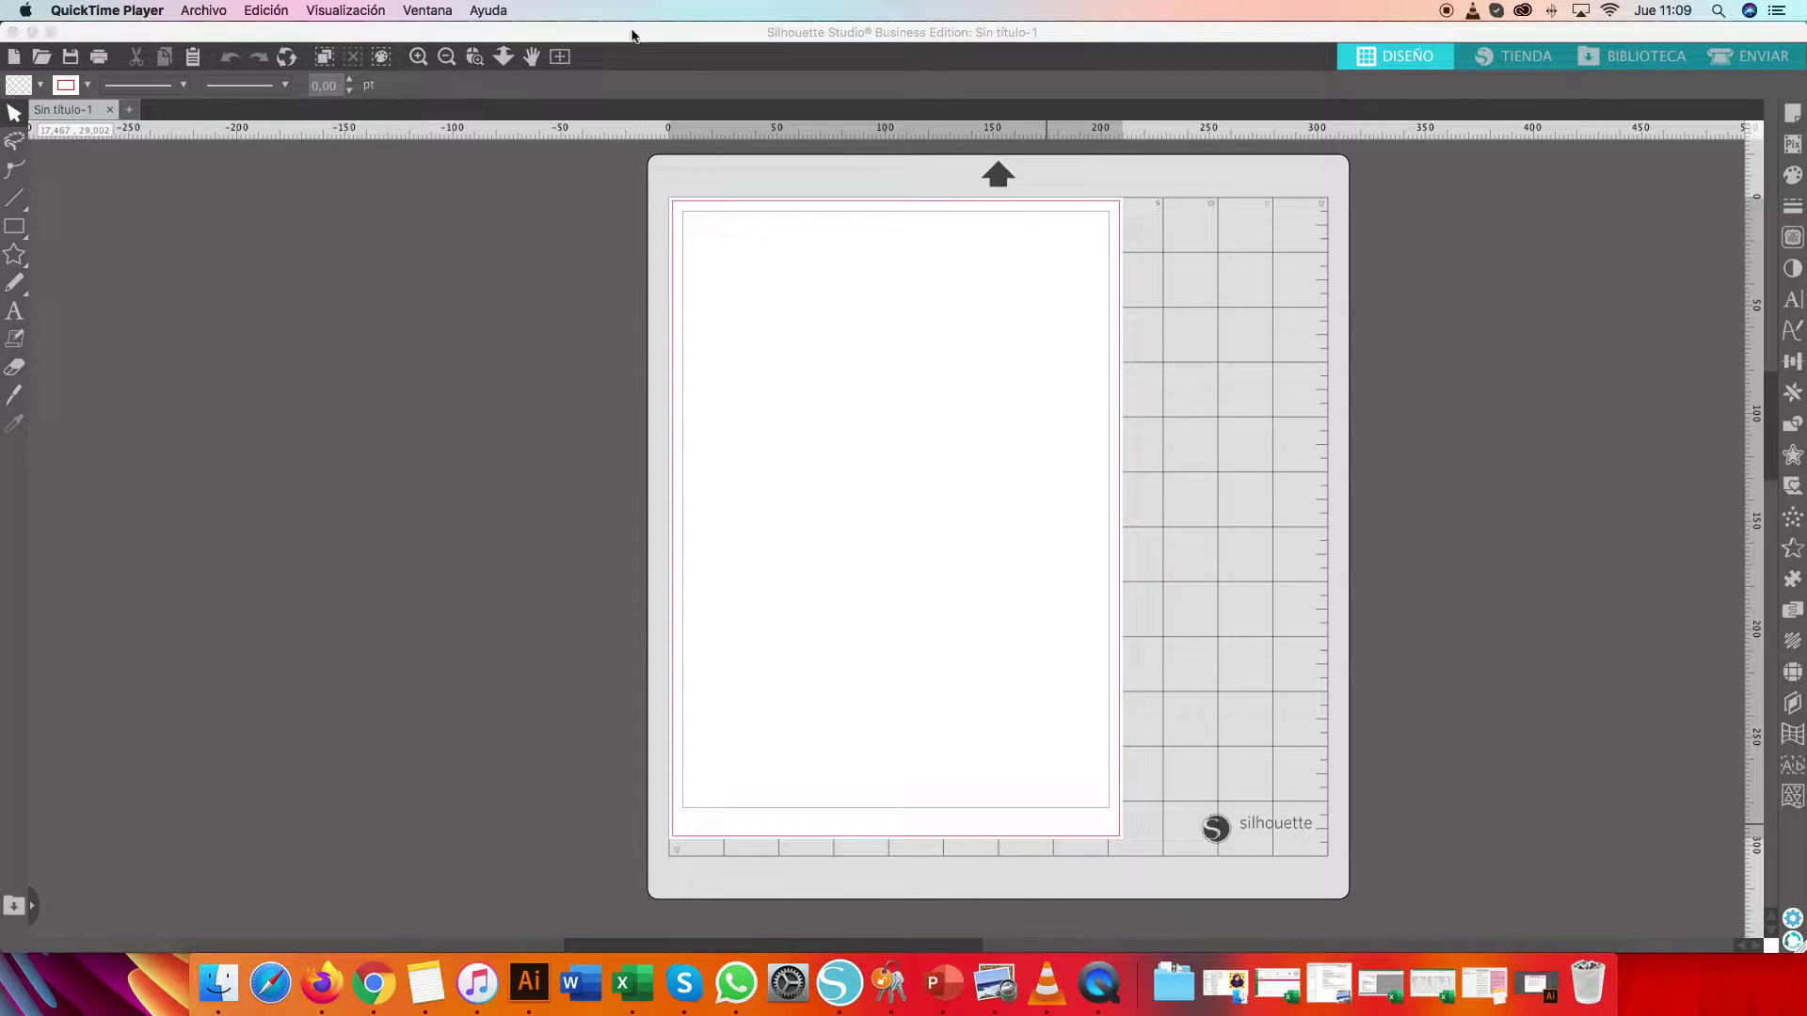
Set up the page for the CAMEO machine with the Cameo 12 x 12" cutting mat and A4 (210.0 x 297.0 mm) media
left_click(1798, 108)
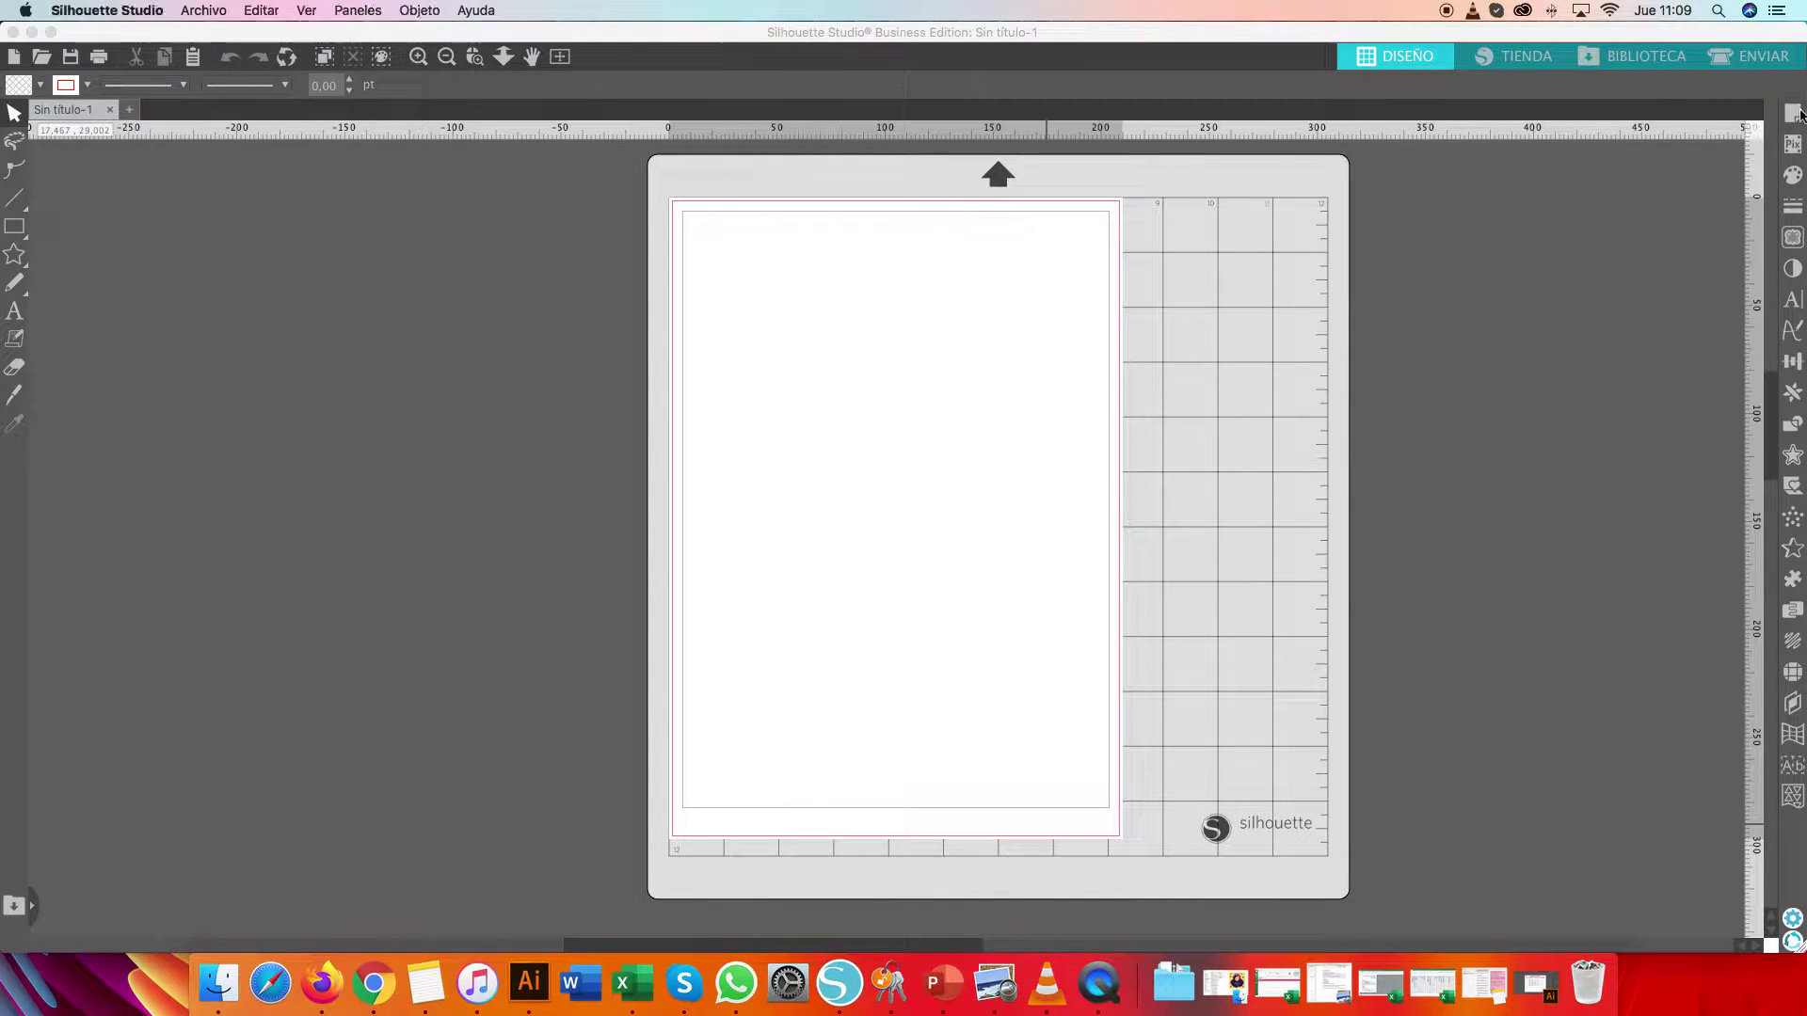
left_click(1797, 113)
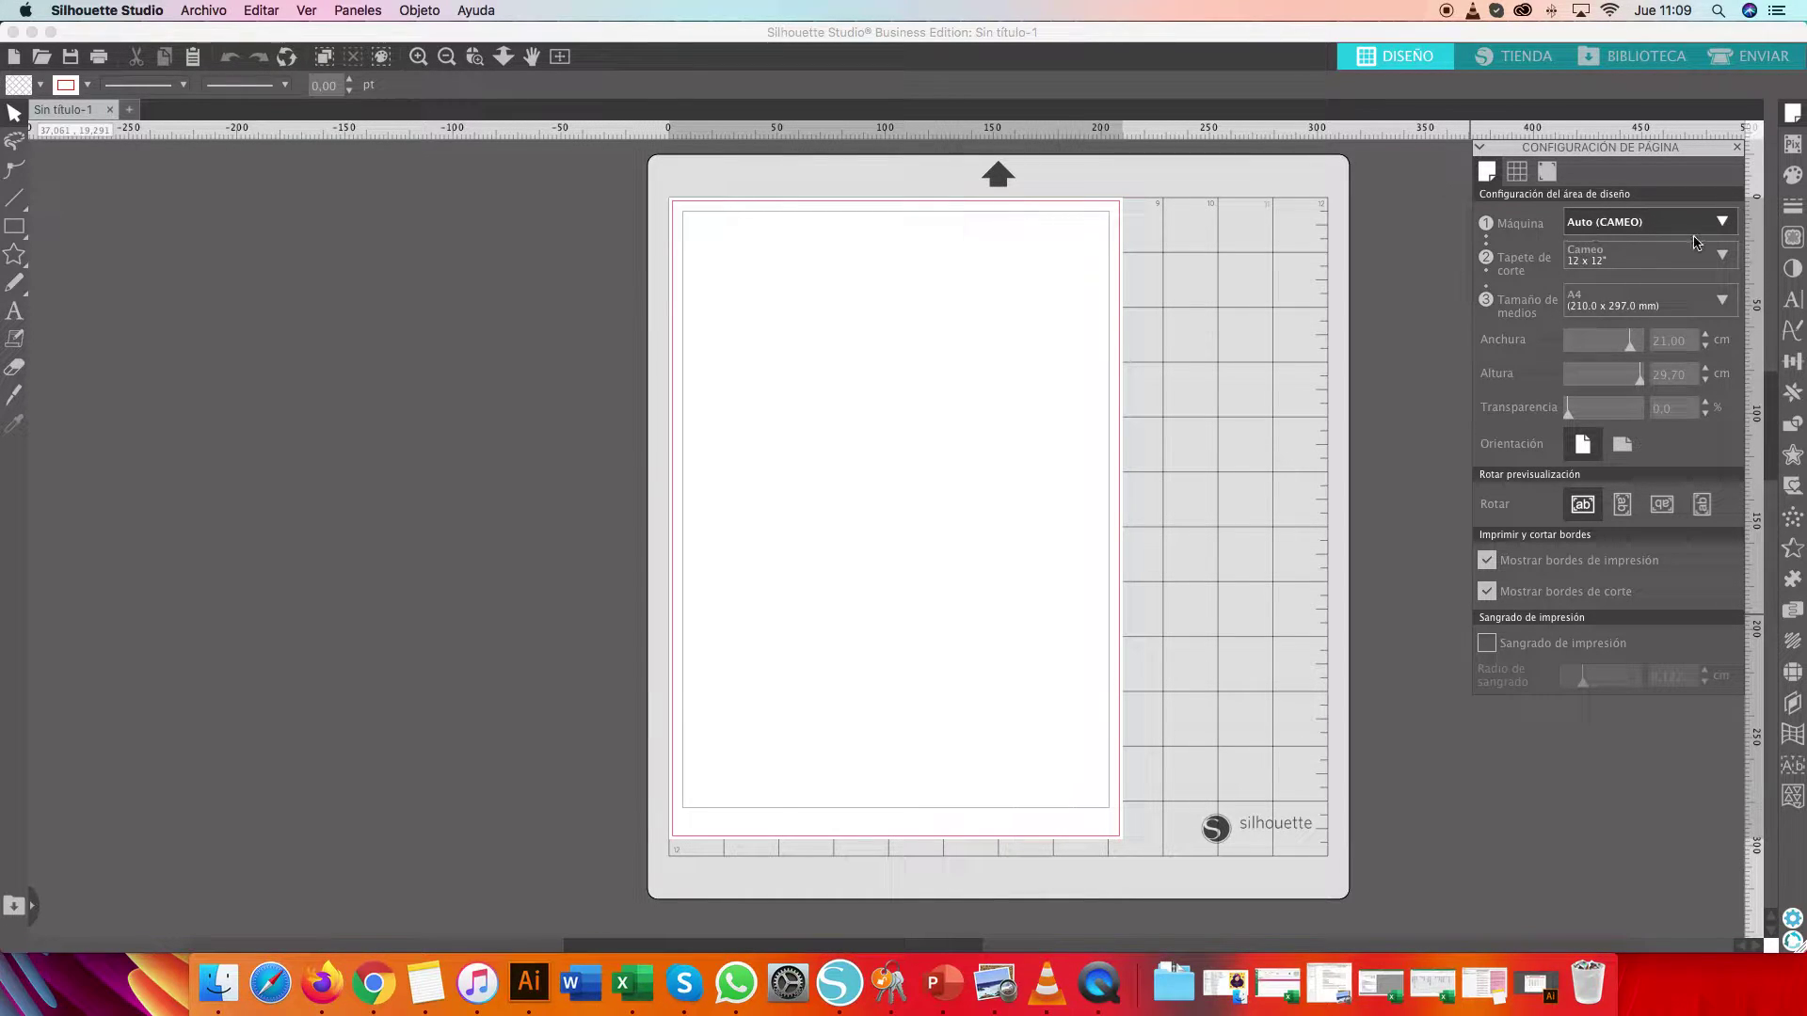
left_click(1686, 230)
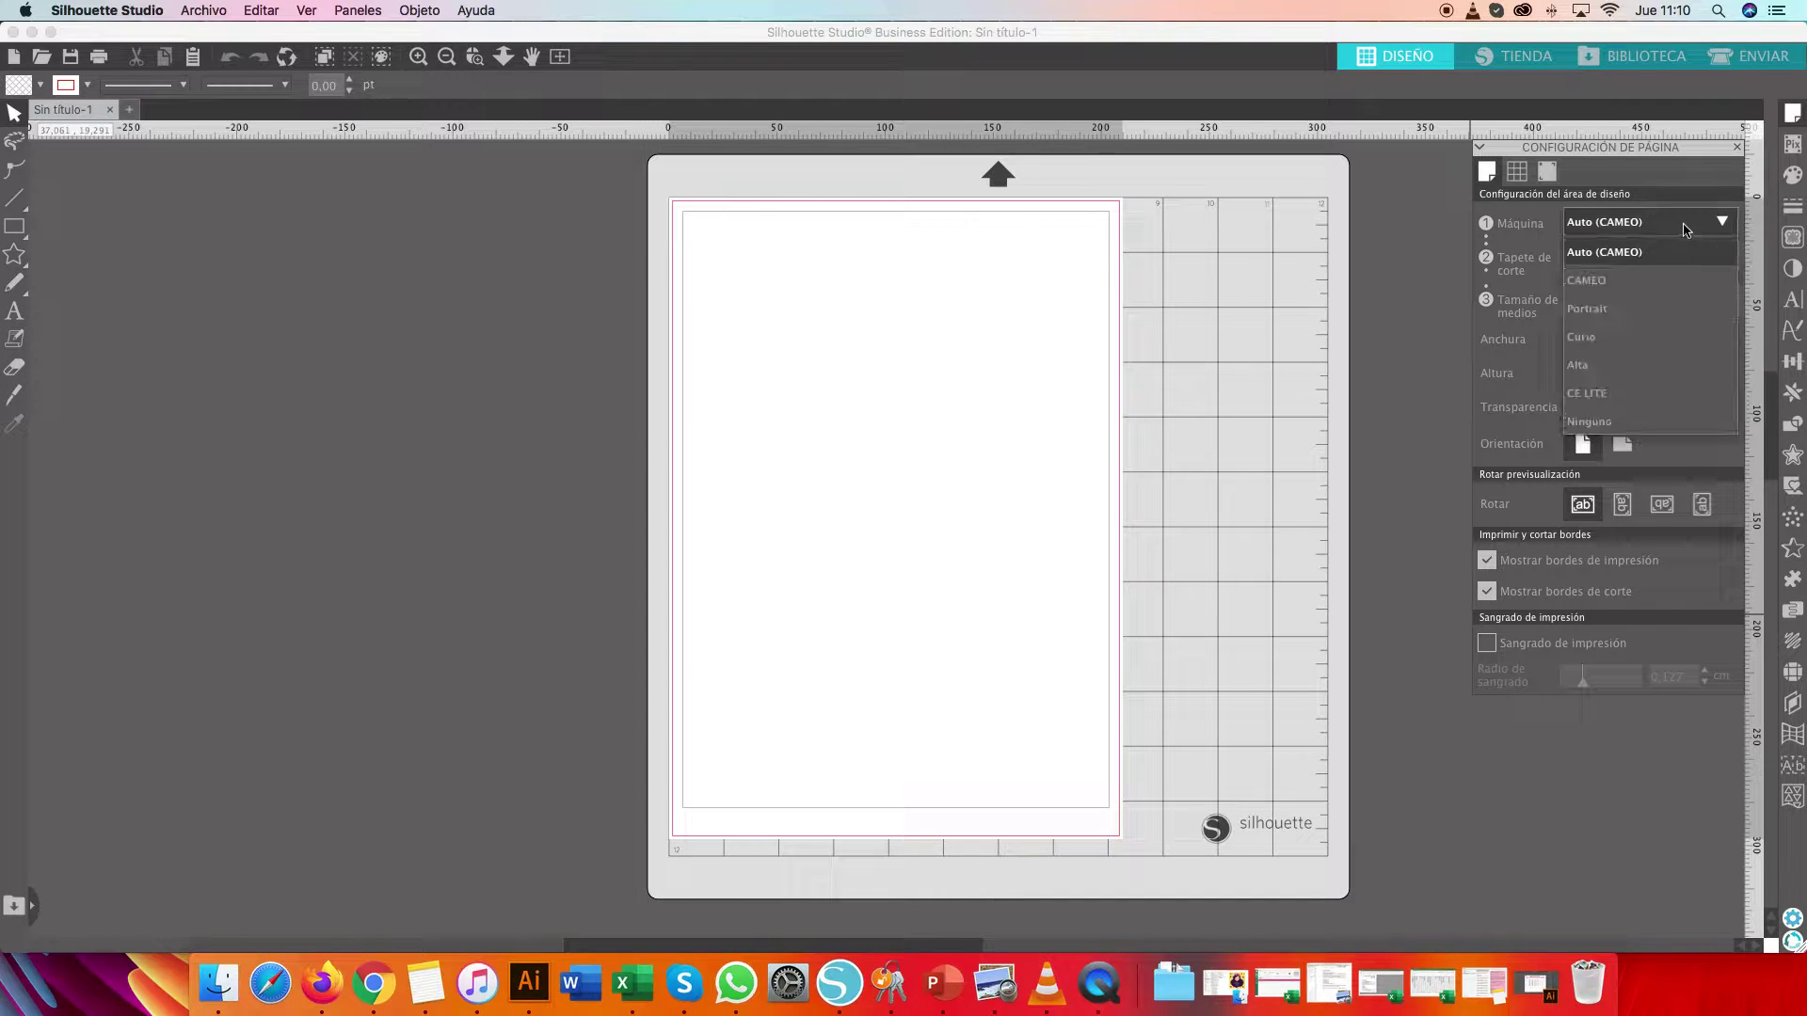
left_click(1595, 287)
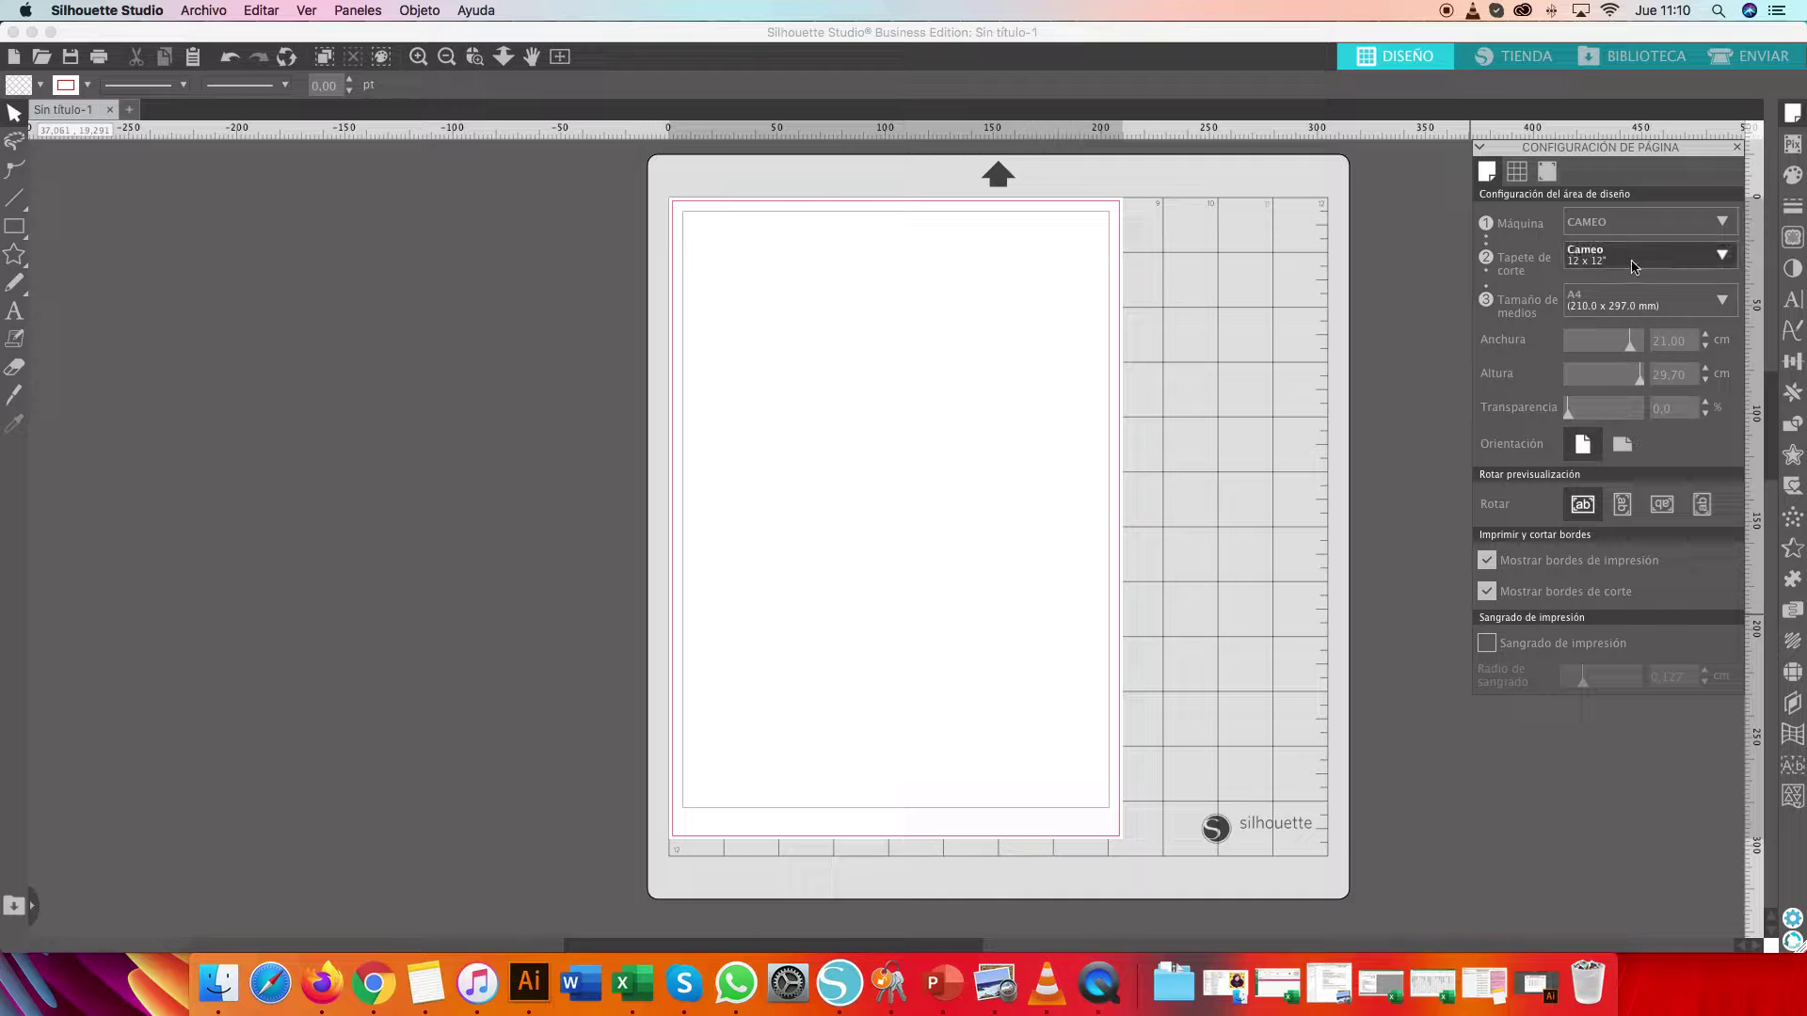
left_click(1627, 265)
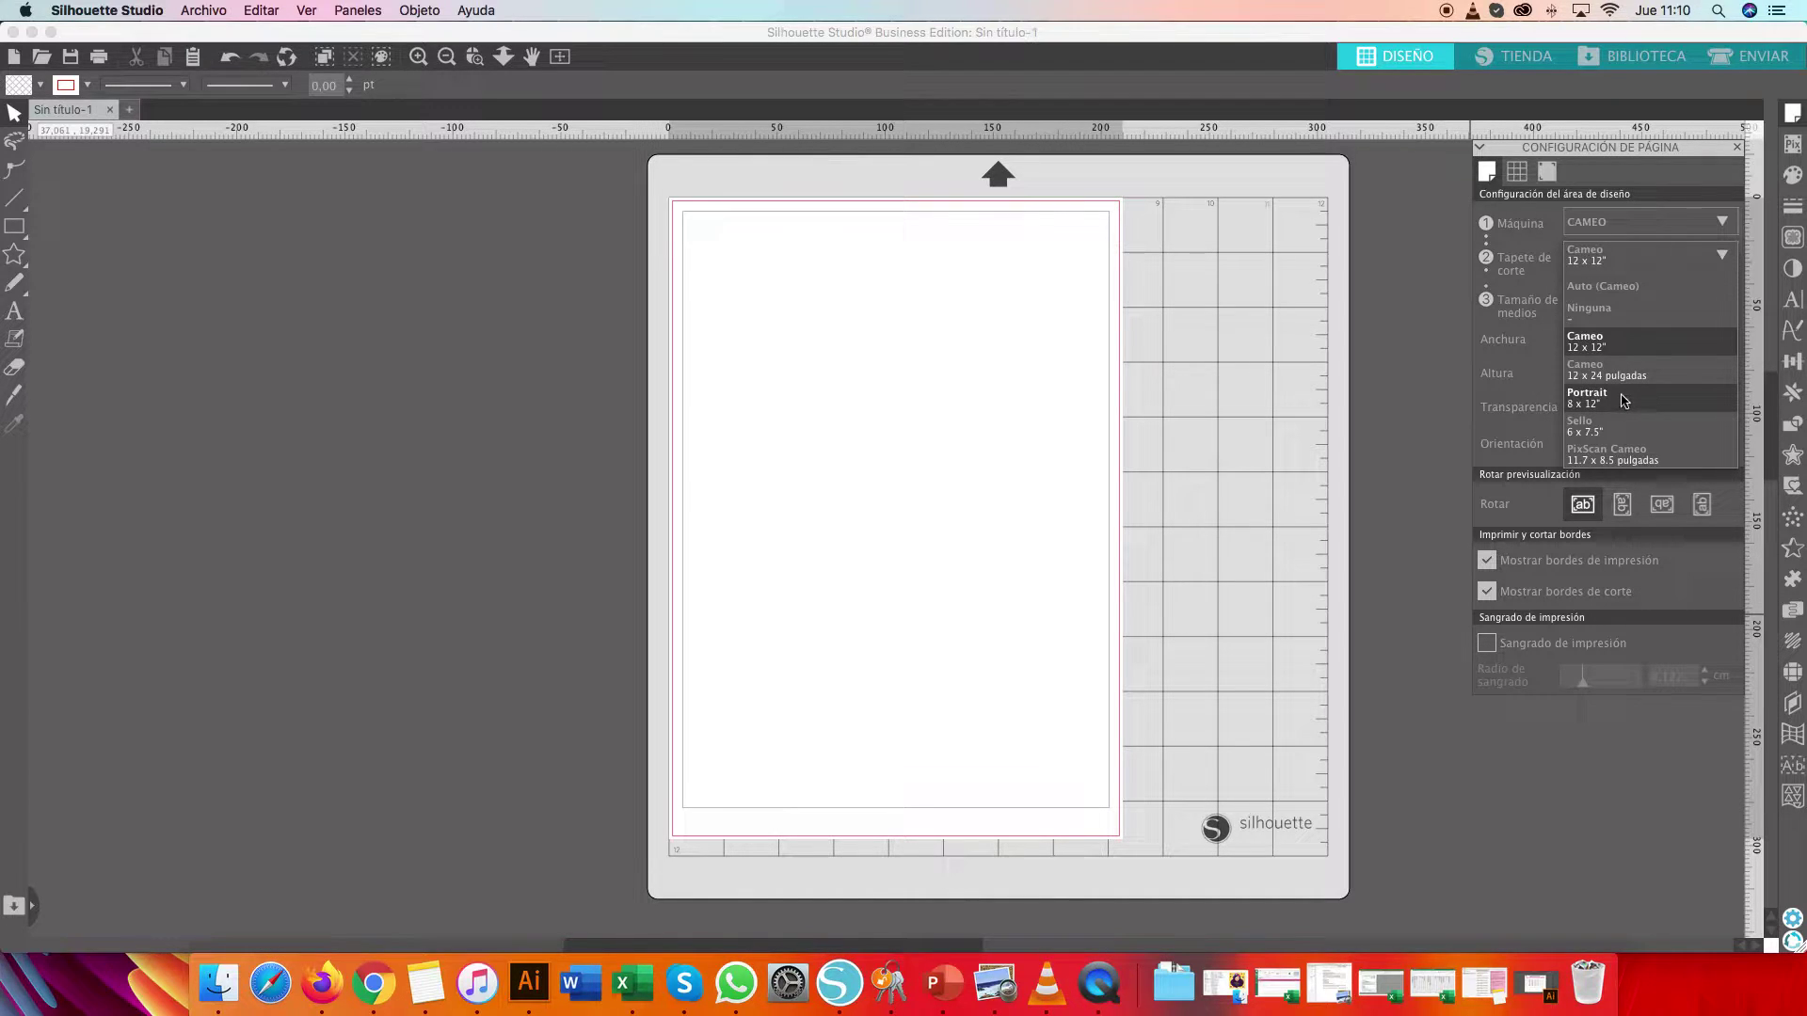
left_click(1600, 349)
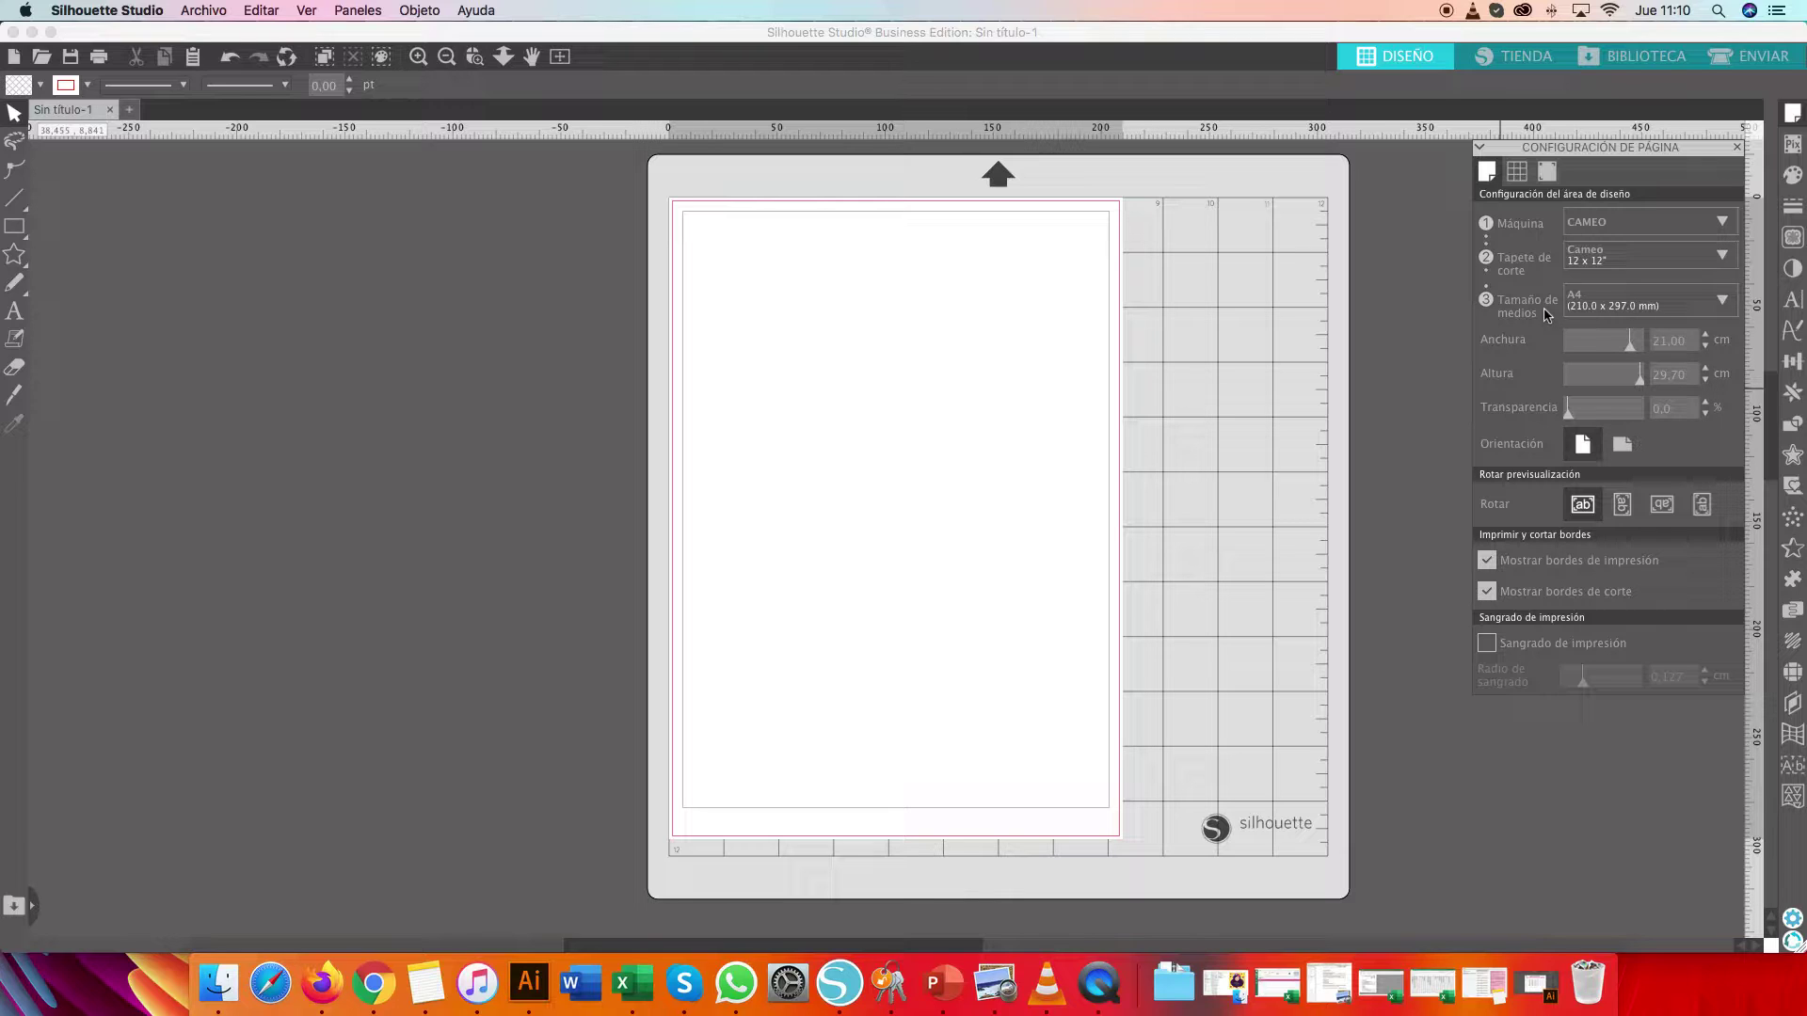
left_click(1621, 309)
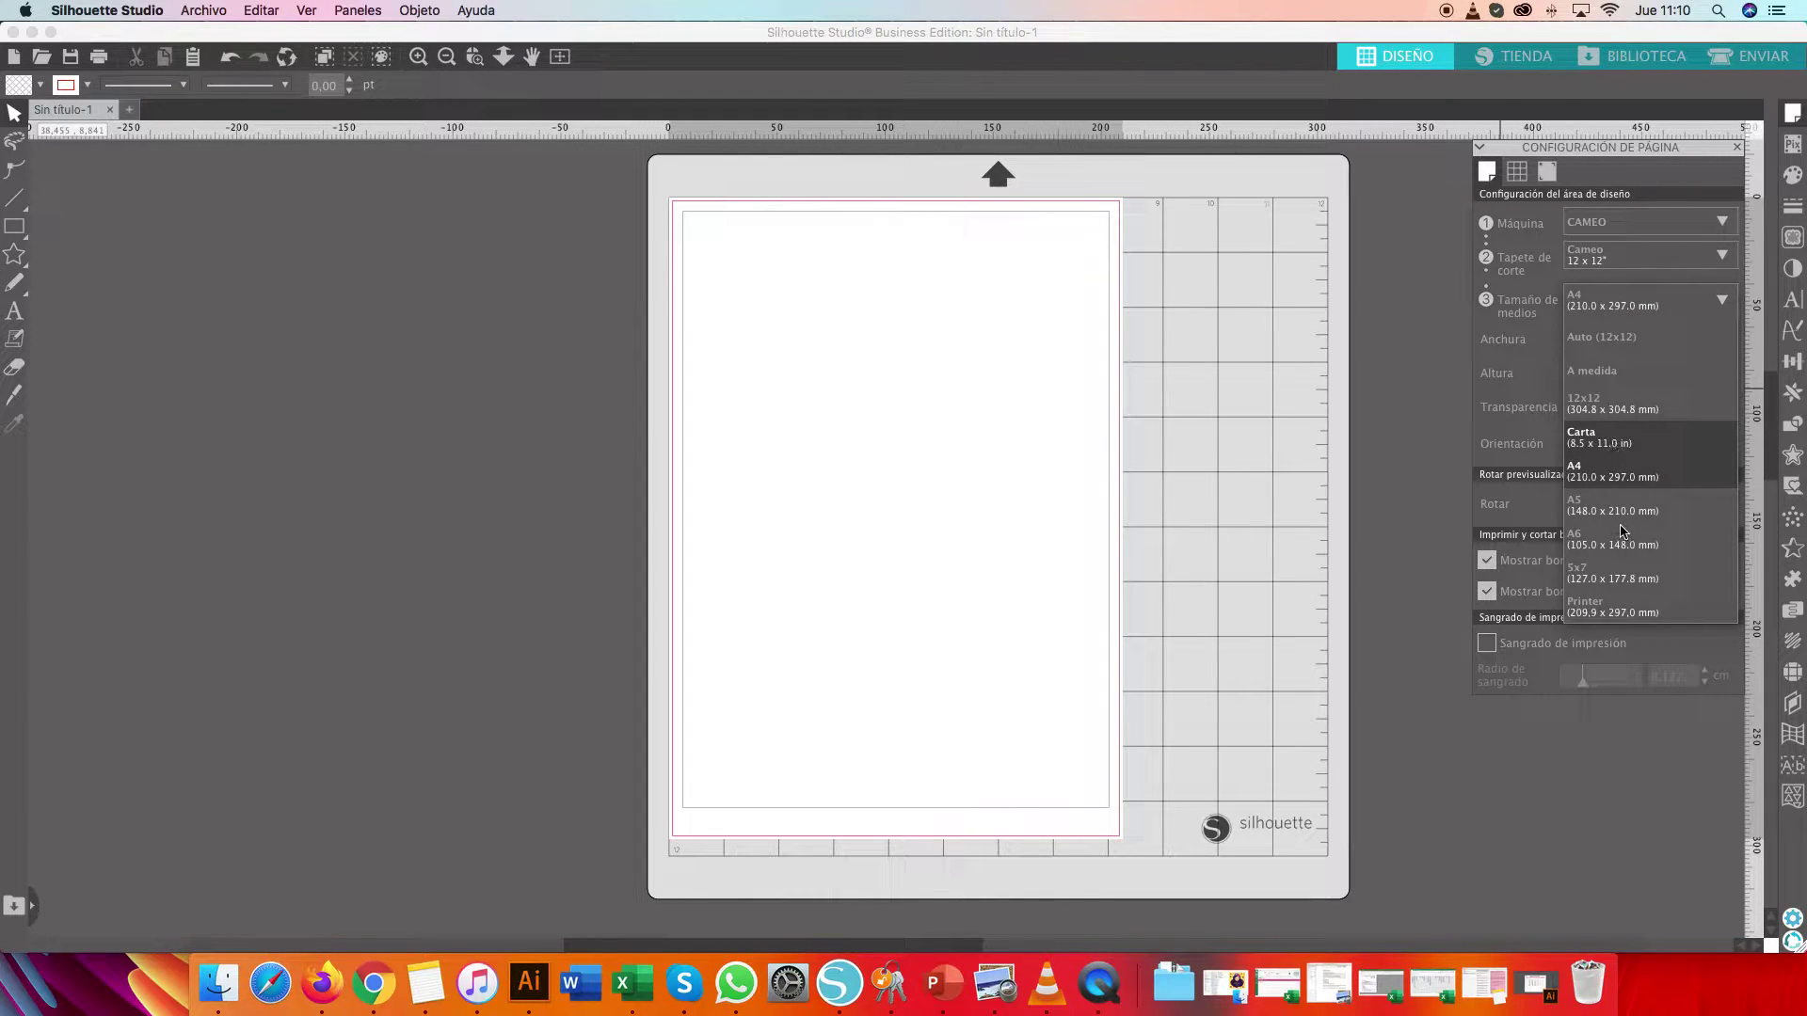
left_click(1585, 312)
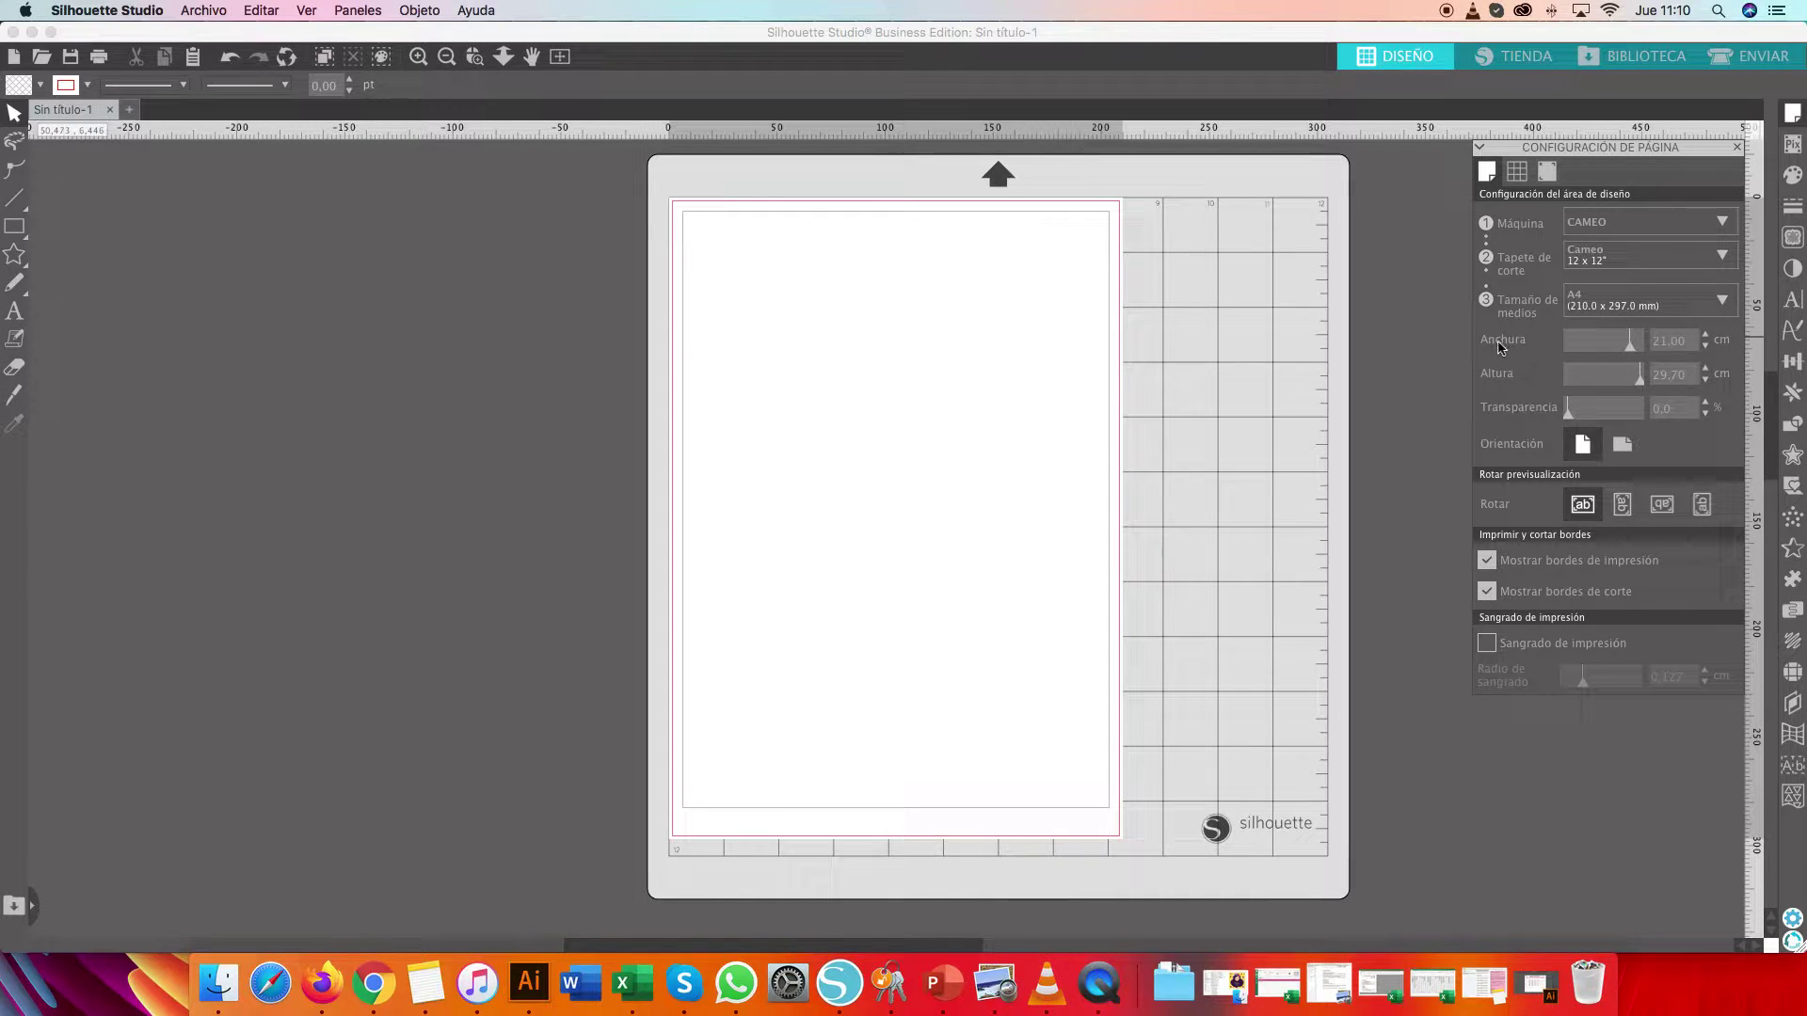
mouse_move(1569, 414)
left_mouse_down()
mouse_move(1621, 415)
mouse_move(1565, 424)
left_mouse_up()
left_click(1484, 647)
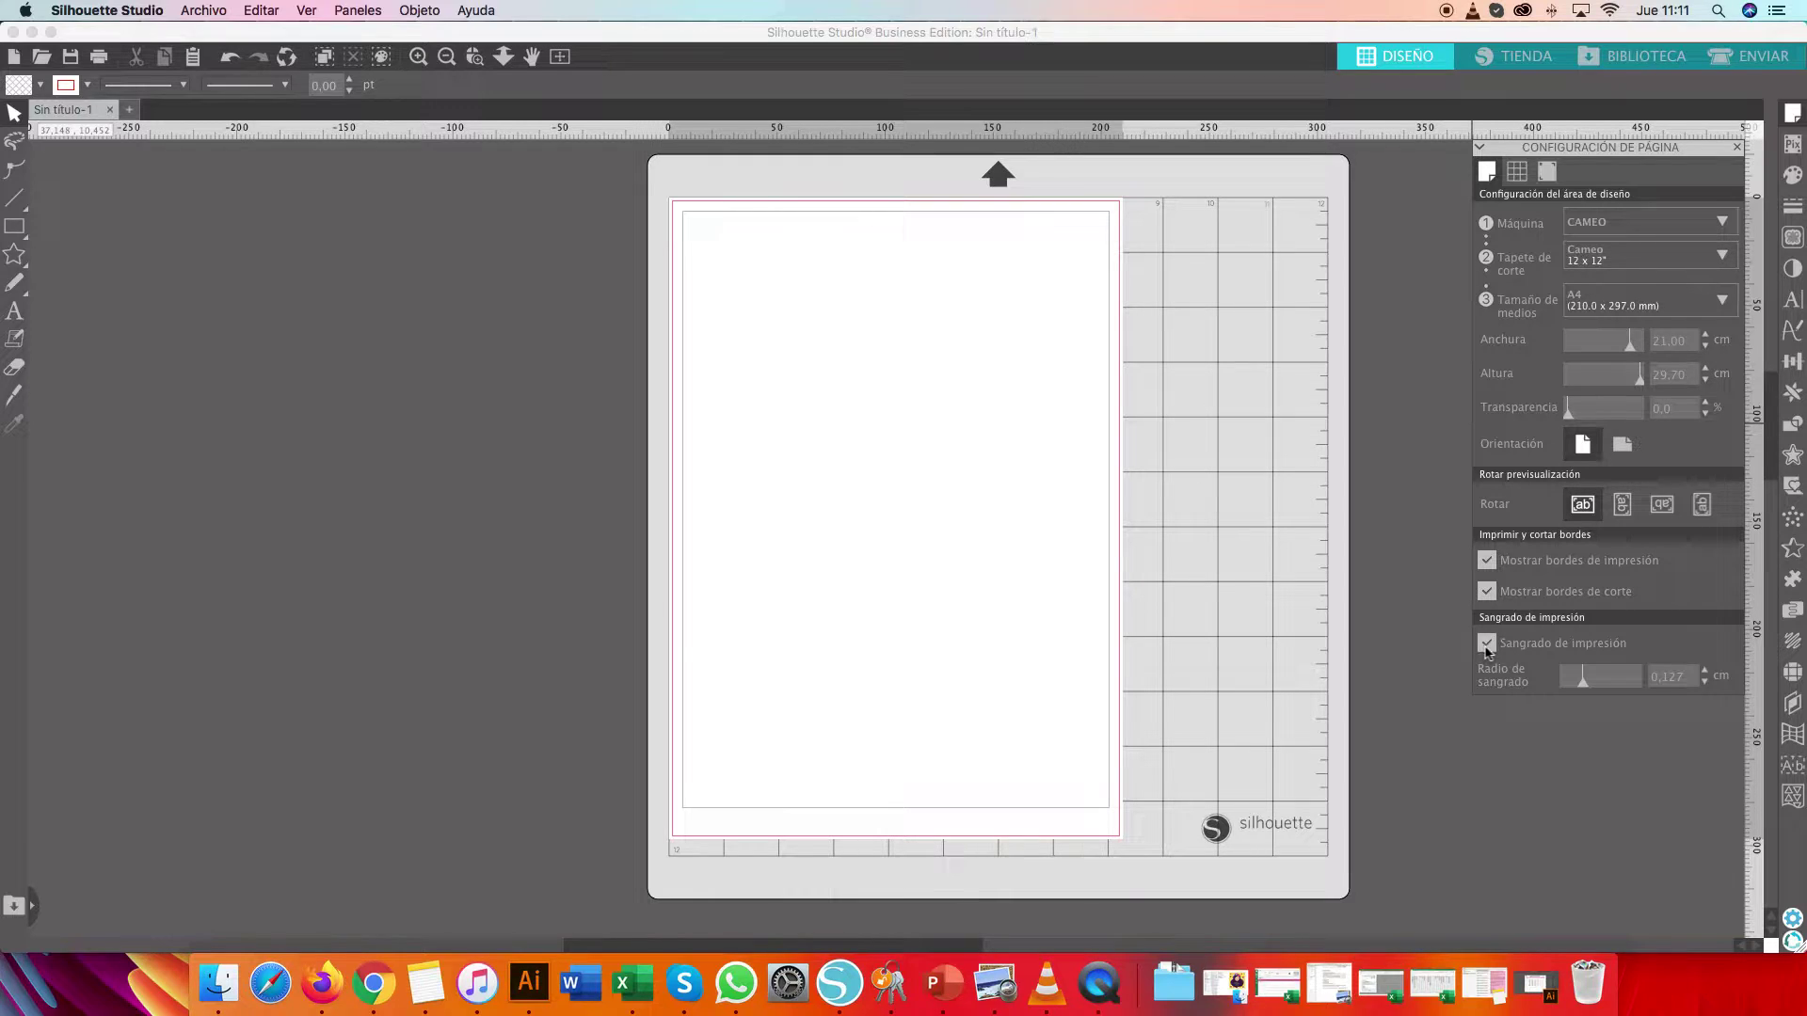
left_click(1488, 648)
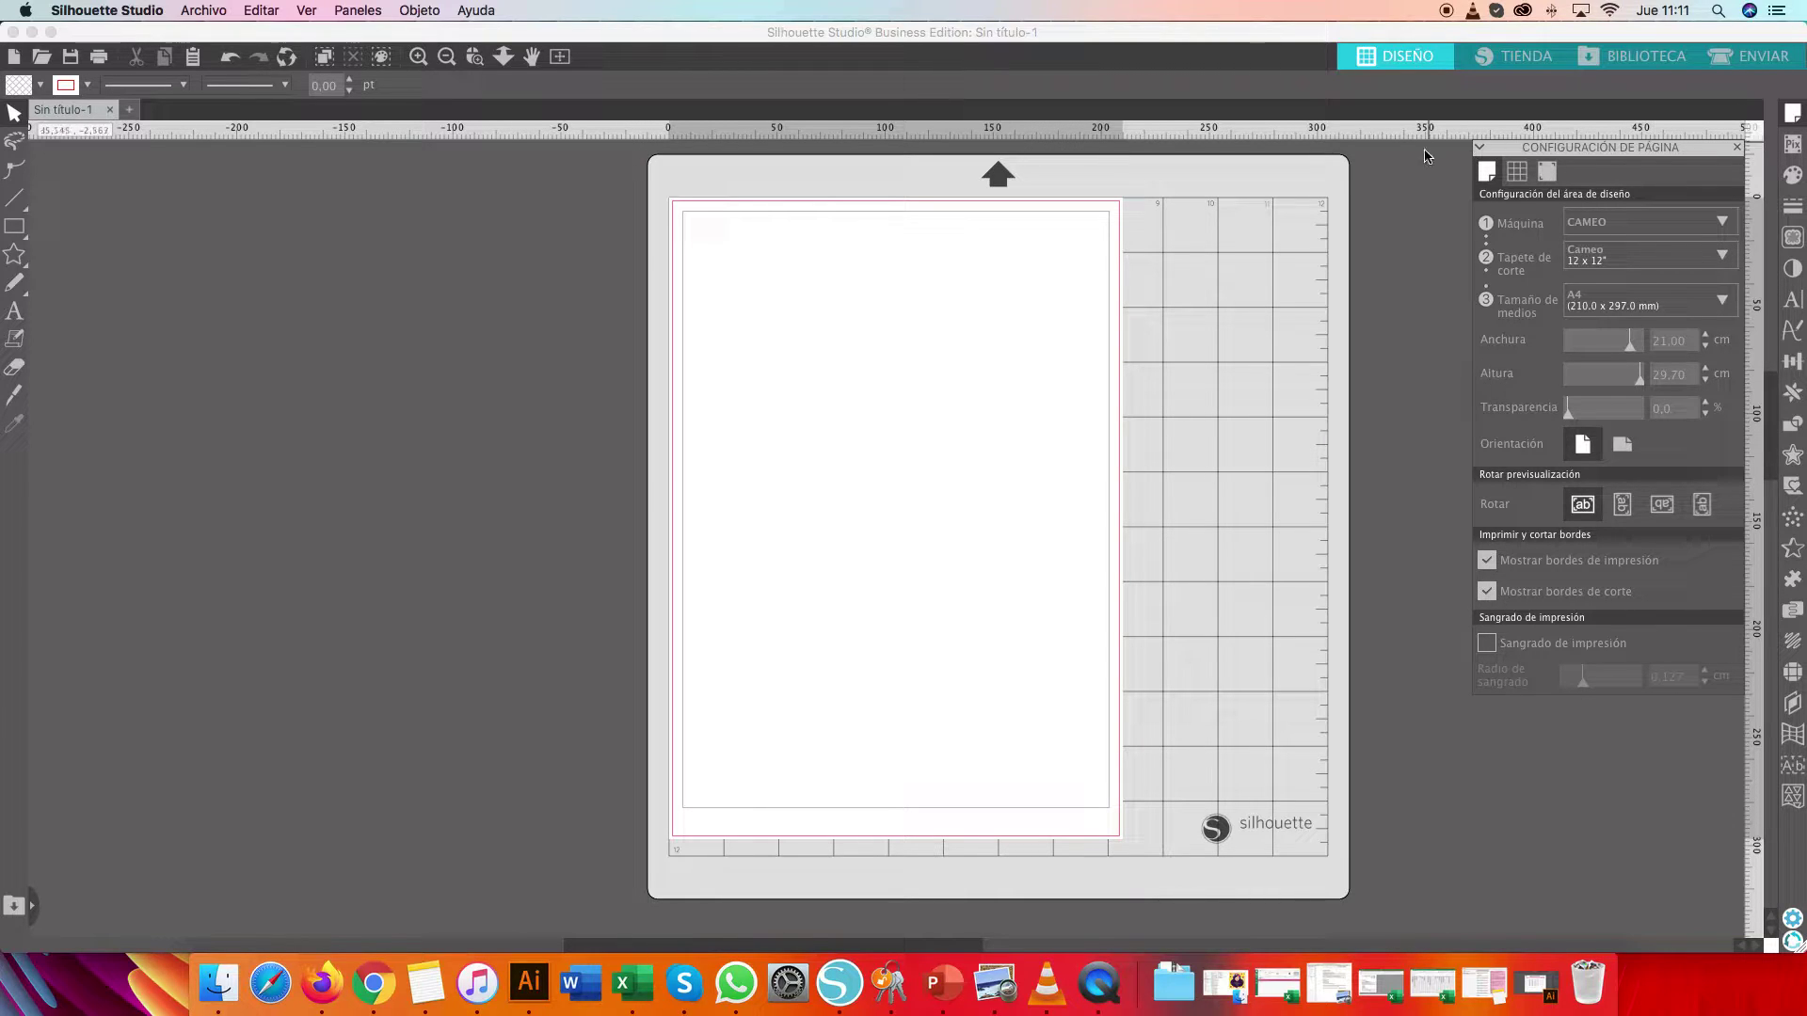
Show the registration marks on the page with the Apagada option and set their inset to 1.00 cm
left_click(1548, 173)
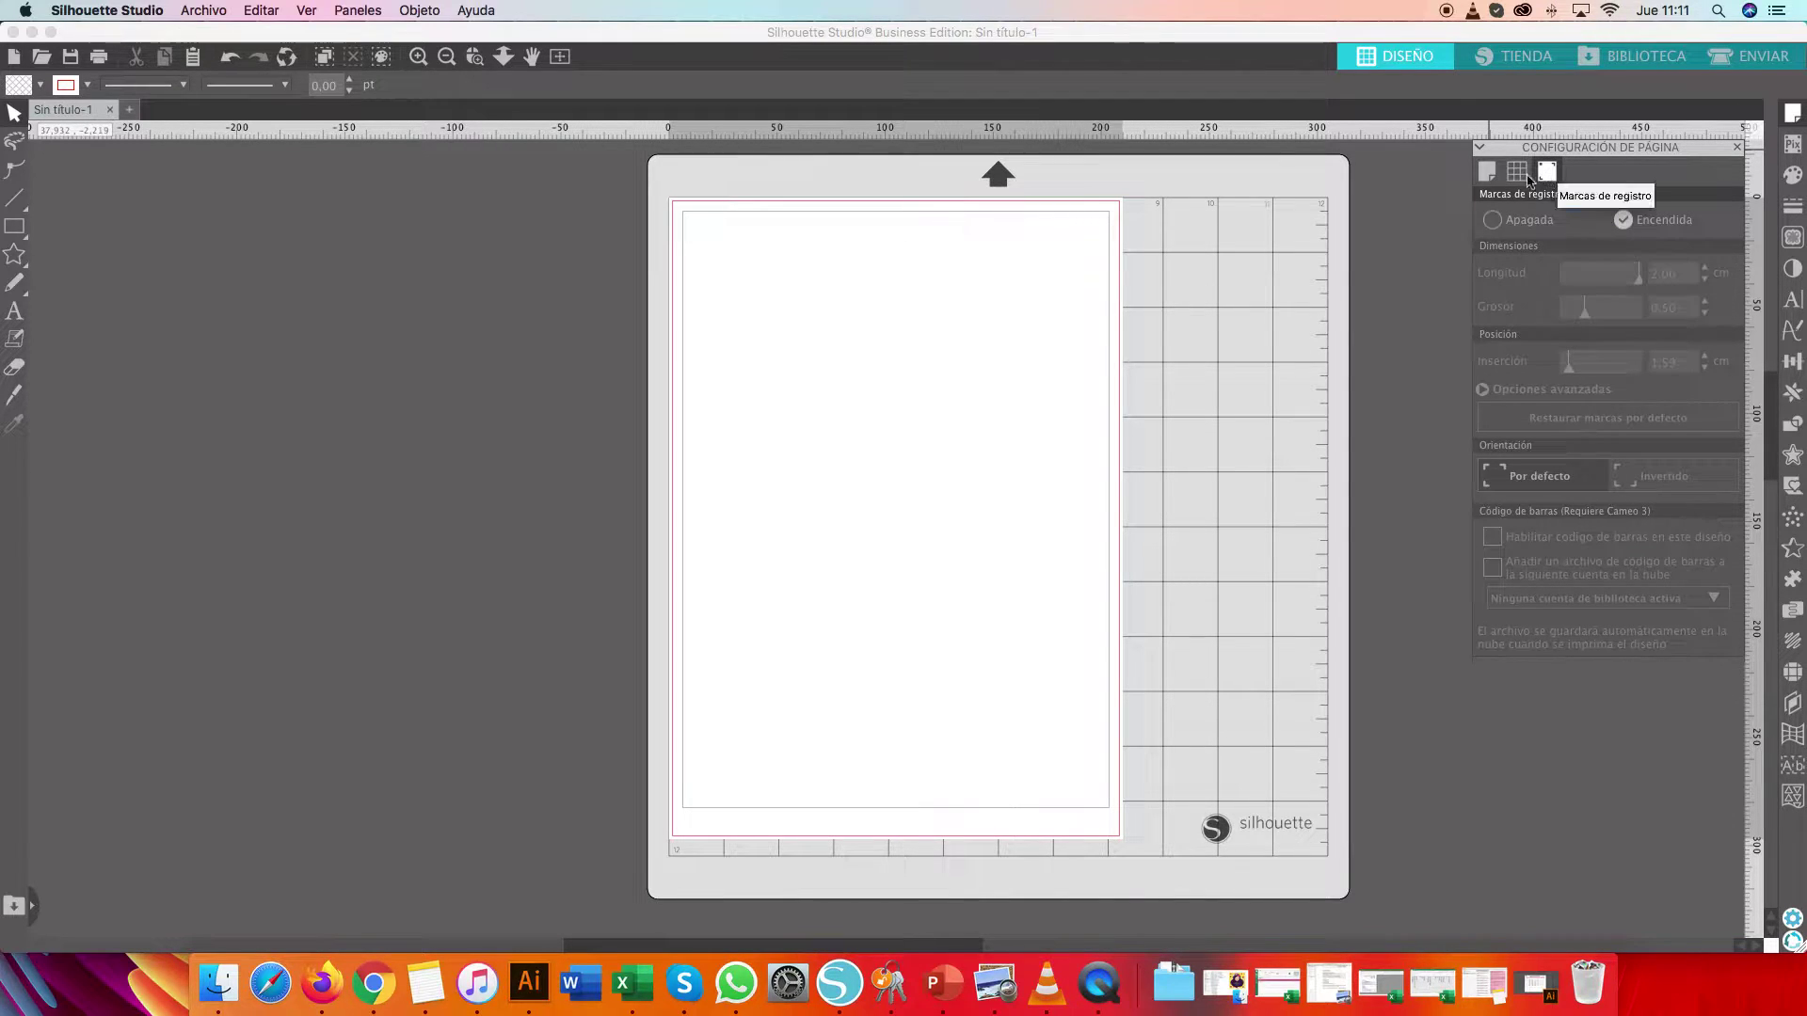
left_click(1493, 222)
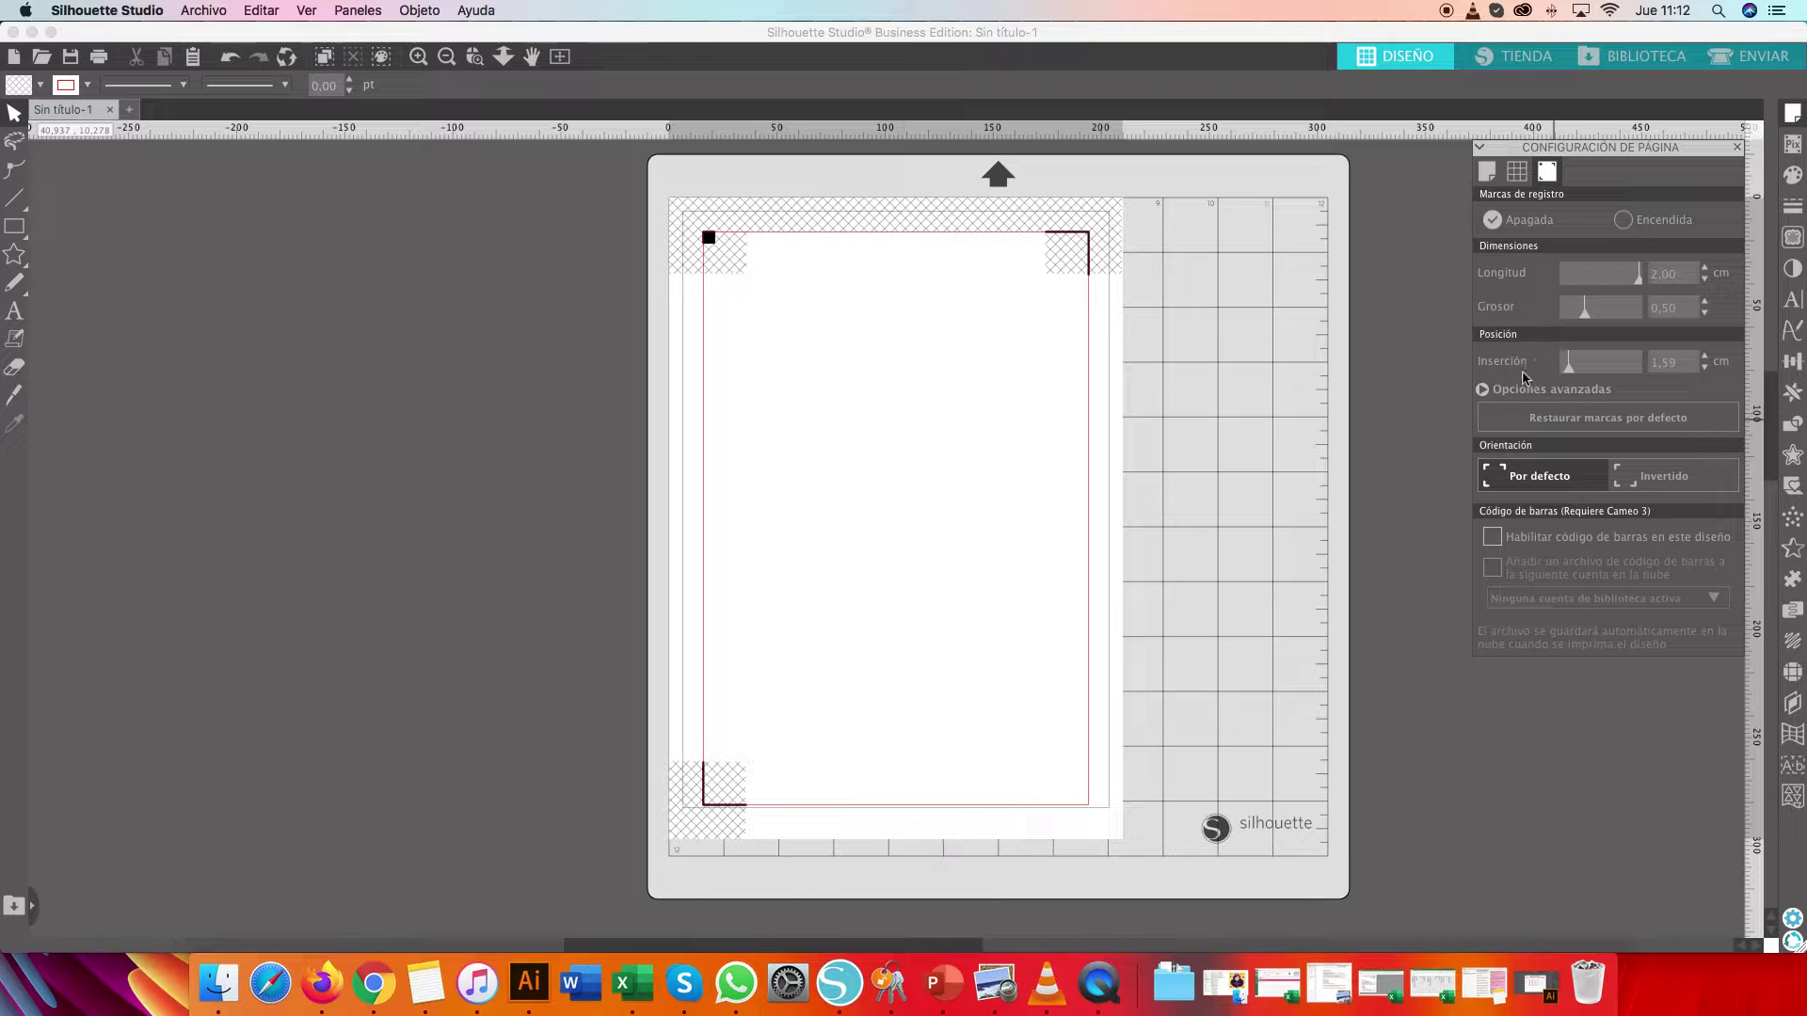
left_click_drag(1570, 377, 1553, 376)
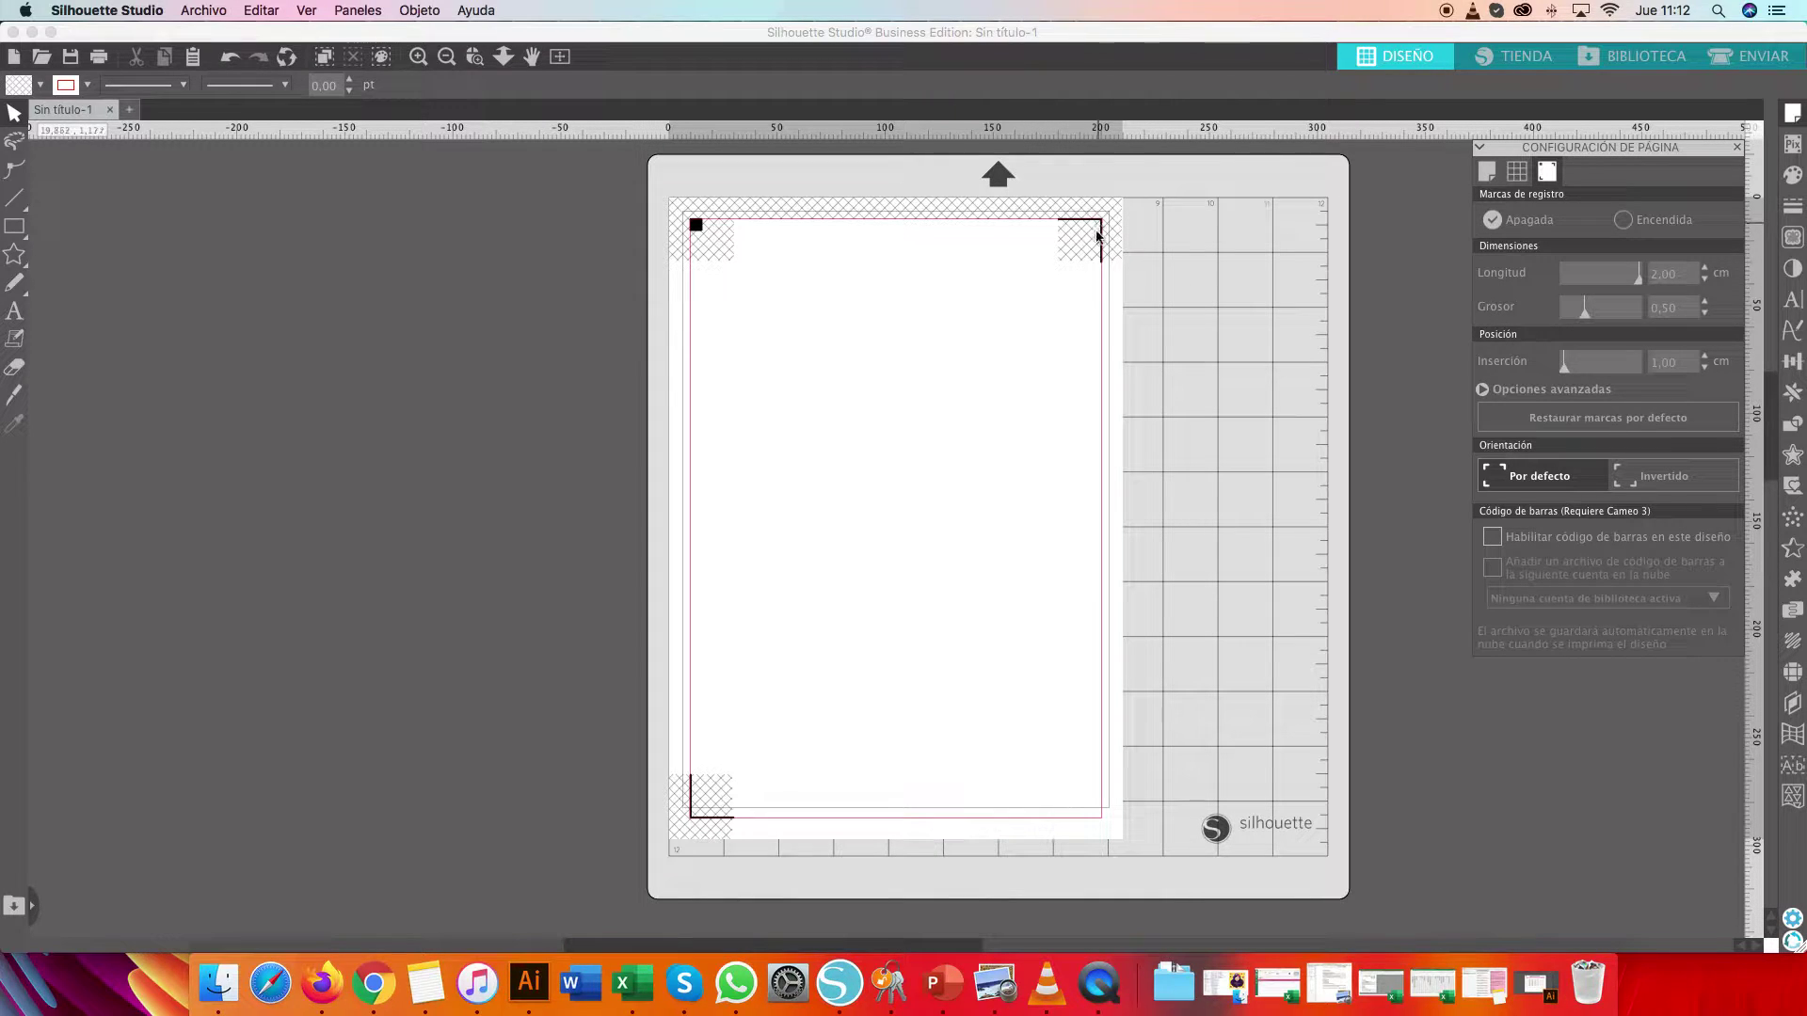
left_click(1487, 172)
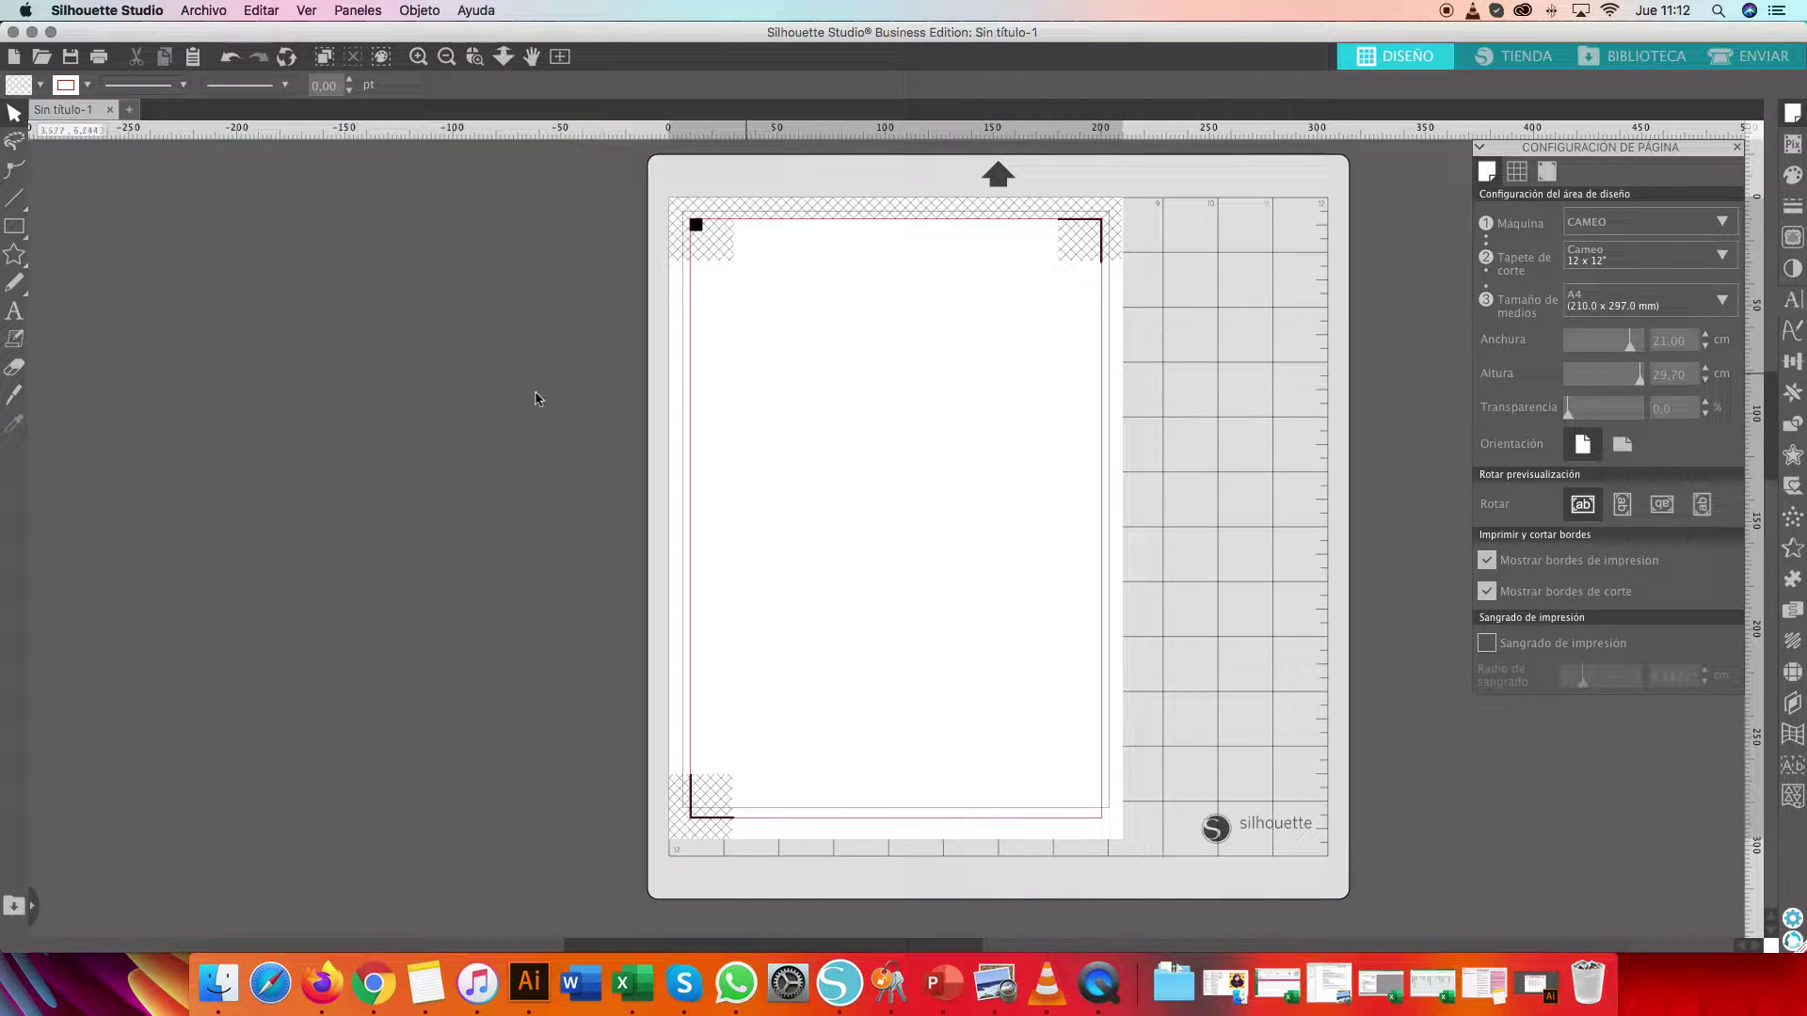
Add the text "Amor" in the upper half of the page
left_click(14, 317)
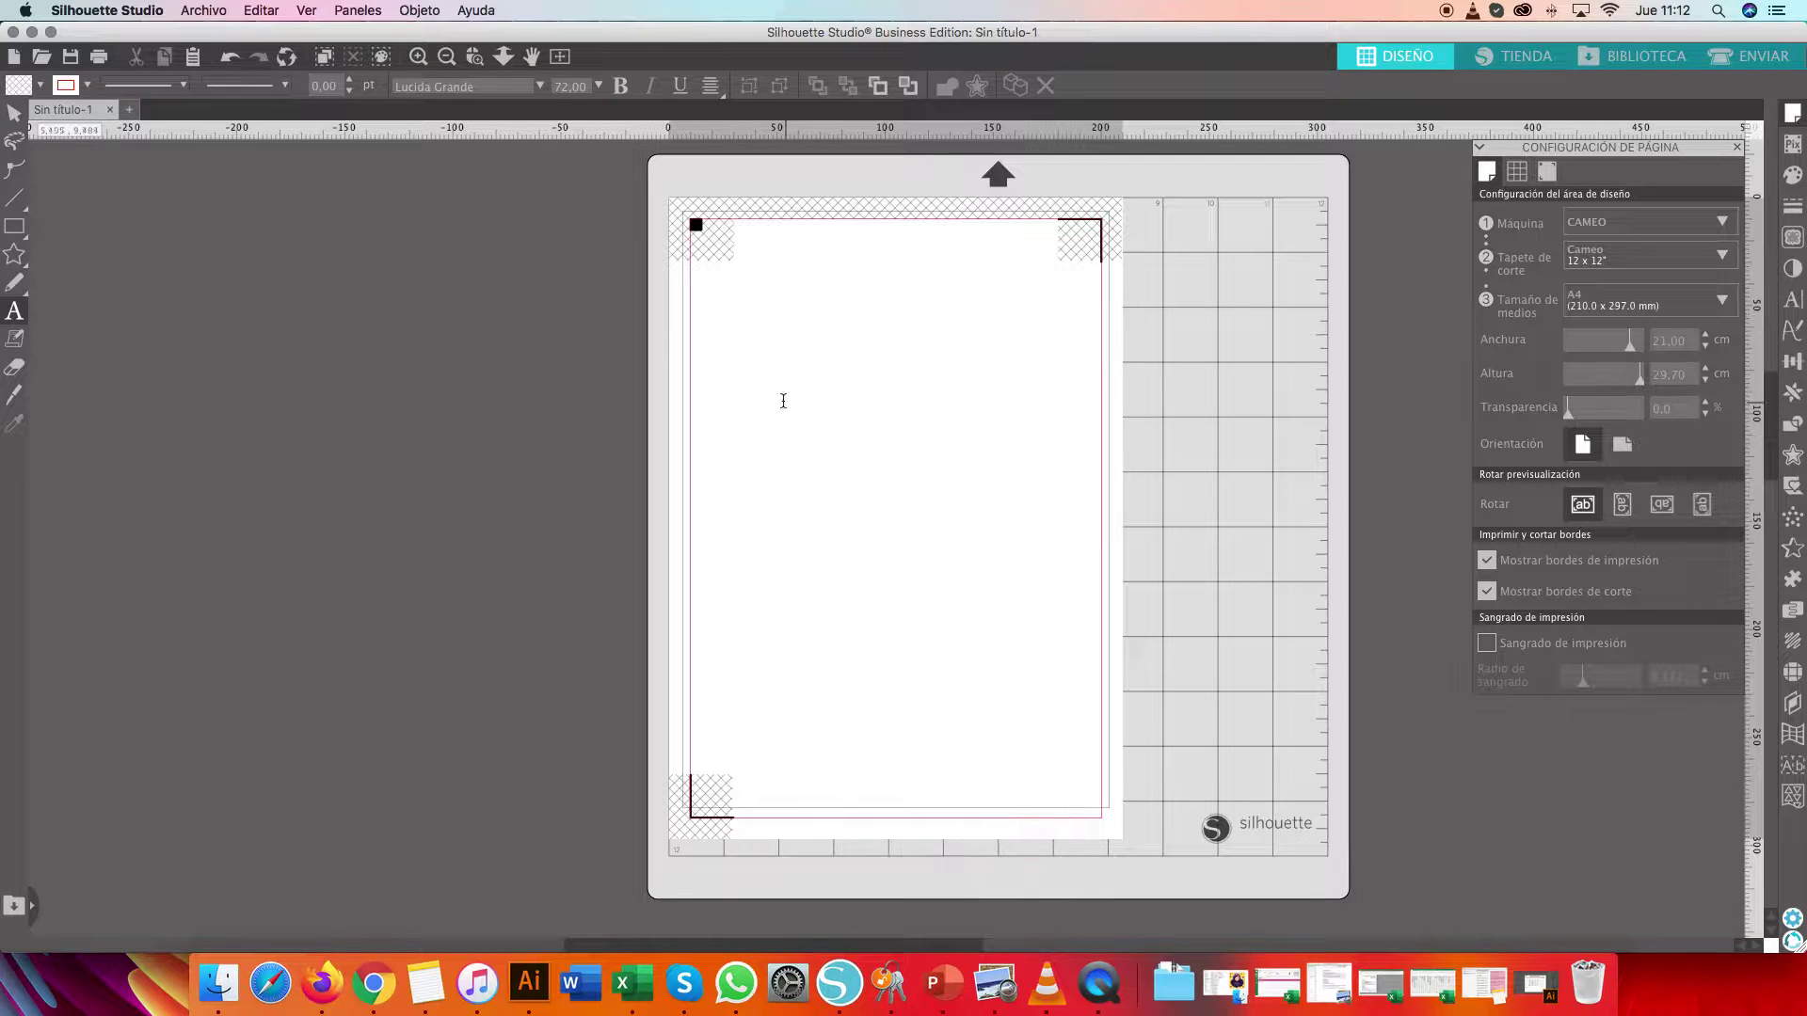
left_click(834, 407)
key("Escape")
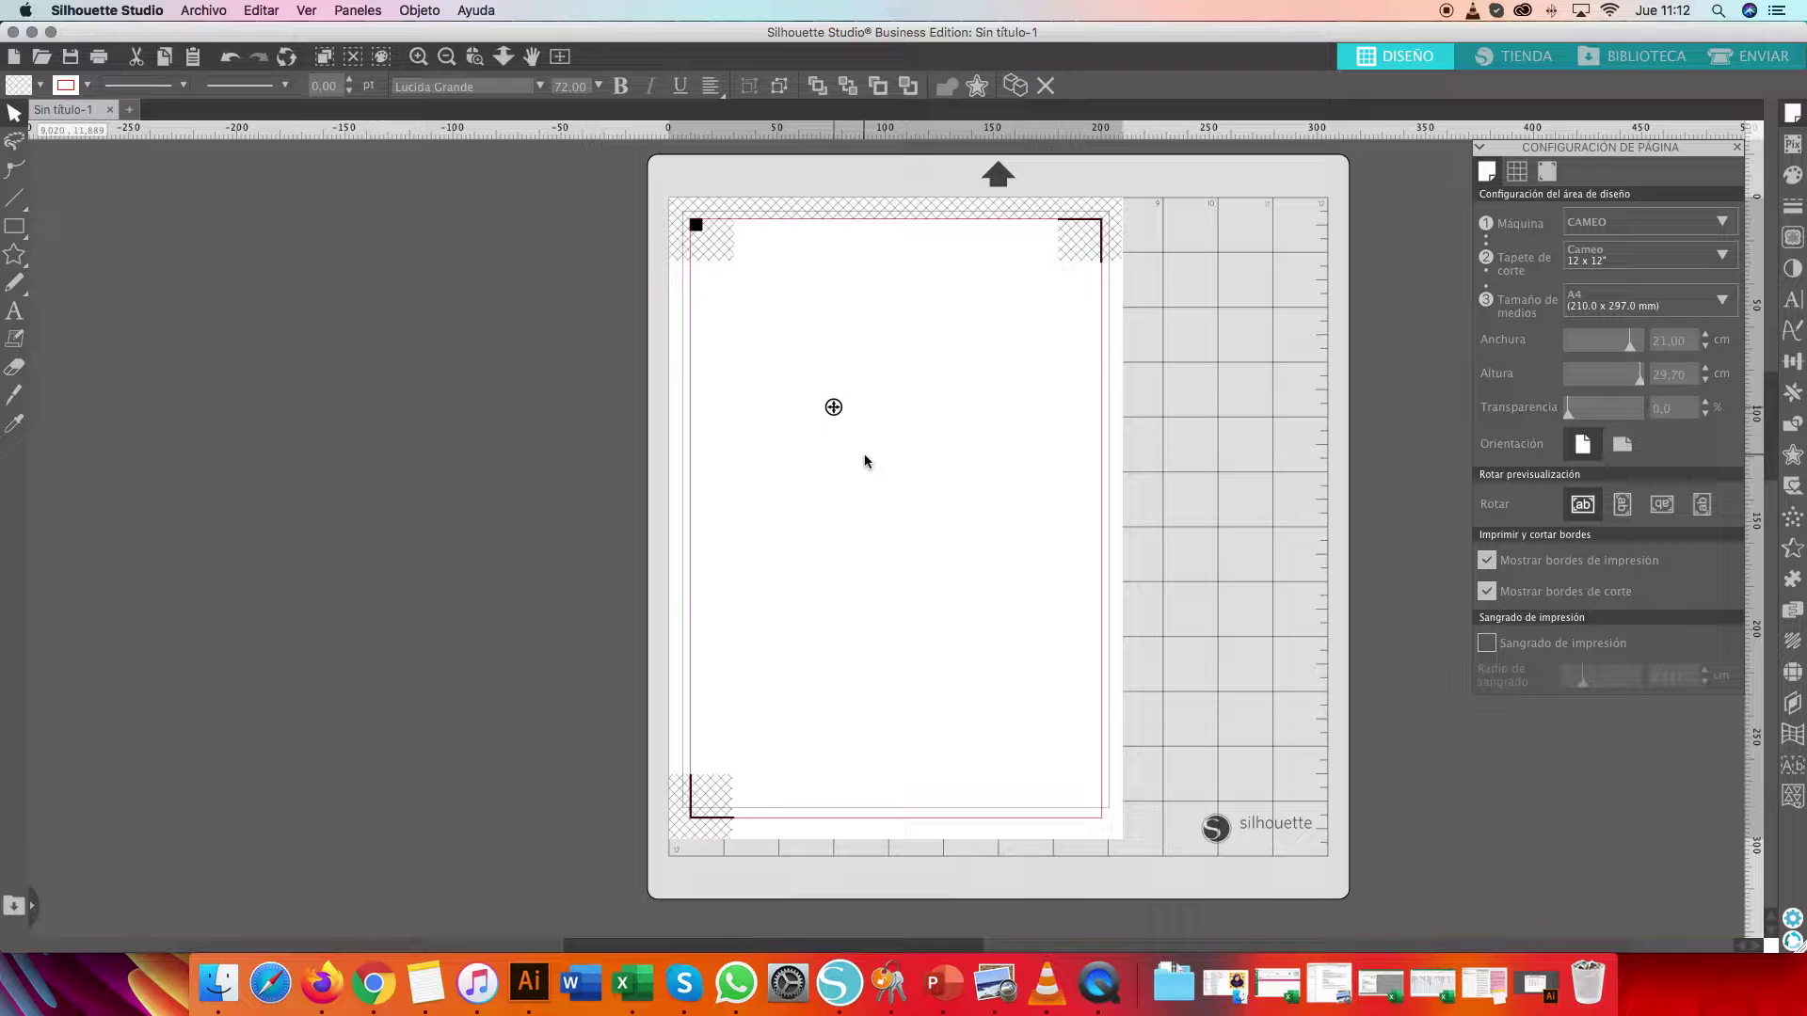
type("Amor")
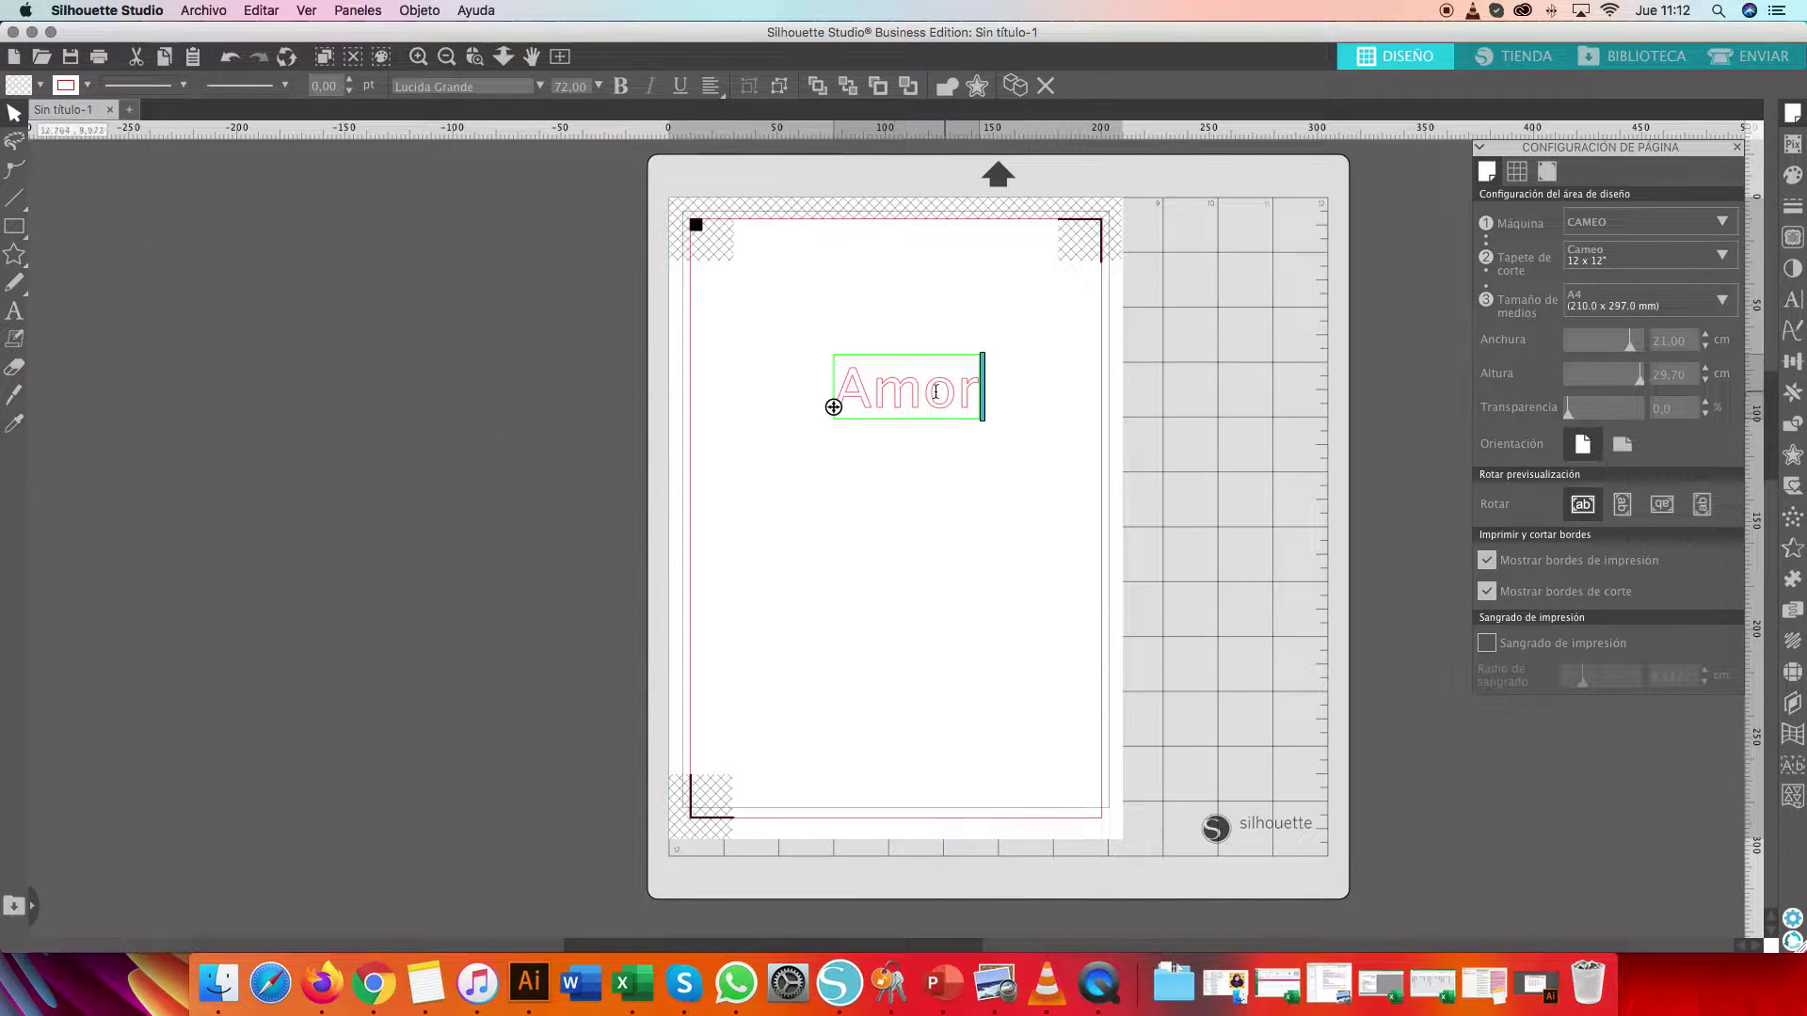
Fill the "Amor" text with purple and move it slightly to the left on the page
left_click_drag(838, 390, 980, 402)
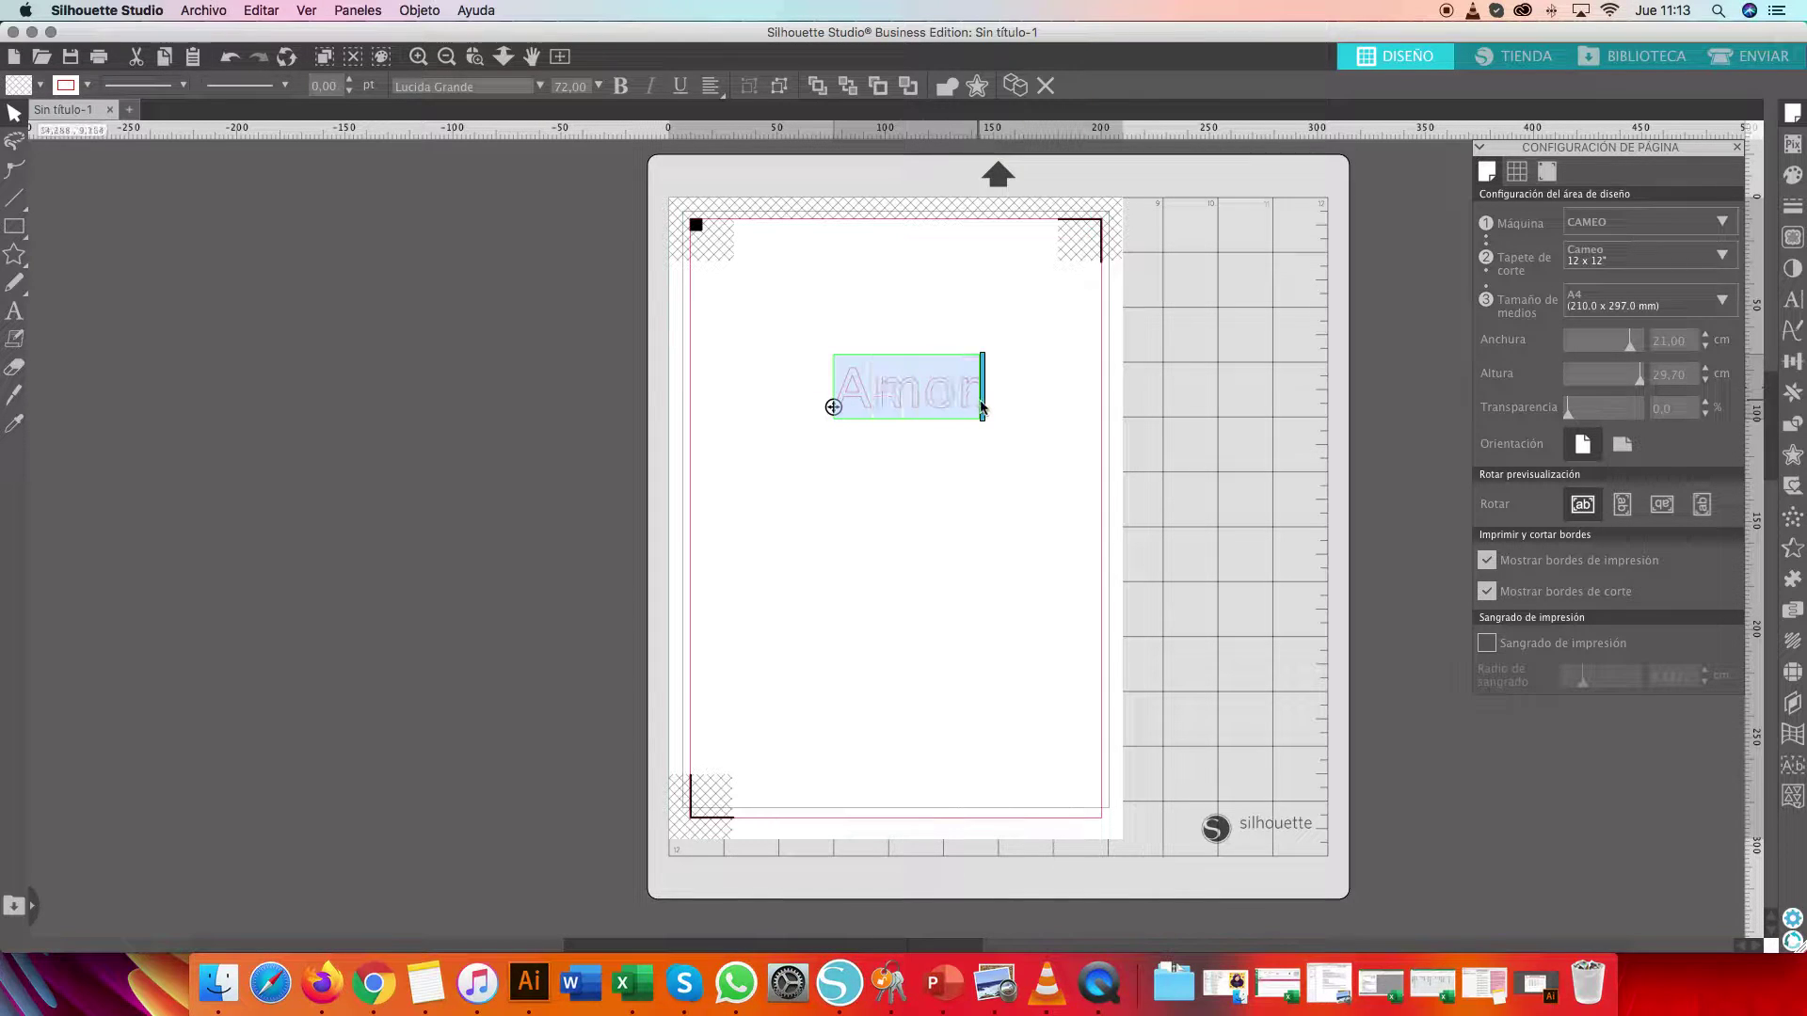
left_click(1796, 178)
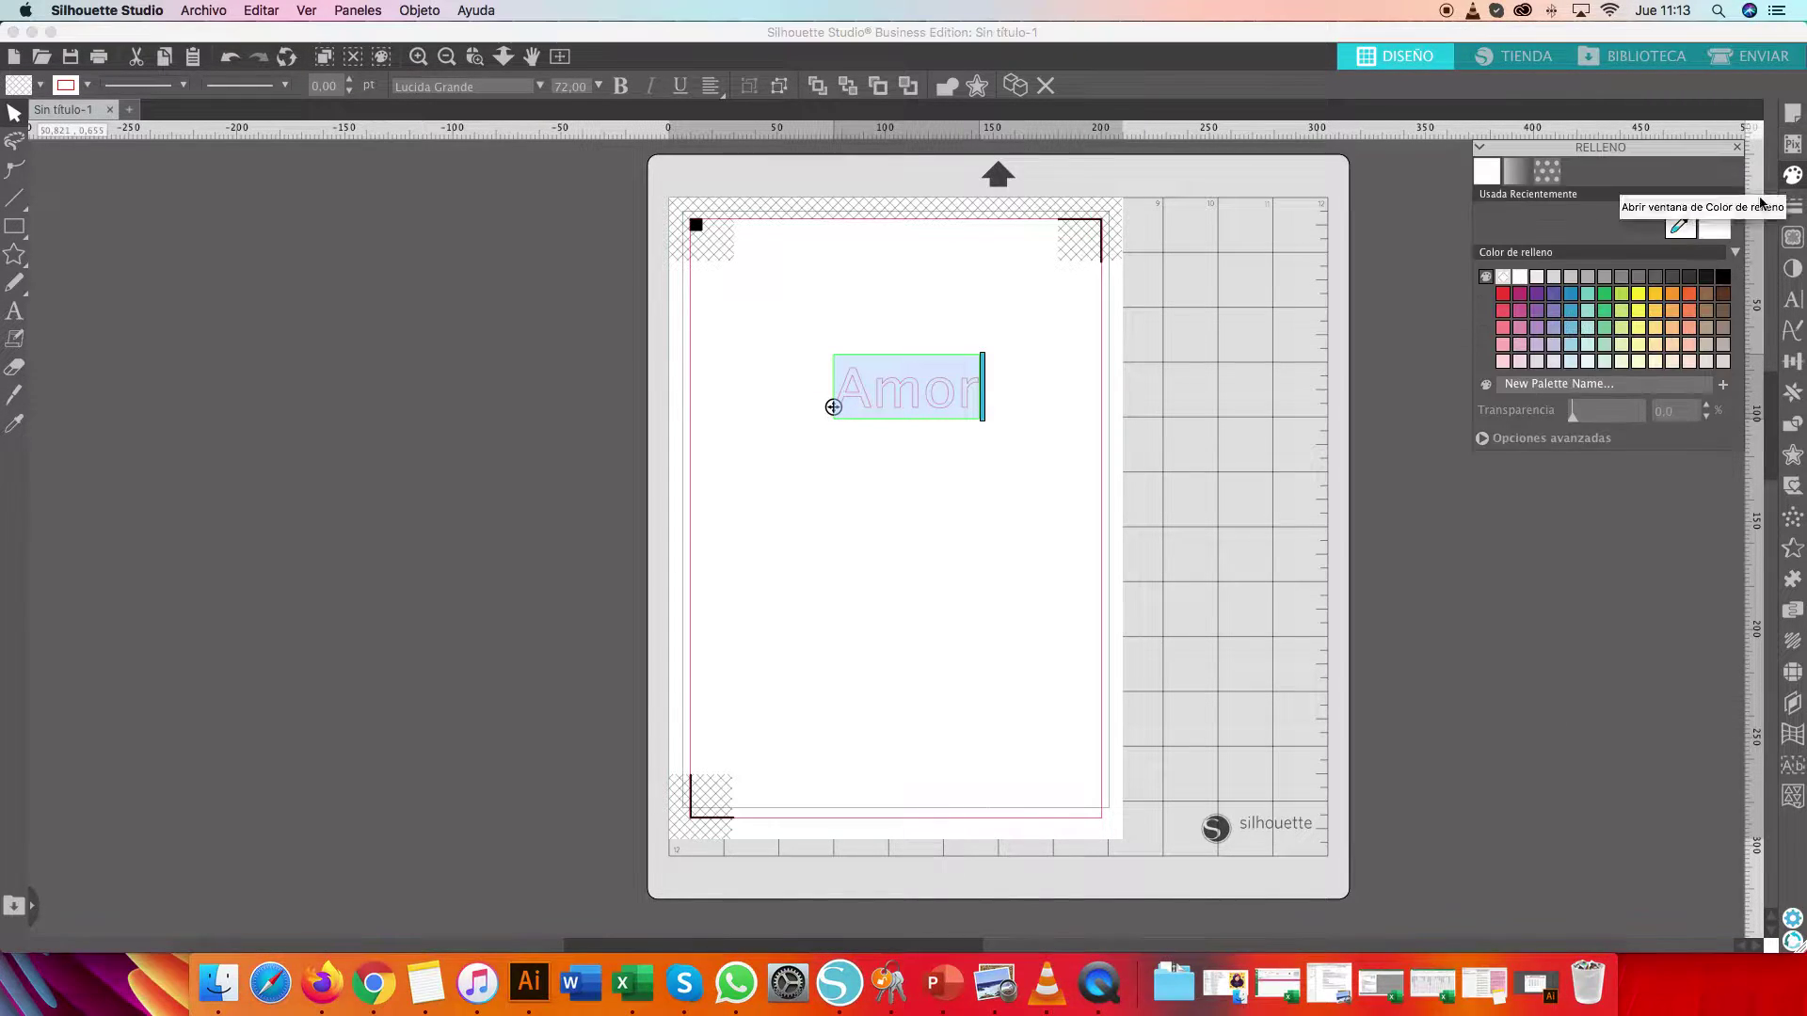
left_click(1544, 299)
left_click(1041, 407)
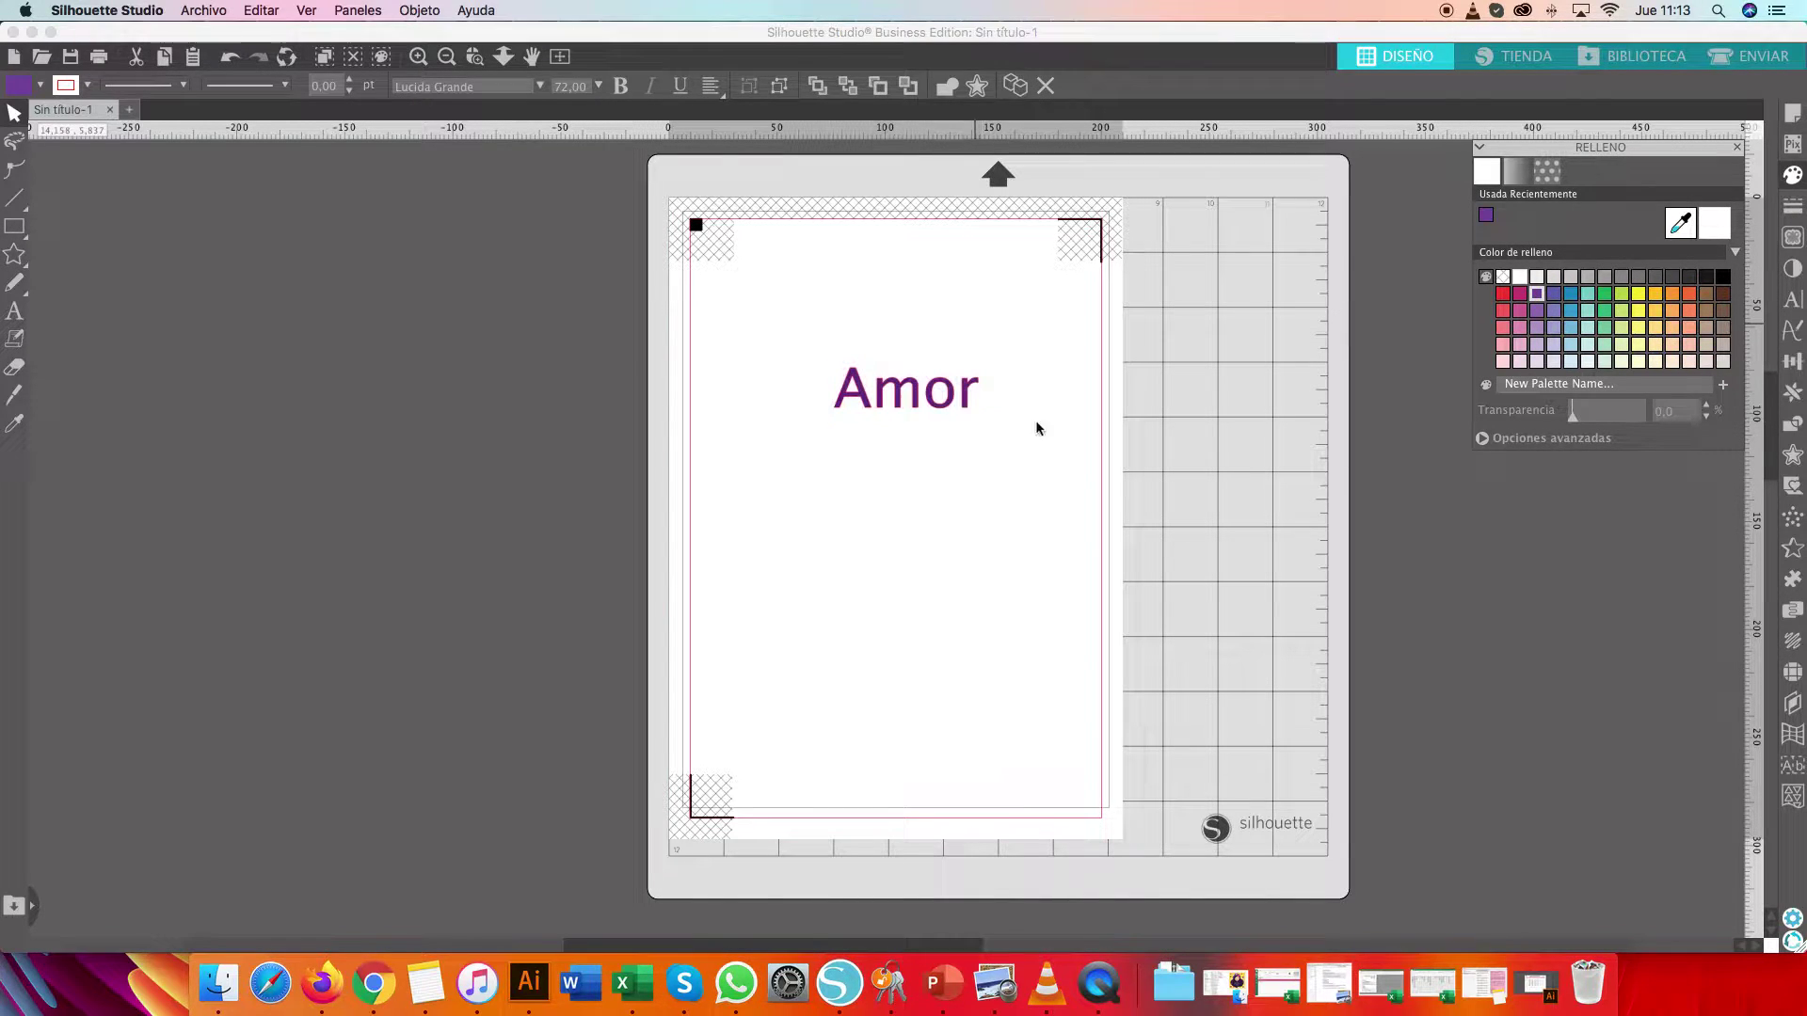
left_click_drag(911, 396, 883, 395)
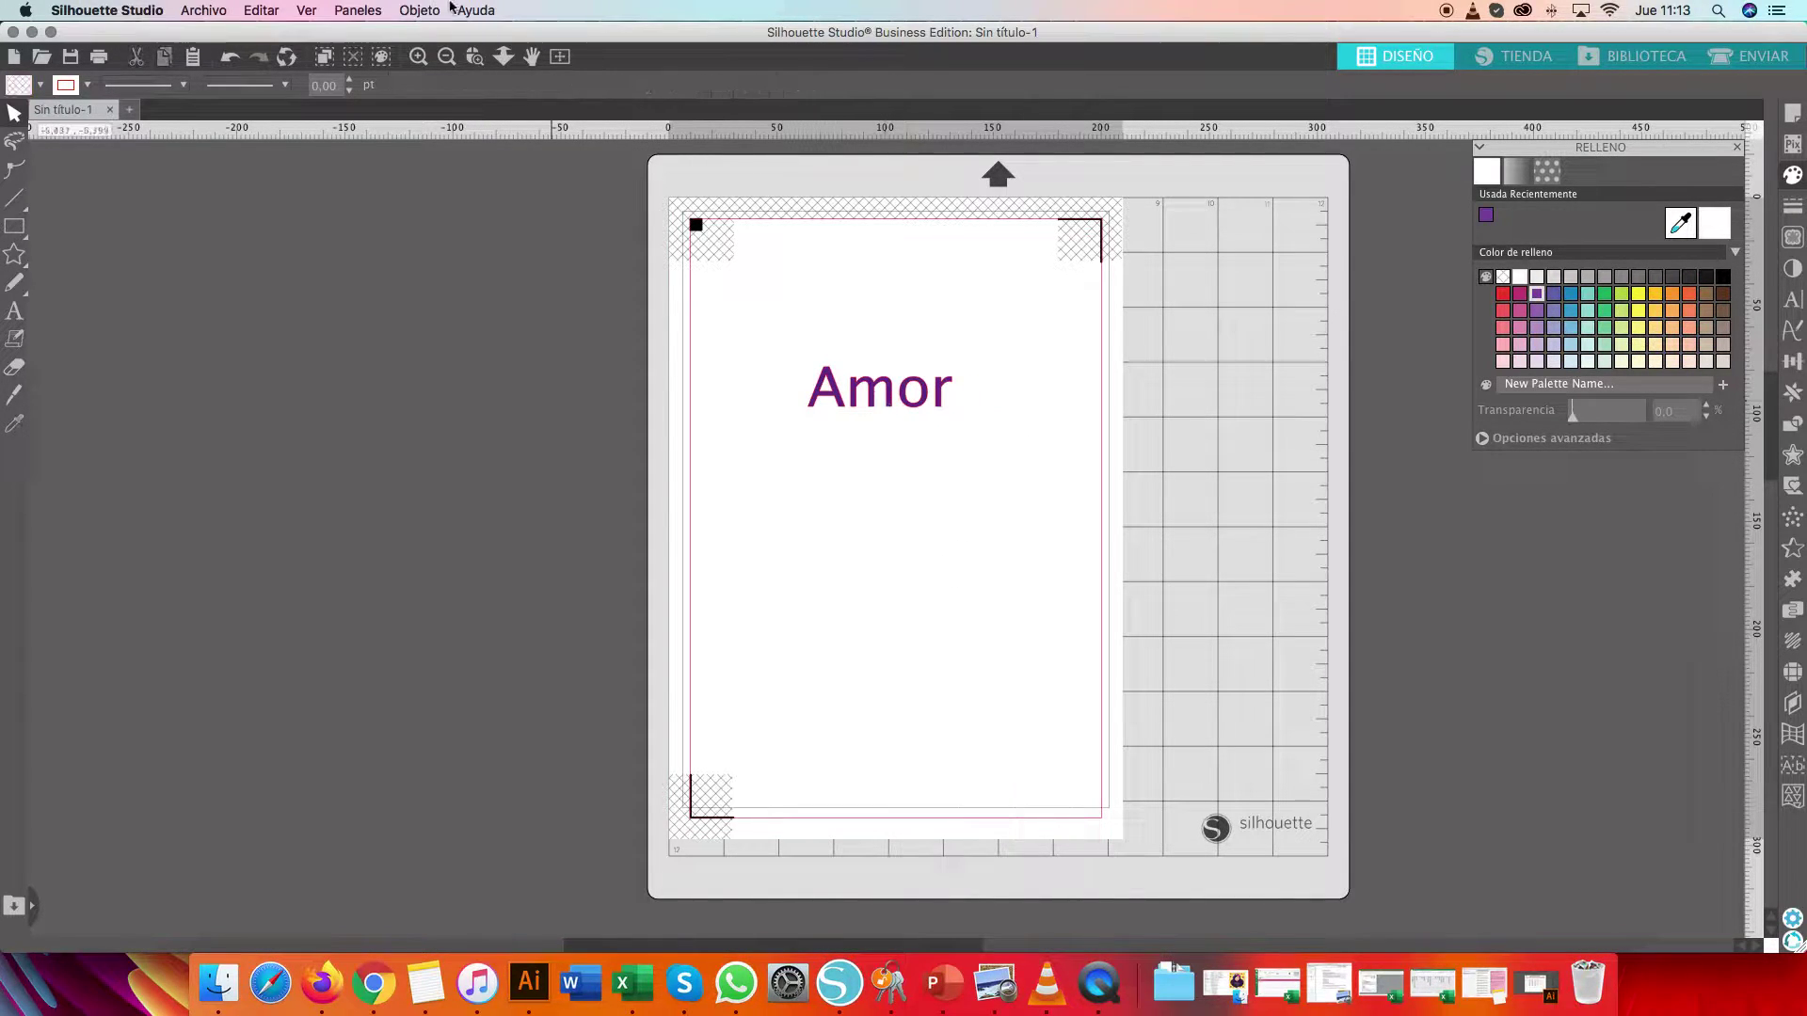
Undo the text's move and its purple fill, leaving text editing
left_click(234, 58)
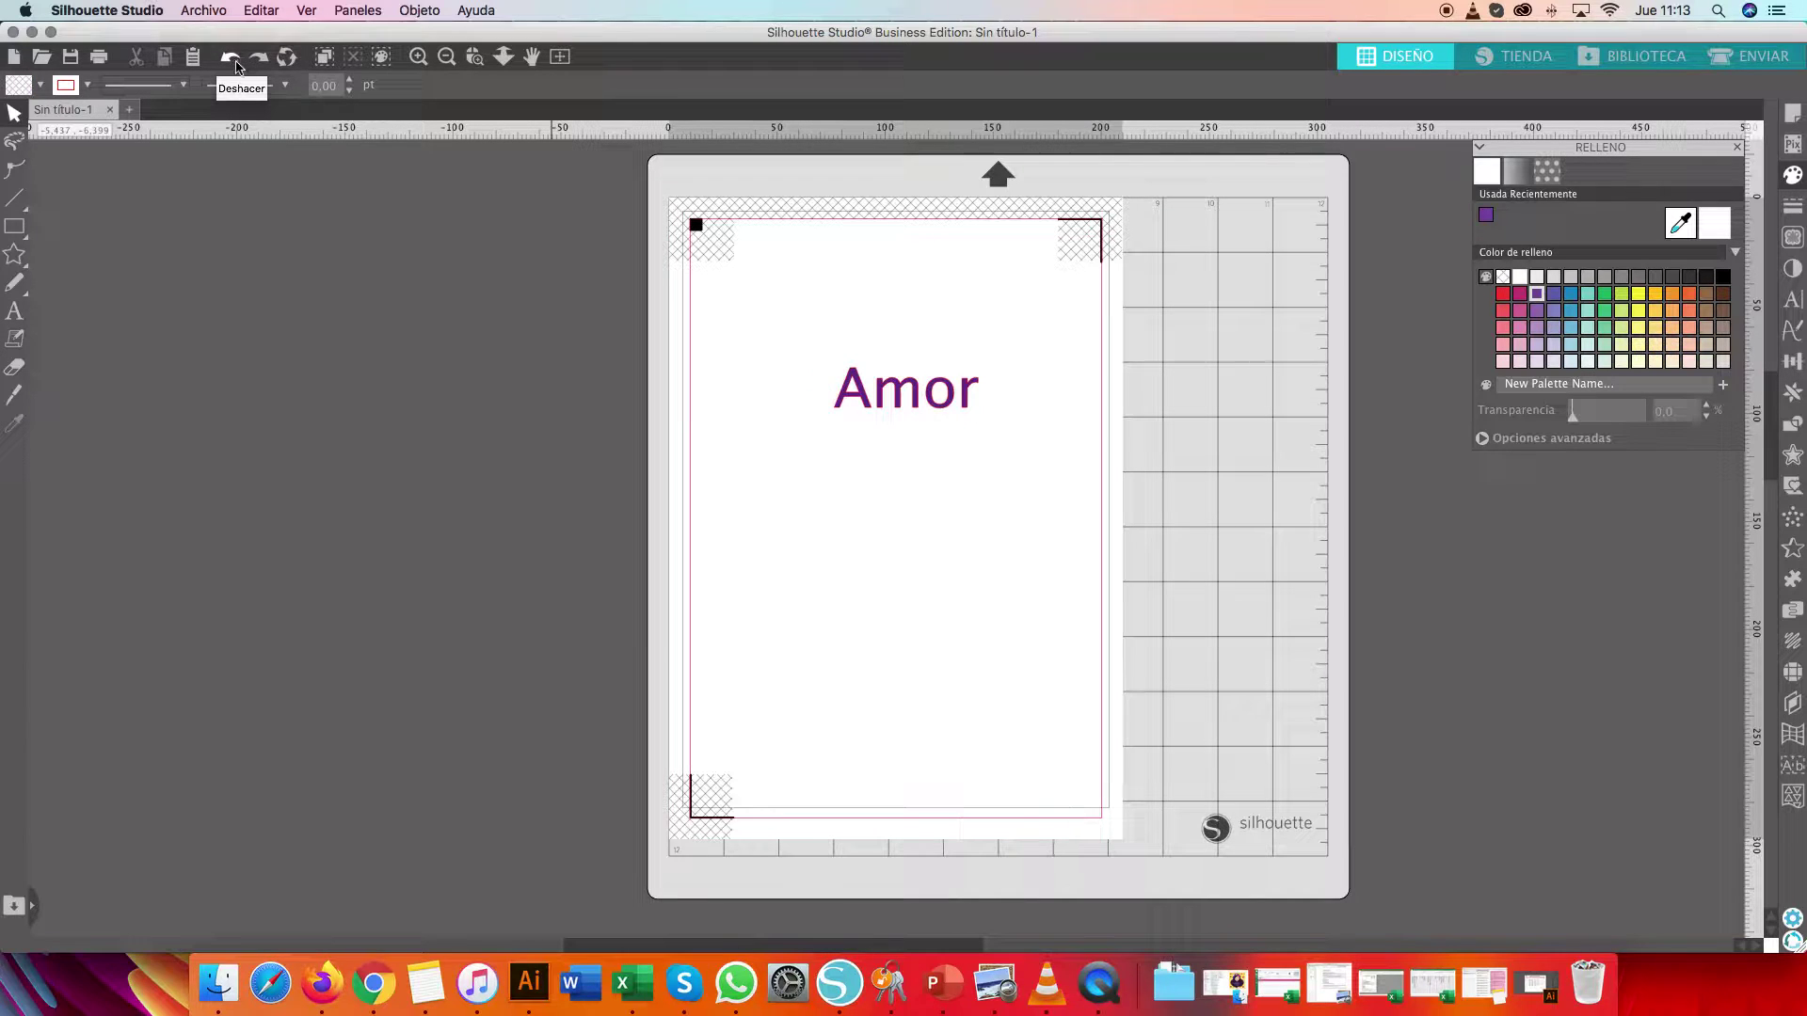
left_click(234, 58)
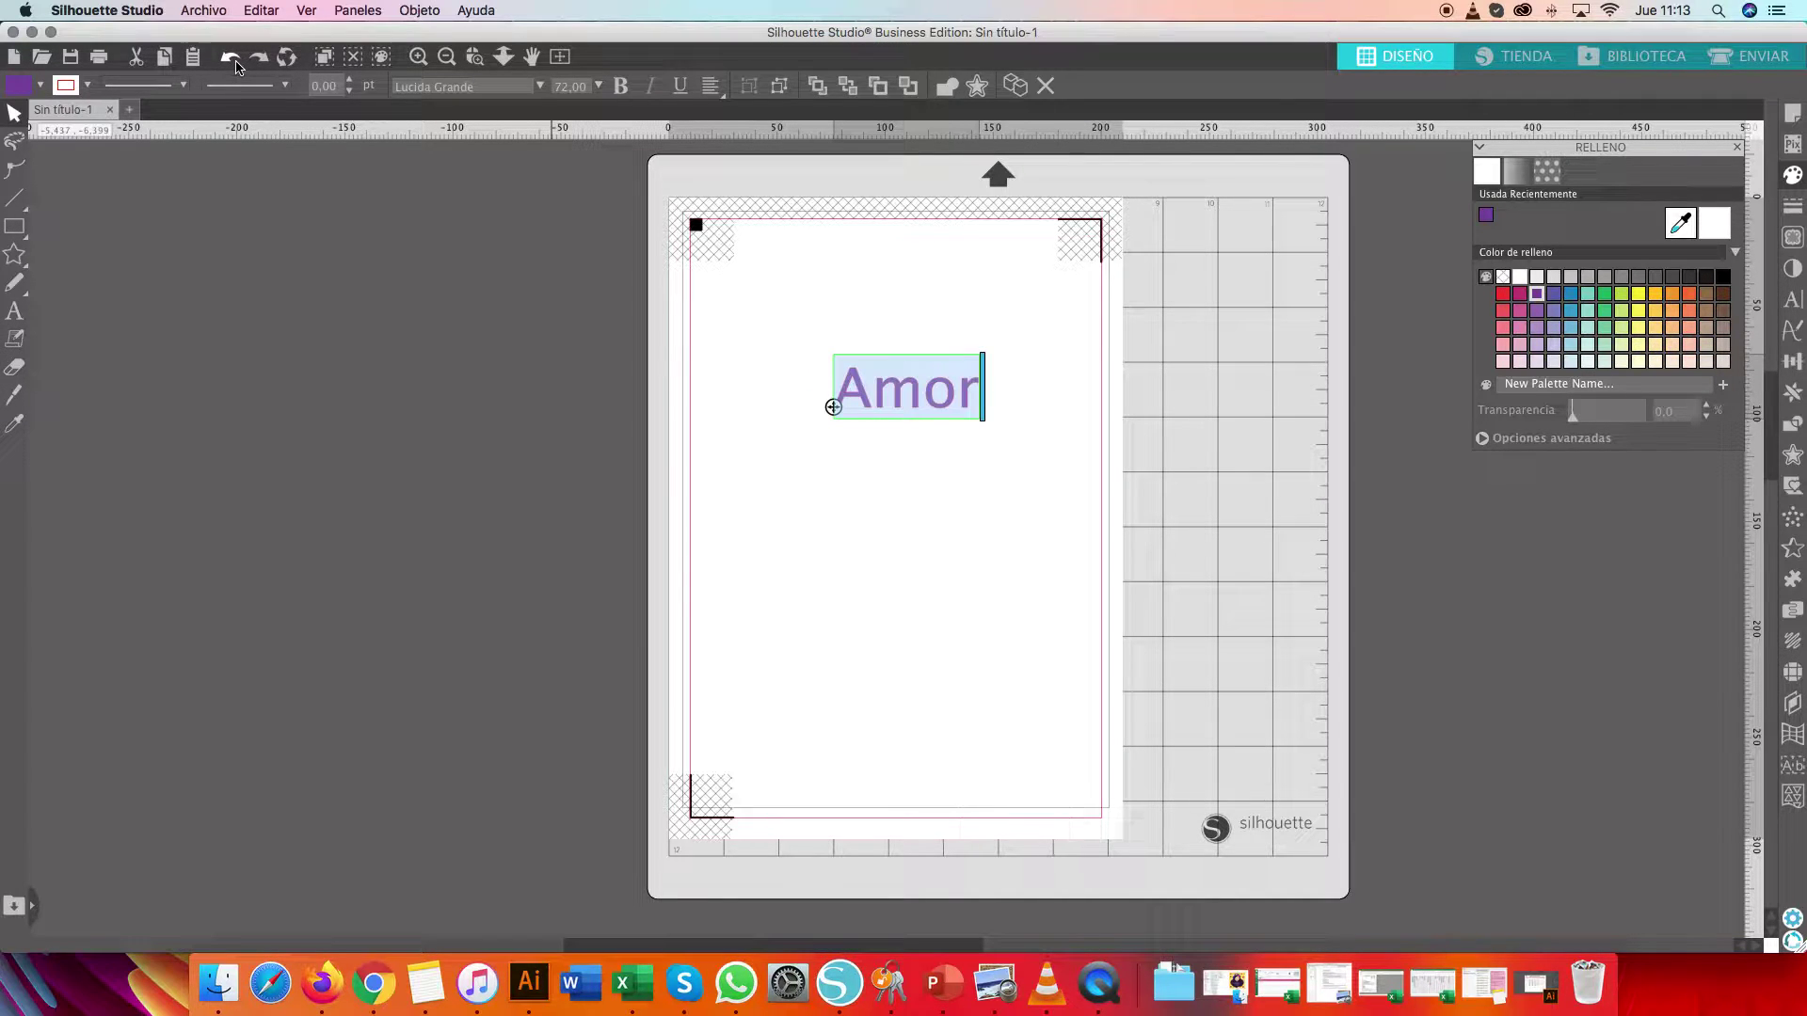
left_click(235, 58)
left_click(973, 582)
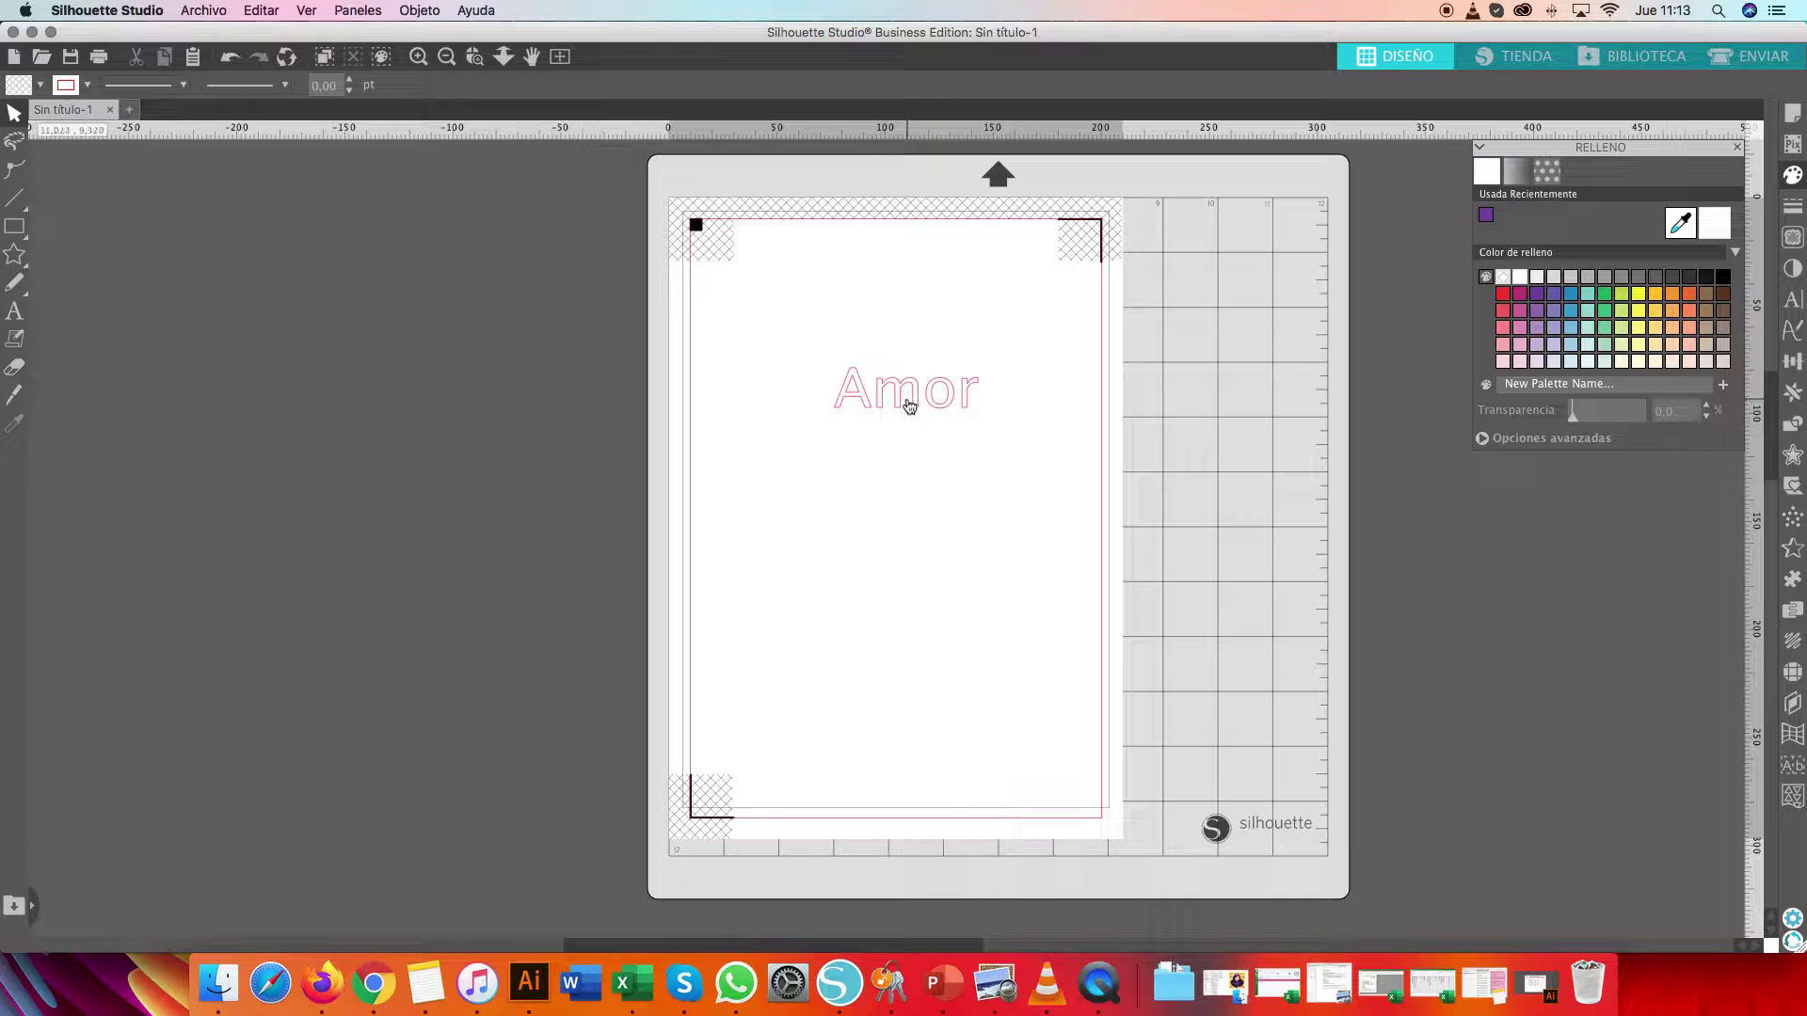
Fill the whole "Amor" text with the red from the palette's second colour row and close the fill settings
left_click(904, 407)
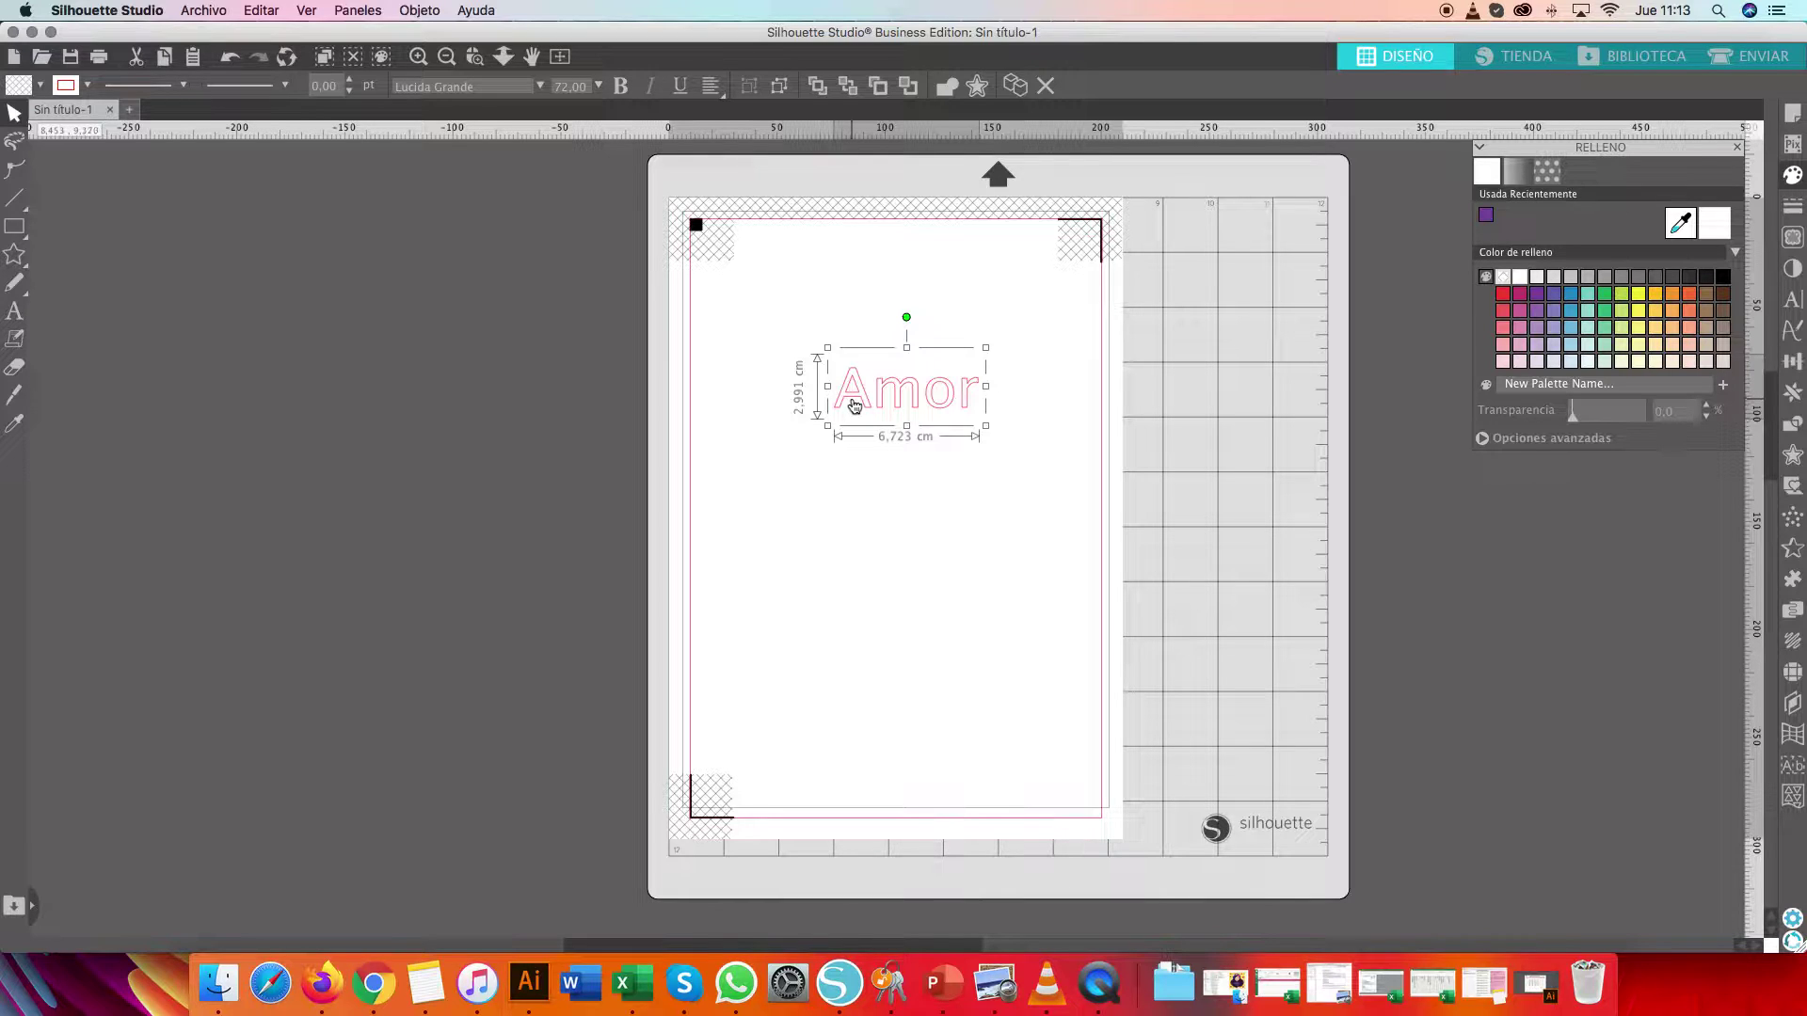
left_click(955, 541)
left_click(900, 386)
left_click(1504, 311)
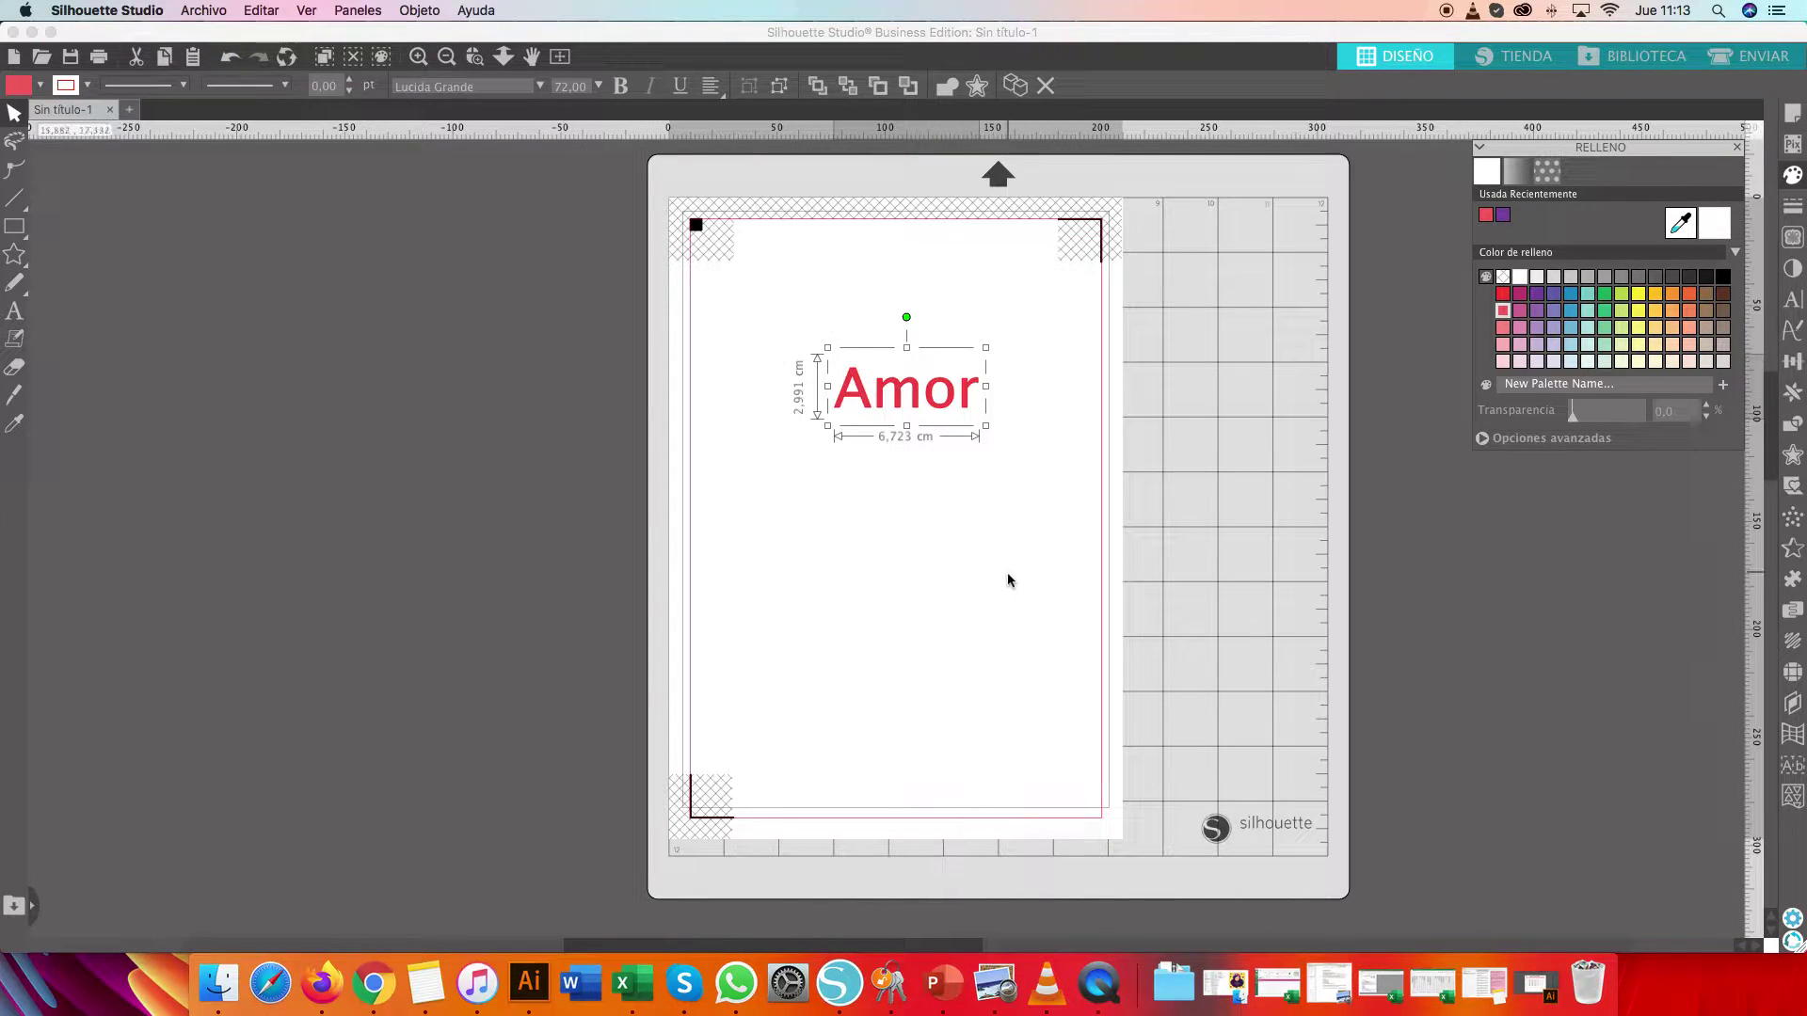
left_click(979, 417)
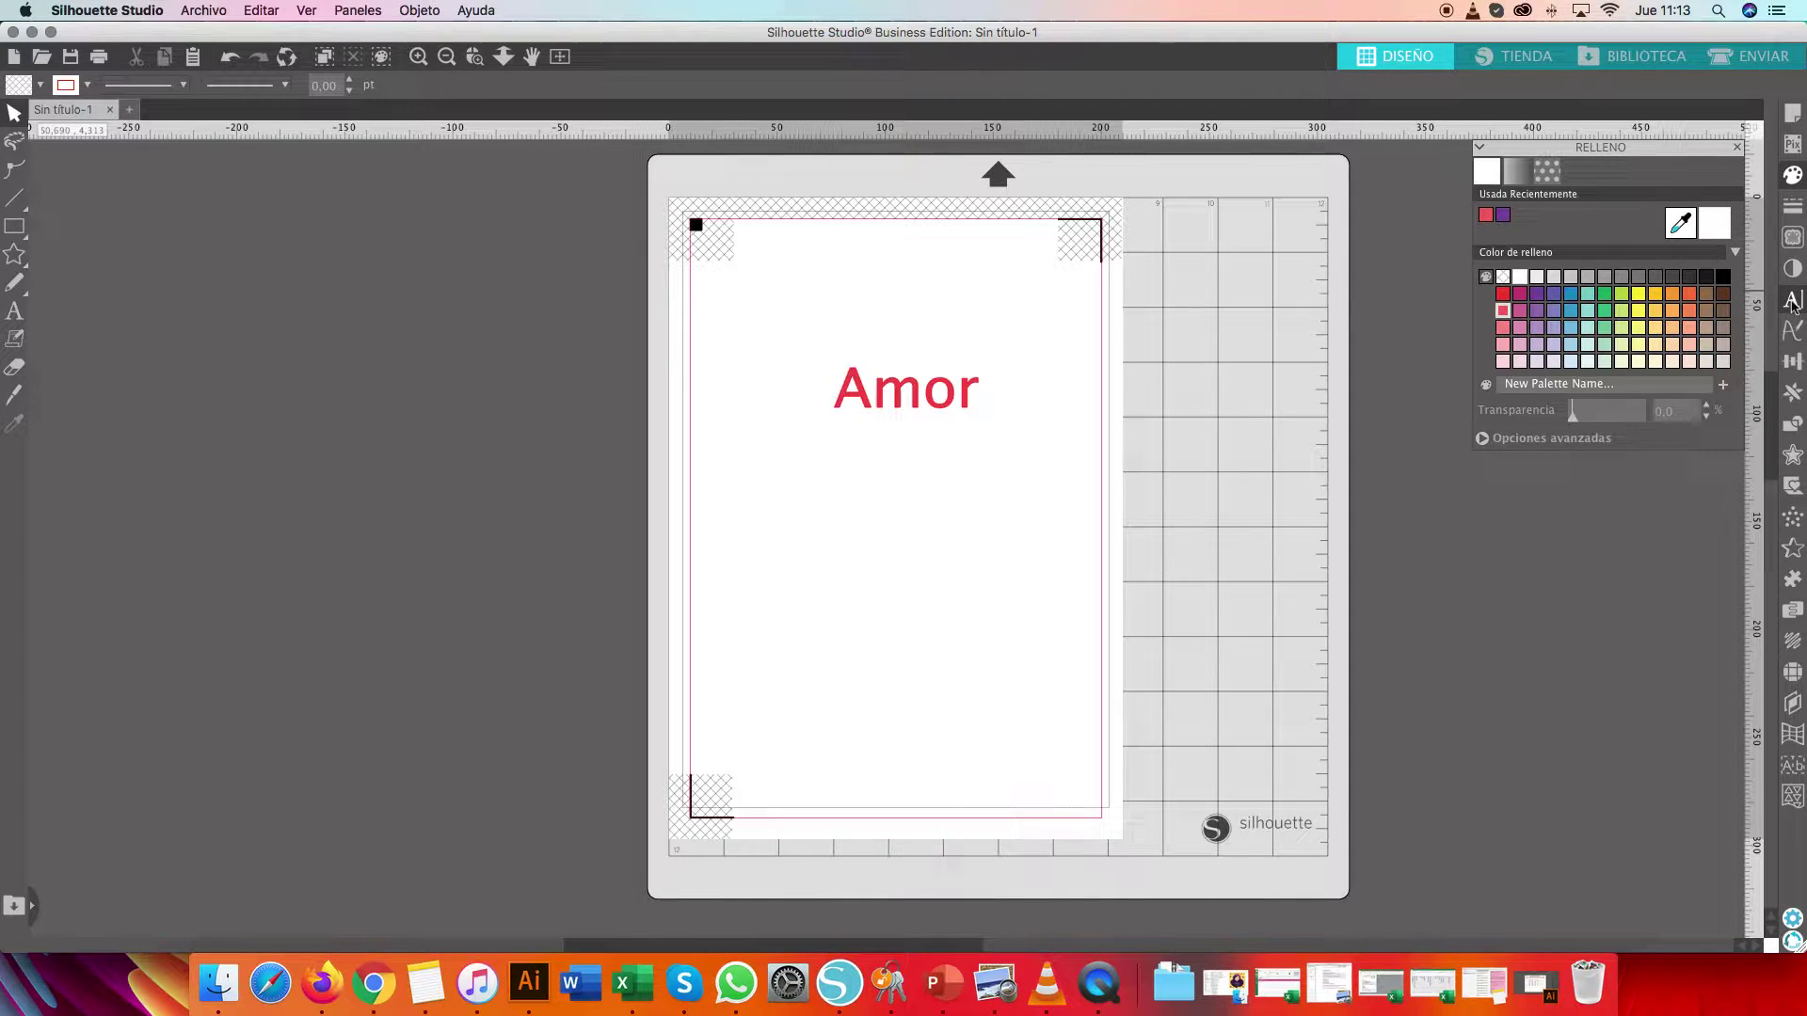
left_click(1738, 148)
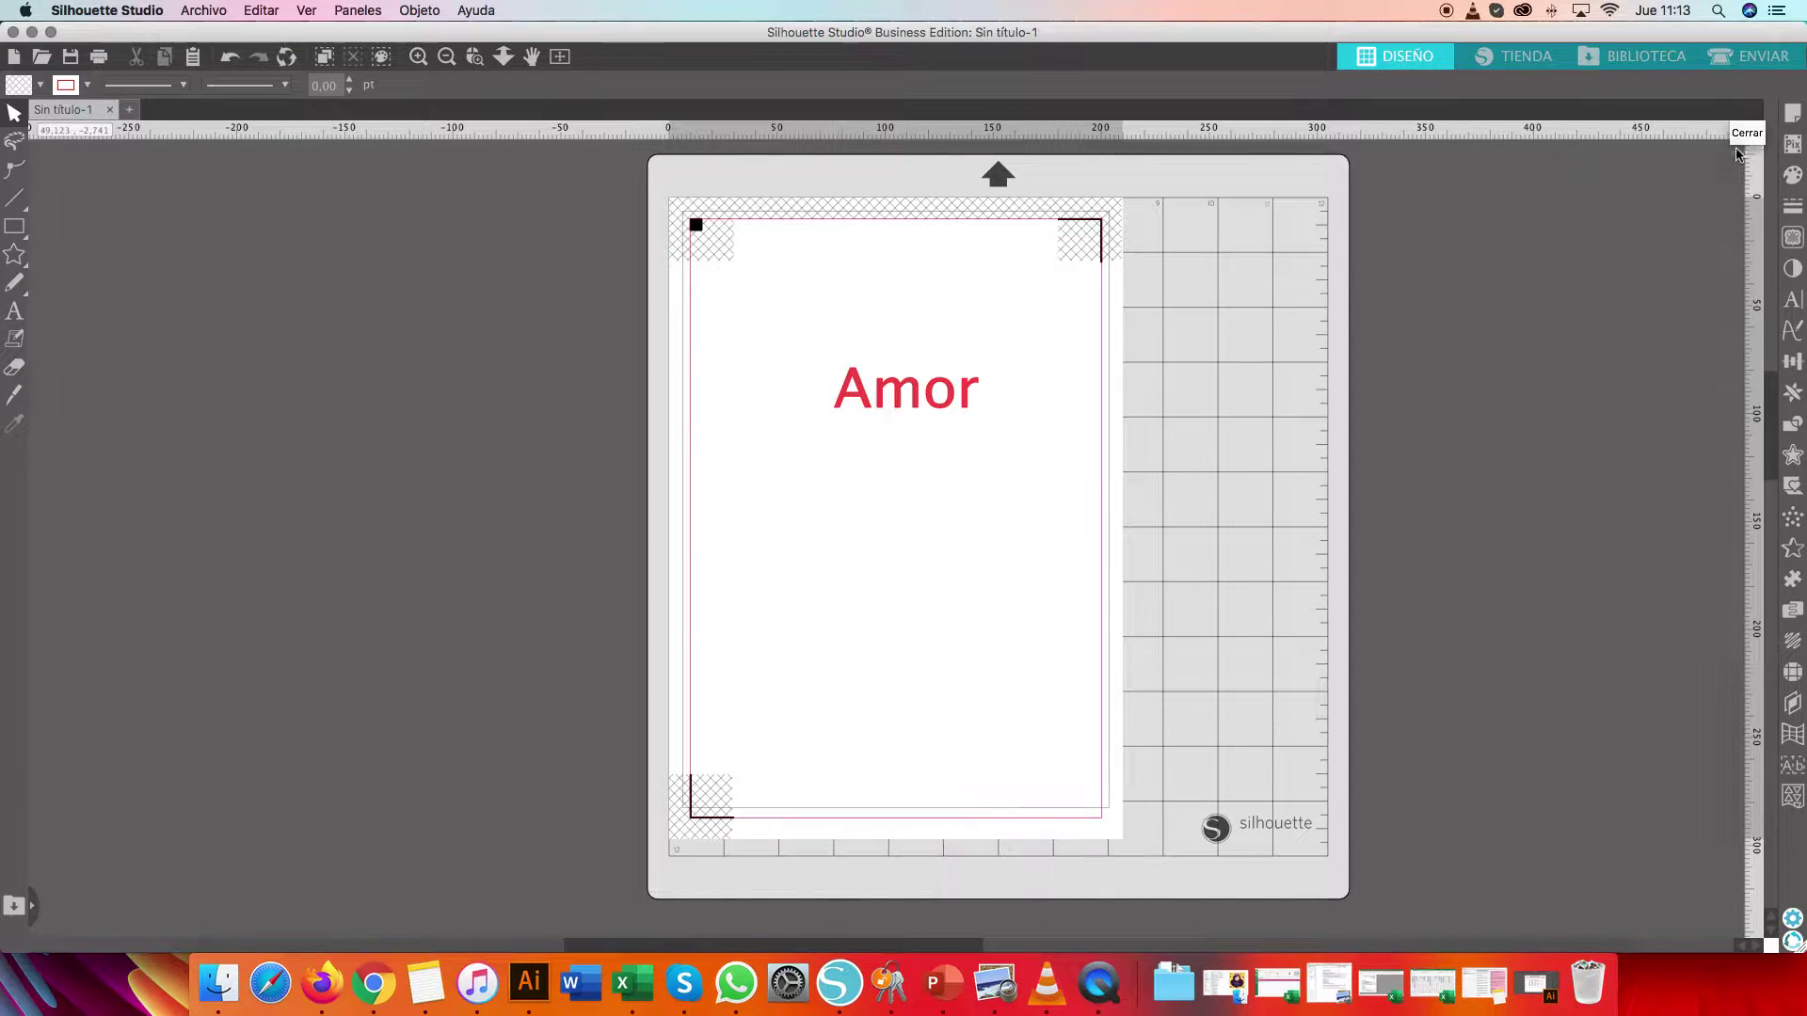
Change the font of the "Amor" text to Kidstar
left_click(1793, 301)
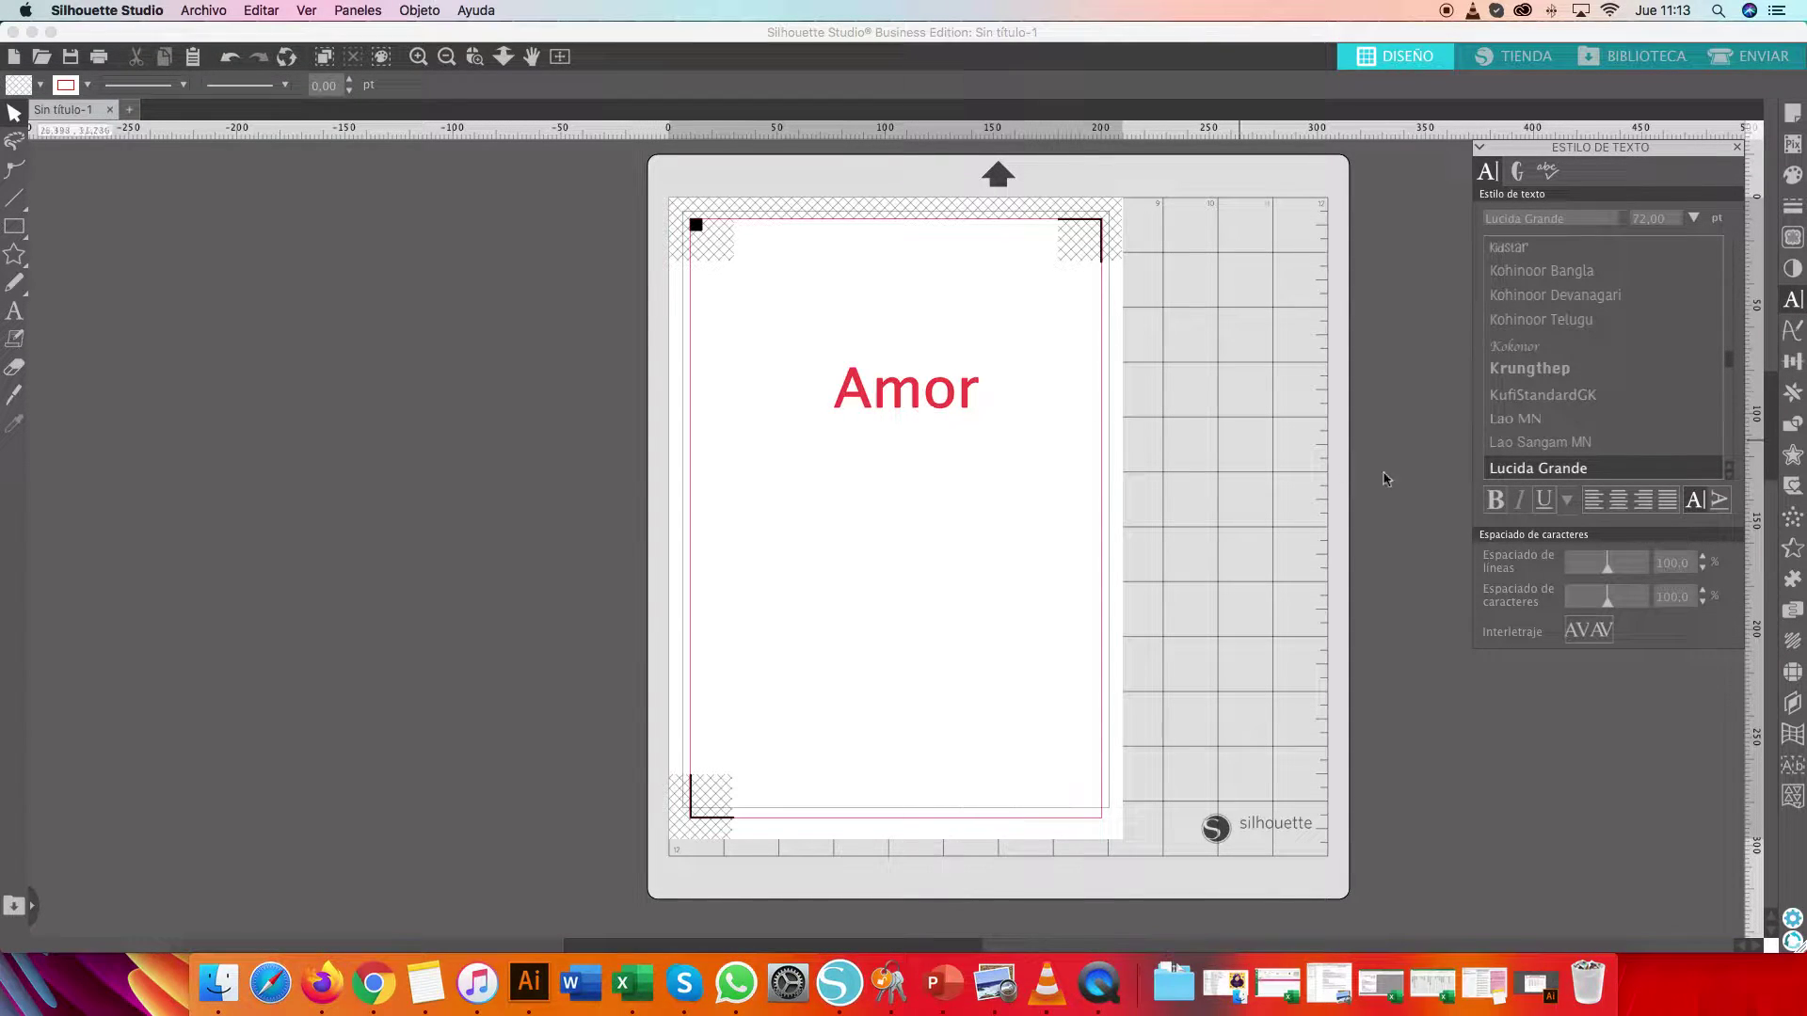
left_click(1512, 373)
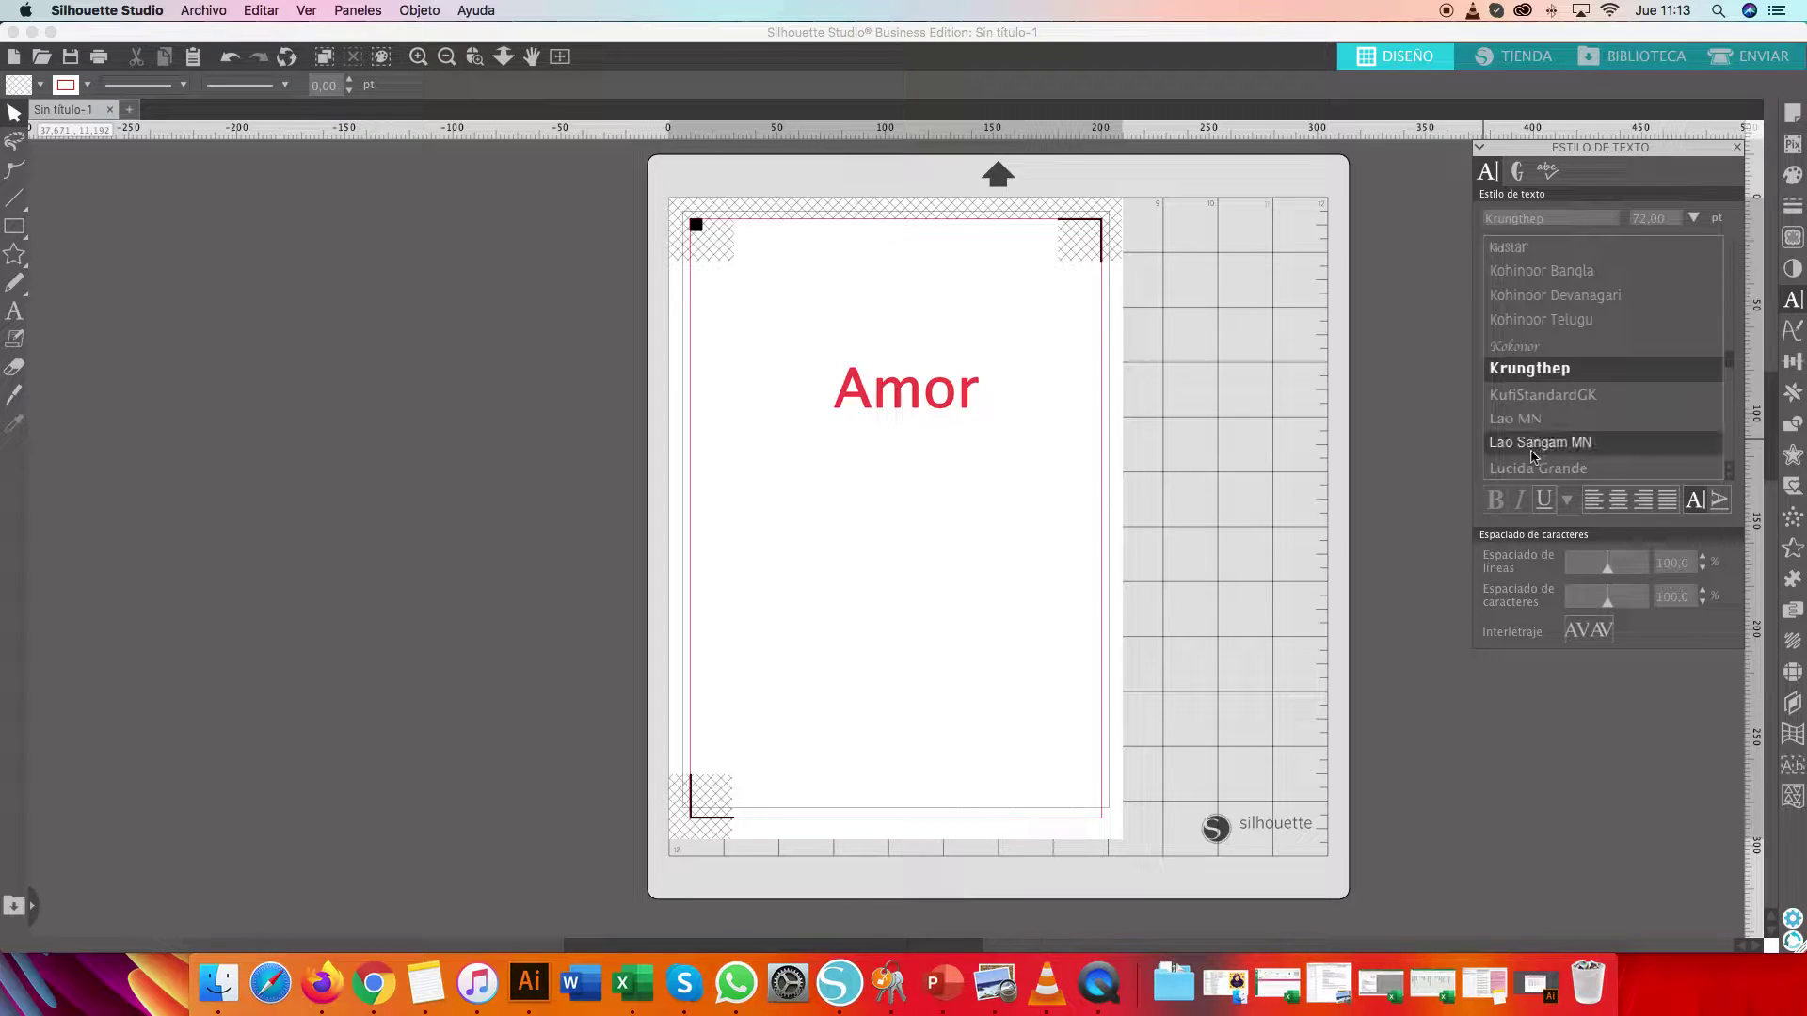
left_click(906, 392)
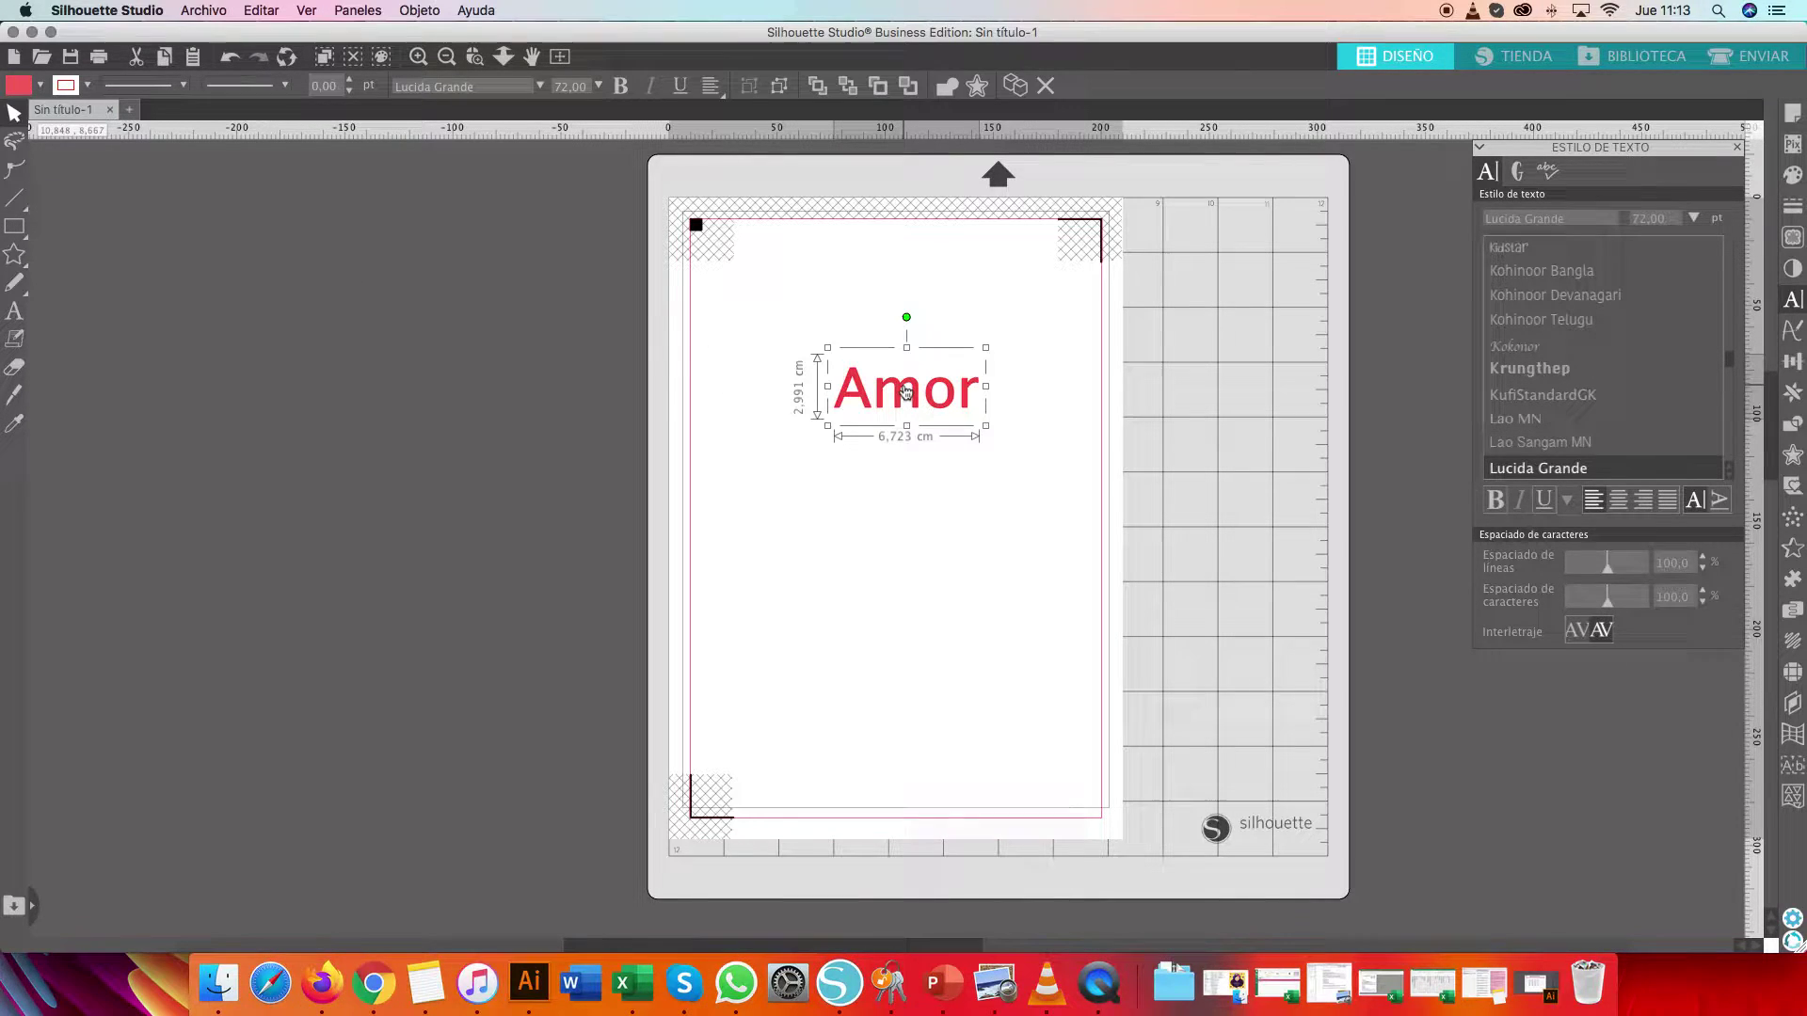
left_click(1509, 249)
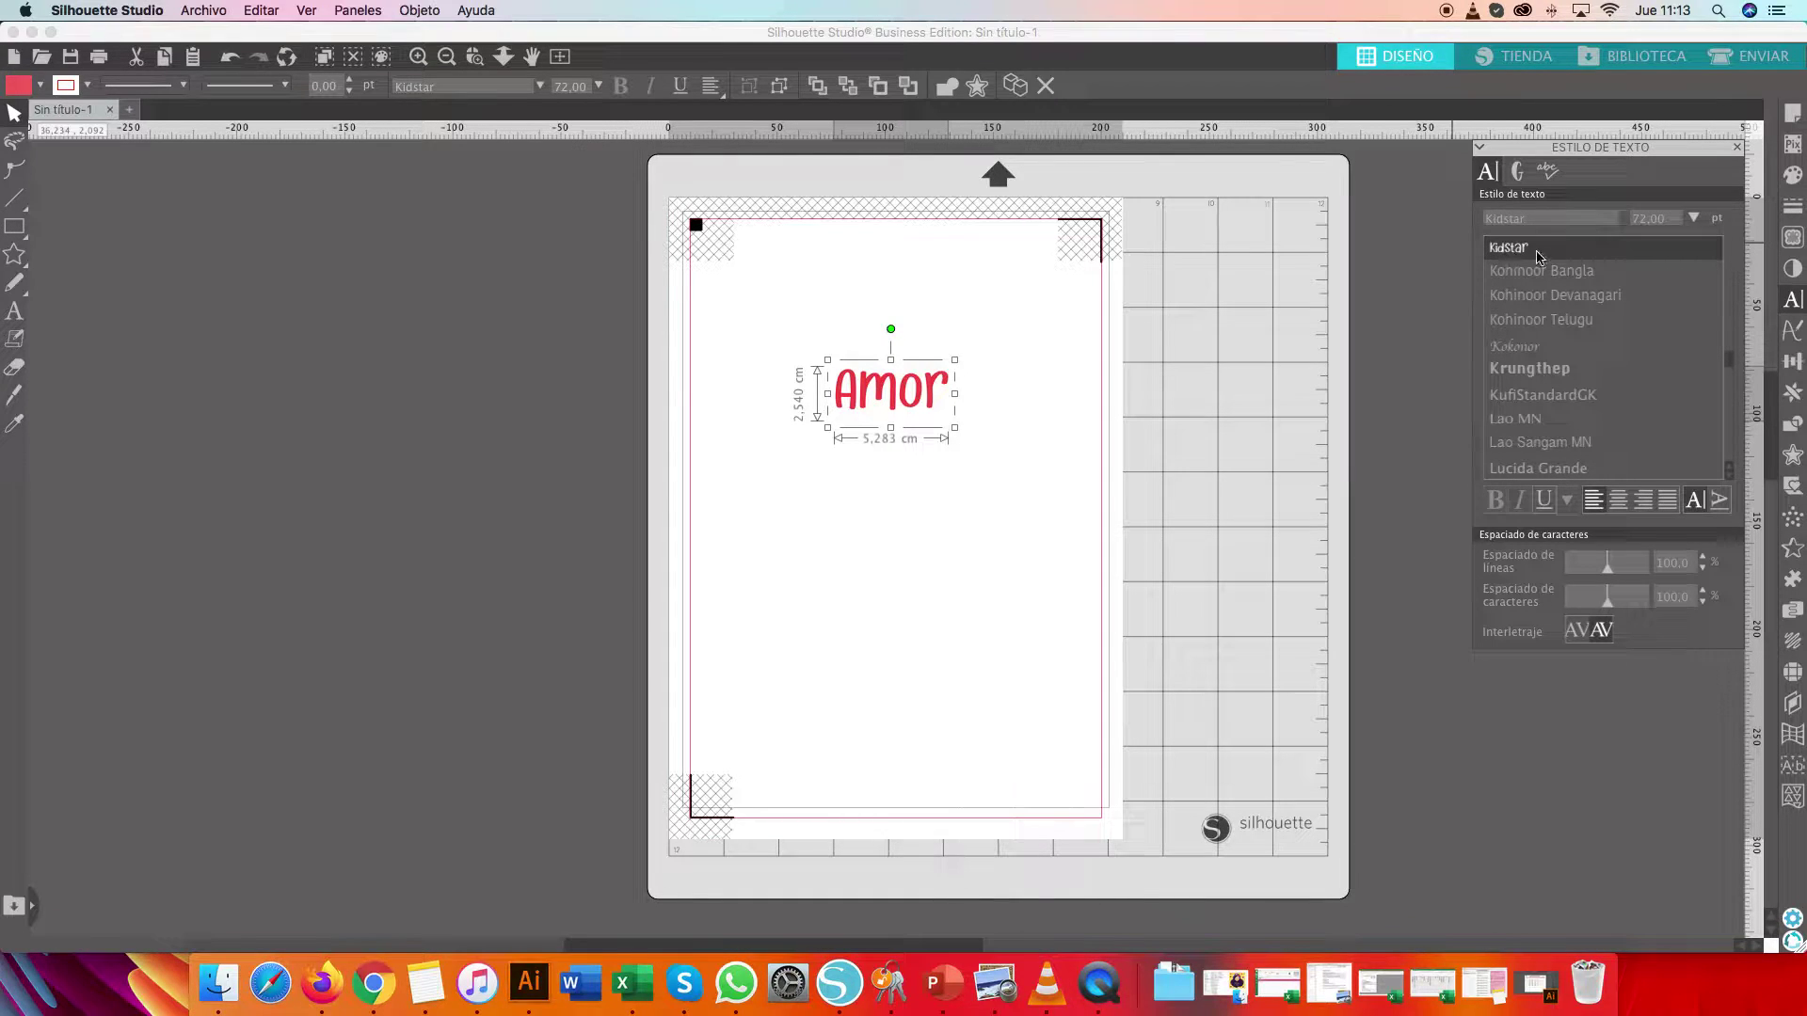
Set the "Amor" text size to 144 pt and move the text slightly left and up on the page
left_click(1693, 218)
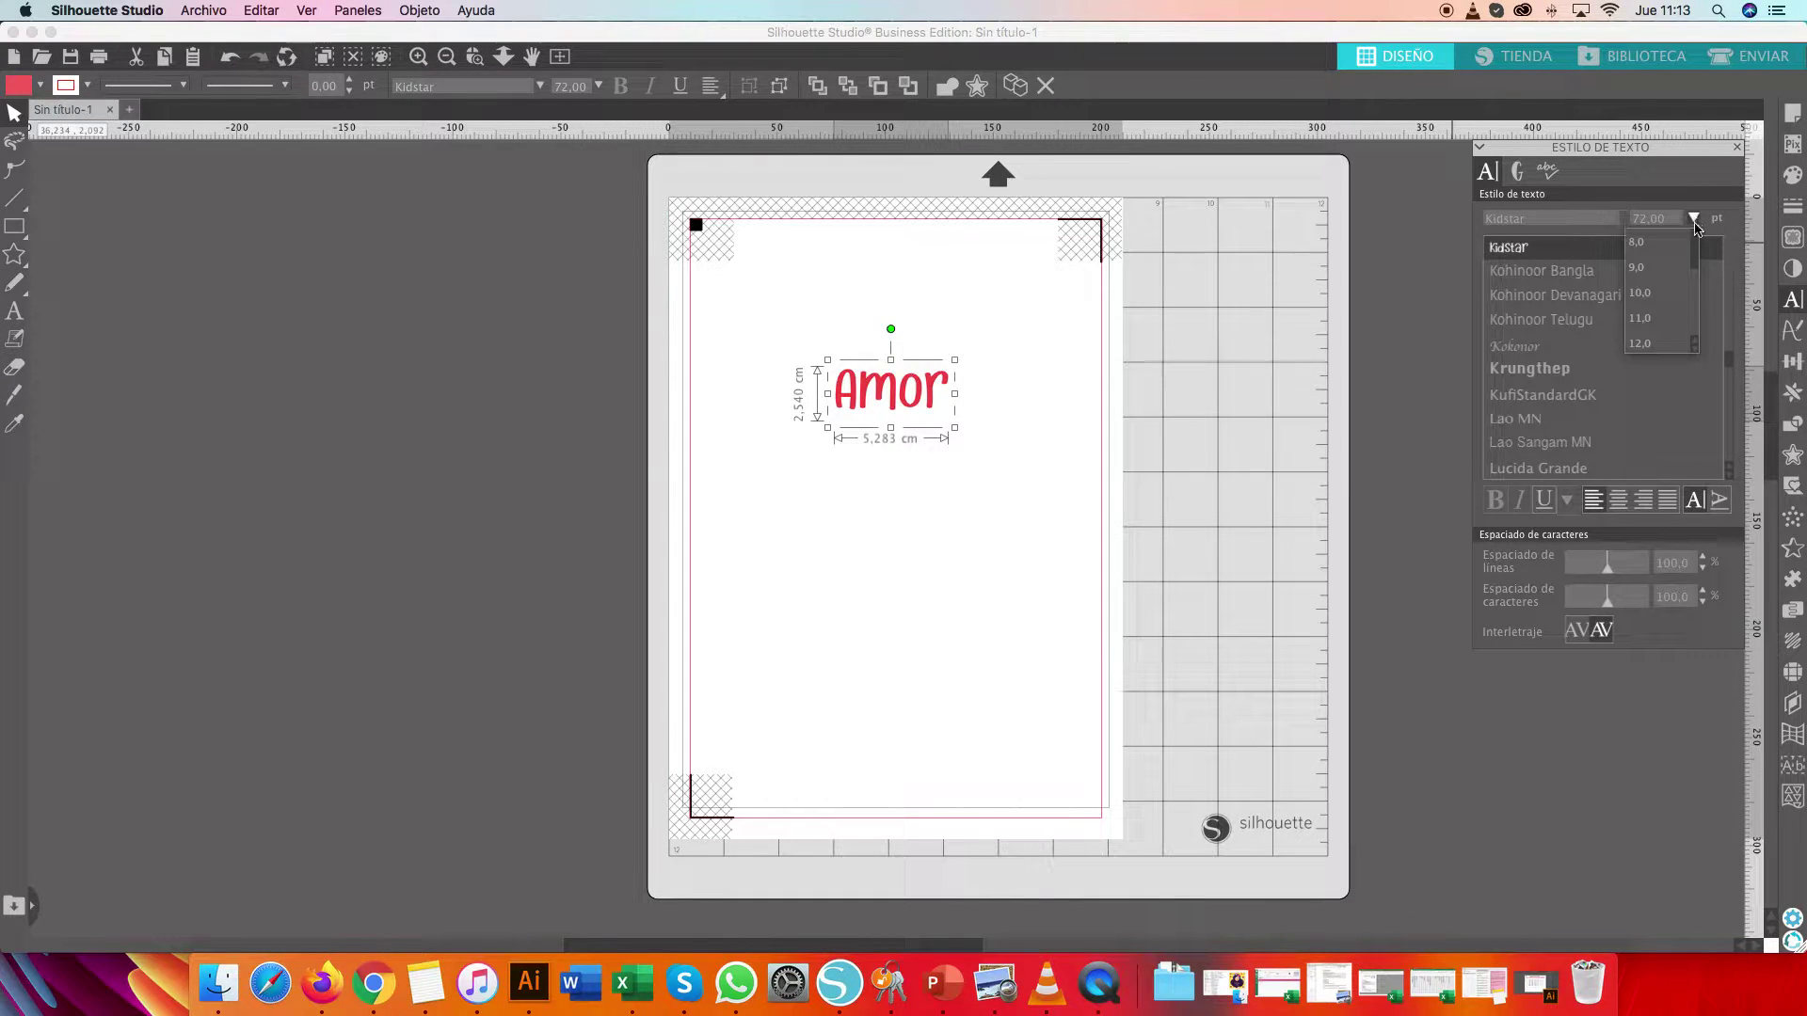
scroll(1676, 334, "down", 4)
left_click(1665, 327)
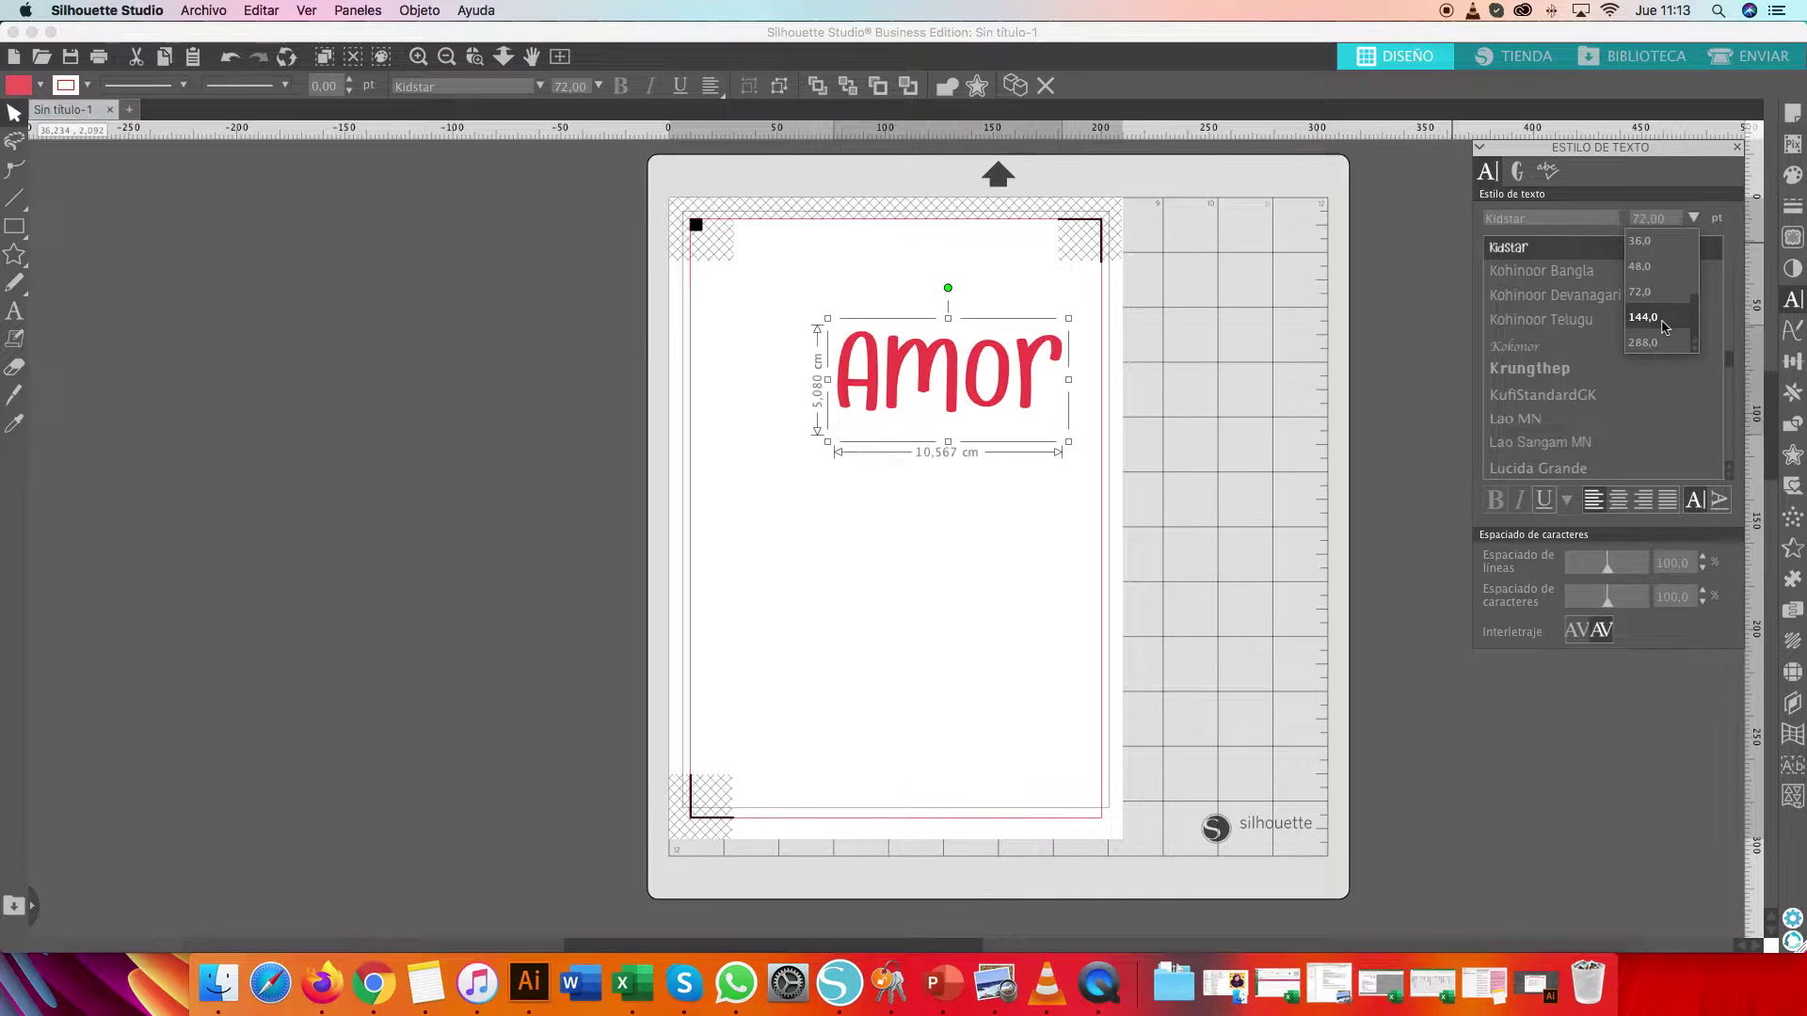
left_click(1063, 534)
left_click_drag(967, 390, 1052, 375)
left_click(1069, 302)
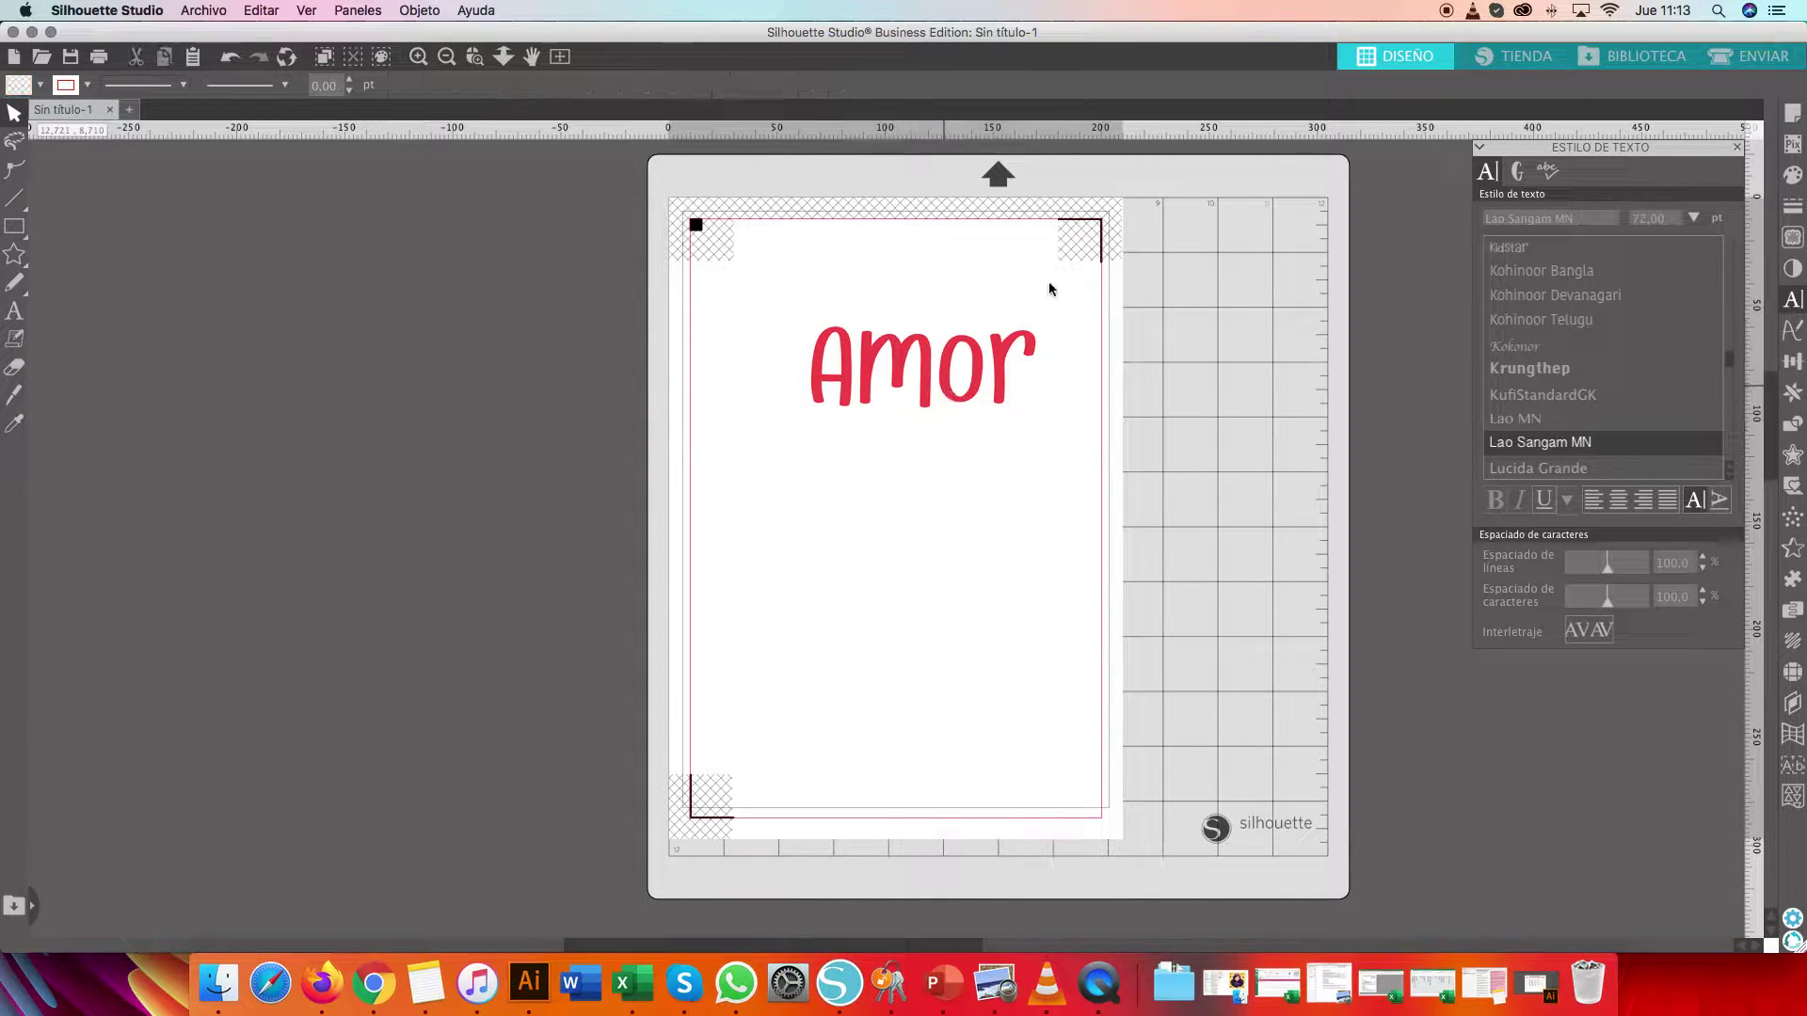
Move the "Amor" text off the page into the empty workspace to its left
left_click(15, 317)
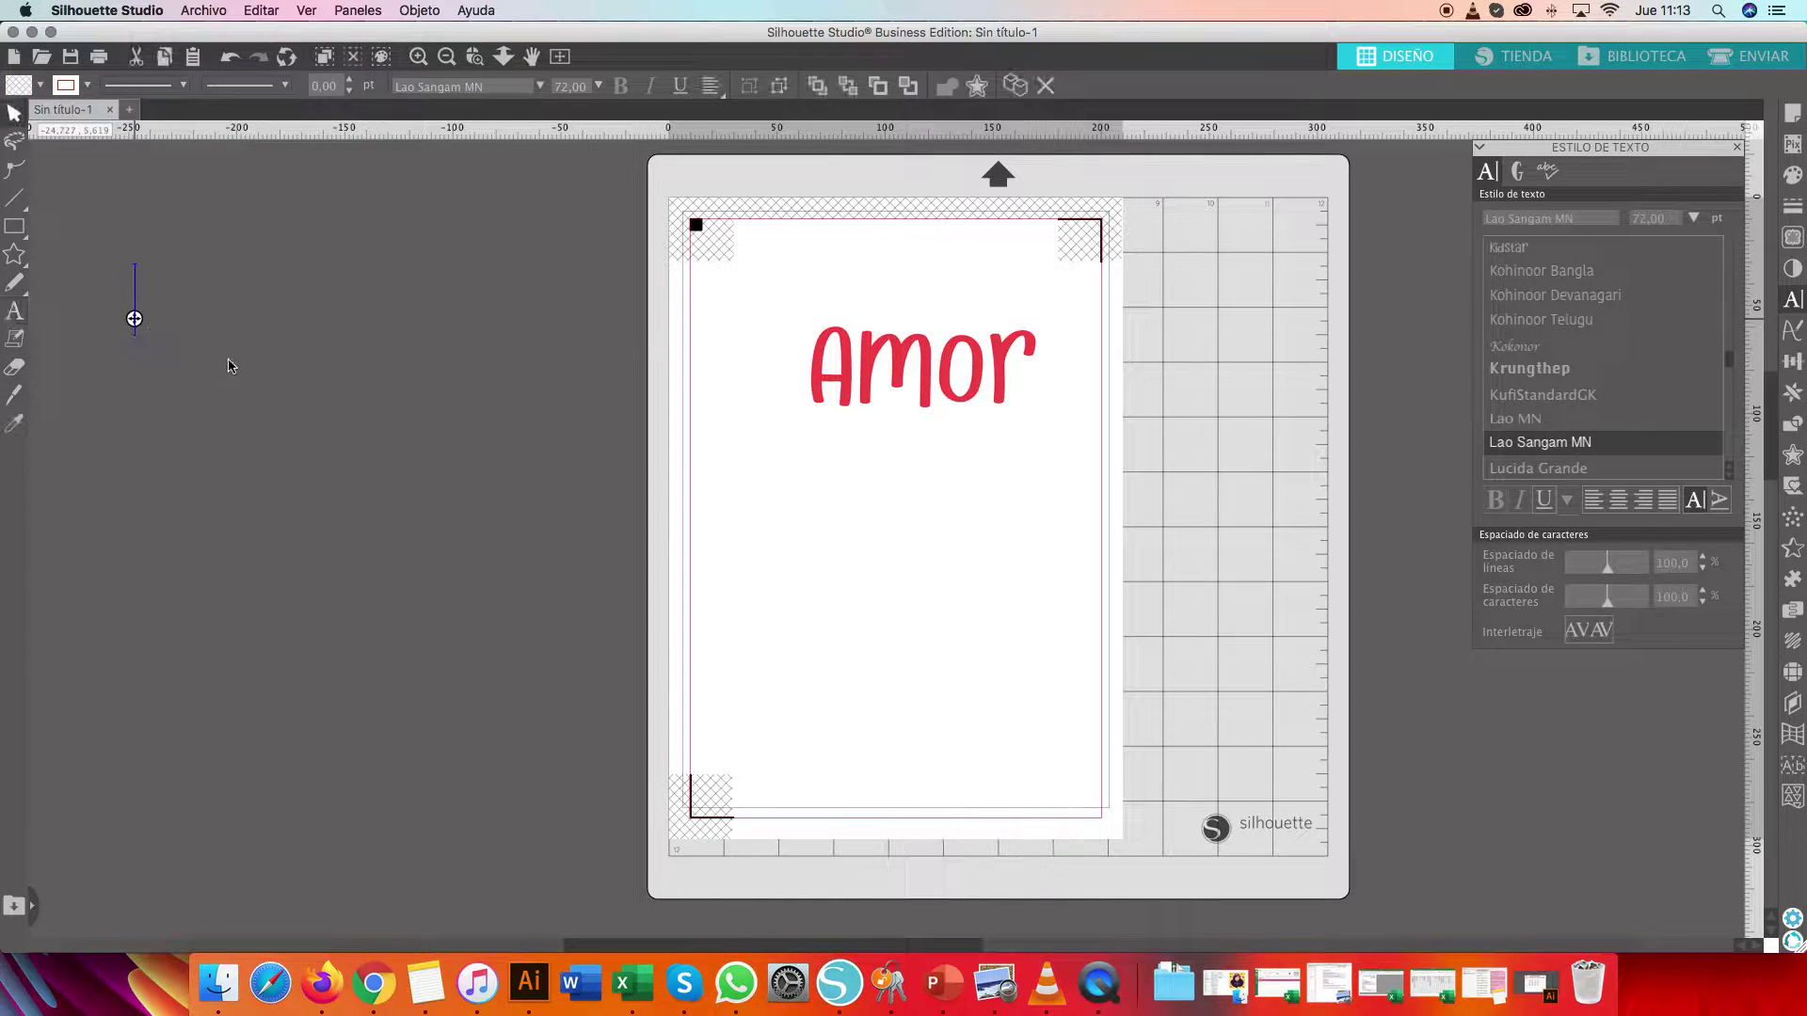
left_click(133, 317)
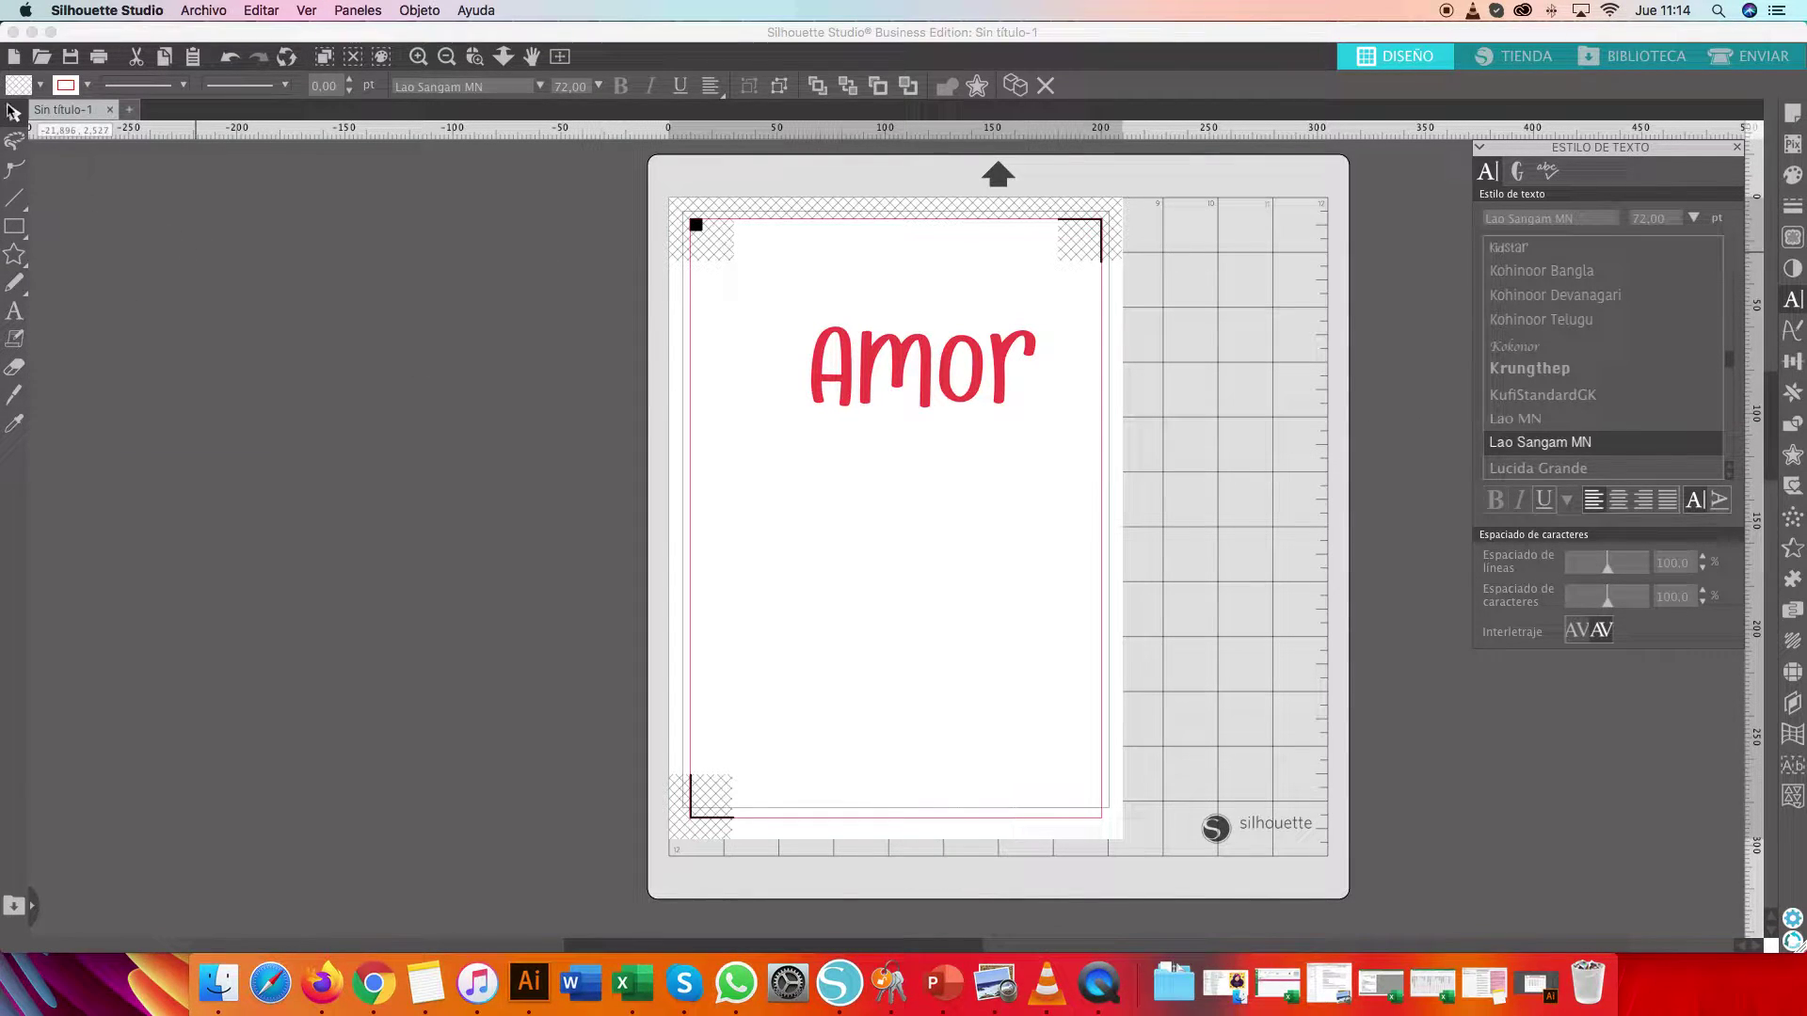
left_click(14, 114)
left_click_drag(836, 331, 321, 249)
left_click(79, 241)
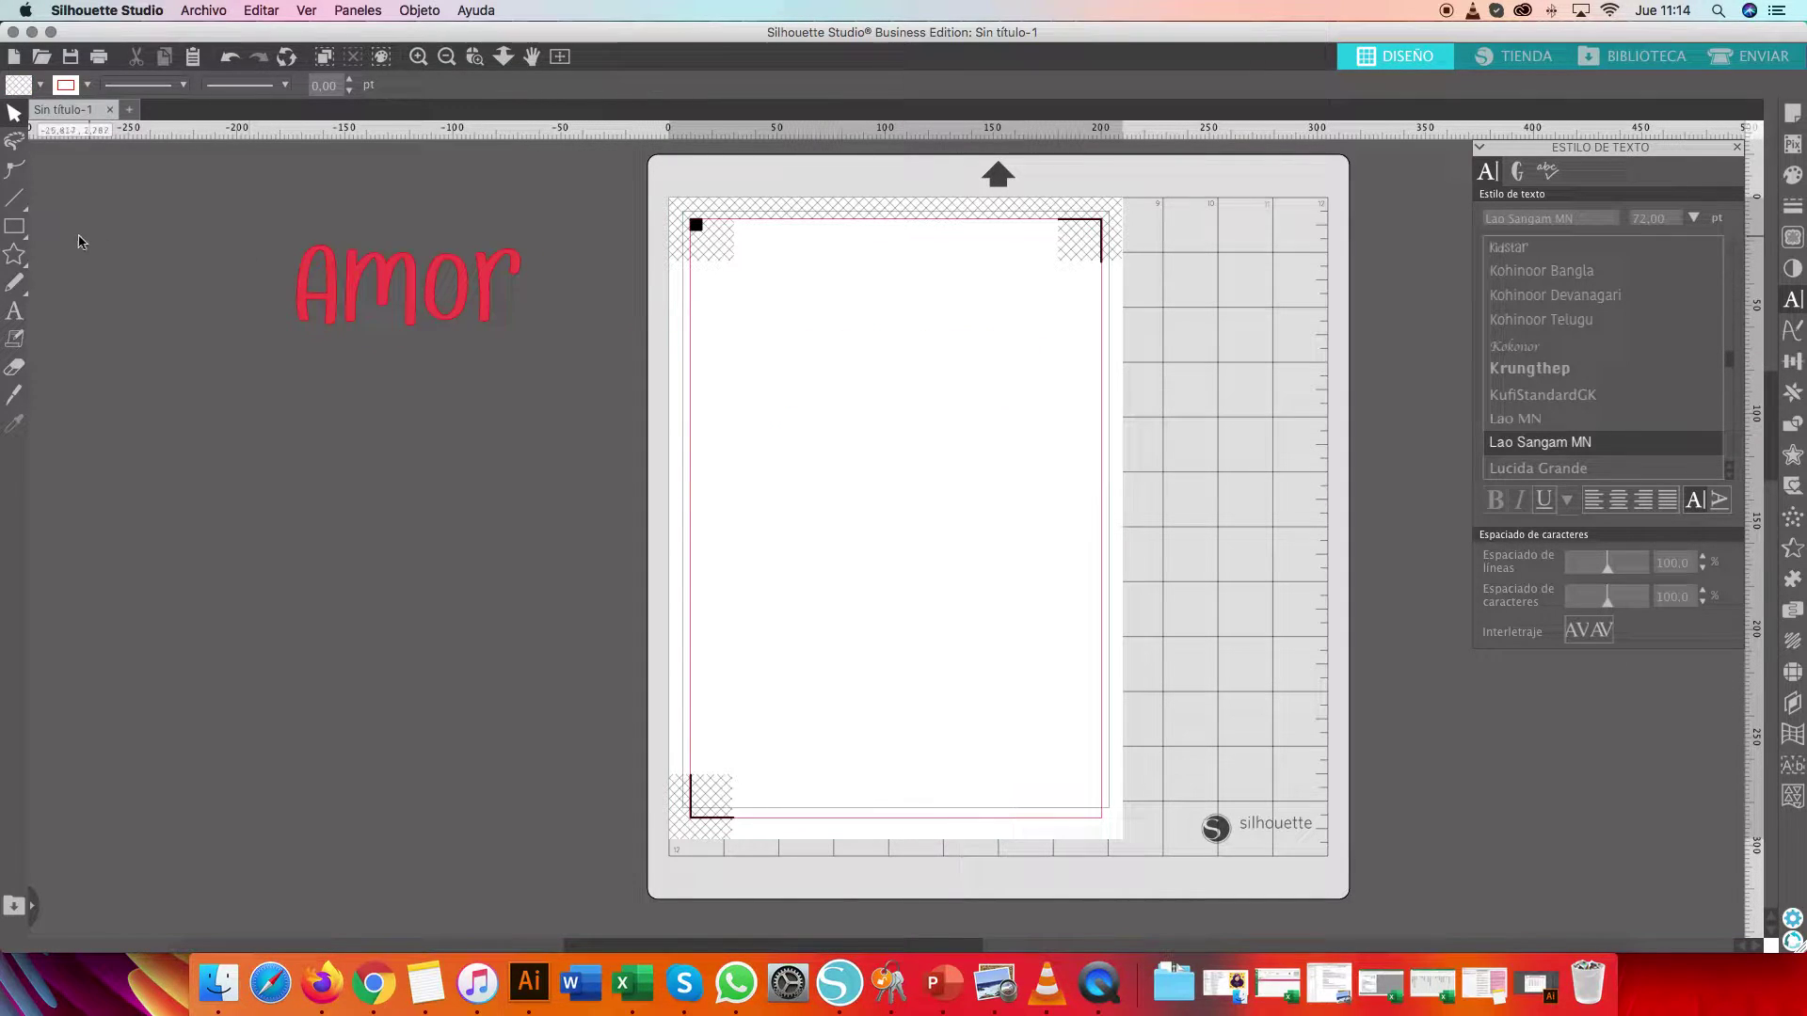
Draw a rectangle about 11.3 × 5.9 cm in the upper part of the page
mouse_move(13, 240)
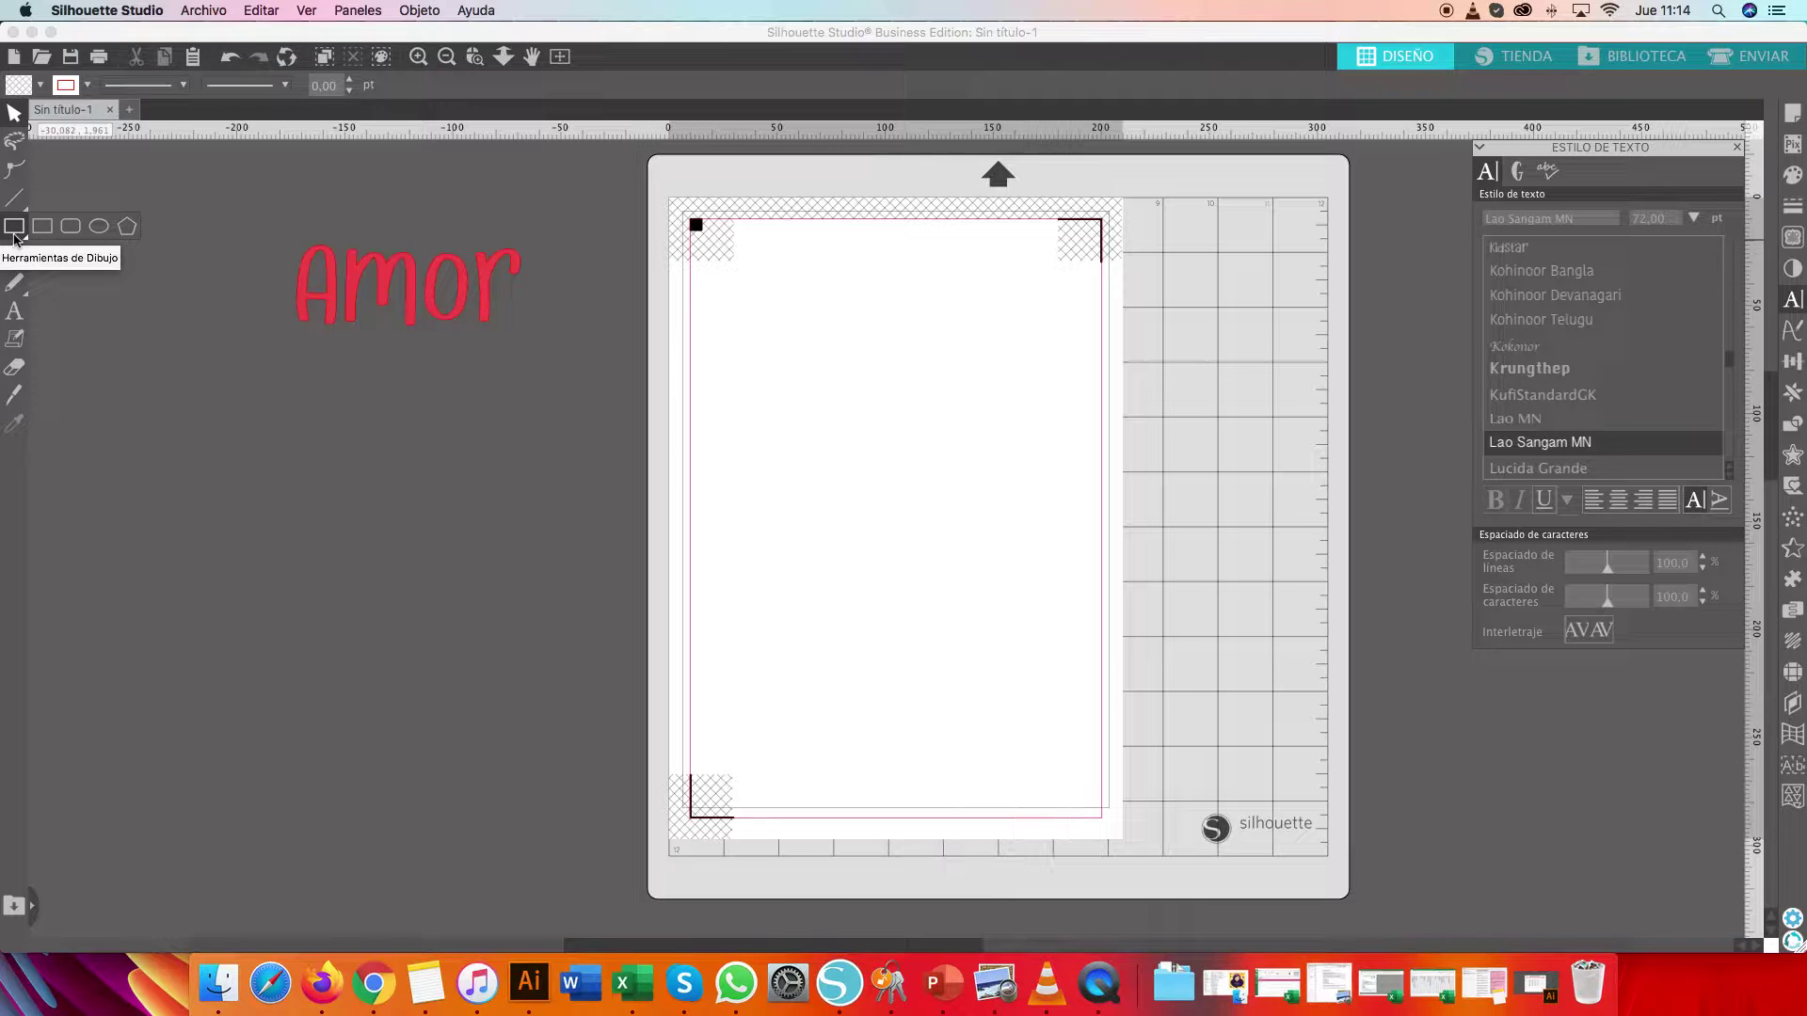
left_click(14, 227)
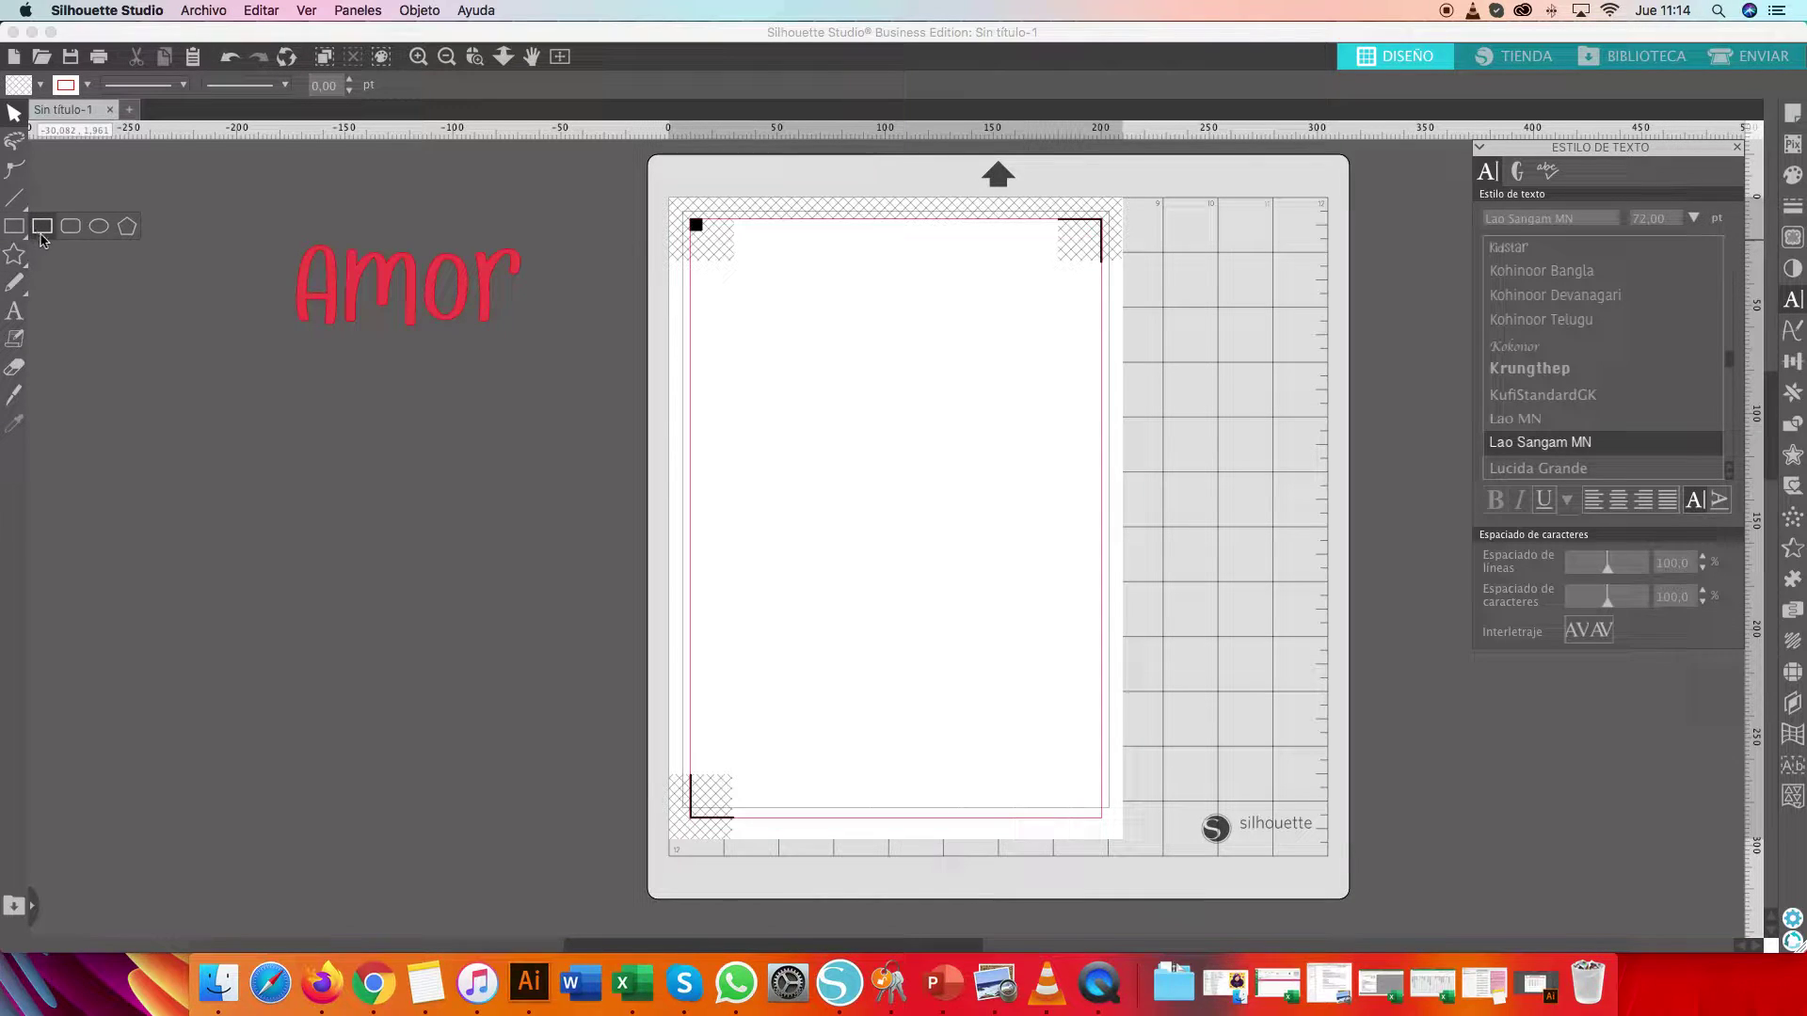
mouse_move(737, 299)
left_mouse_down()
mouse_move(798, 386)
mouse_move(981, 425)
left_mouse_up()
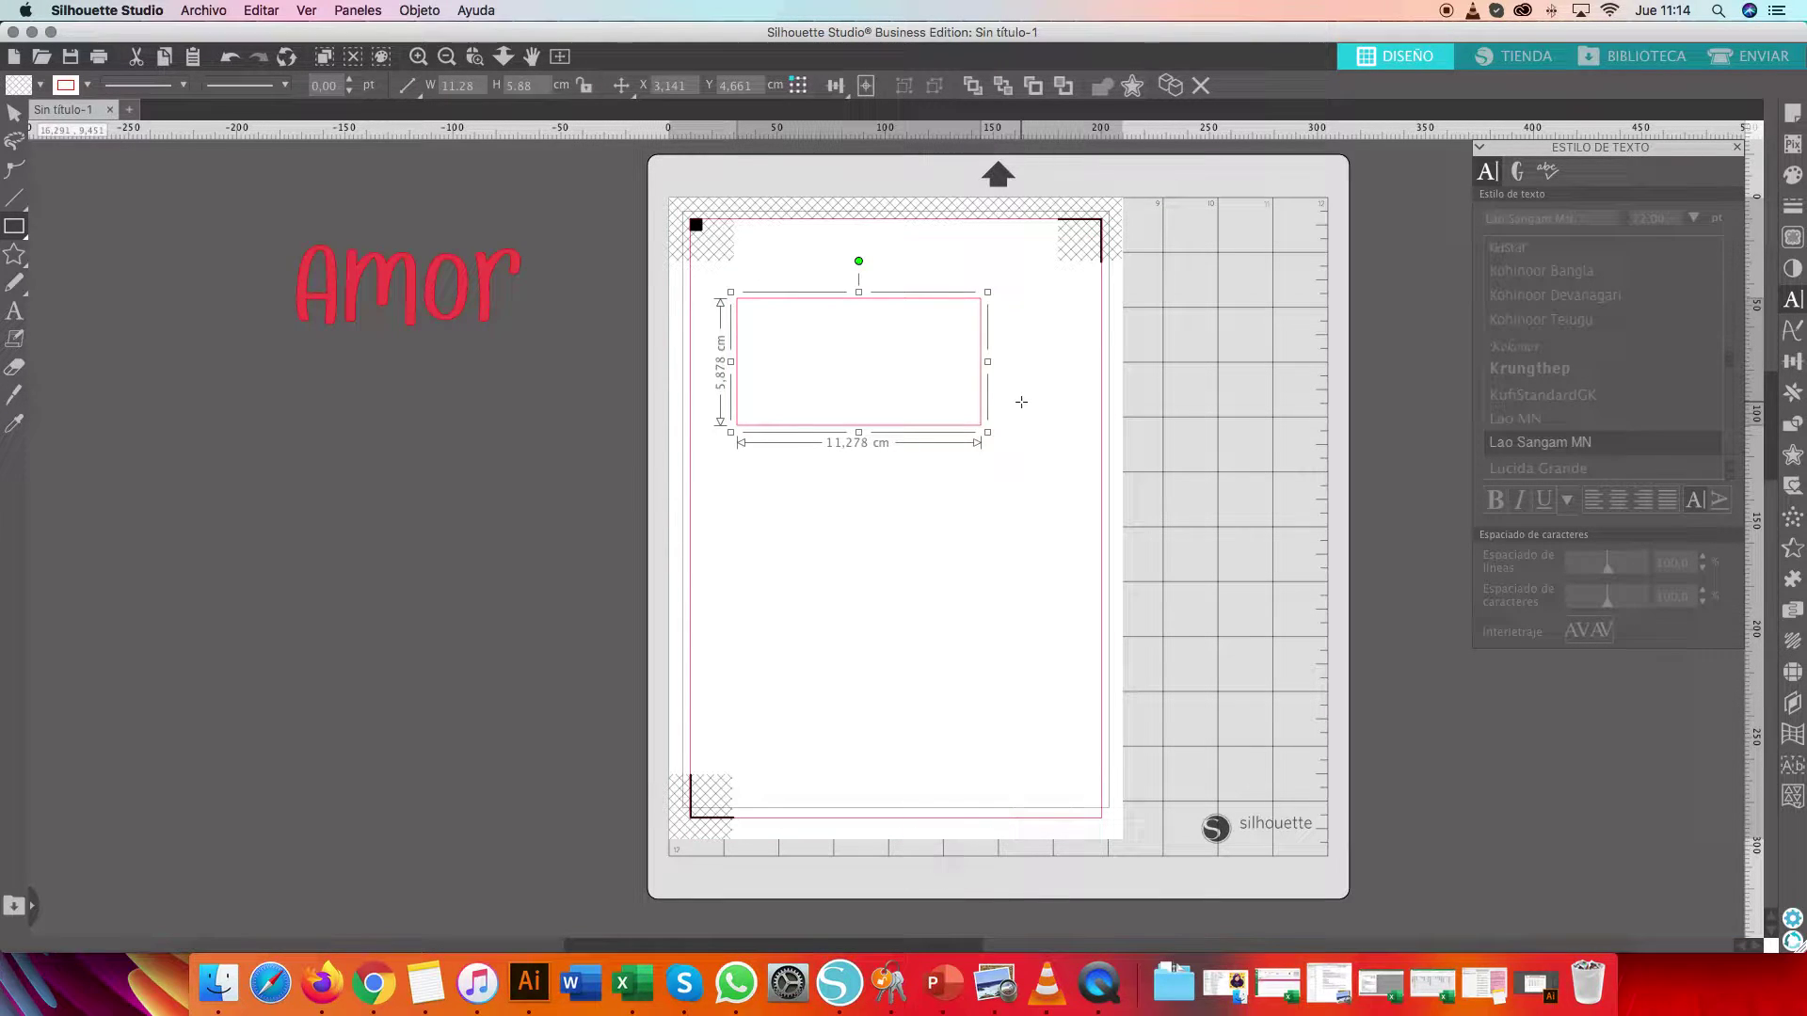
Draw four more rectangles of different sizes: one below the first, two across the page's right edge and one outside the page
mouse_move(749, 503)
left_mouse_down()
mouse_move(767, 540)
mouse_move(945, 652)
left_mouse_up()
left_click_drag(989, 485, 1112, 628)
left_click_drag(1076, 278, 1186, 435)
left_click_drag(1235, 238, 1354, 476)
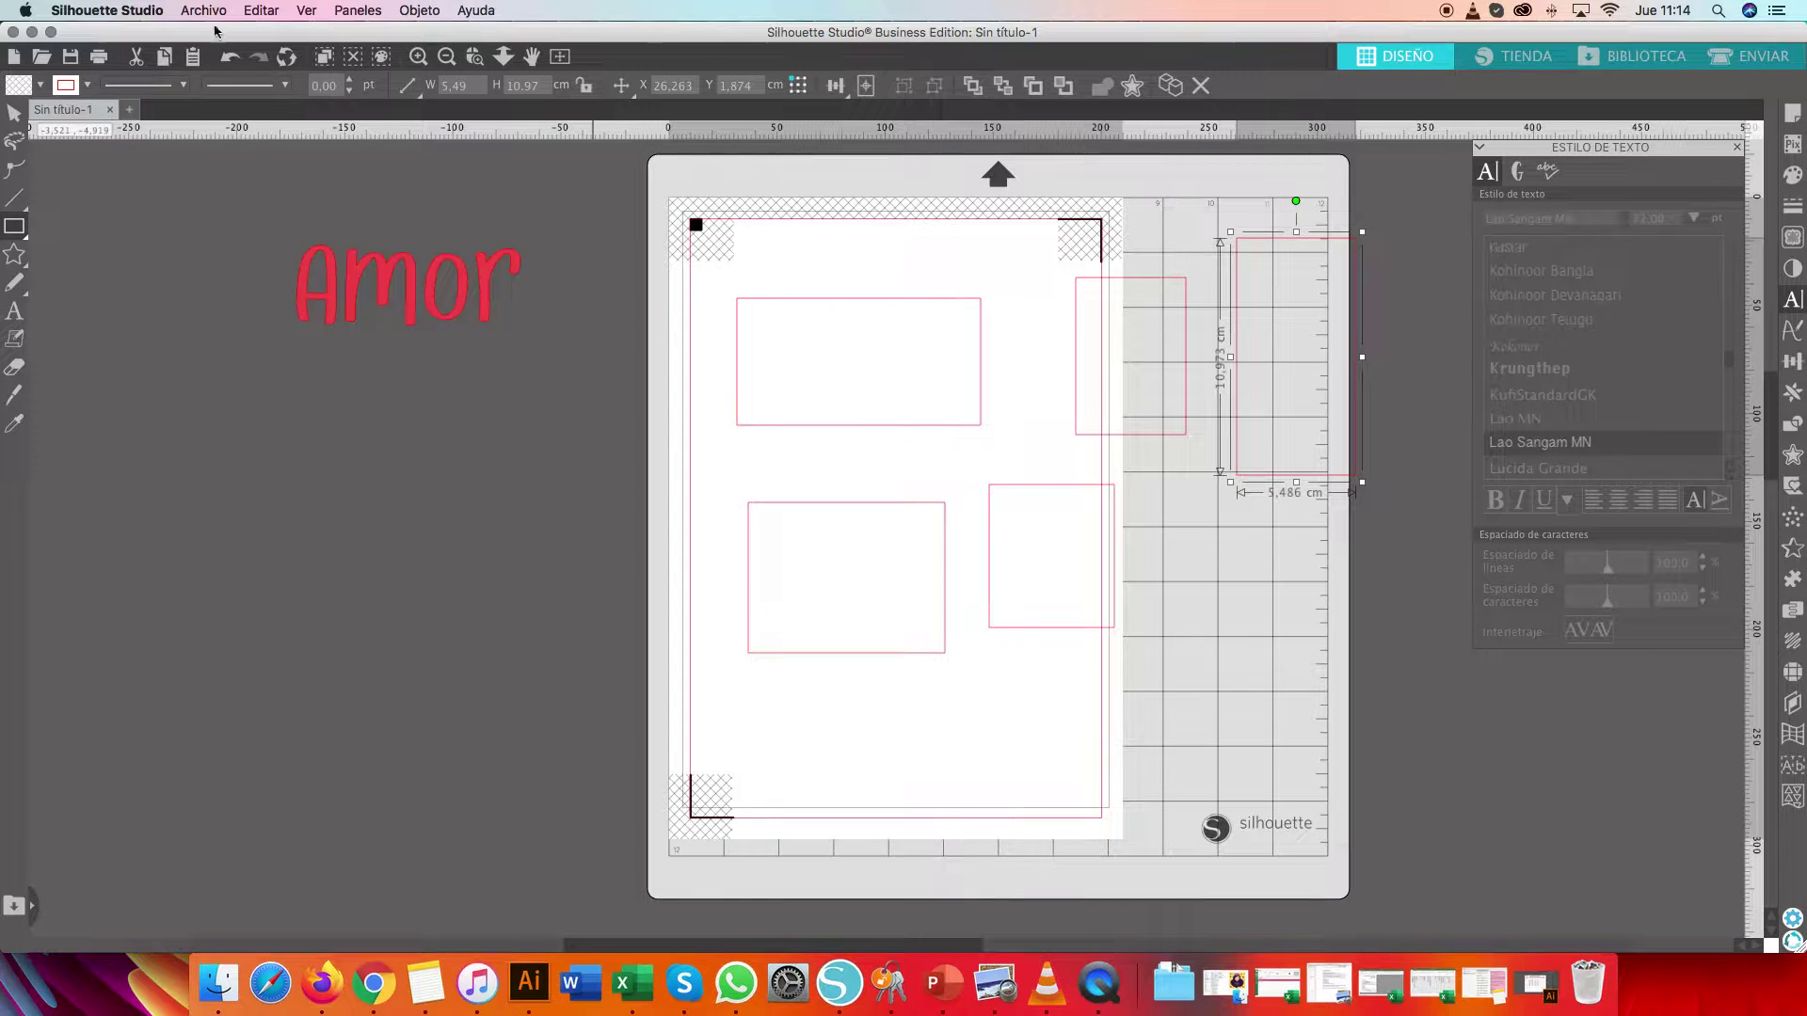
Delete the four extra rectangles, keeping the one in the upper left of the page
left_click(13, 113)
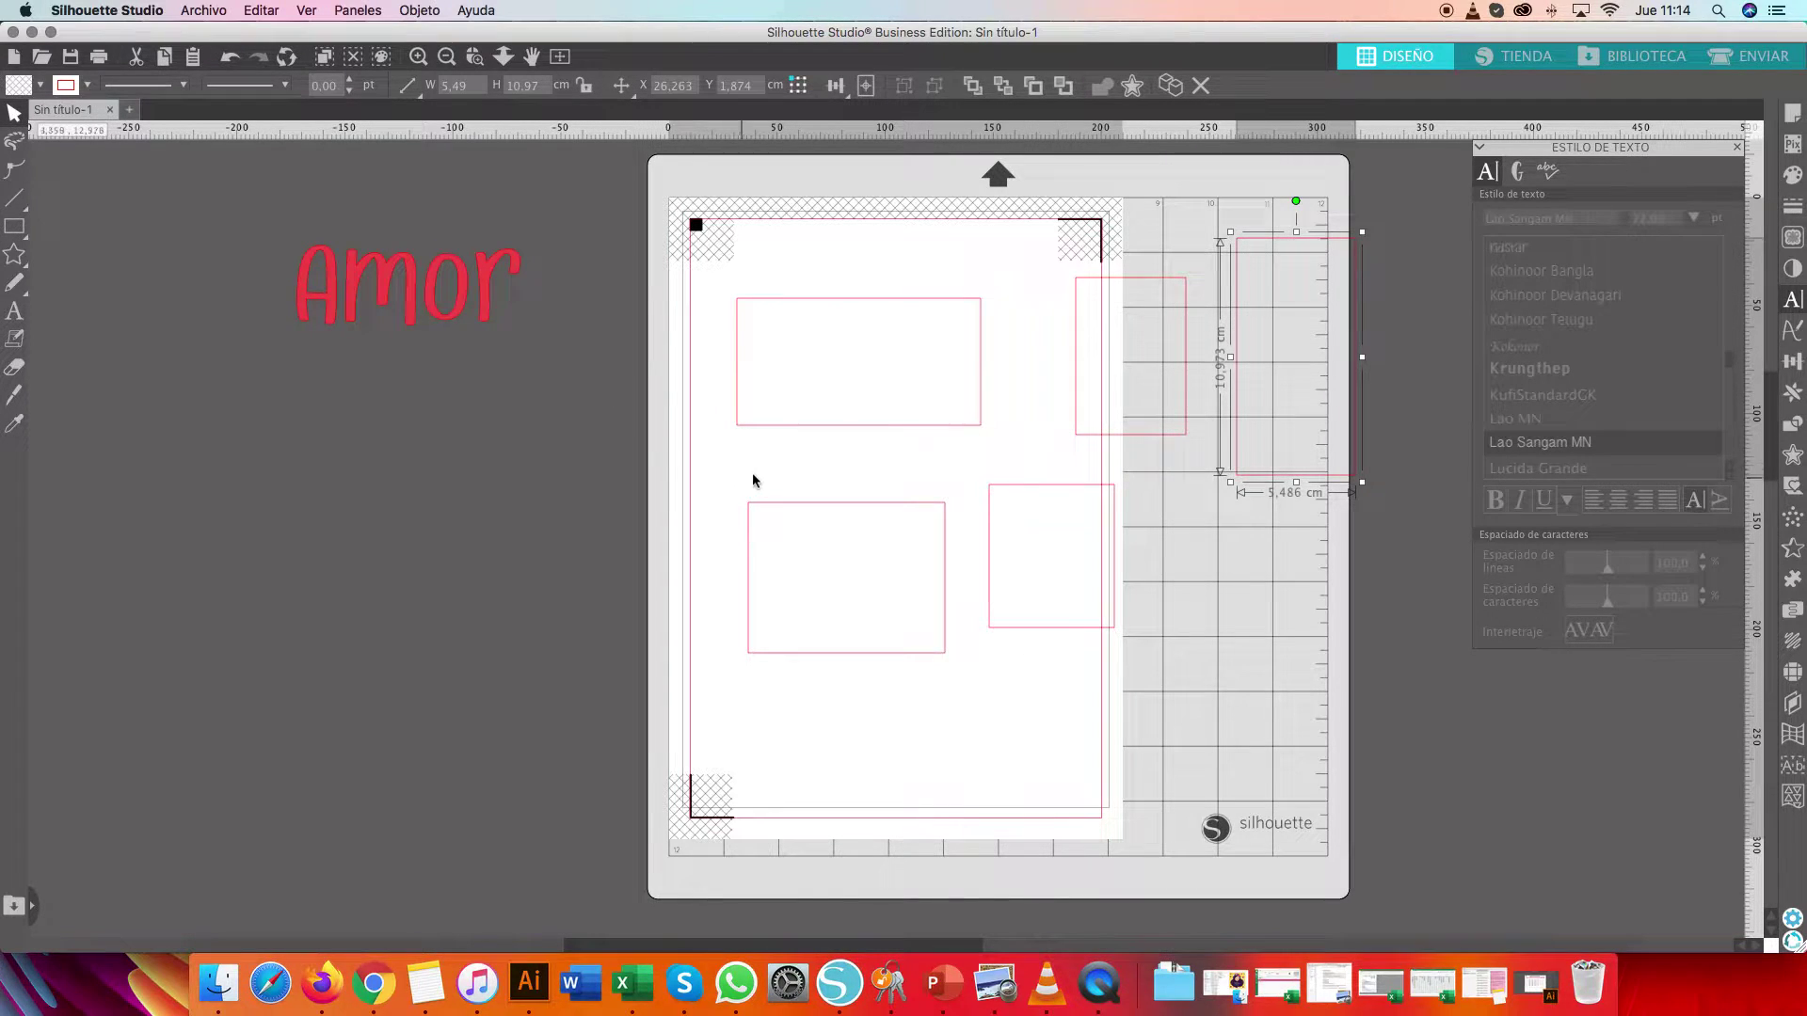
left_click_drag(726, 469, 1095, 725)
key("Delete")
left_click_drag(1050, 218, 1359, 499)
key("Delete")
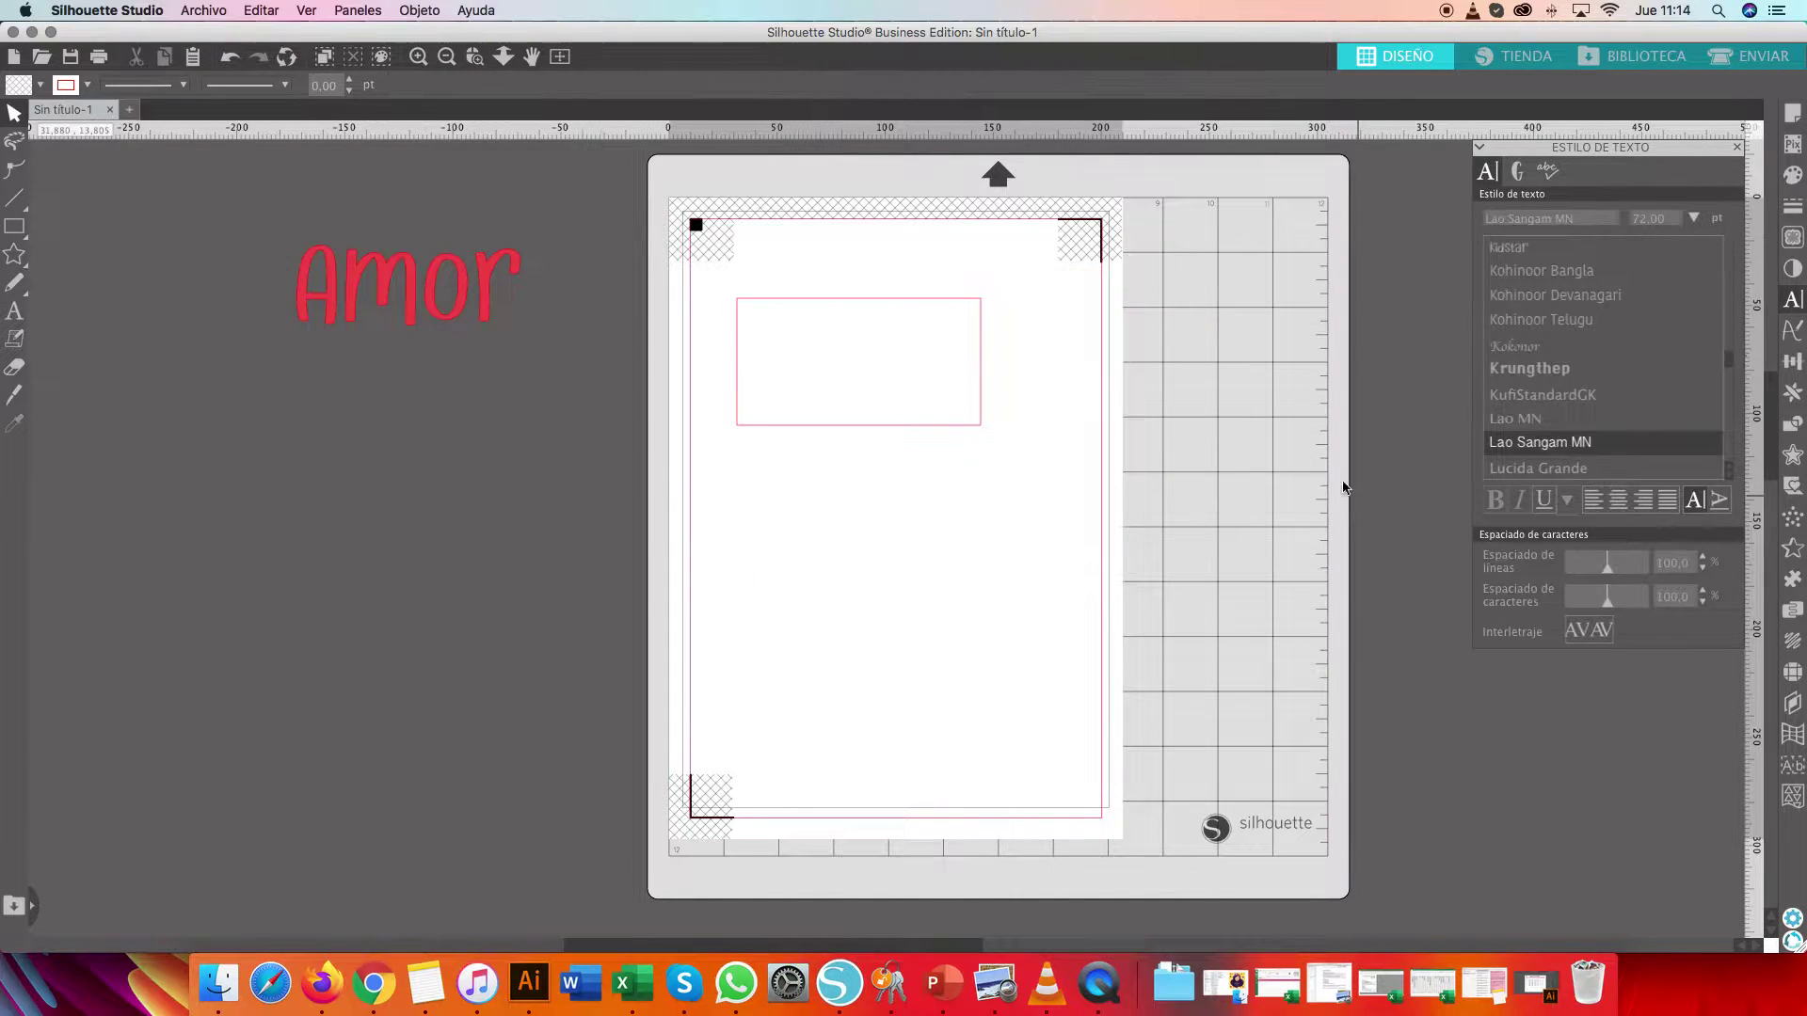
Fill the remaining rectangle with the teal green from the palette's first colour row
left_click(834, 316)
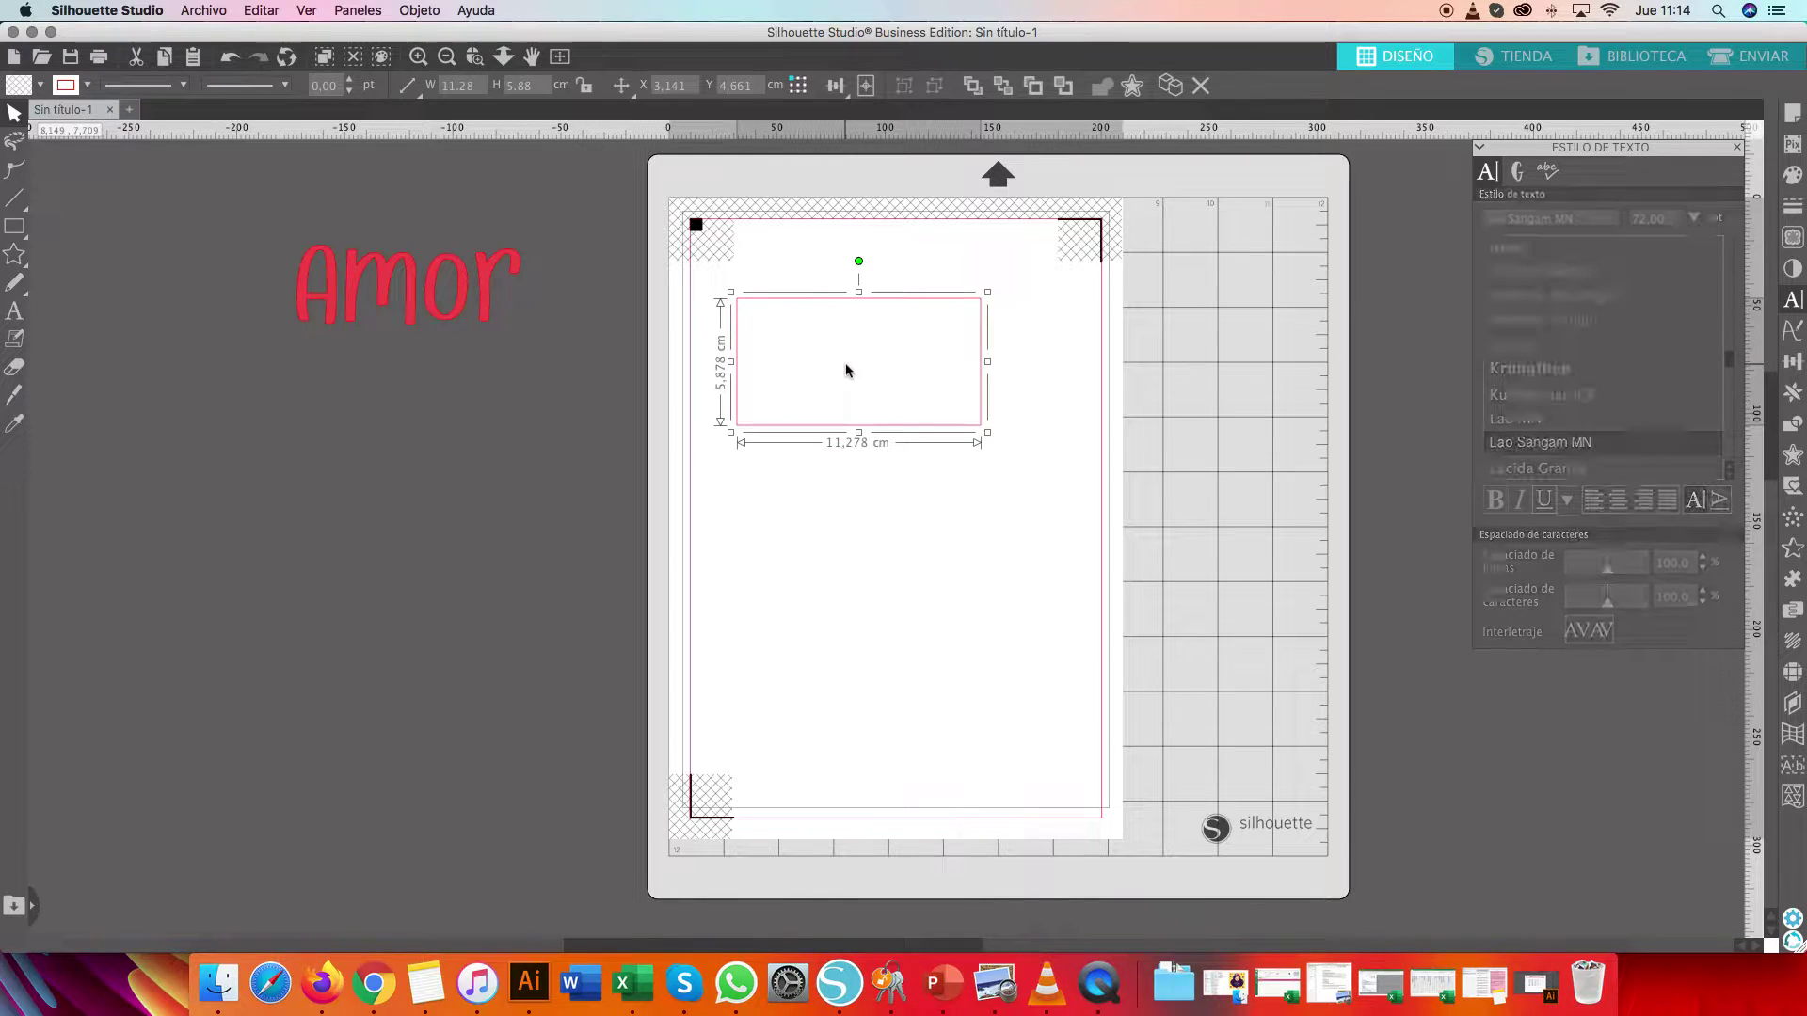
left_click(1794, 178)
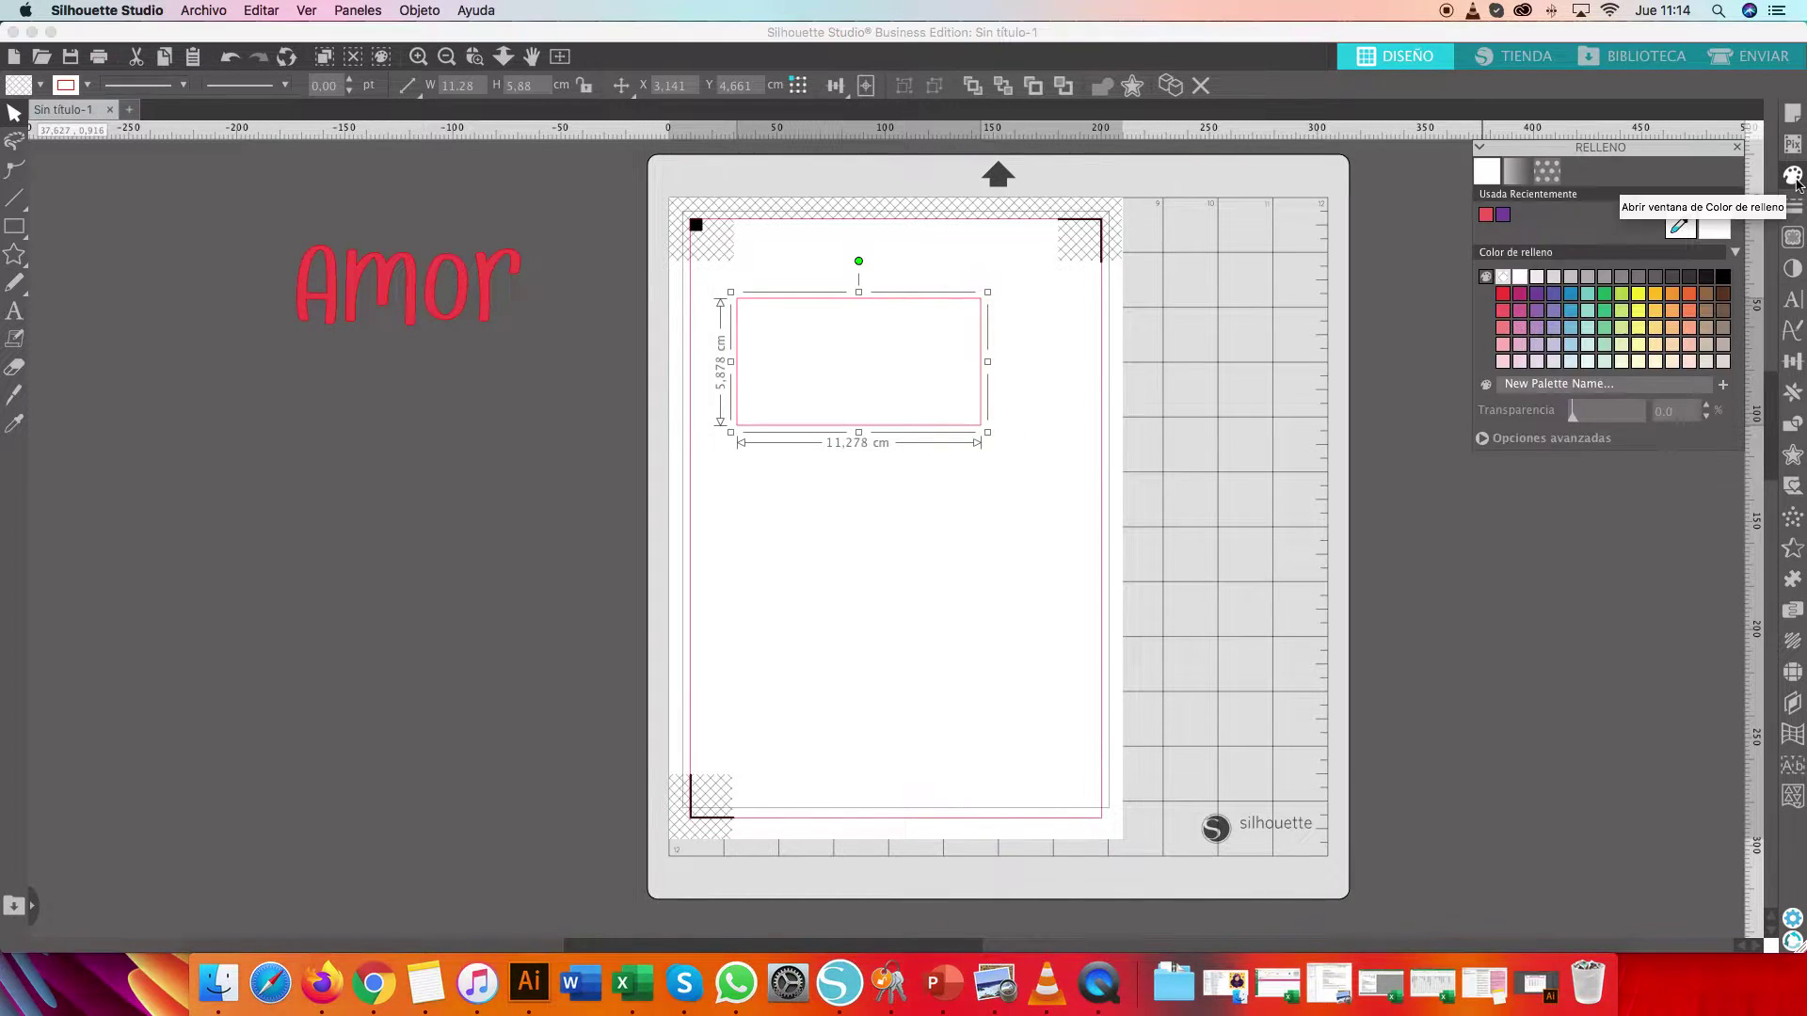
left_click(1587, 296)
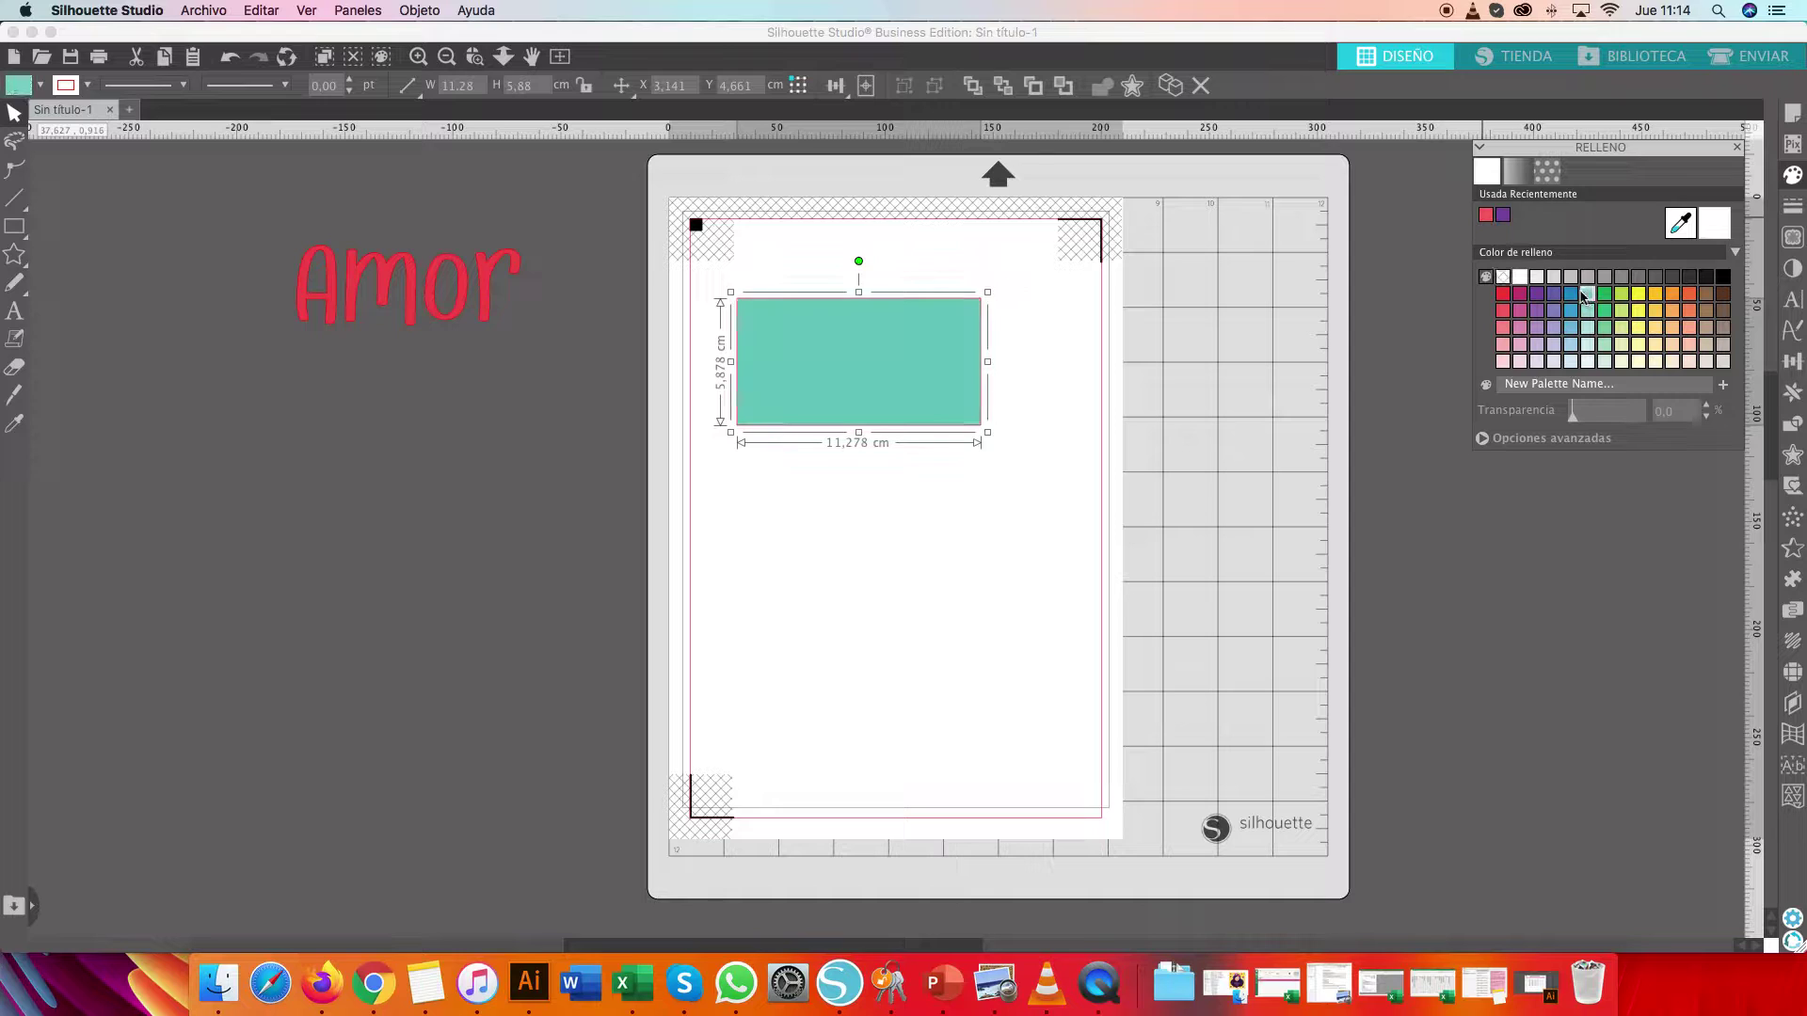
Move the "Amor" text back onto the page, just below the teal rectangle
left_click(856, 404)
left_click_drag(379, 276, 827, 359)
left_click(820, 520)
left_click_drag(827, 483, 832, 538)
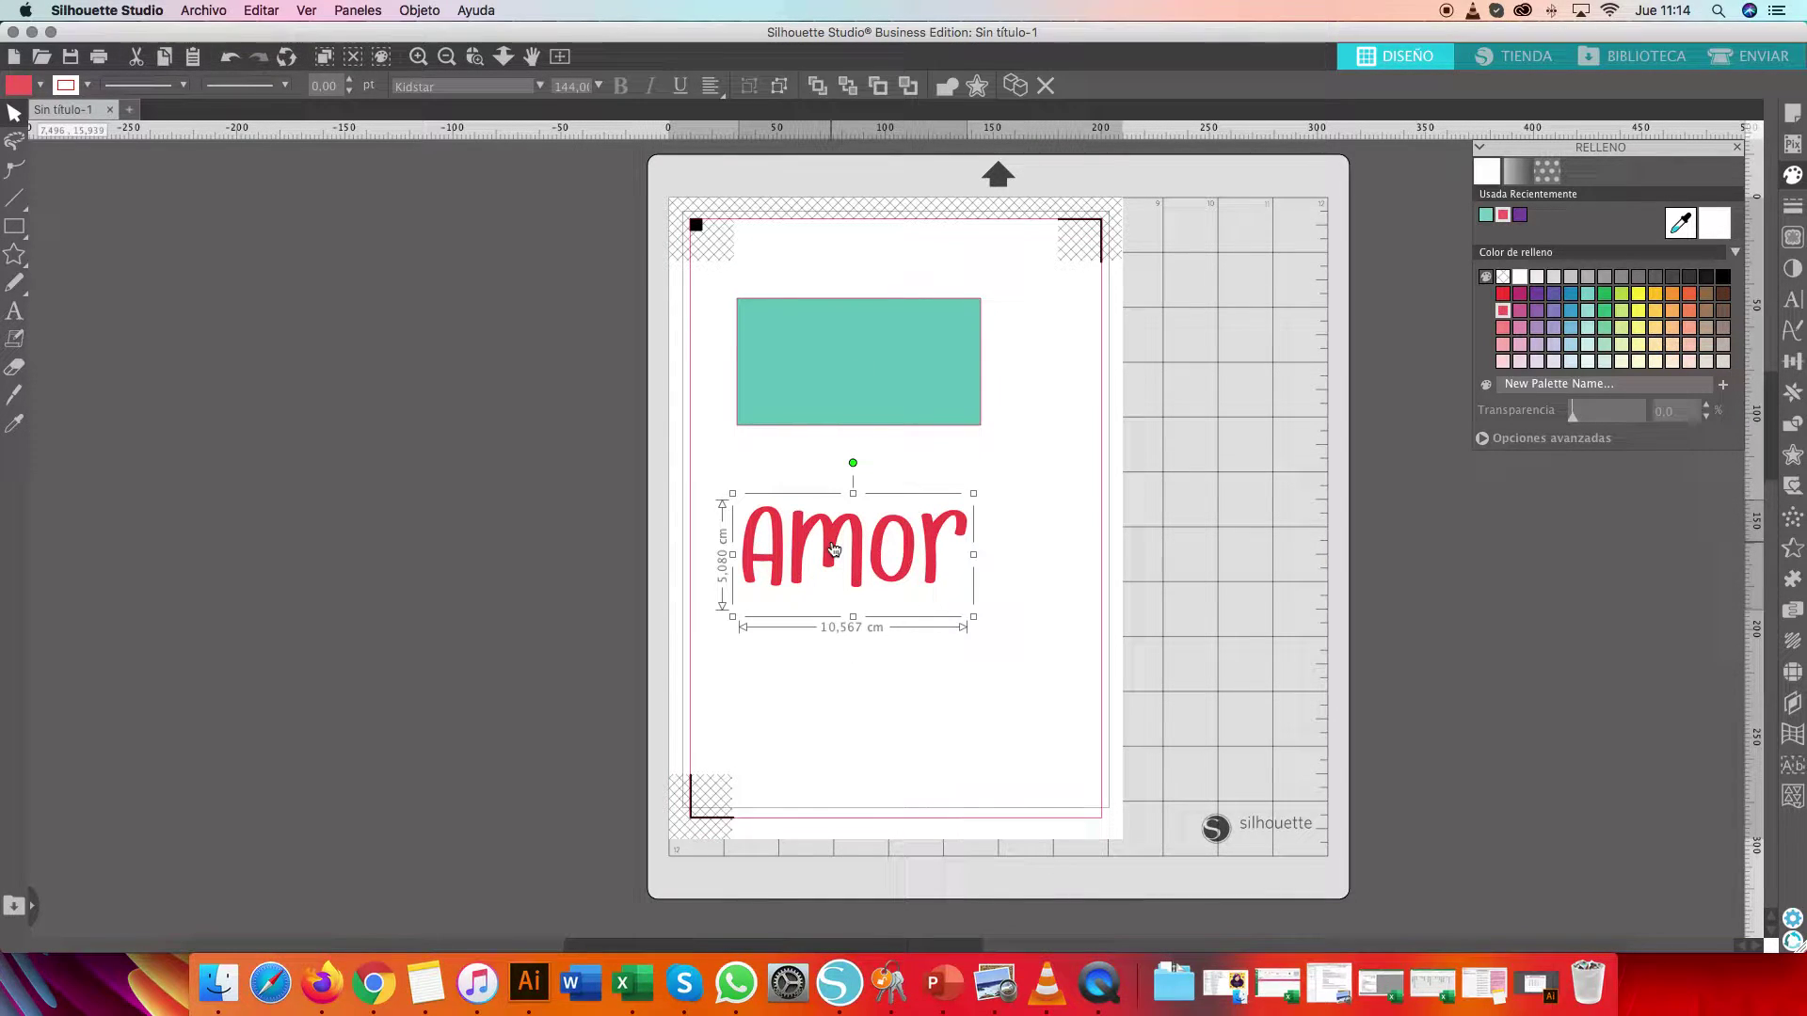
Bring the "Amor" text to the front and place it over the teal rectangle
right_click(834, 549)
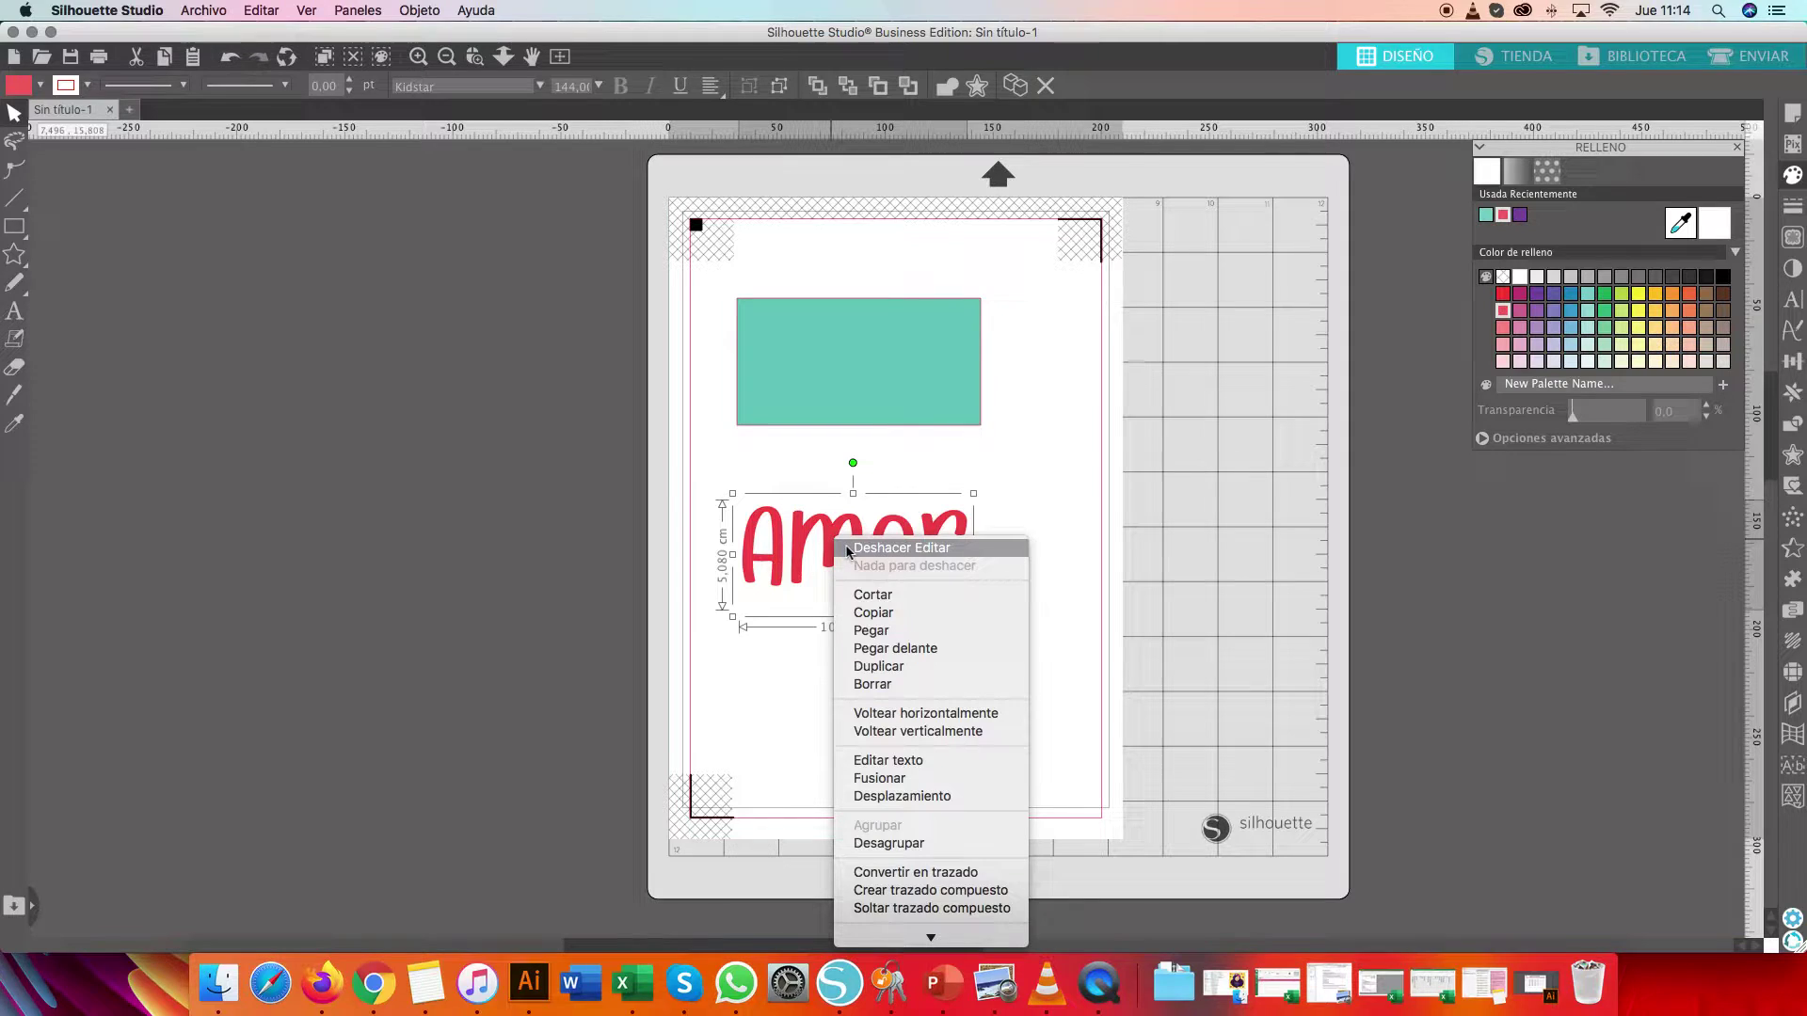
mouse_move(925, 937)
left_click(922, 870)
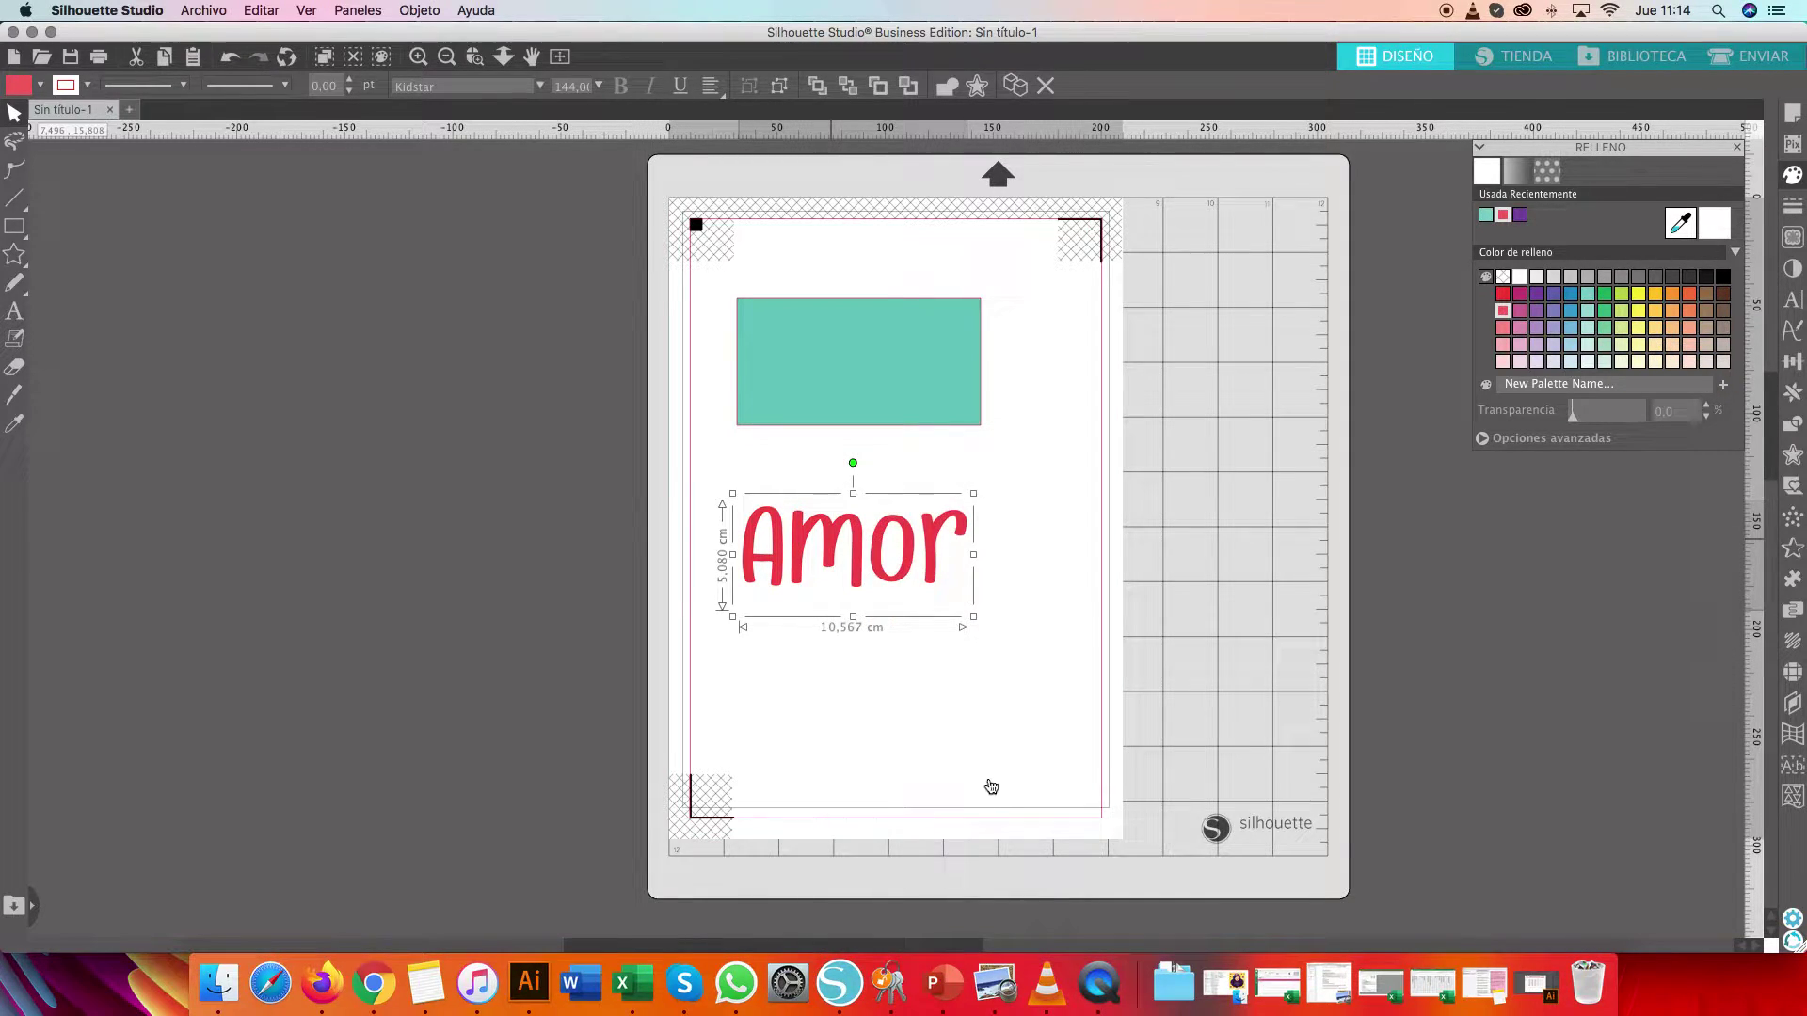
left_click(904, 646)
left_click_drag(871, 542, 888, 391)
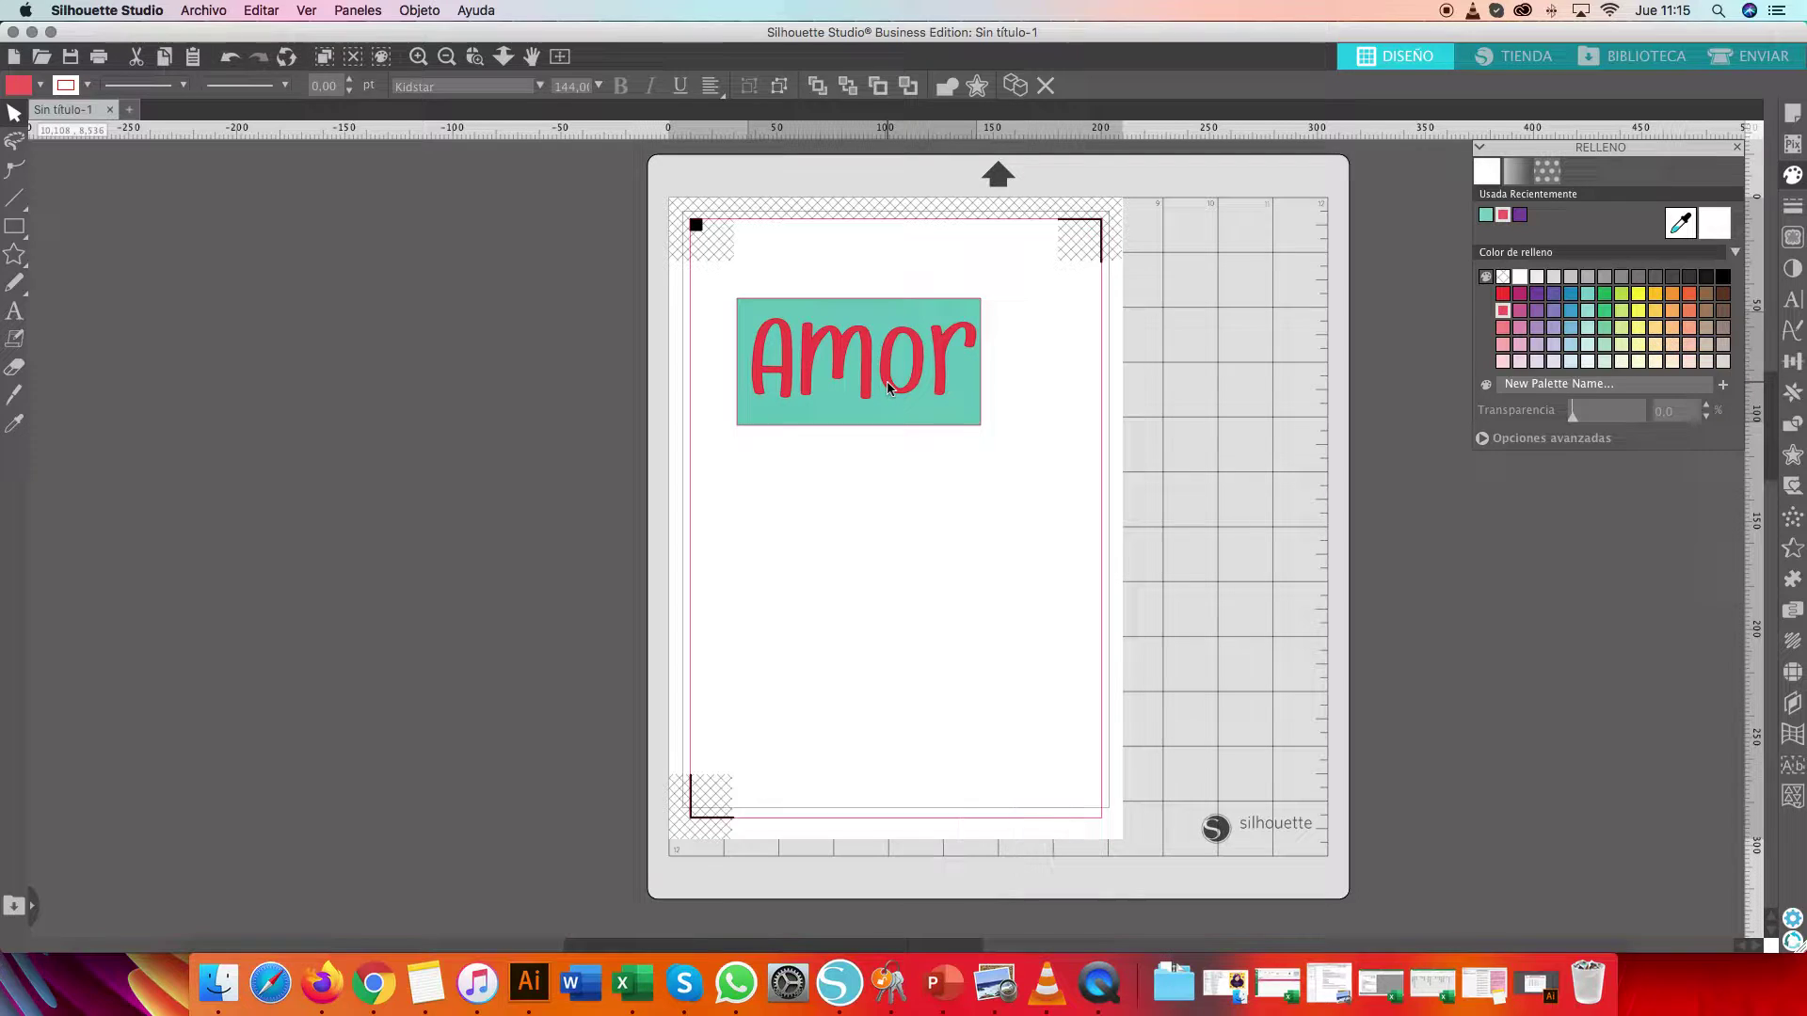
Move only the teal rectangle out to the right of the page, then undo the move
left_click(885, 543)
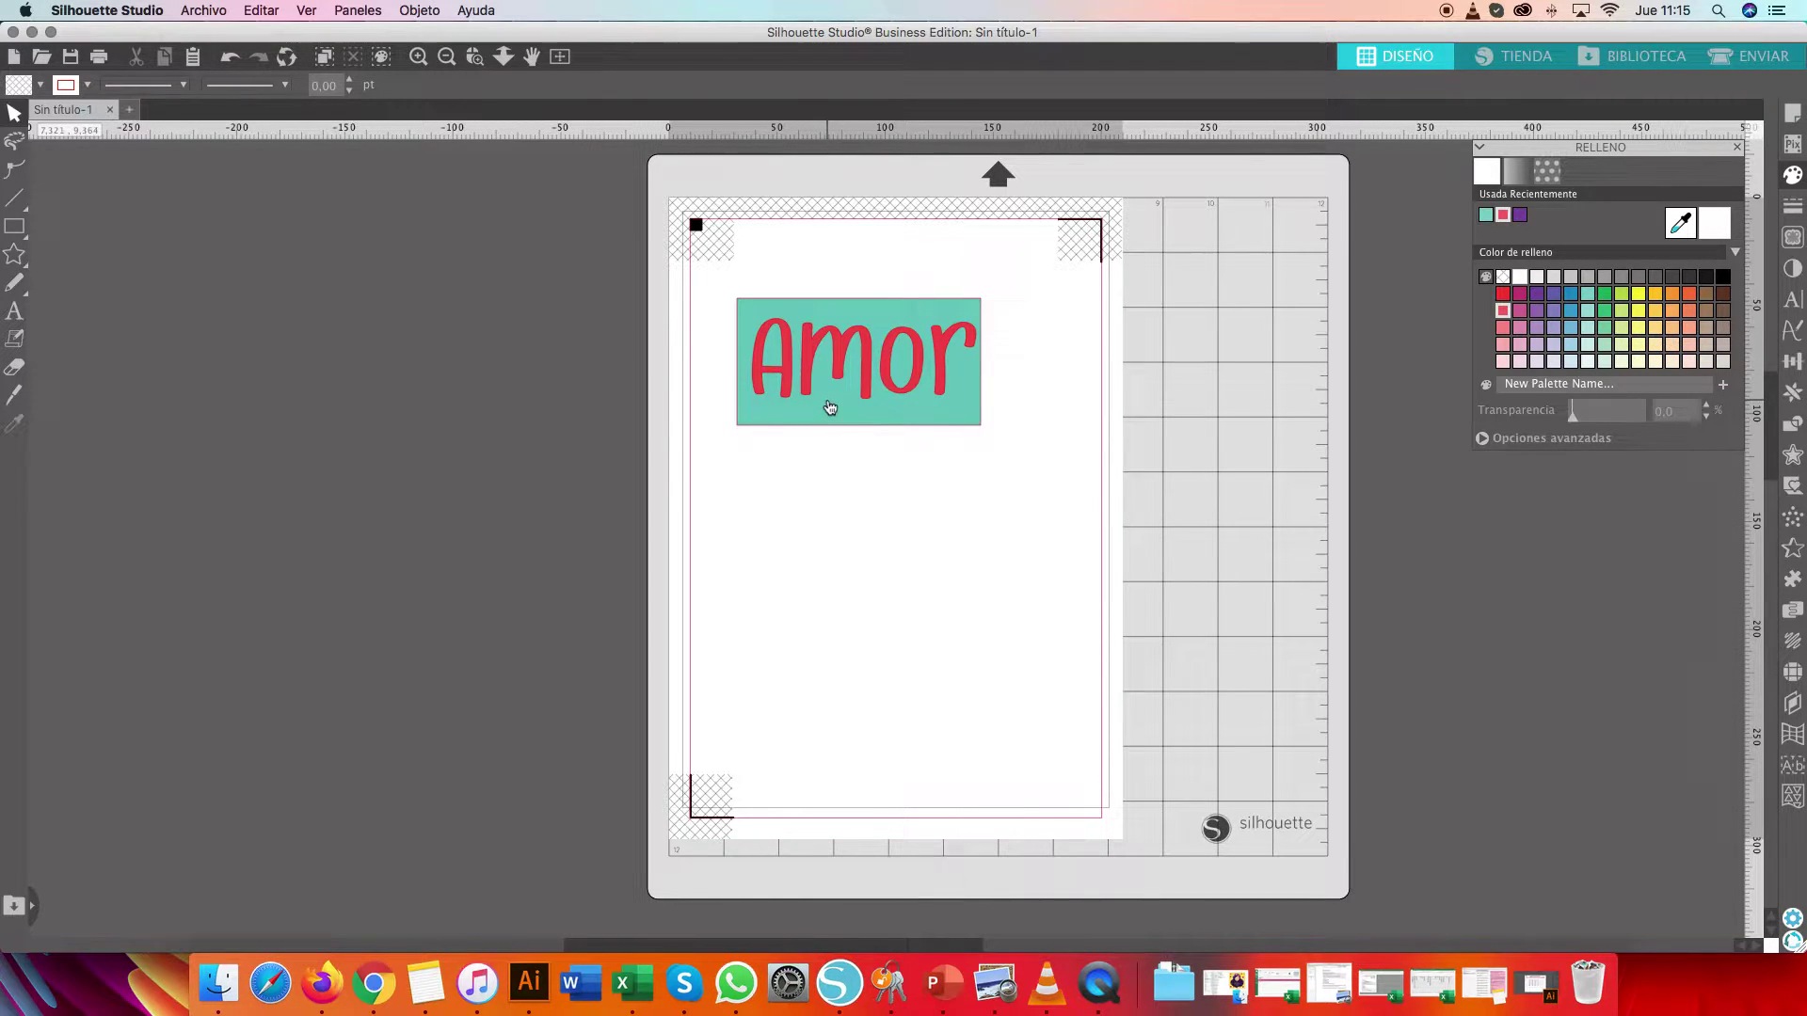
left_click_drag(830, 406, 1267, 653)
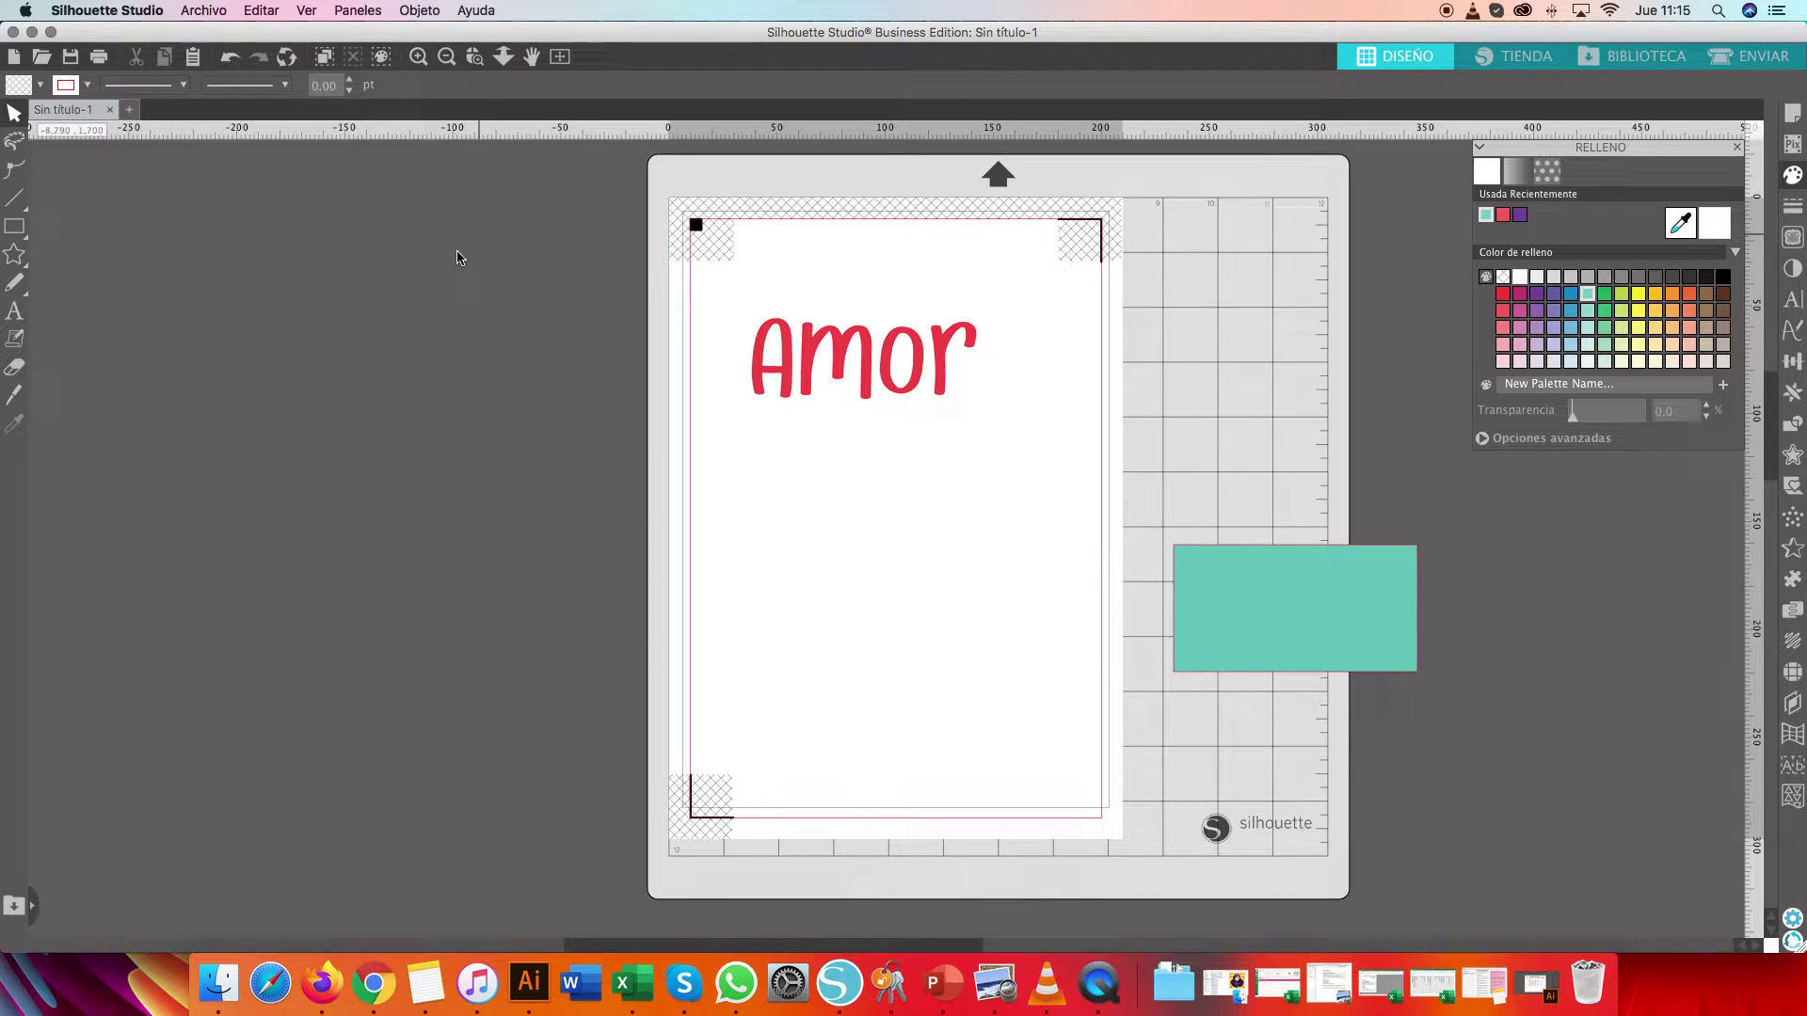
key("super+z")
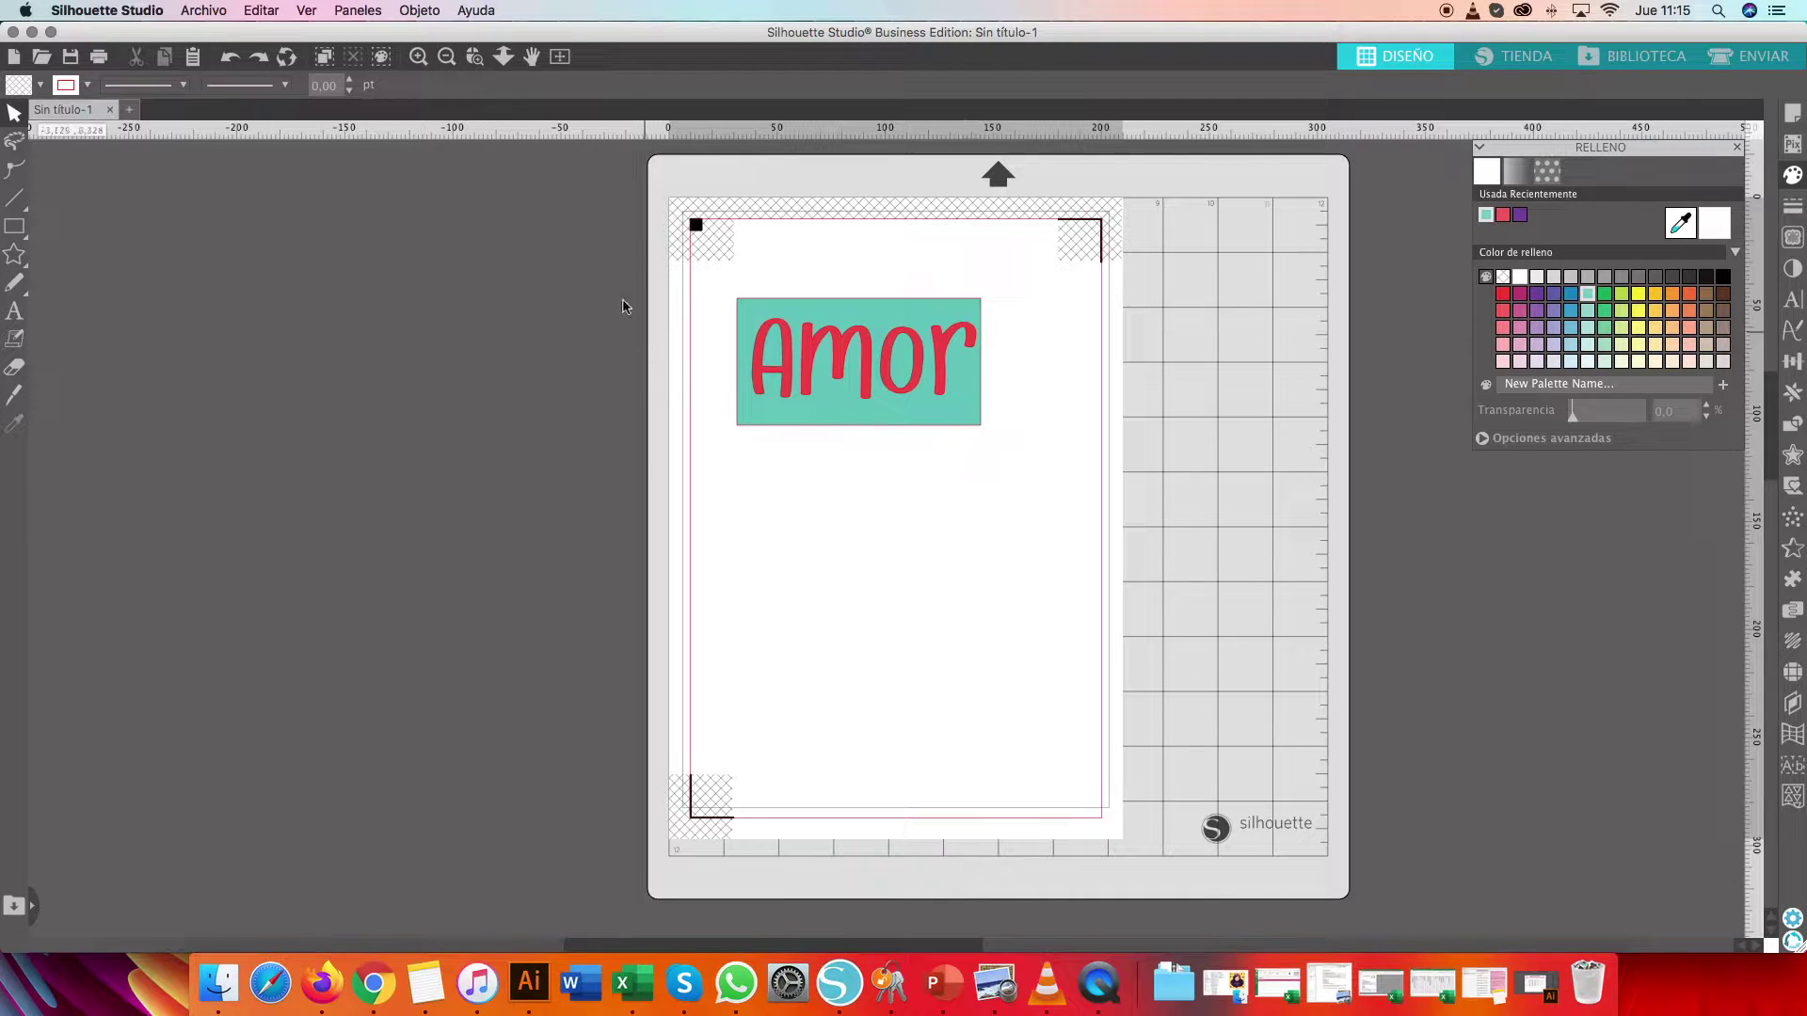
Select the teal rectangle together with the "Amor" text and group them
left_click(928, 415)
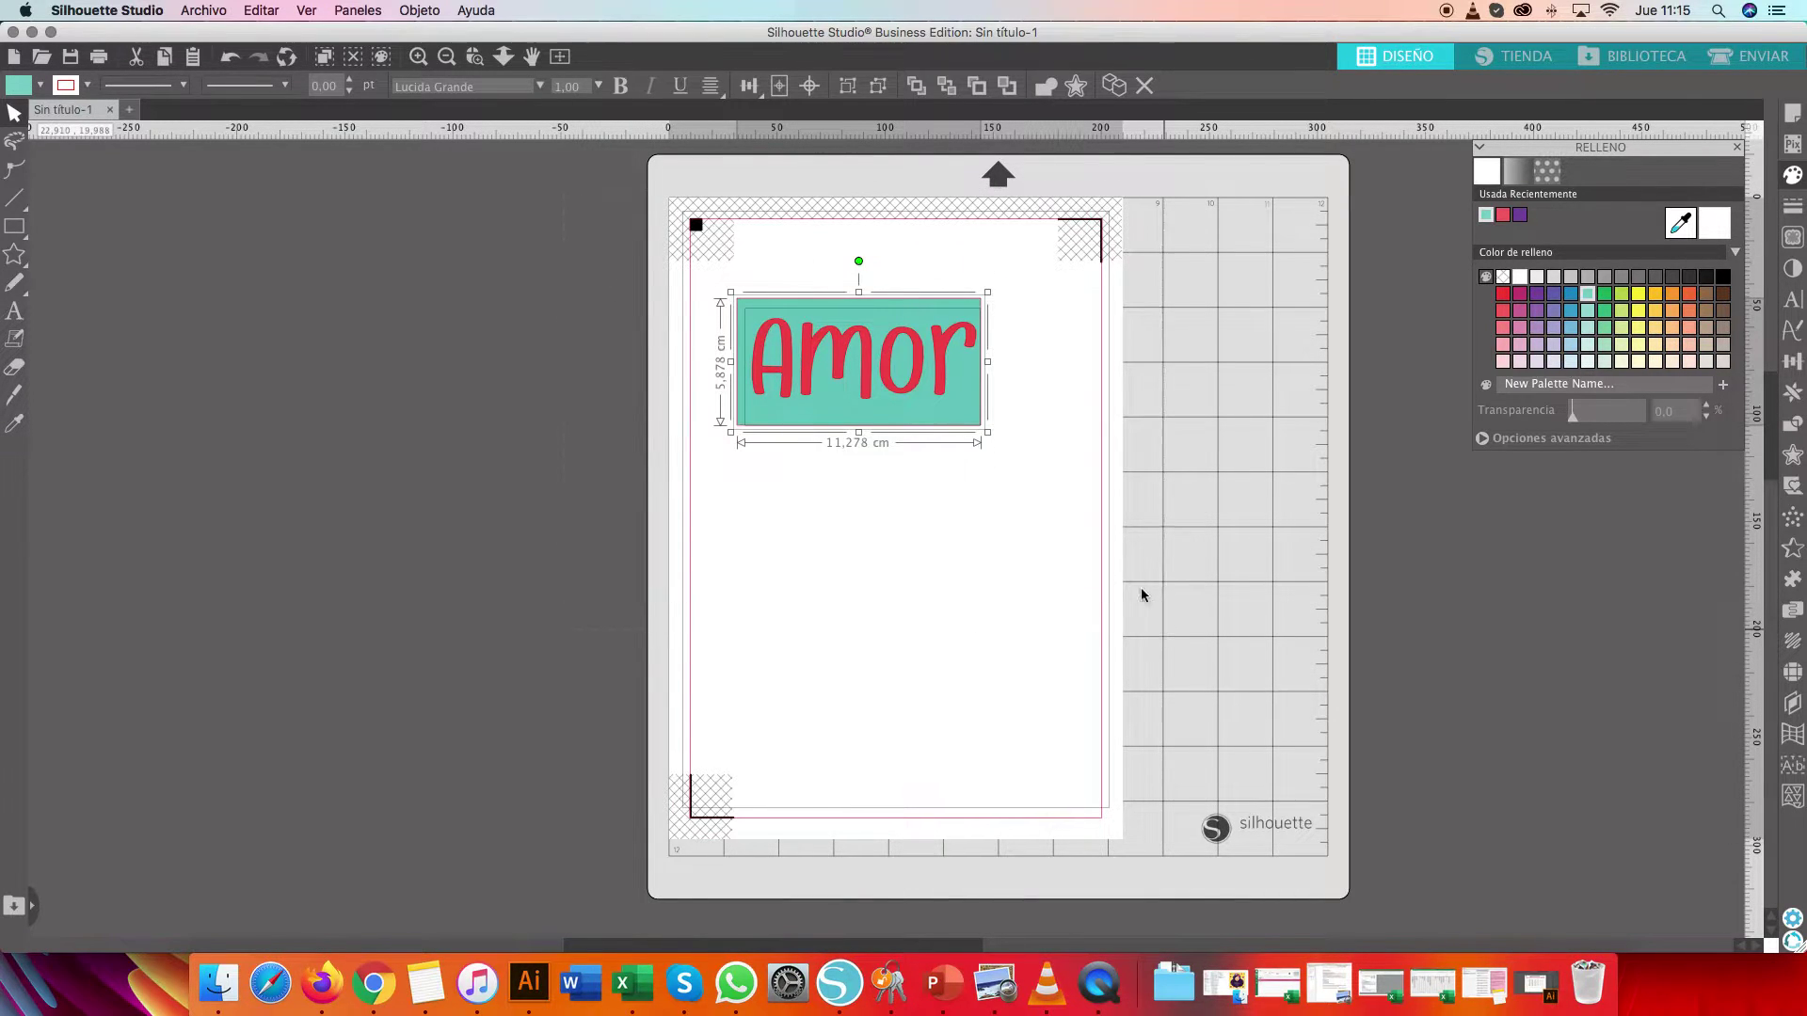
right_click(960, 376)
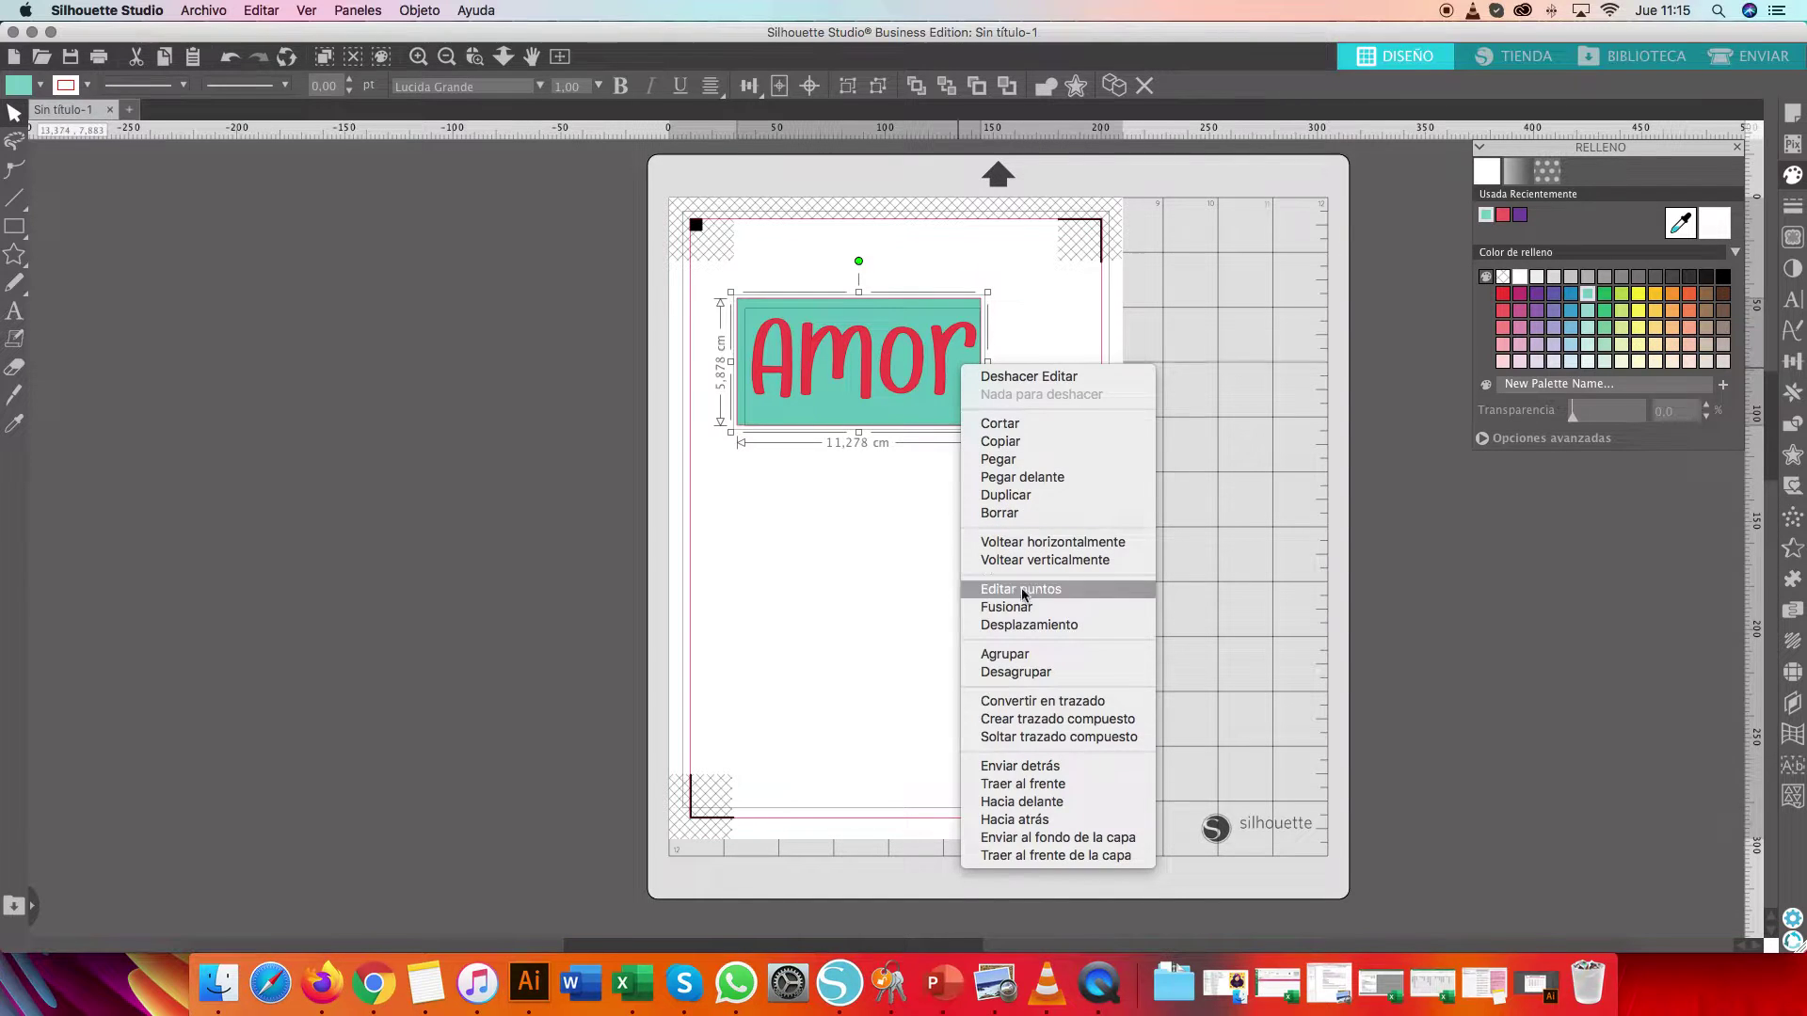
left_click(1034, 655)
left_click(998, 626)
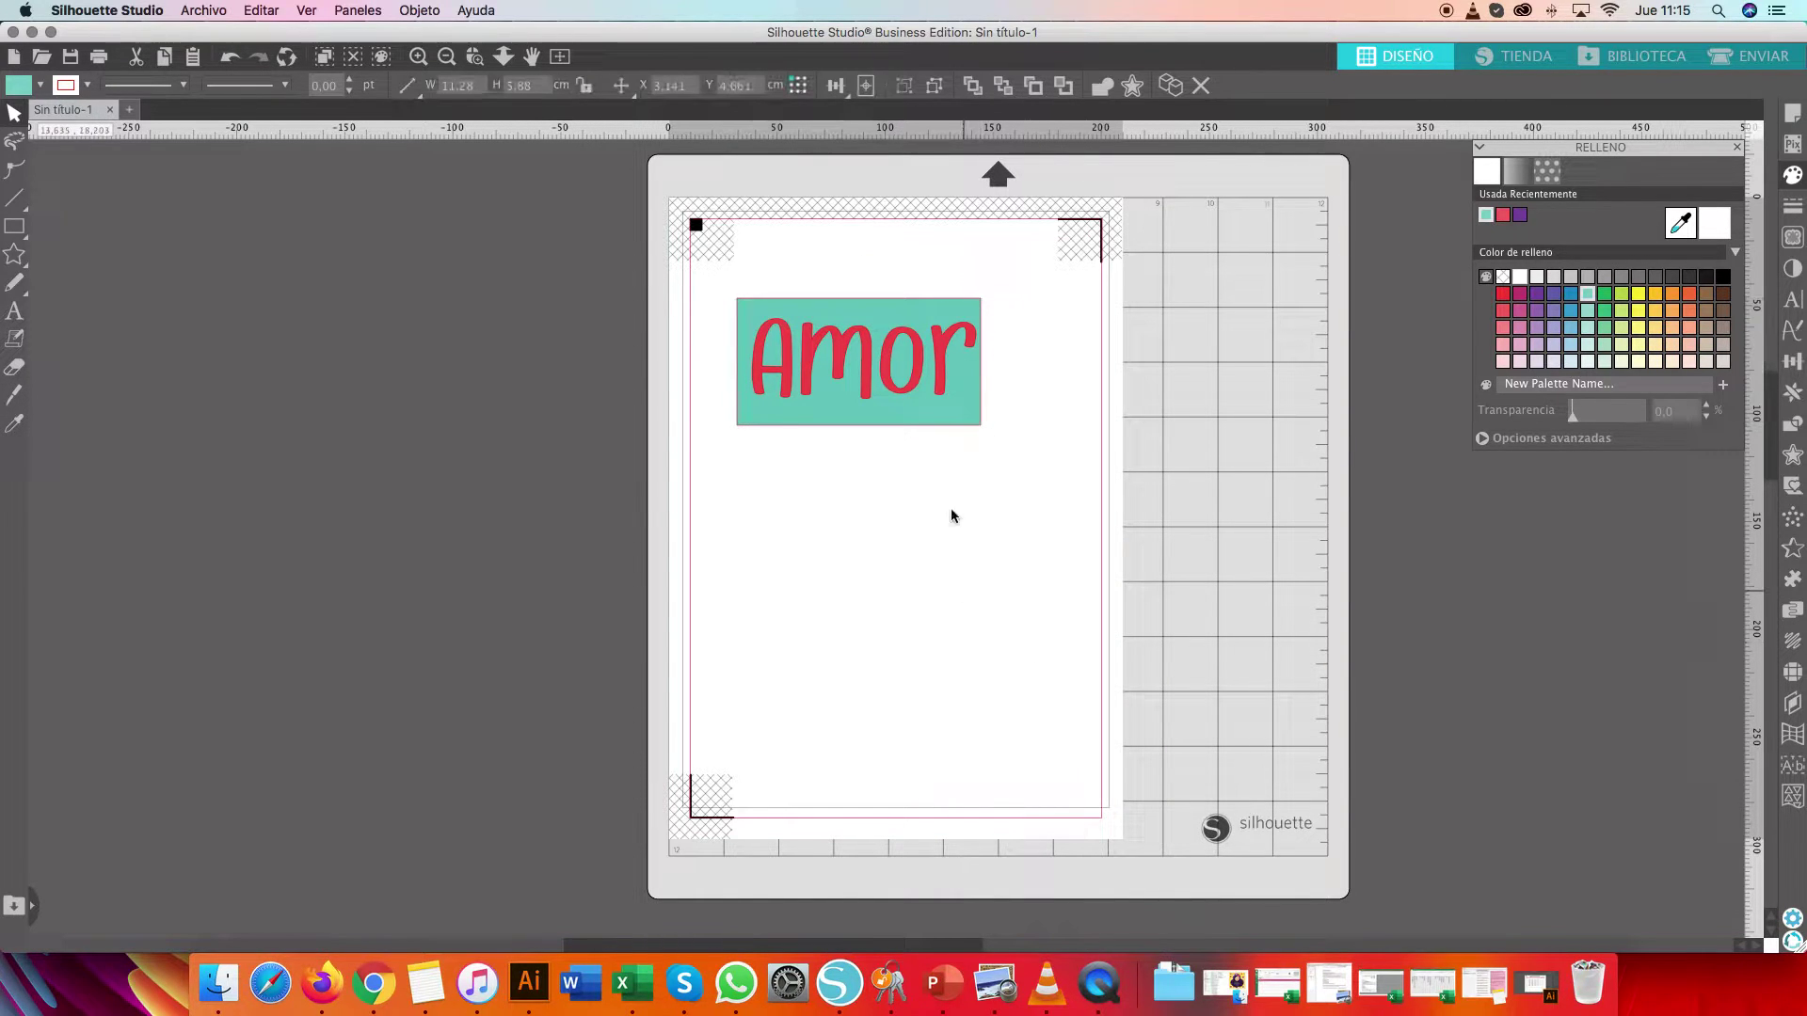
Scale the grouped "Amor" label down proportionally to about 6.6 × 3.4 cm
left_click(921, 384)
left_click_drag(990, 432, 885, 378)
left_click(844, 392)
left_click(819, 339)
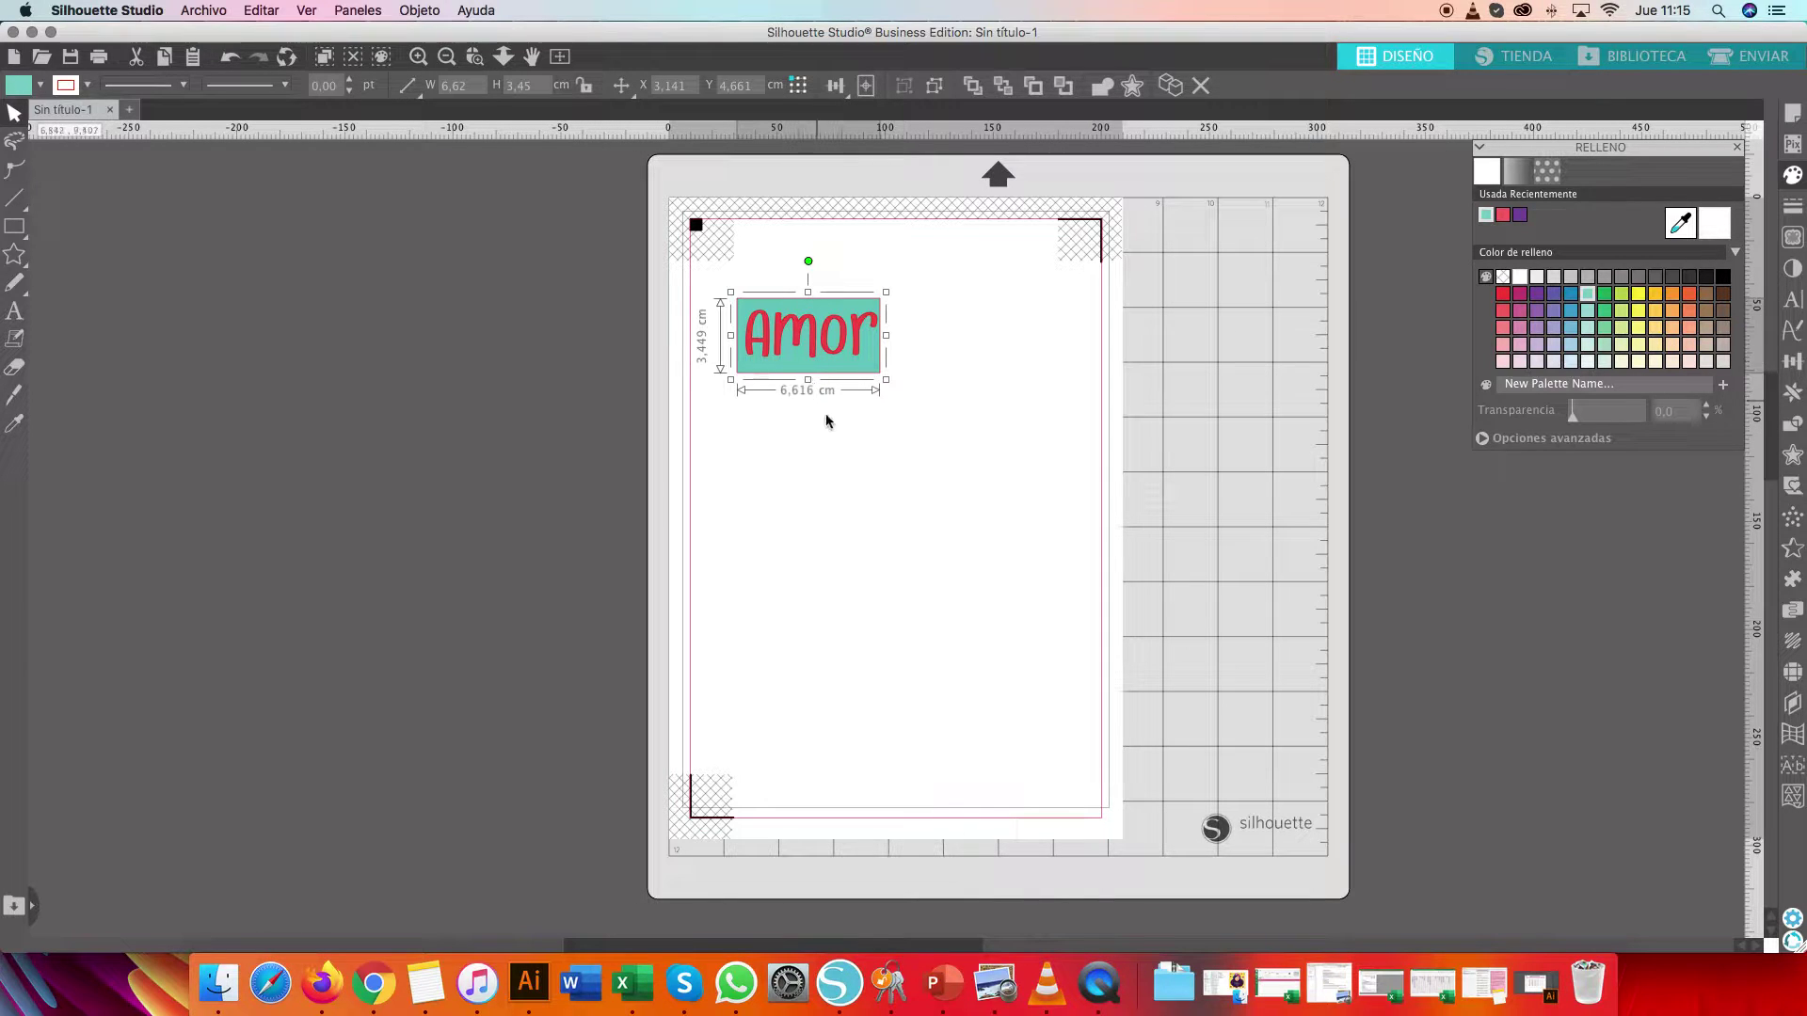
left_click(853, 354)
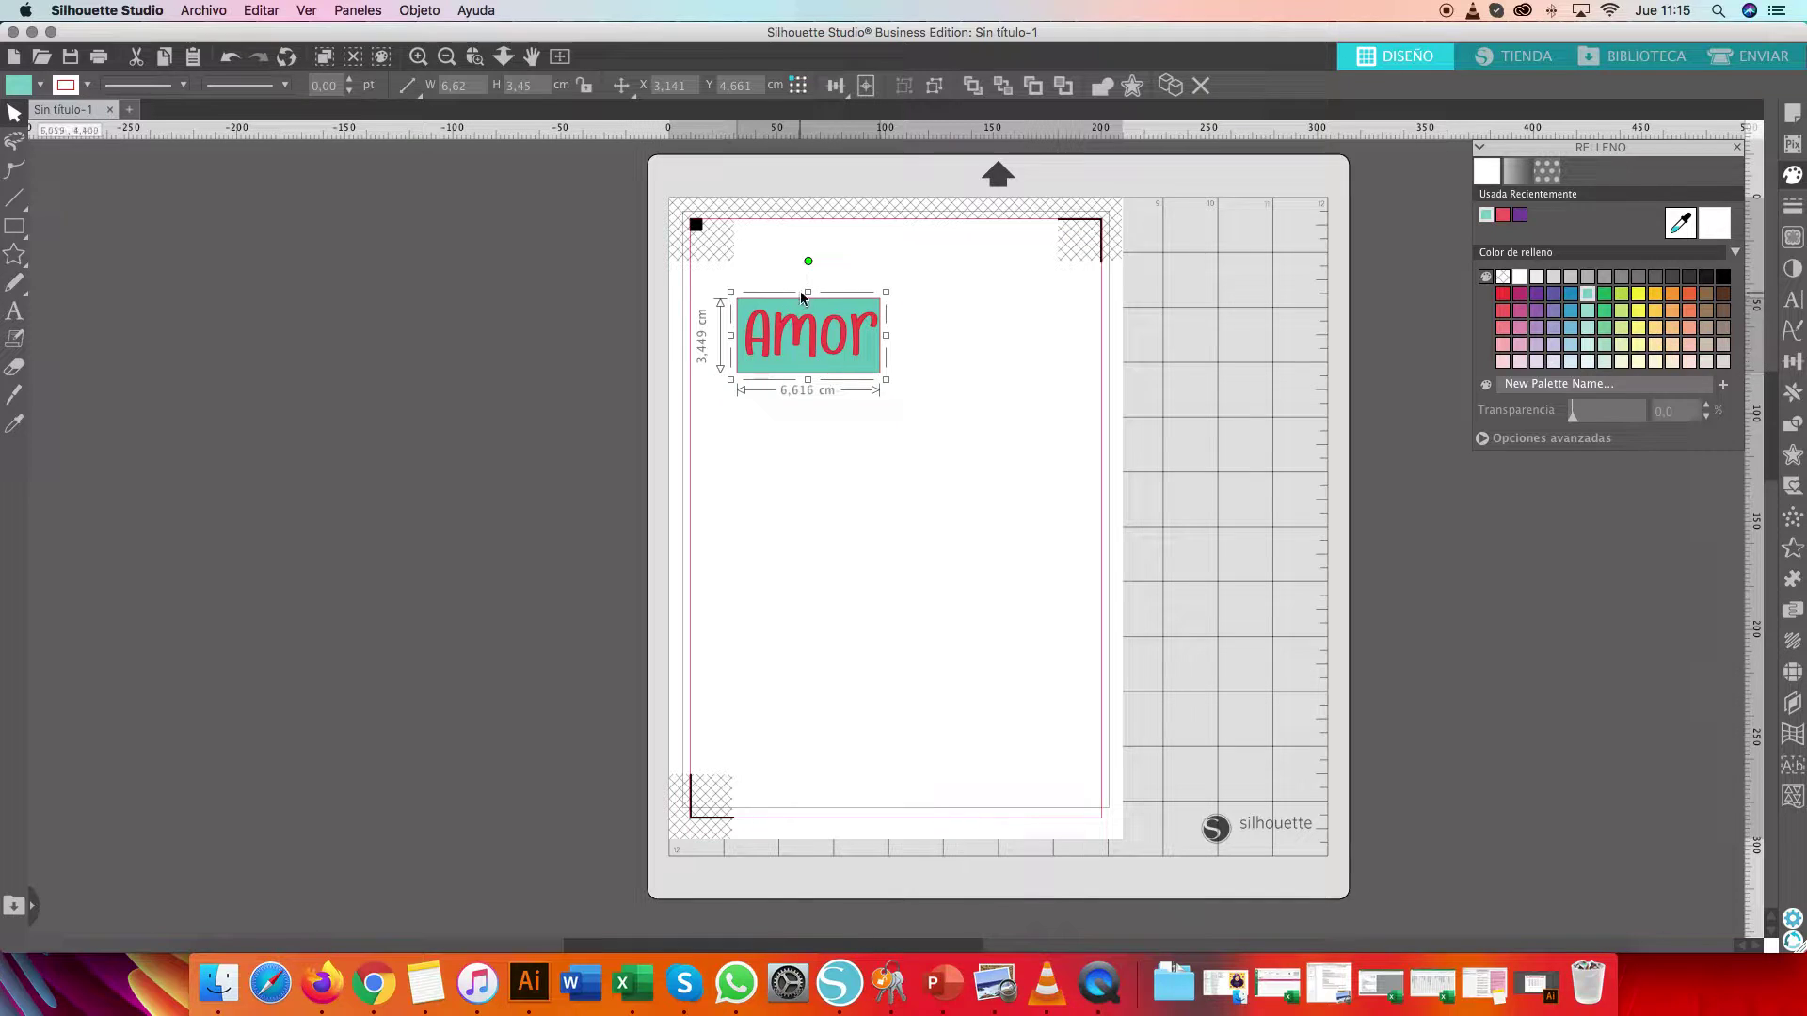
Create an outward offset outline with rounded corners at 0.2 cm around the grouped "Amor" label
left_click(1792, 457)
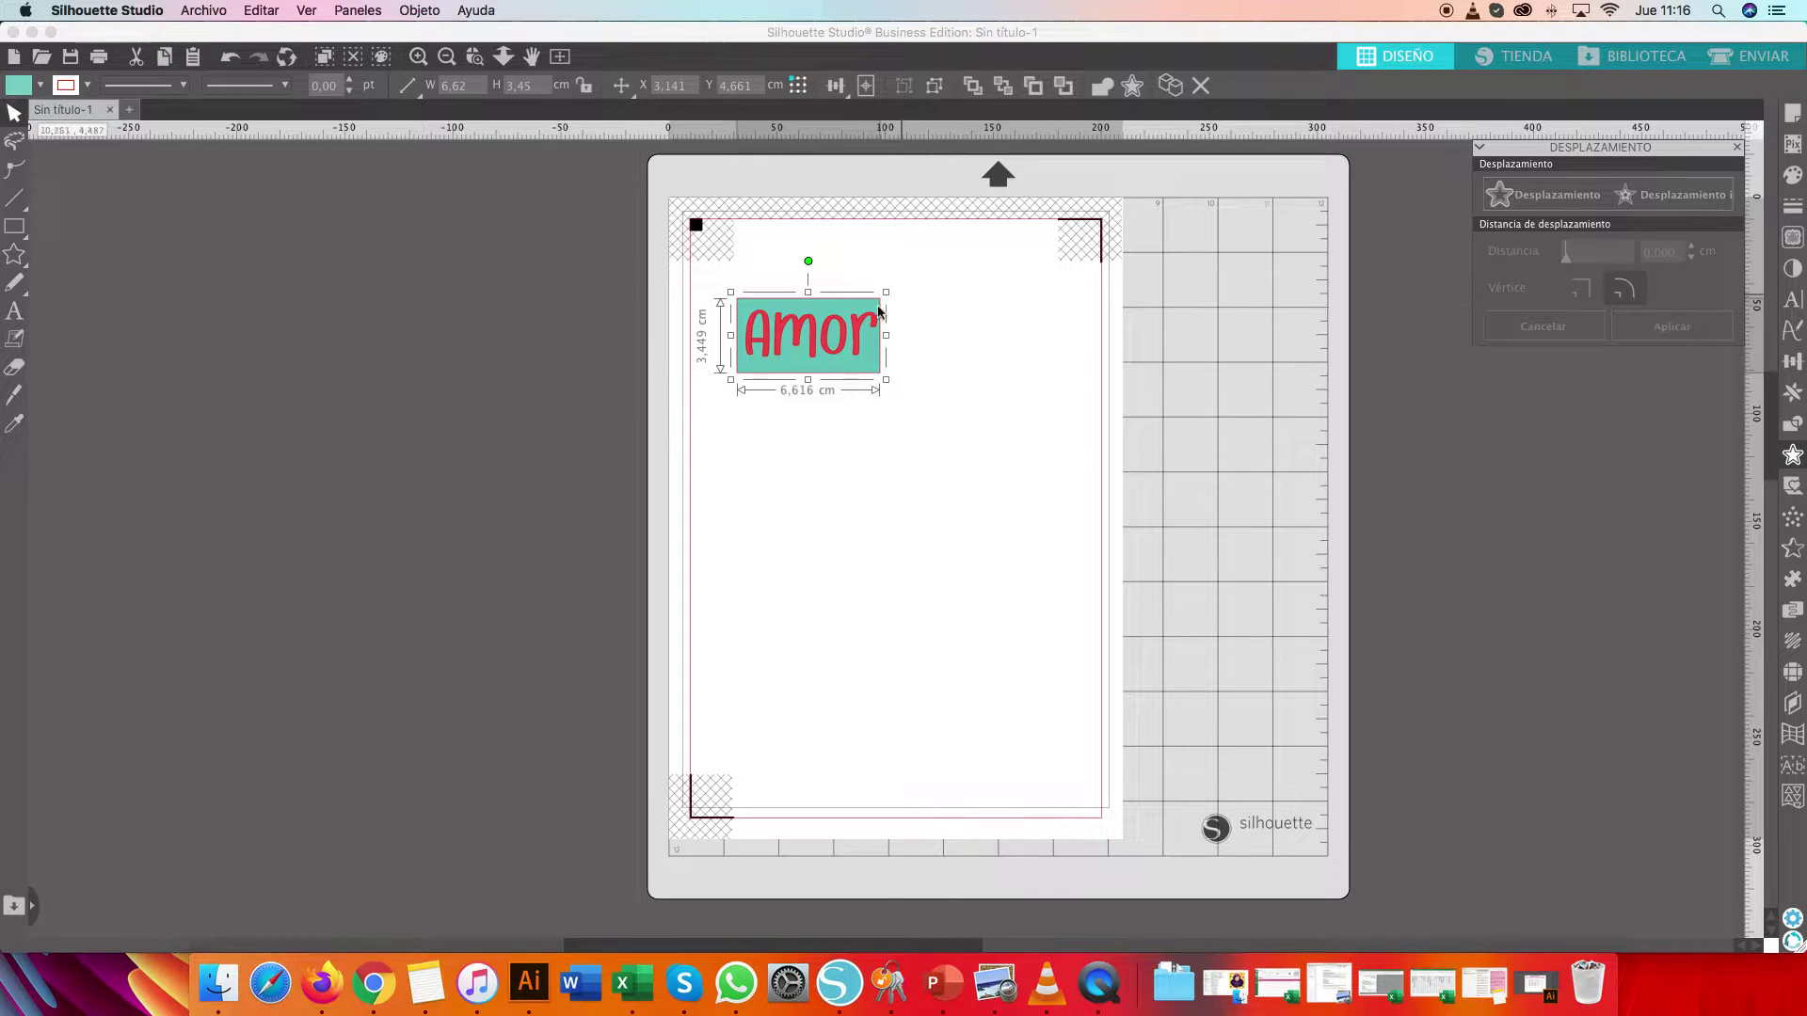
left_click(880, 369)
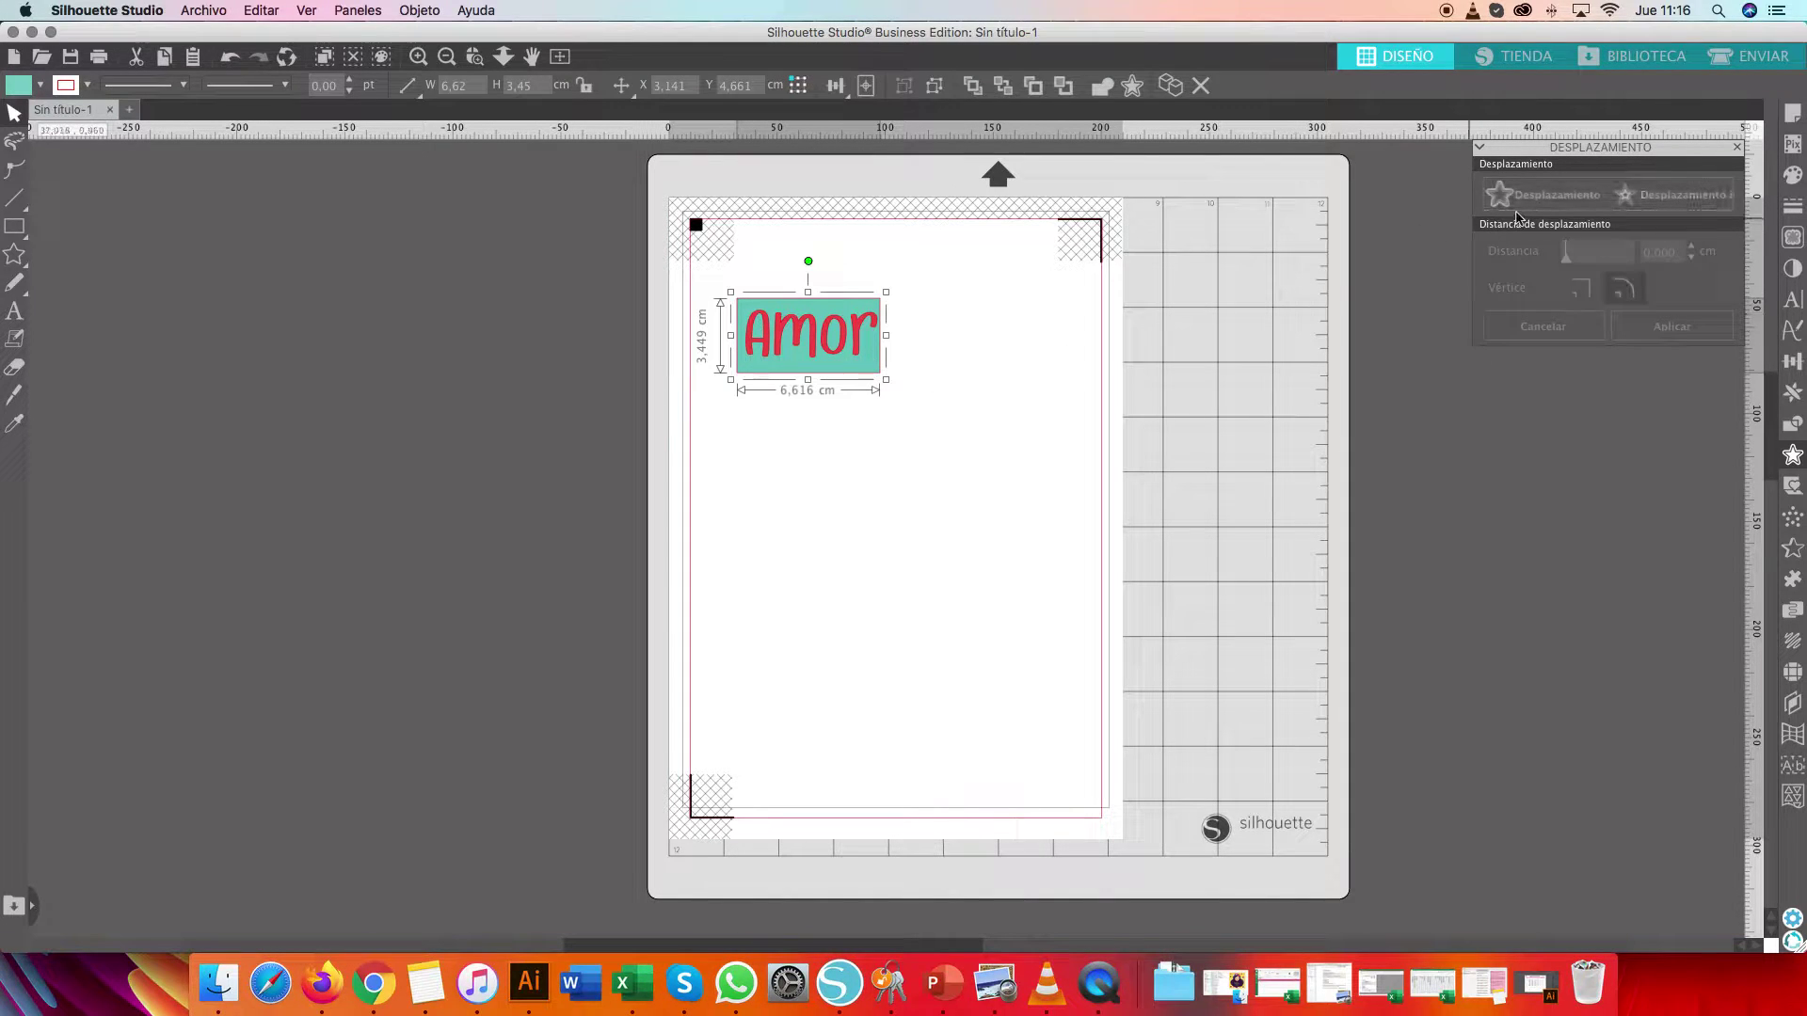
left_click(1526, 200)
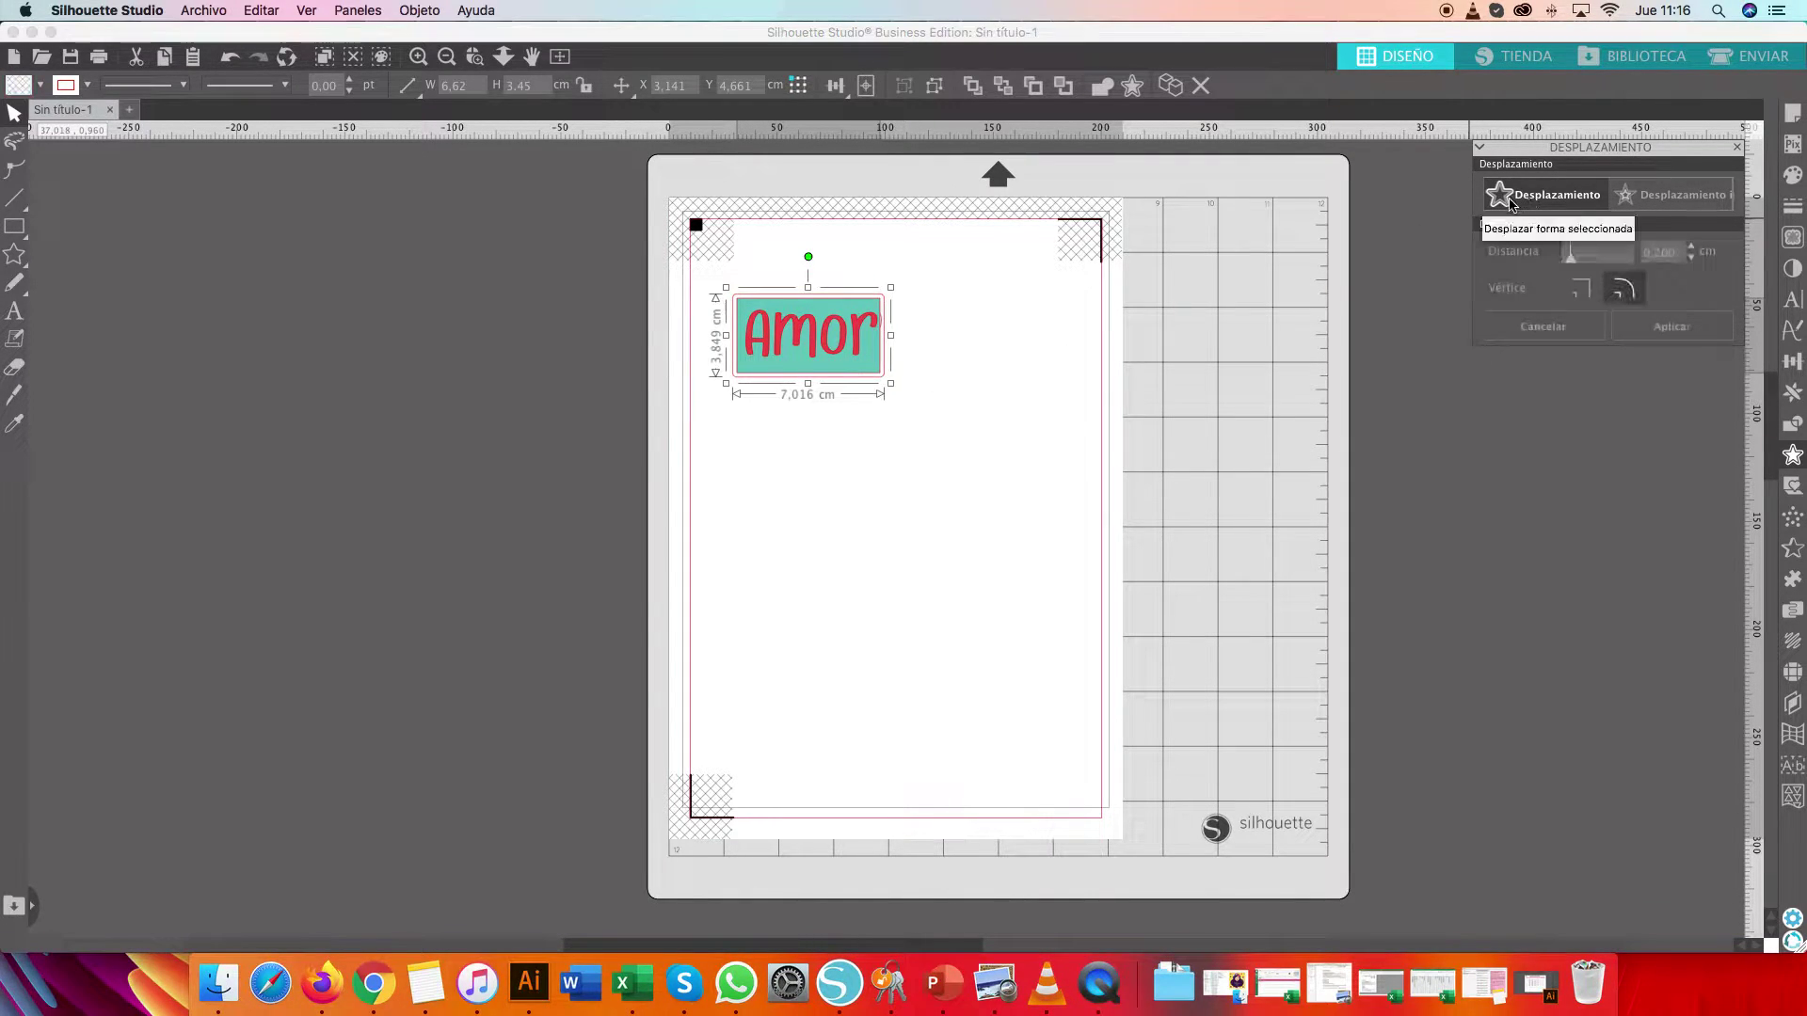
left_click(929, 425)
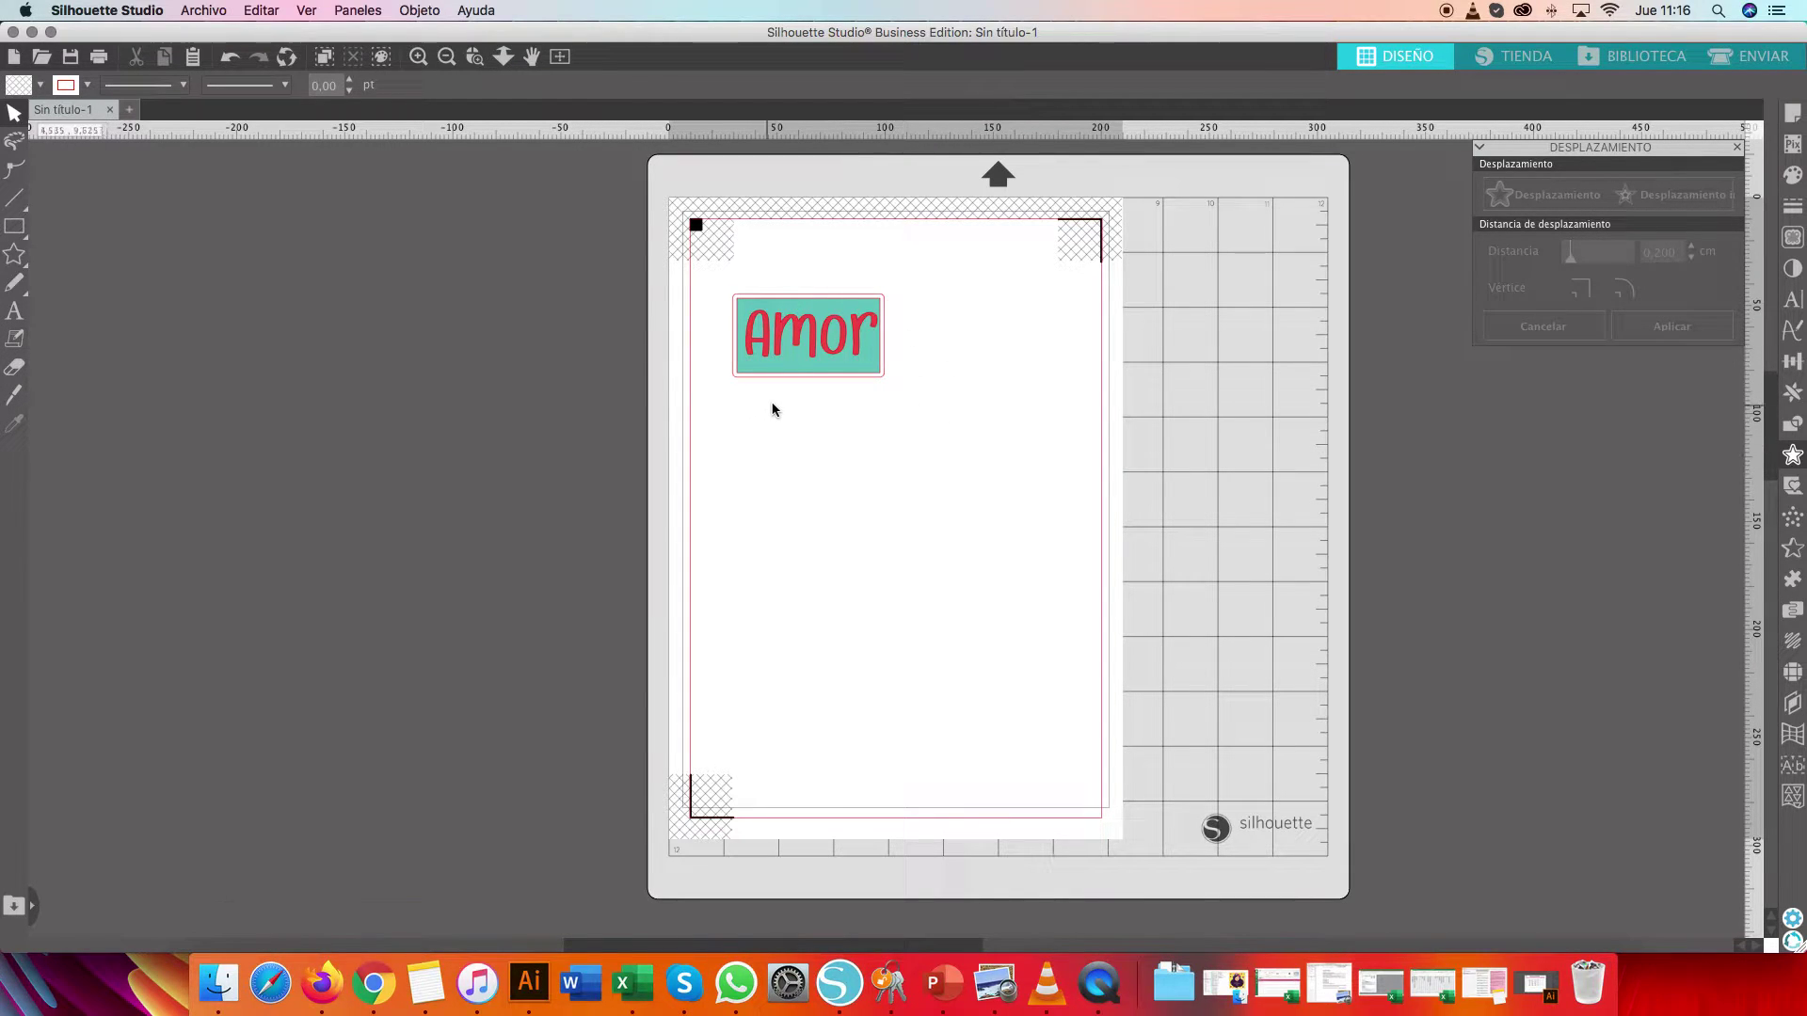
Move the "Amor" label out of its offset outline, then undo the move
left_click_drag(832, 339, 843, 486)
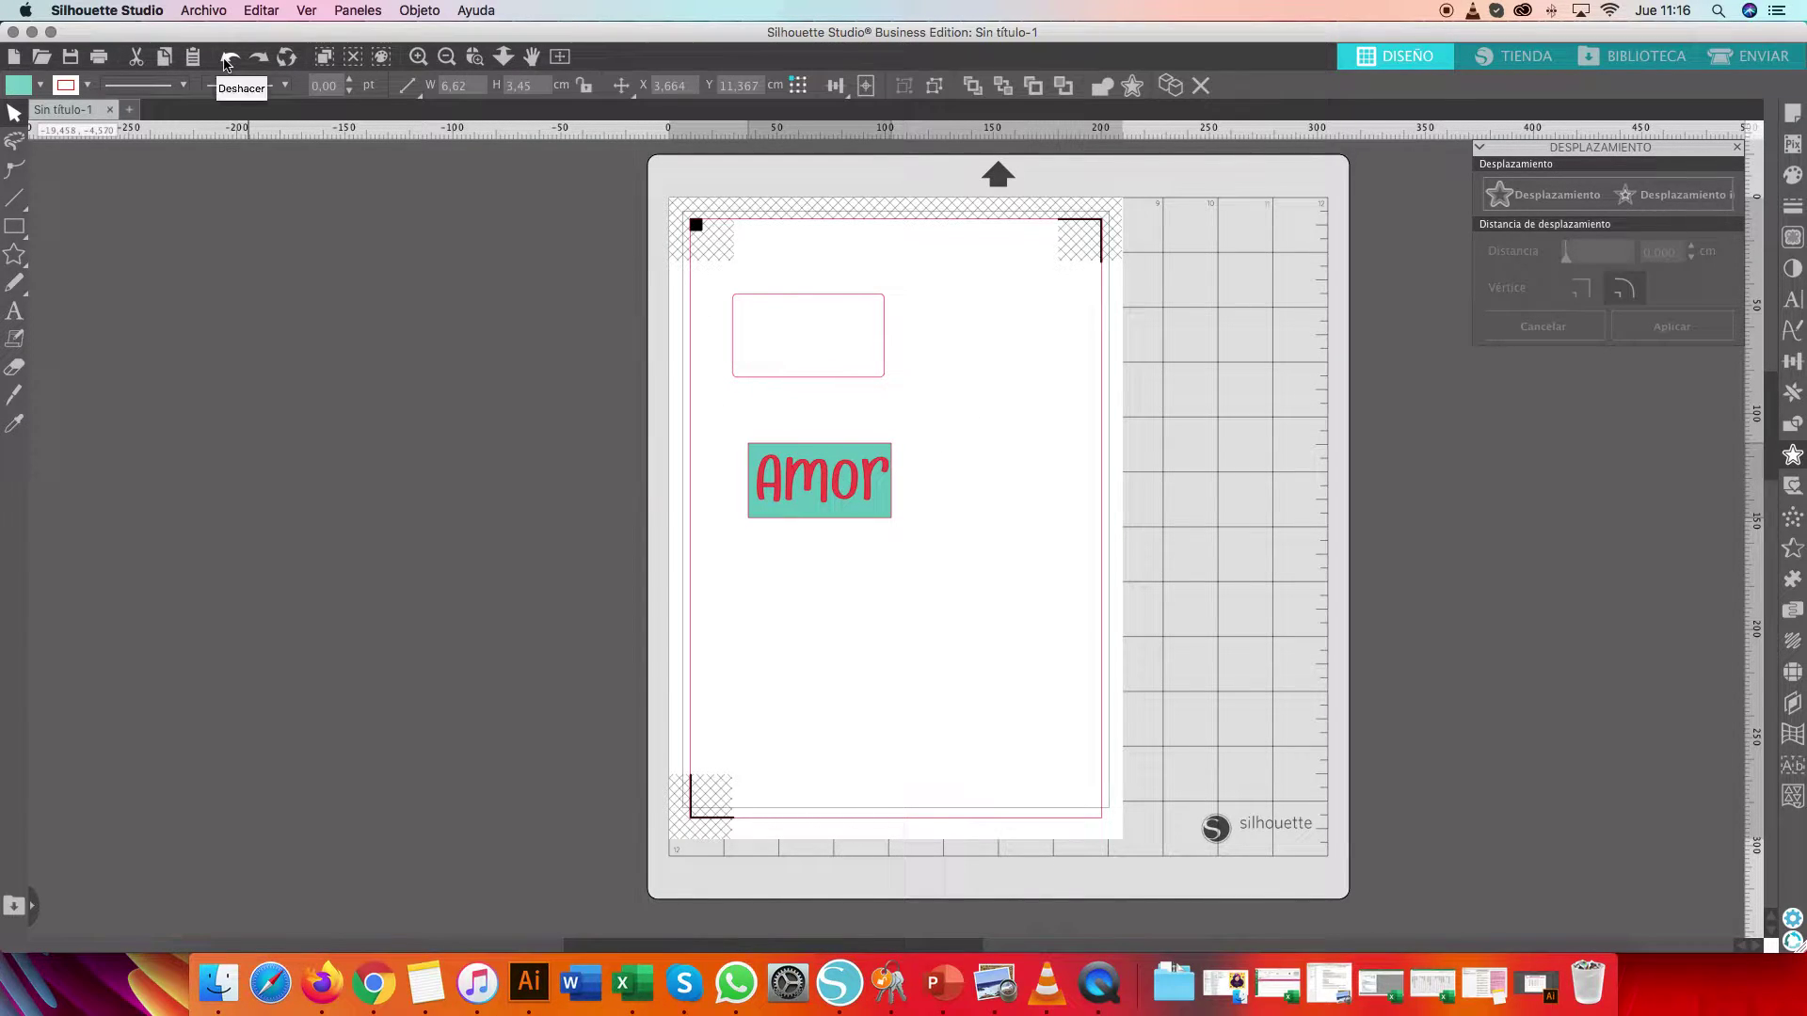
left_click(226, 68)
left_click(229, 63)
Group the "Amor" label with its offset outline and move the group into the page's upper-left area
left_click_drag(617, 200, 1055, 543)
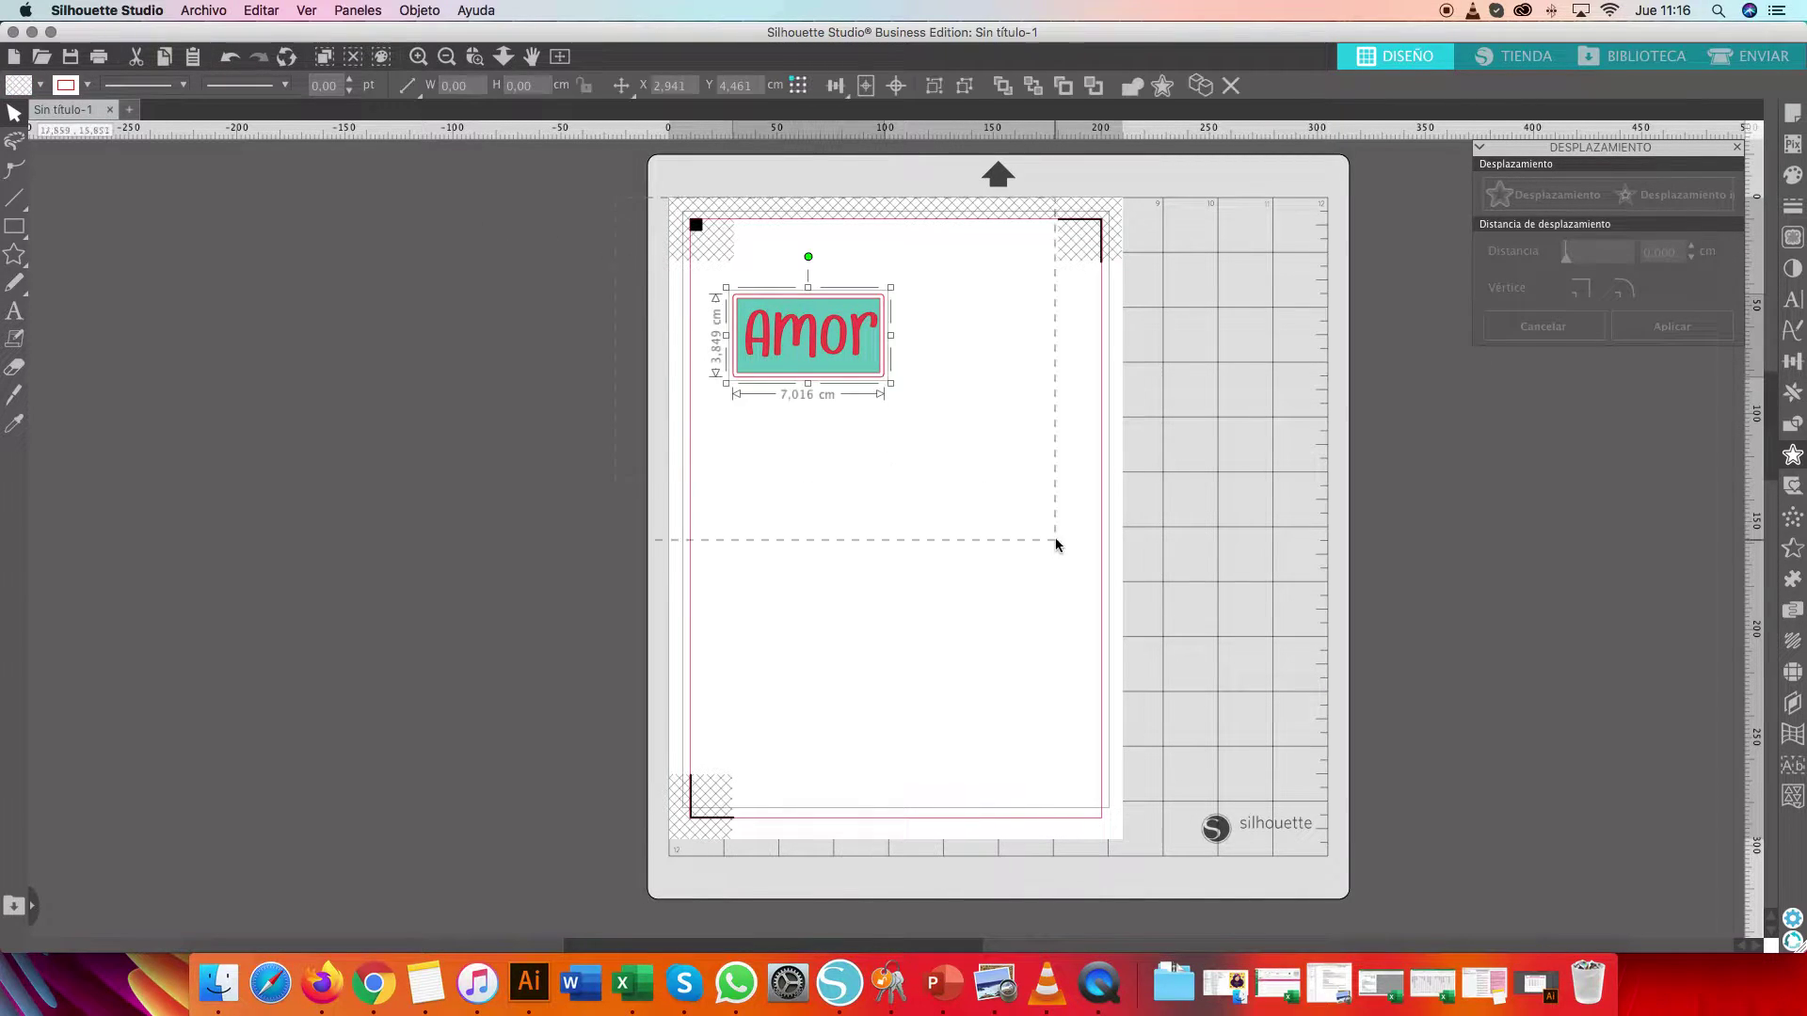
right_click(850, 329)
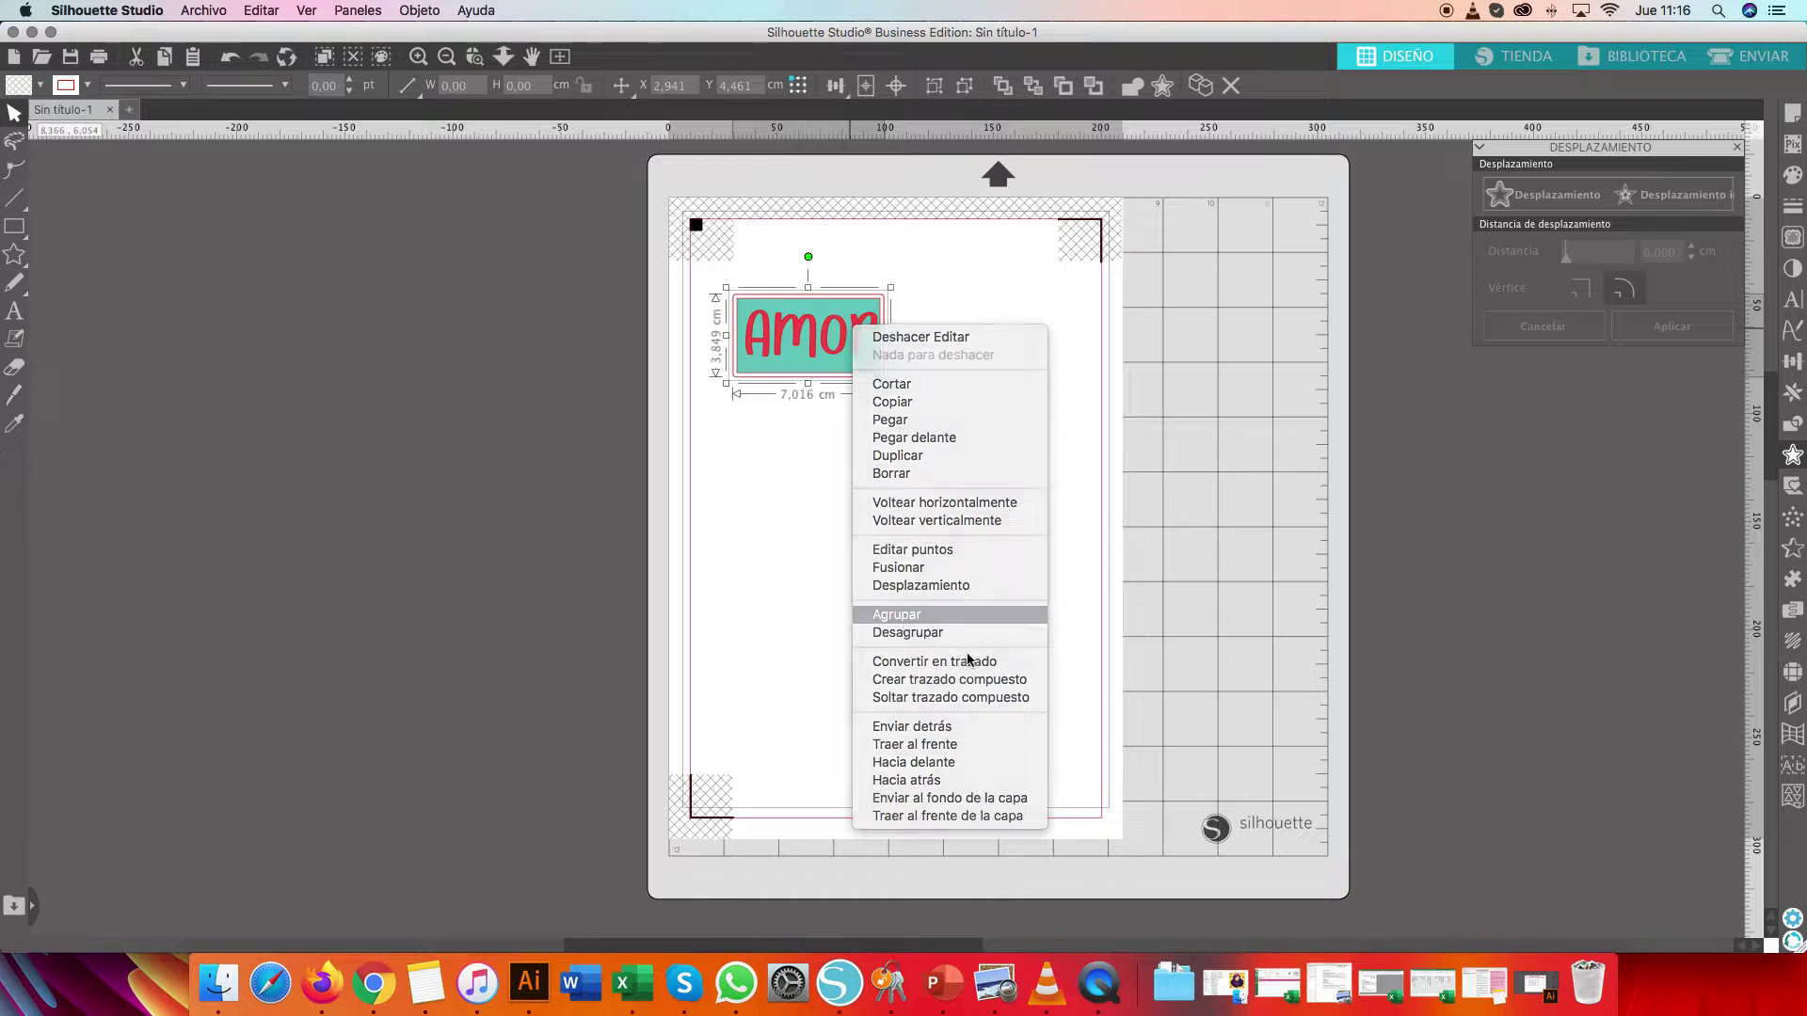
left_click(950, 614)
left_click_drag(806, 343, 855, 460)
left_click_drag(836, 387, 804, 313)
Duplicate the "Amor" label group and place the copy beside the original in the page's upper right
right_click(806, 314)
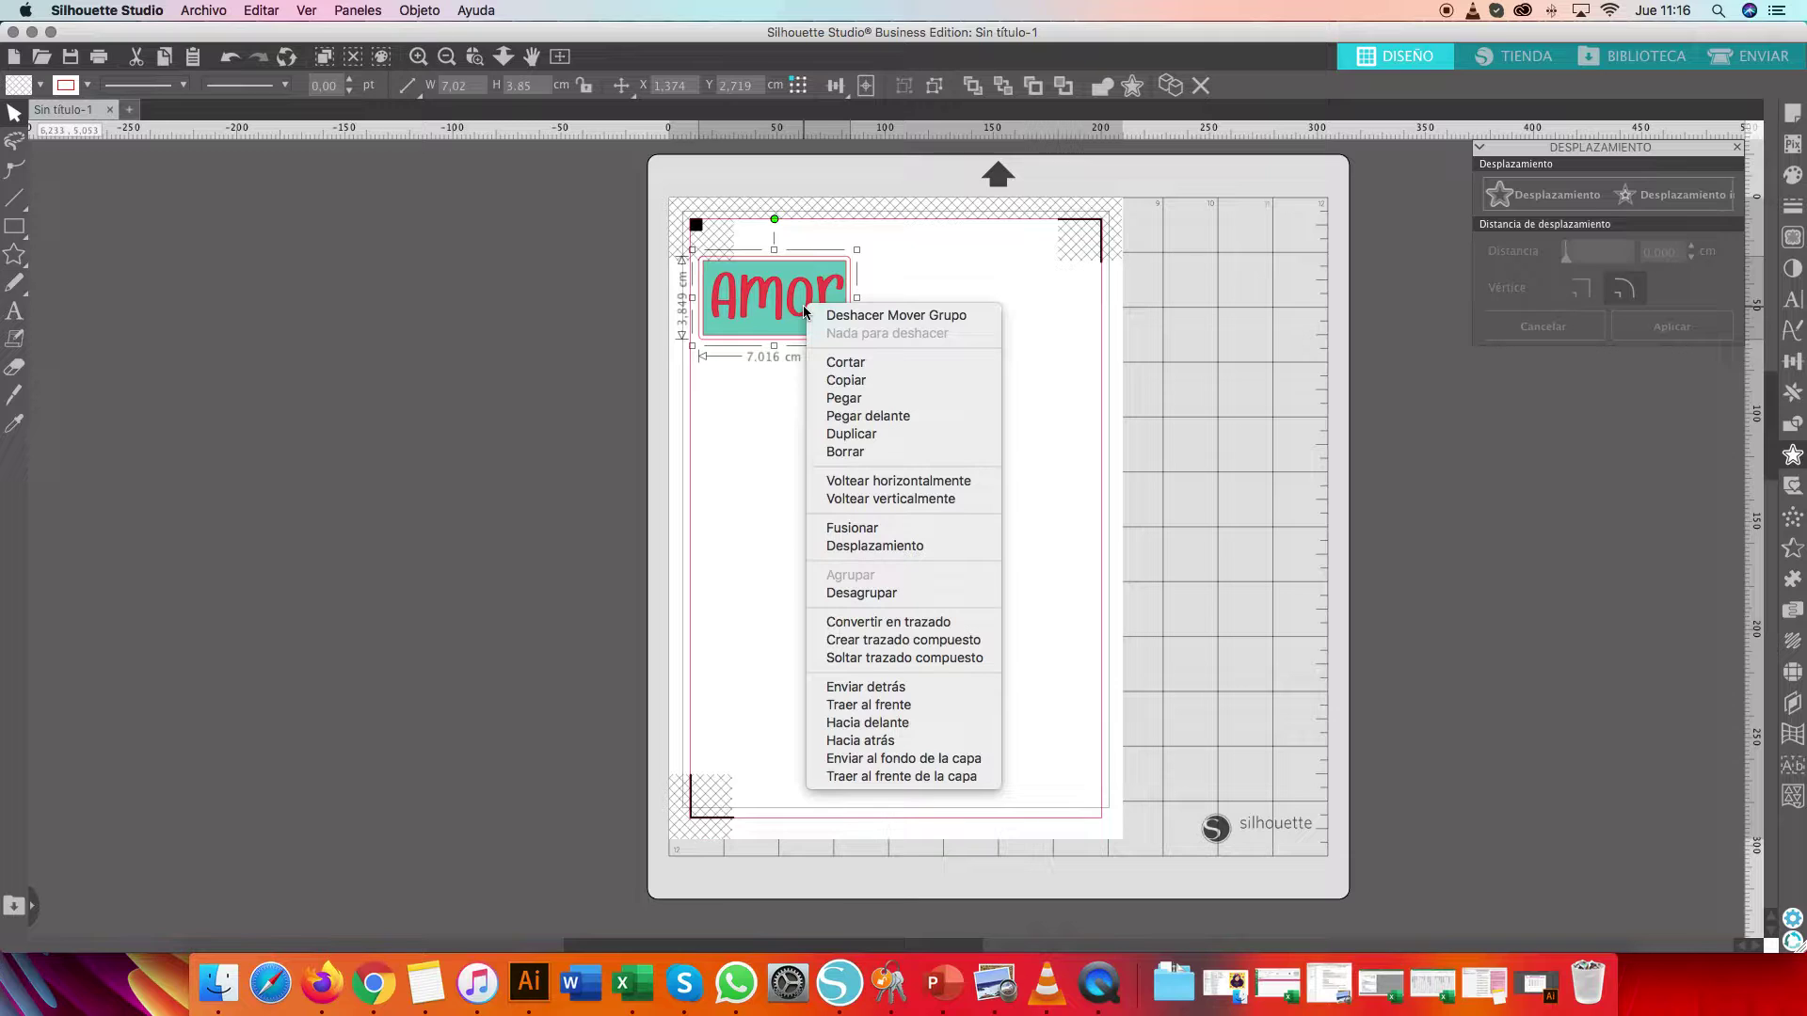
left_click(906, 434)
left_click_drag(818, 311, 1009, 307)
Move the left "Amor" label up to the page's top margin, over the hatched area beside the square registration mark
mouse_move(750, 323)
left_mouse_down()
mouse_move(726, 273)
mouse_move(754, 320)
left_mouse_up()
left_click(710, 250)
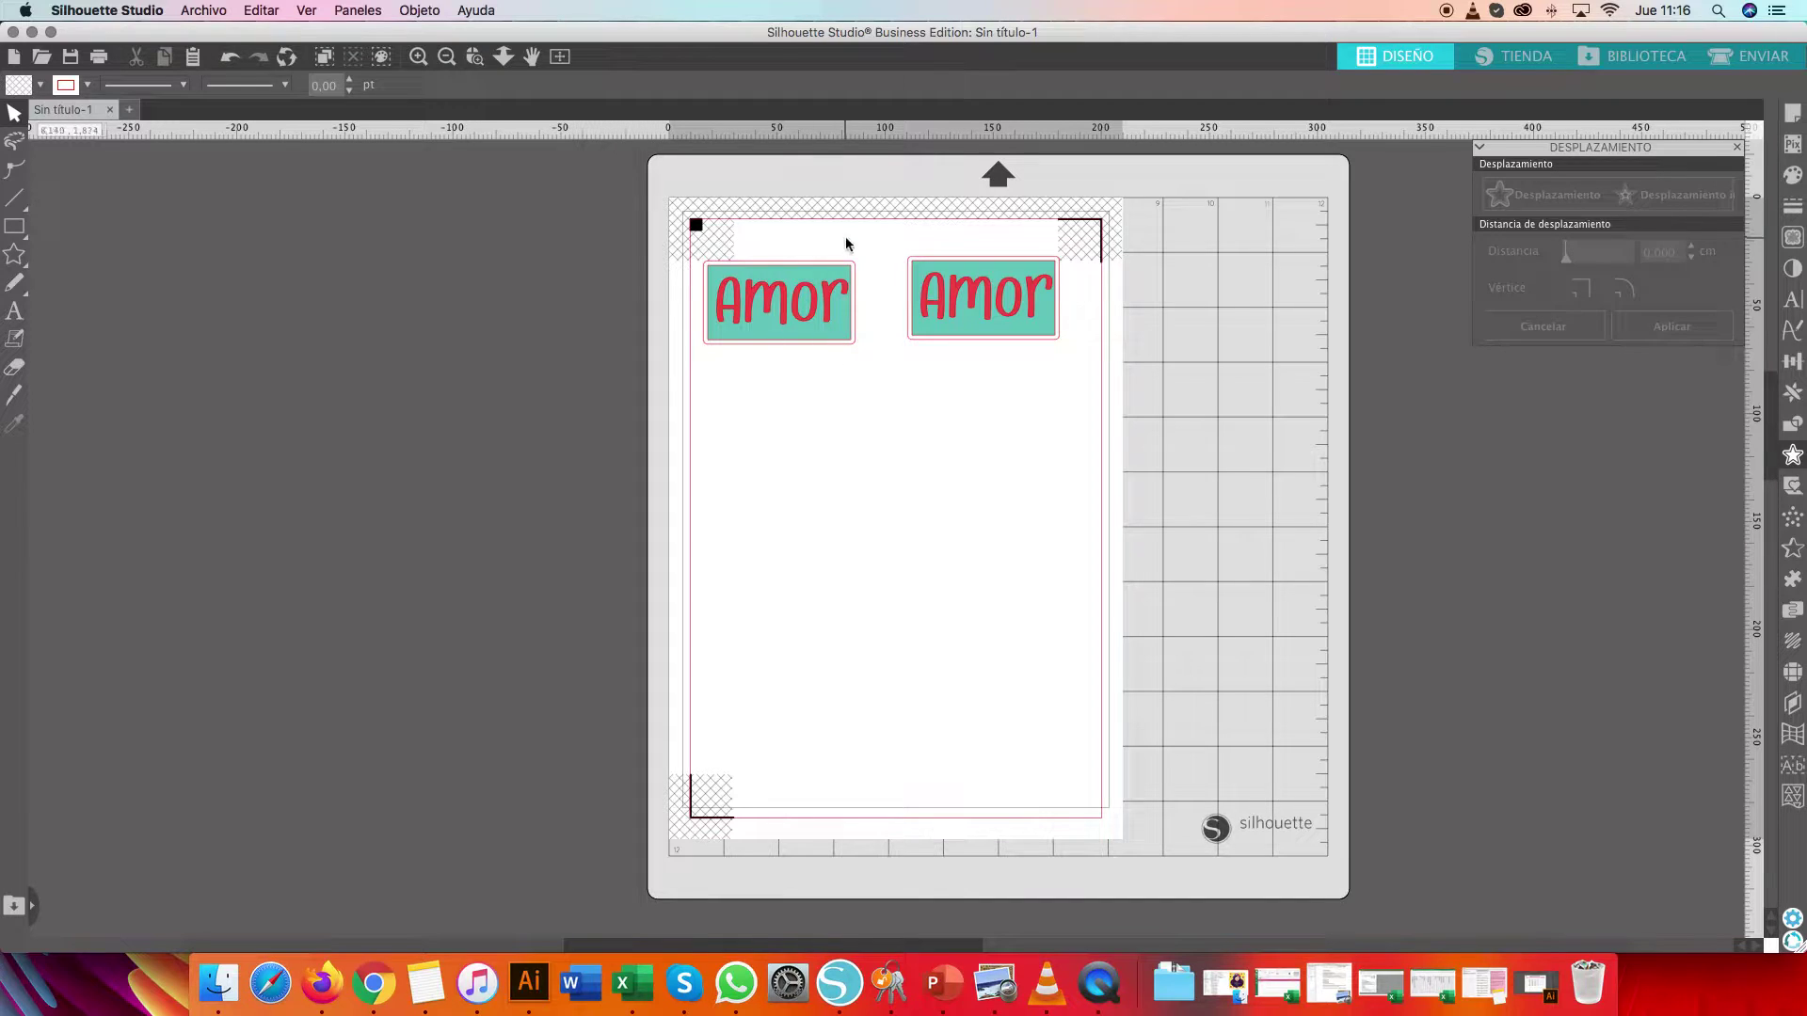
left_click_drag(763, 308, 764, 269)
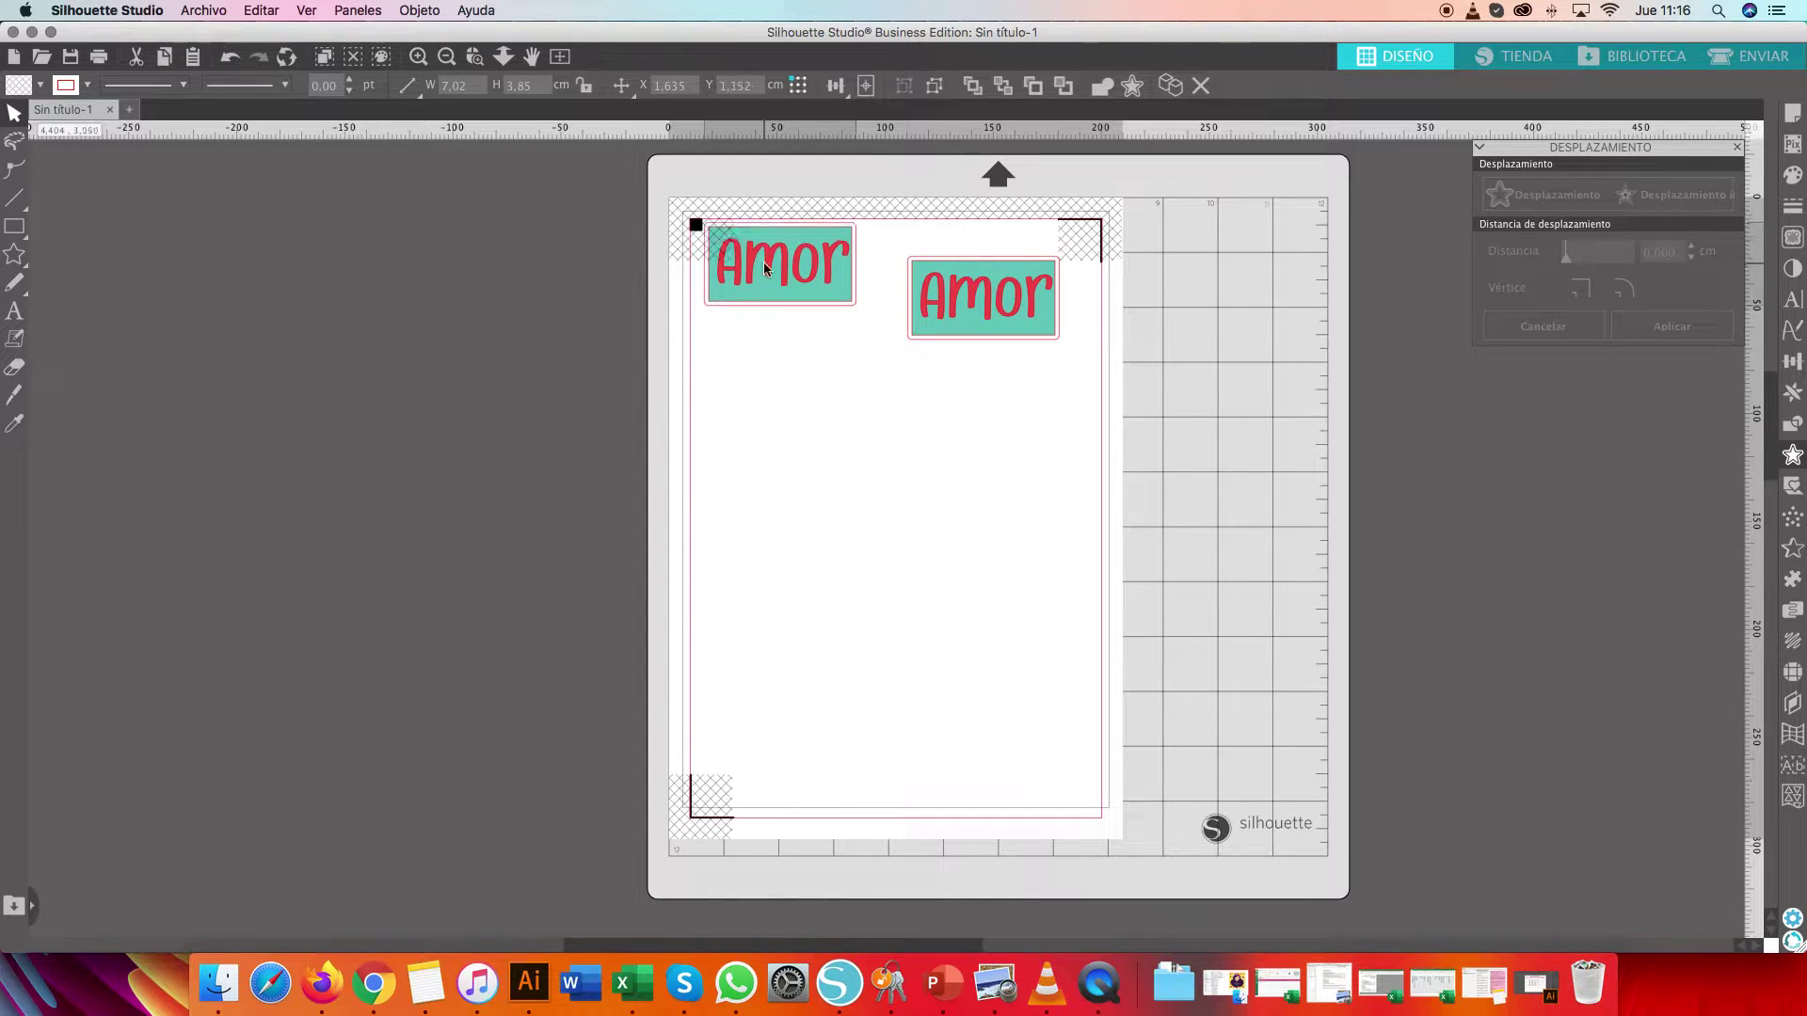
left_click(678, 252)
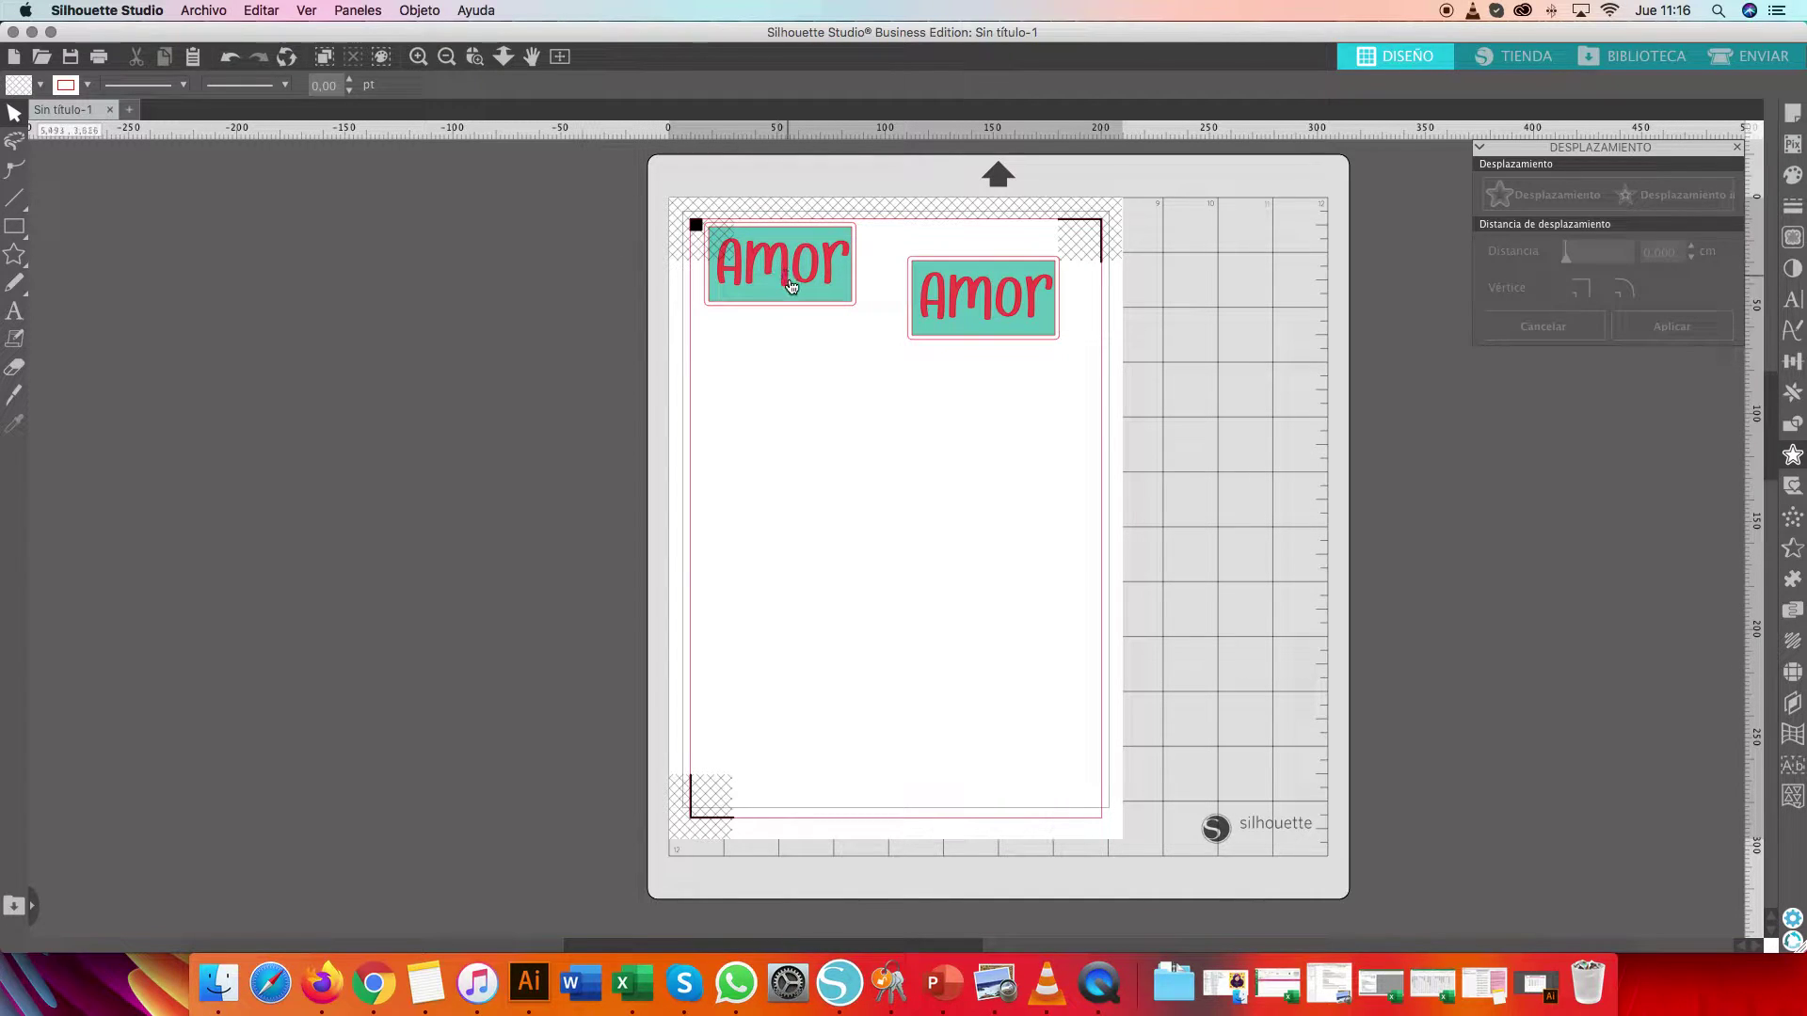
Move both "Amor" labels below the hatched registration-mark areas and line them up side by side
left_click_drag(784, 272, 781, 300)
left_click_drag(984, 298, 963, 307)
left_click_drag(814, 307, 819, 308)
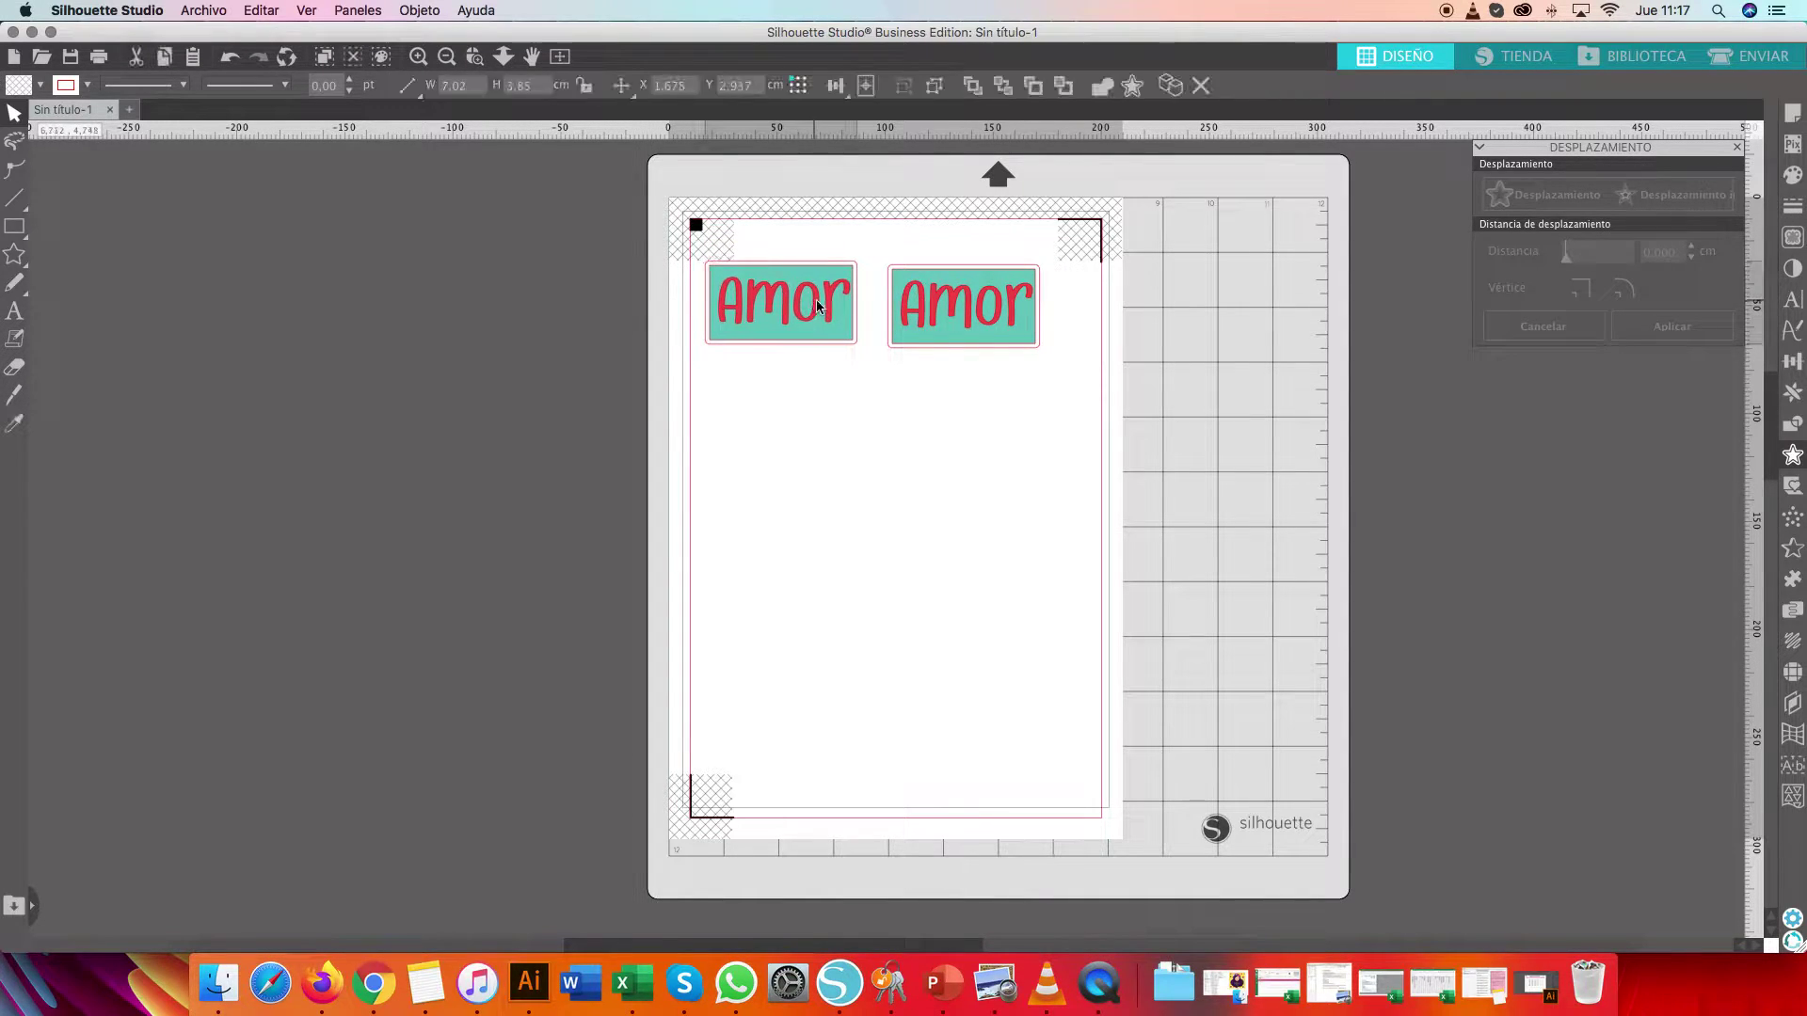
Duplicate the pair of "Amor" labels and place the copy below it as a second row
left_click(965, 306)
left_click_drag(664, 307, 1016, 377)
right_click(967, 322)
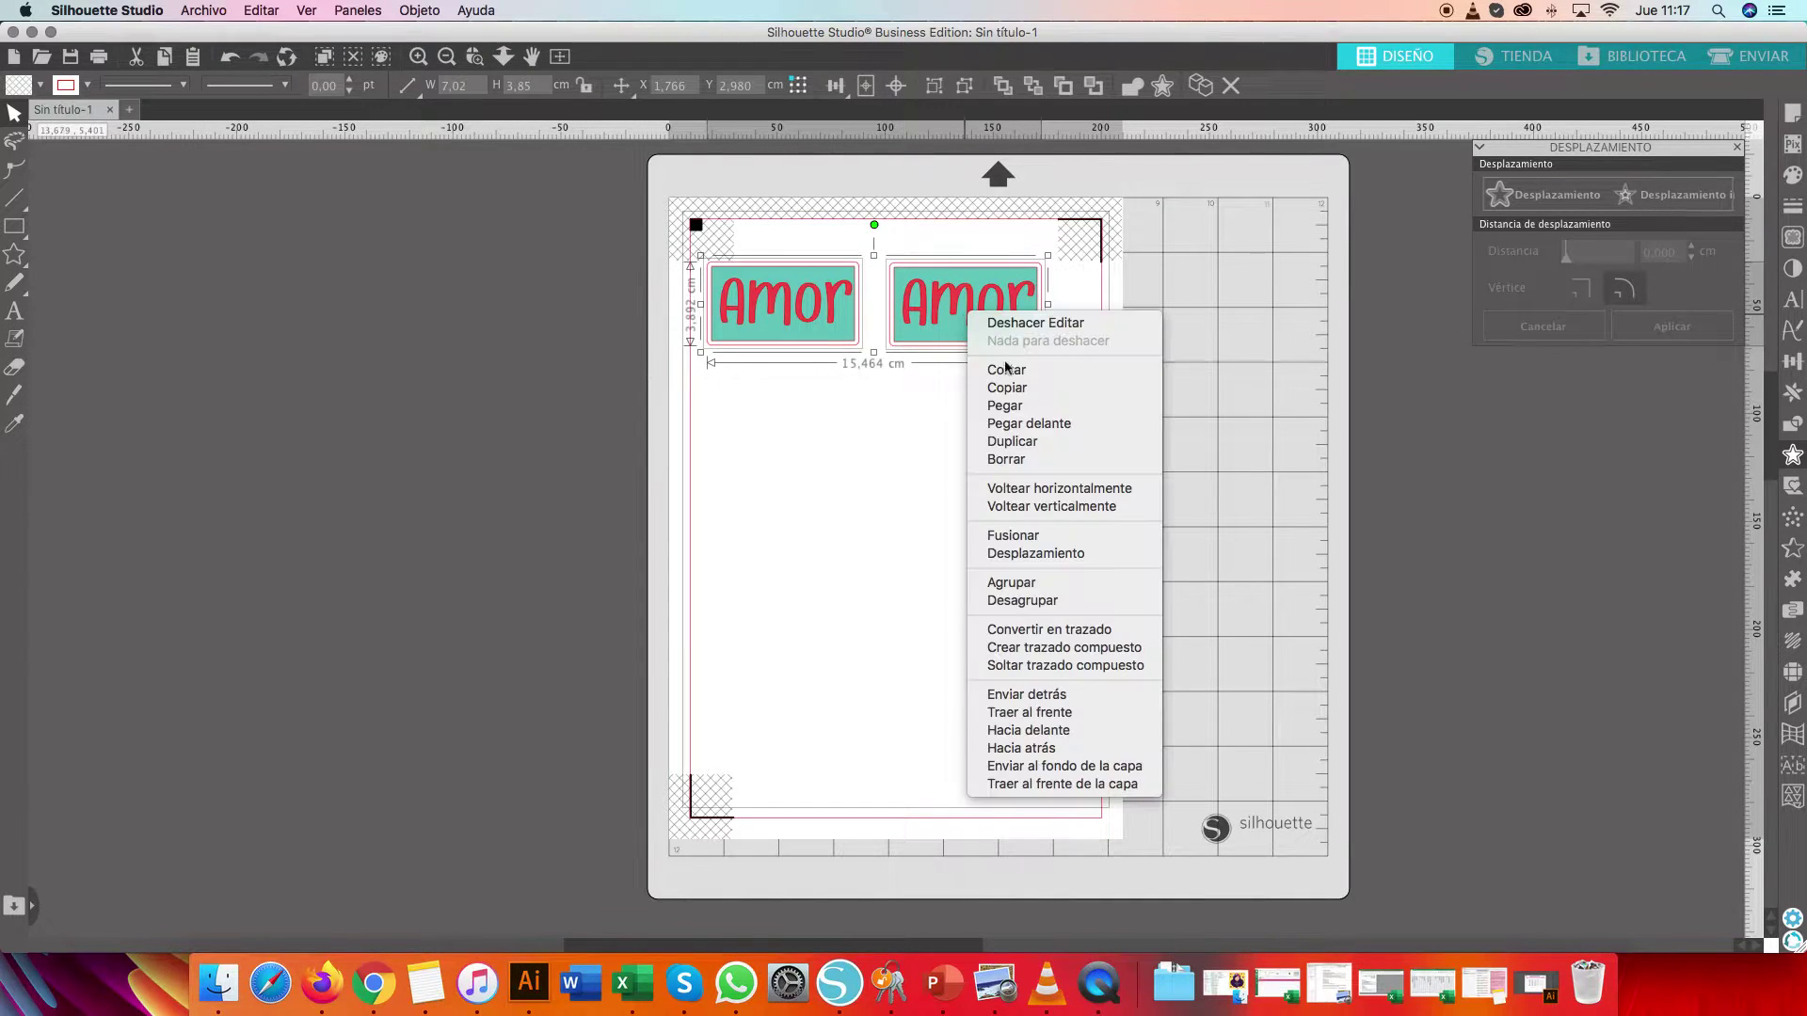
left_click(999, 444)
left_click_drag(1014, 318, 1001, 420)
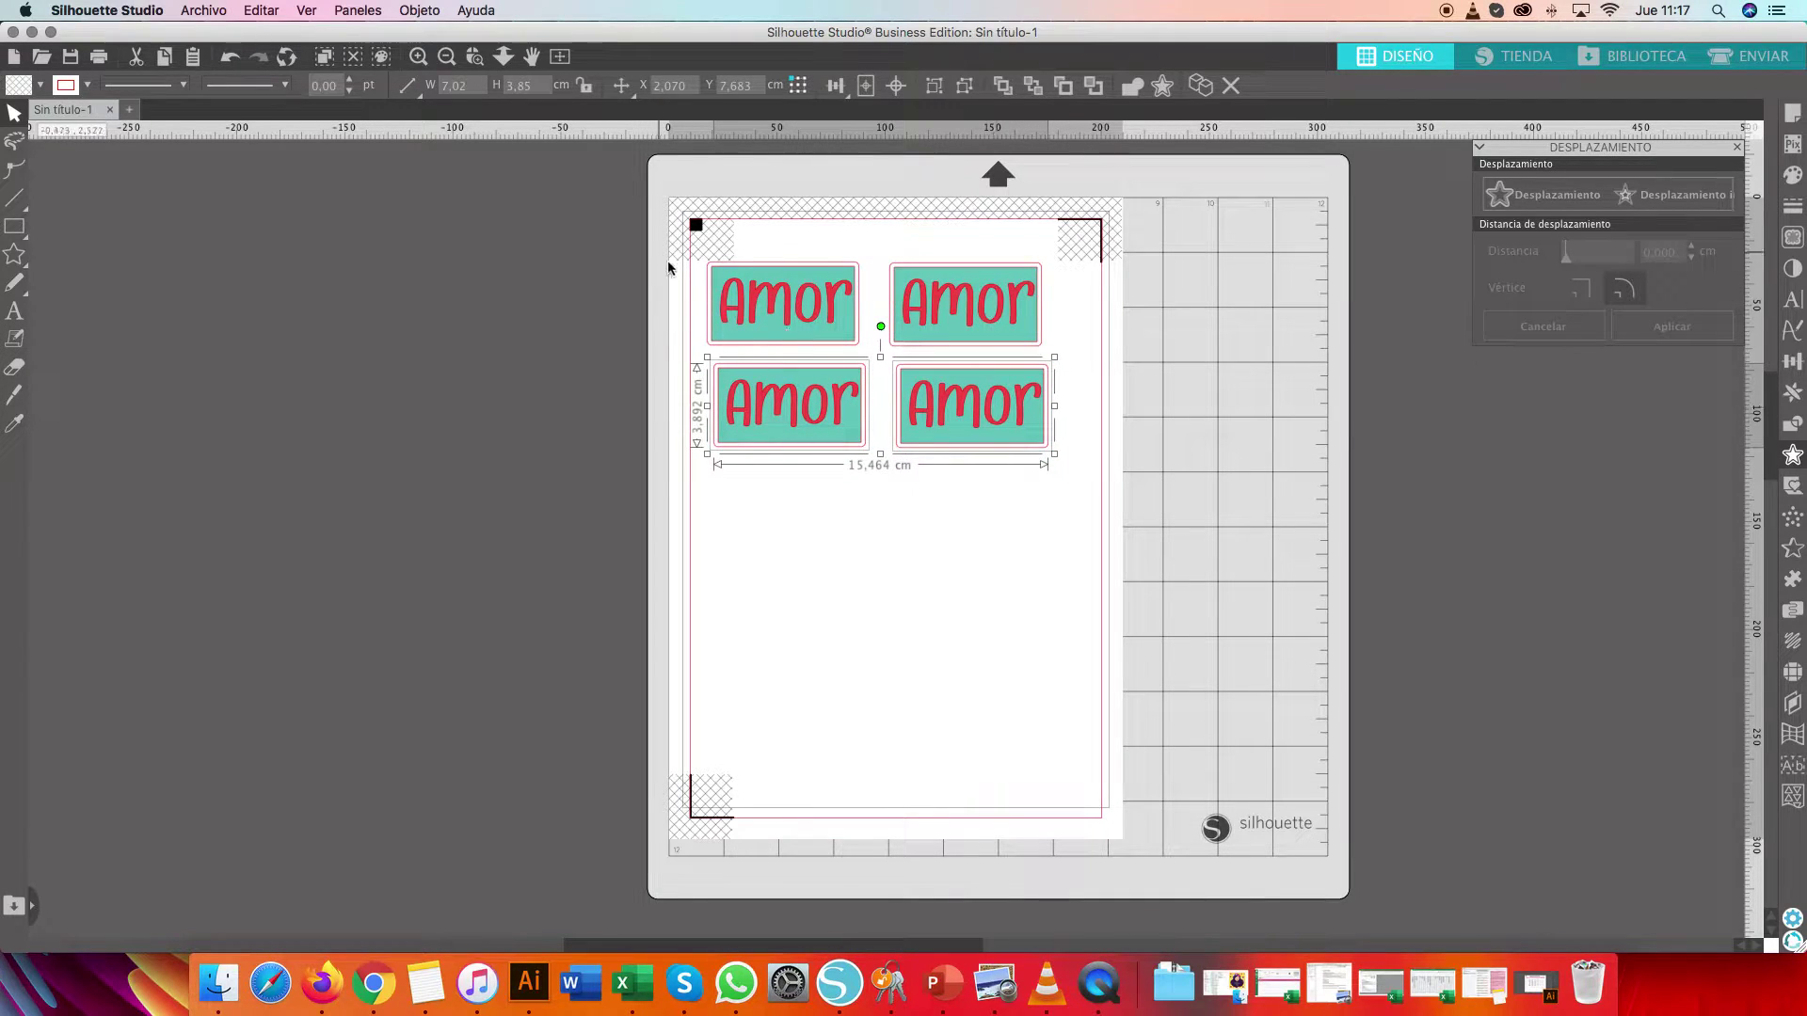
Duplicate the two rows of "Amor" labels and place the copies below them as rows three and four
left_click_drag(663, 252, 1028, 485)
right_click(979, 431)
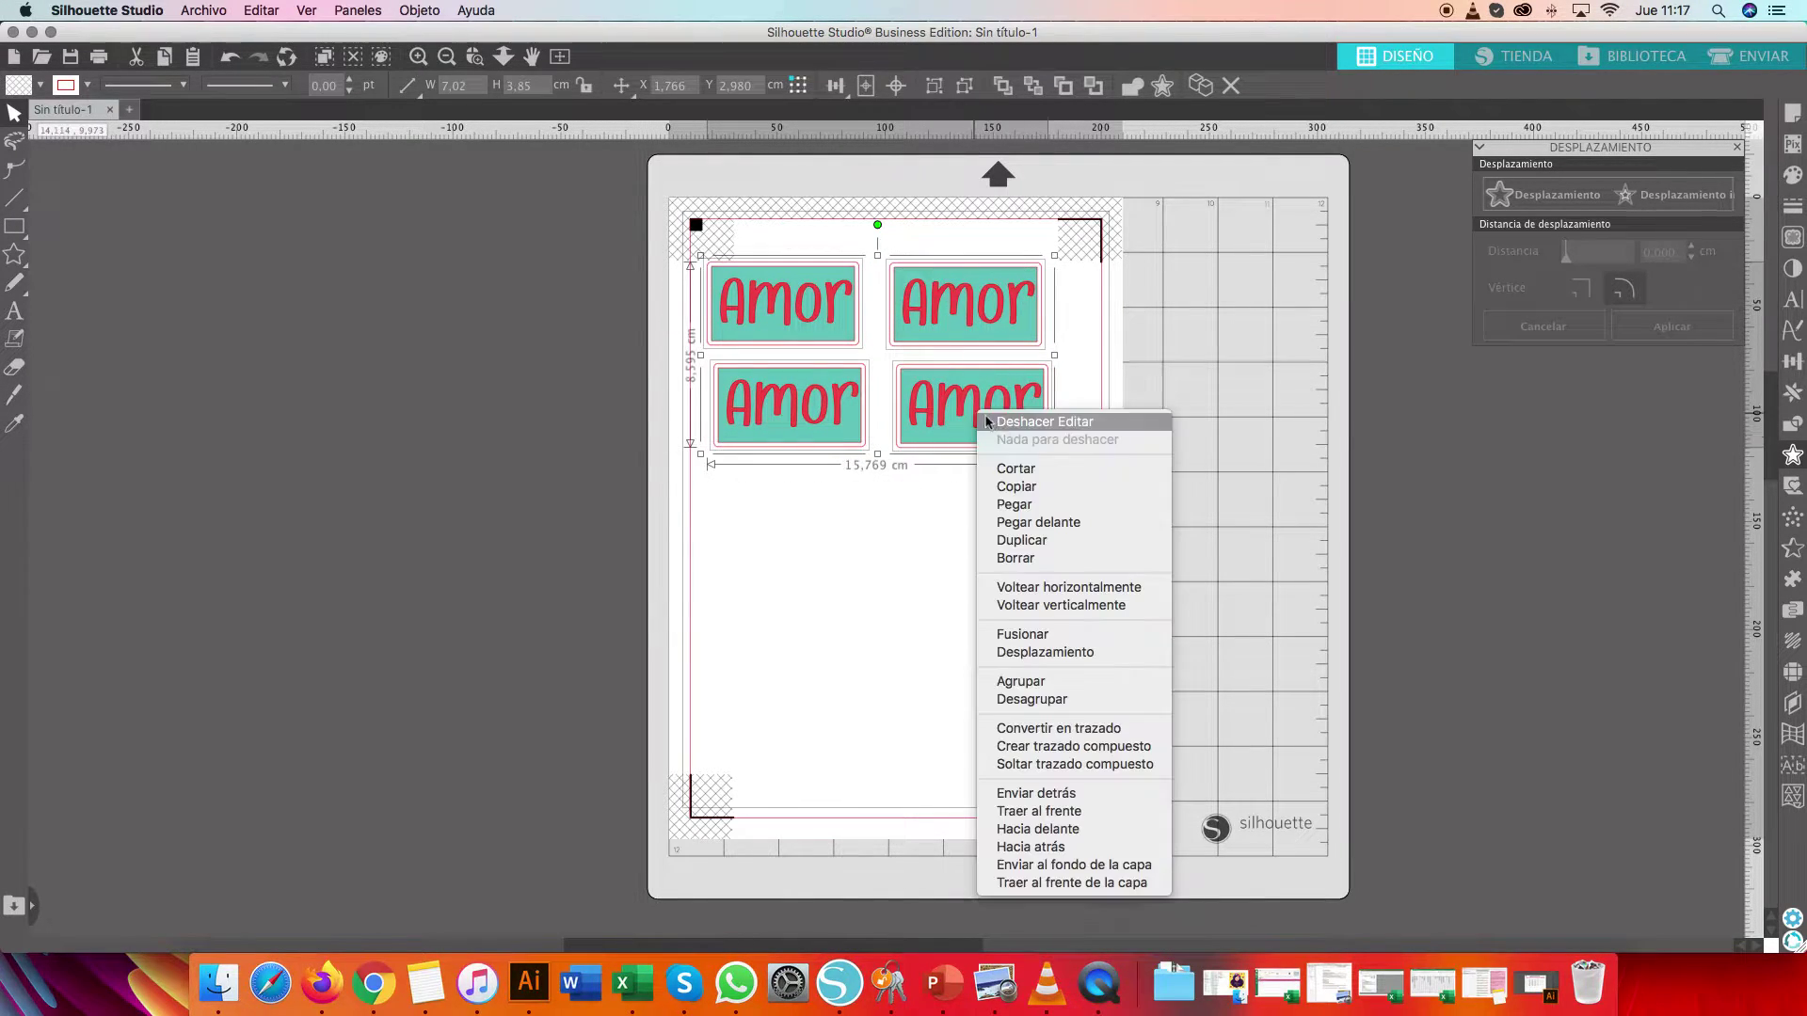
left_click(1028, 539)
left_click_drag(1001, 414, 985, 607)
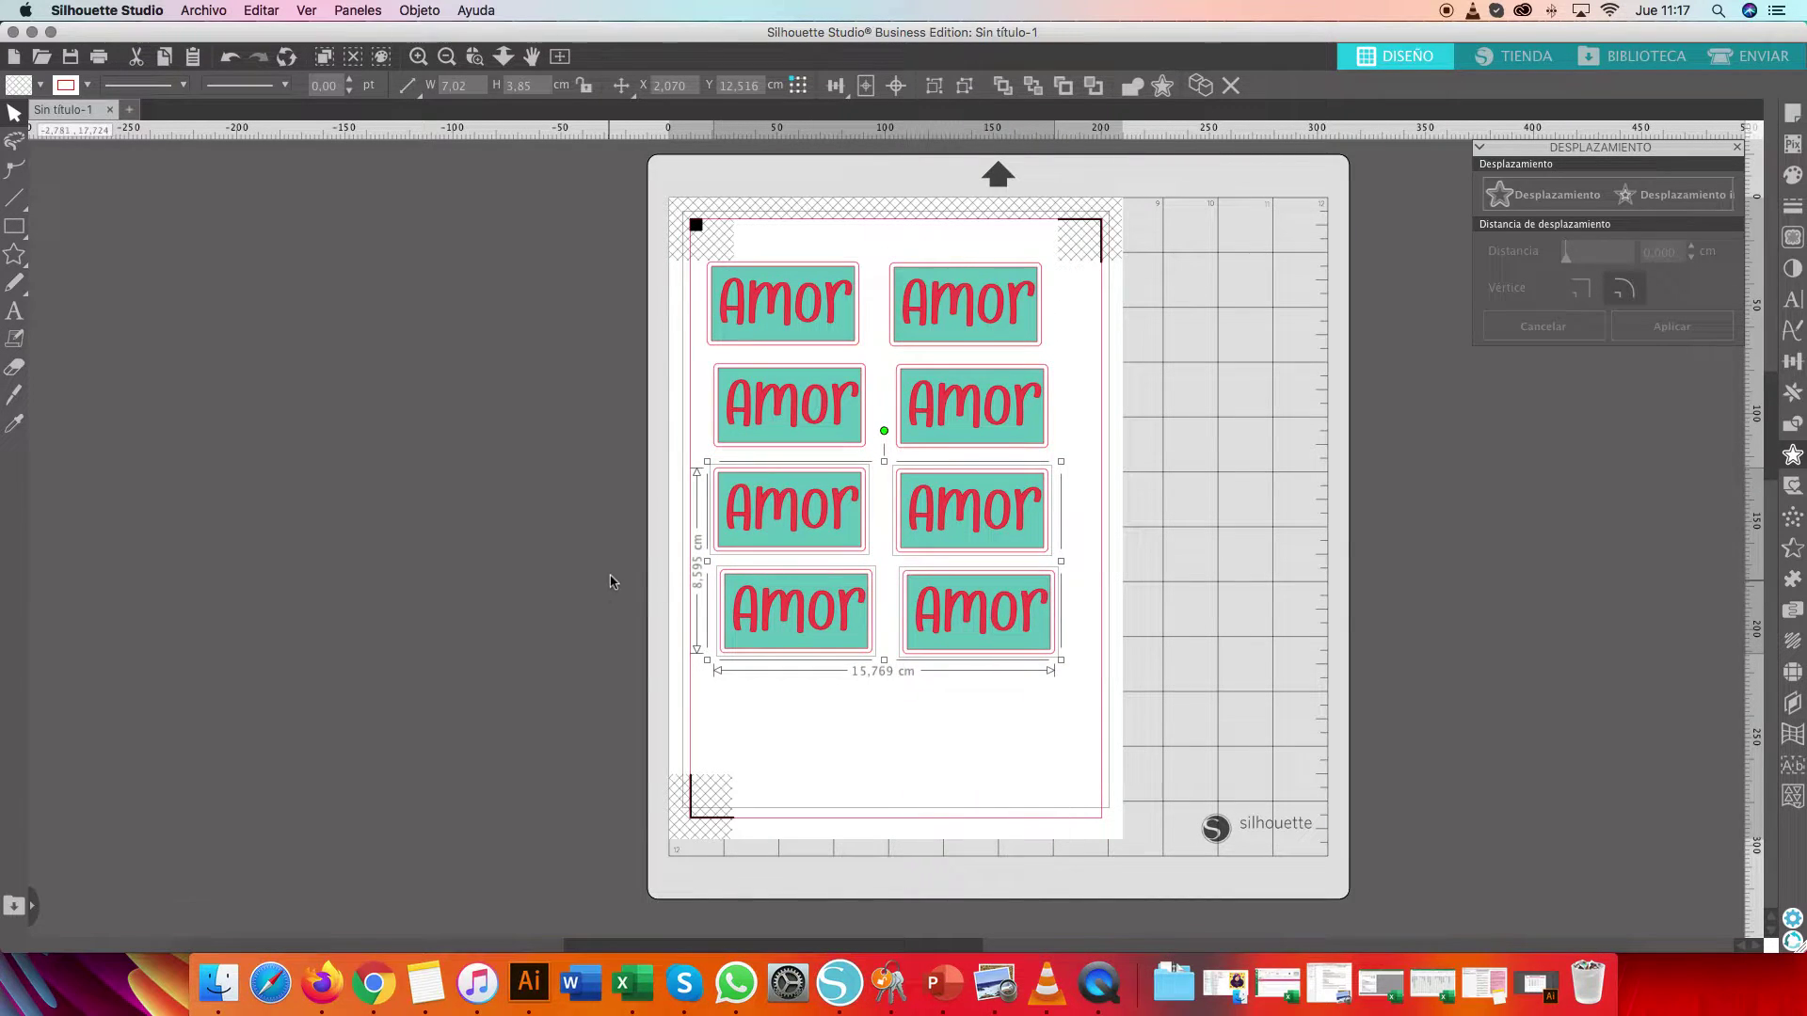
Duplicate the bottom pair of "Amor" labels and place the copy below it as a fifth row
left_click_drag(638, 584, 1057, 653)
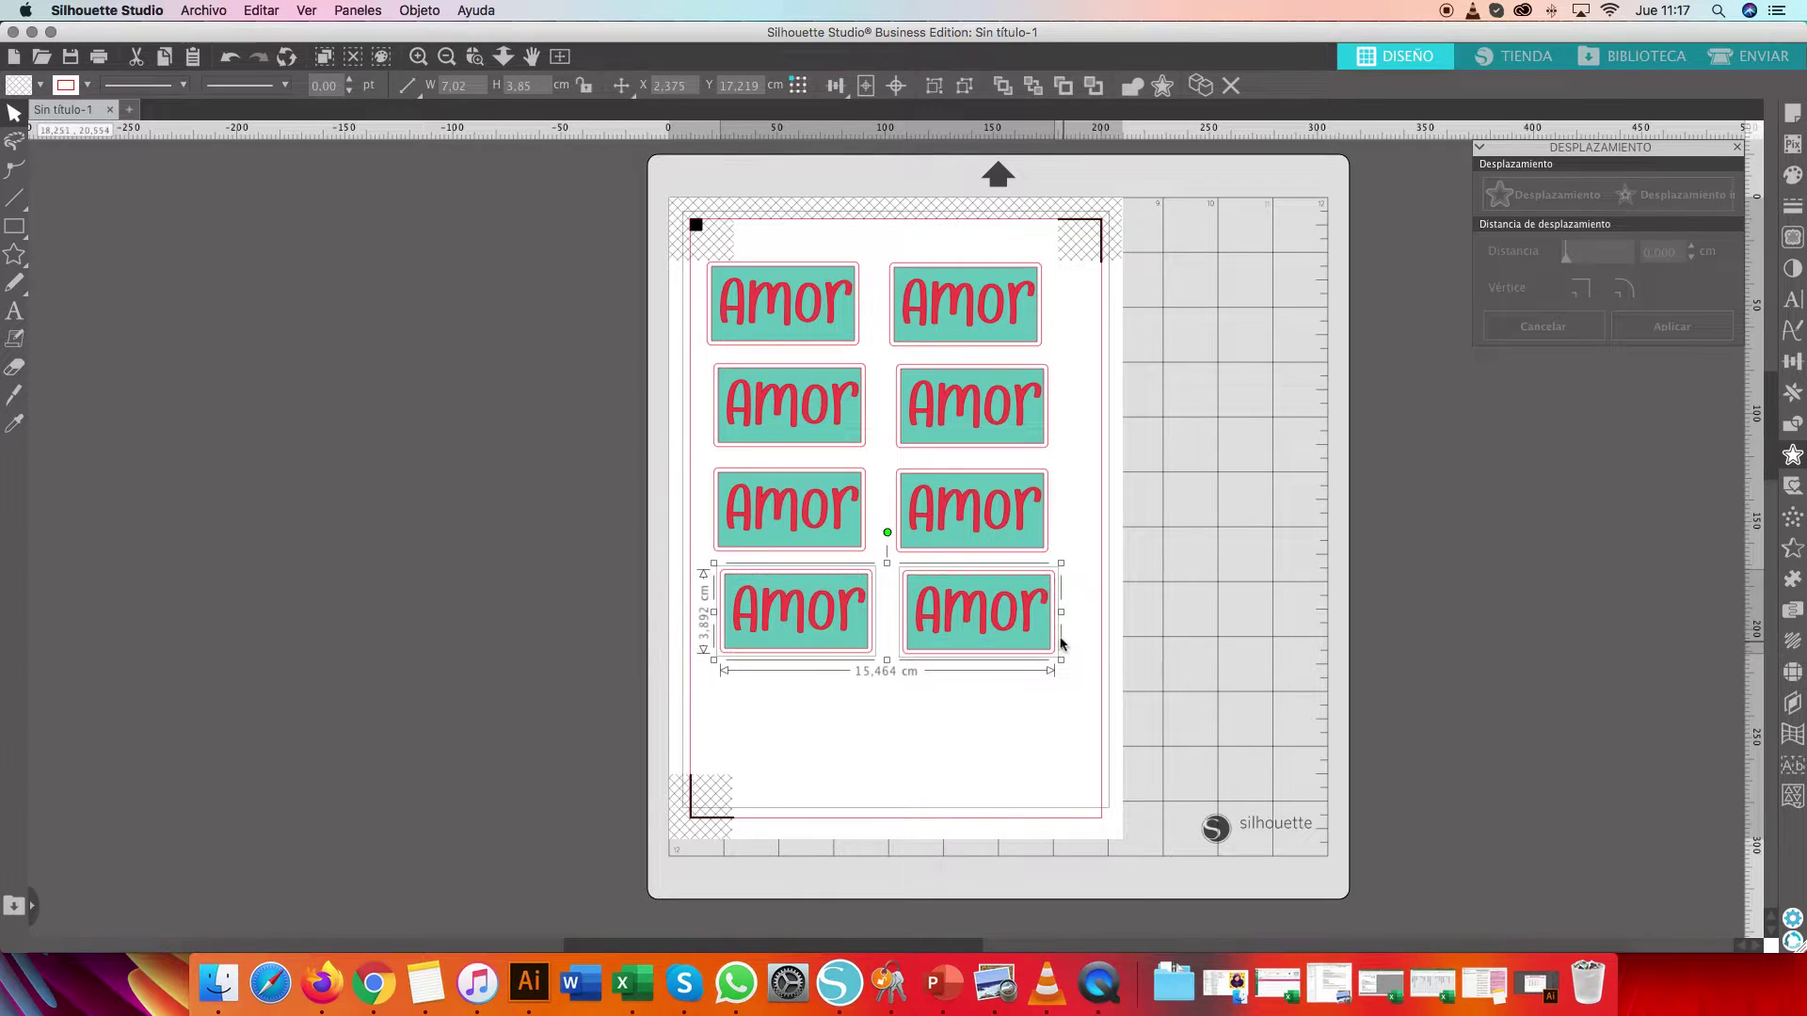
right_click(1061, 644)
left_click(1042, 646)
left_click_drag(1042, 646, 1023, 738)
left_click(1201, 596)
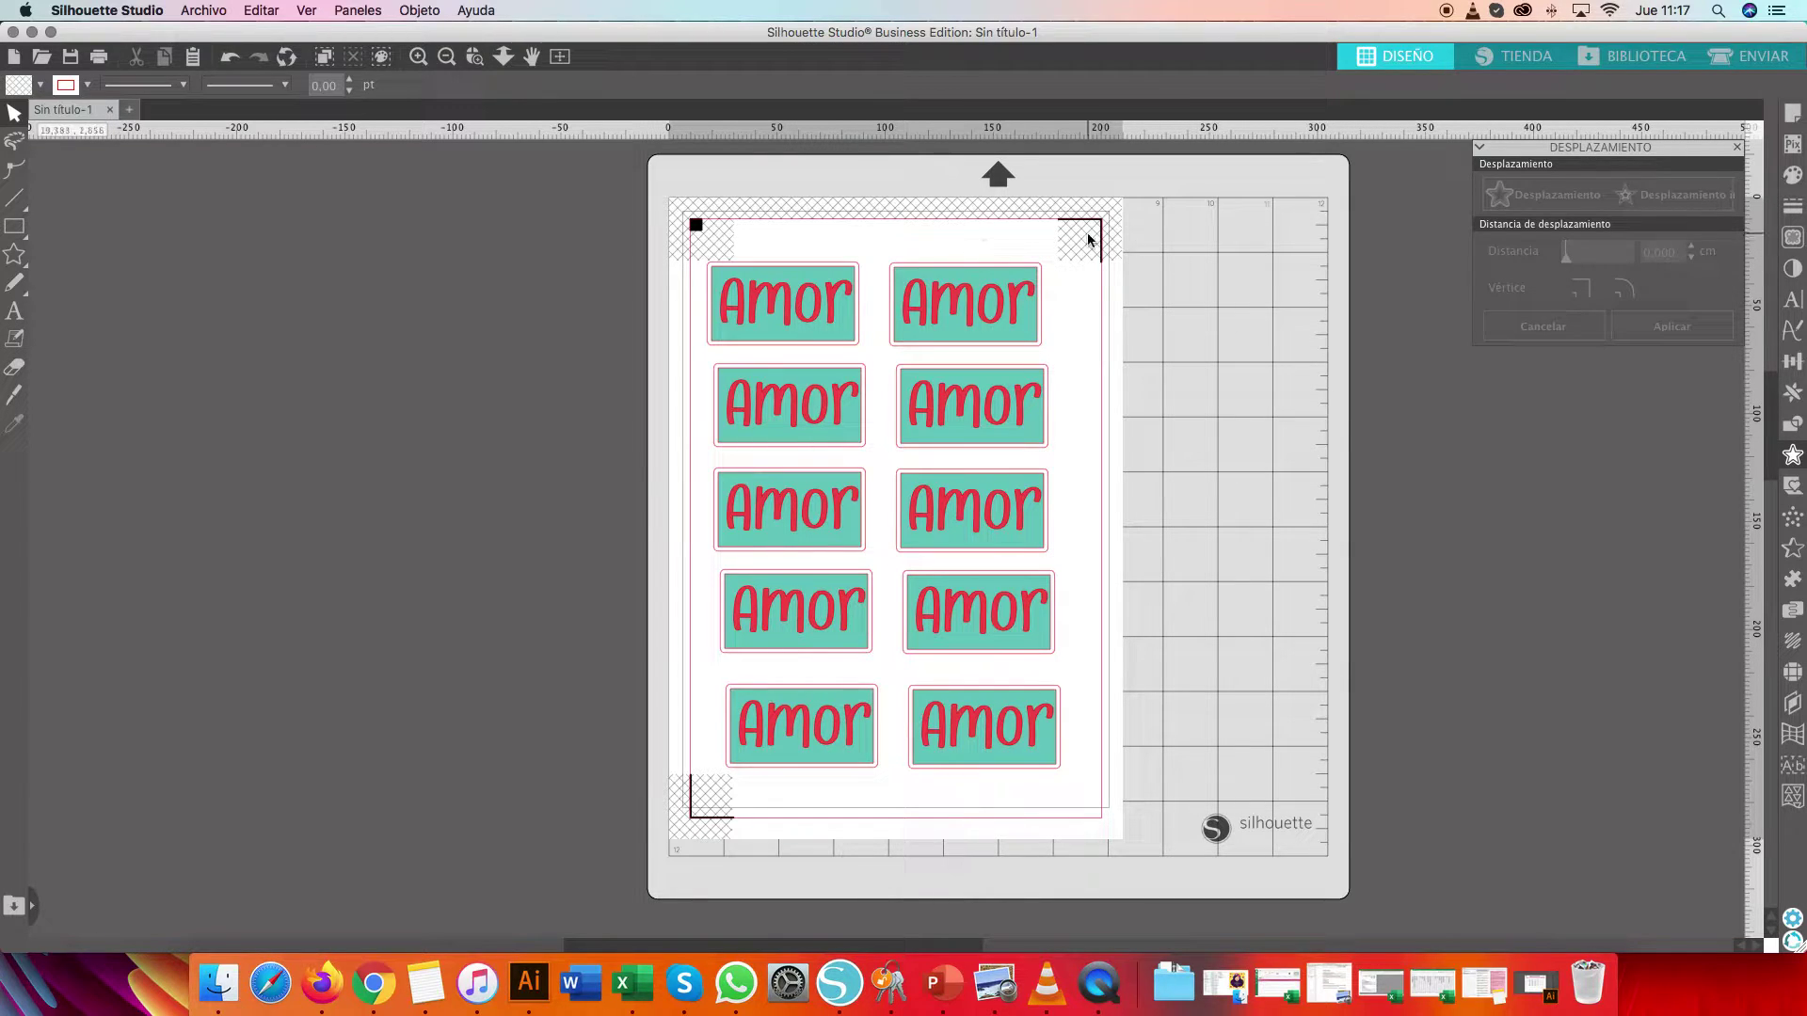
Delete all "Amor" labels except the upper-left one and move that one towards the page's upper middle
left_click_drag(1090, 280, 880, 791)
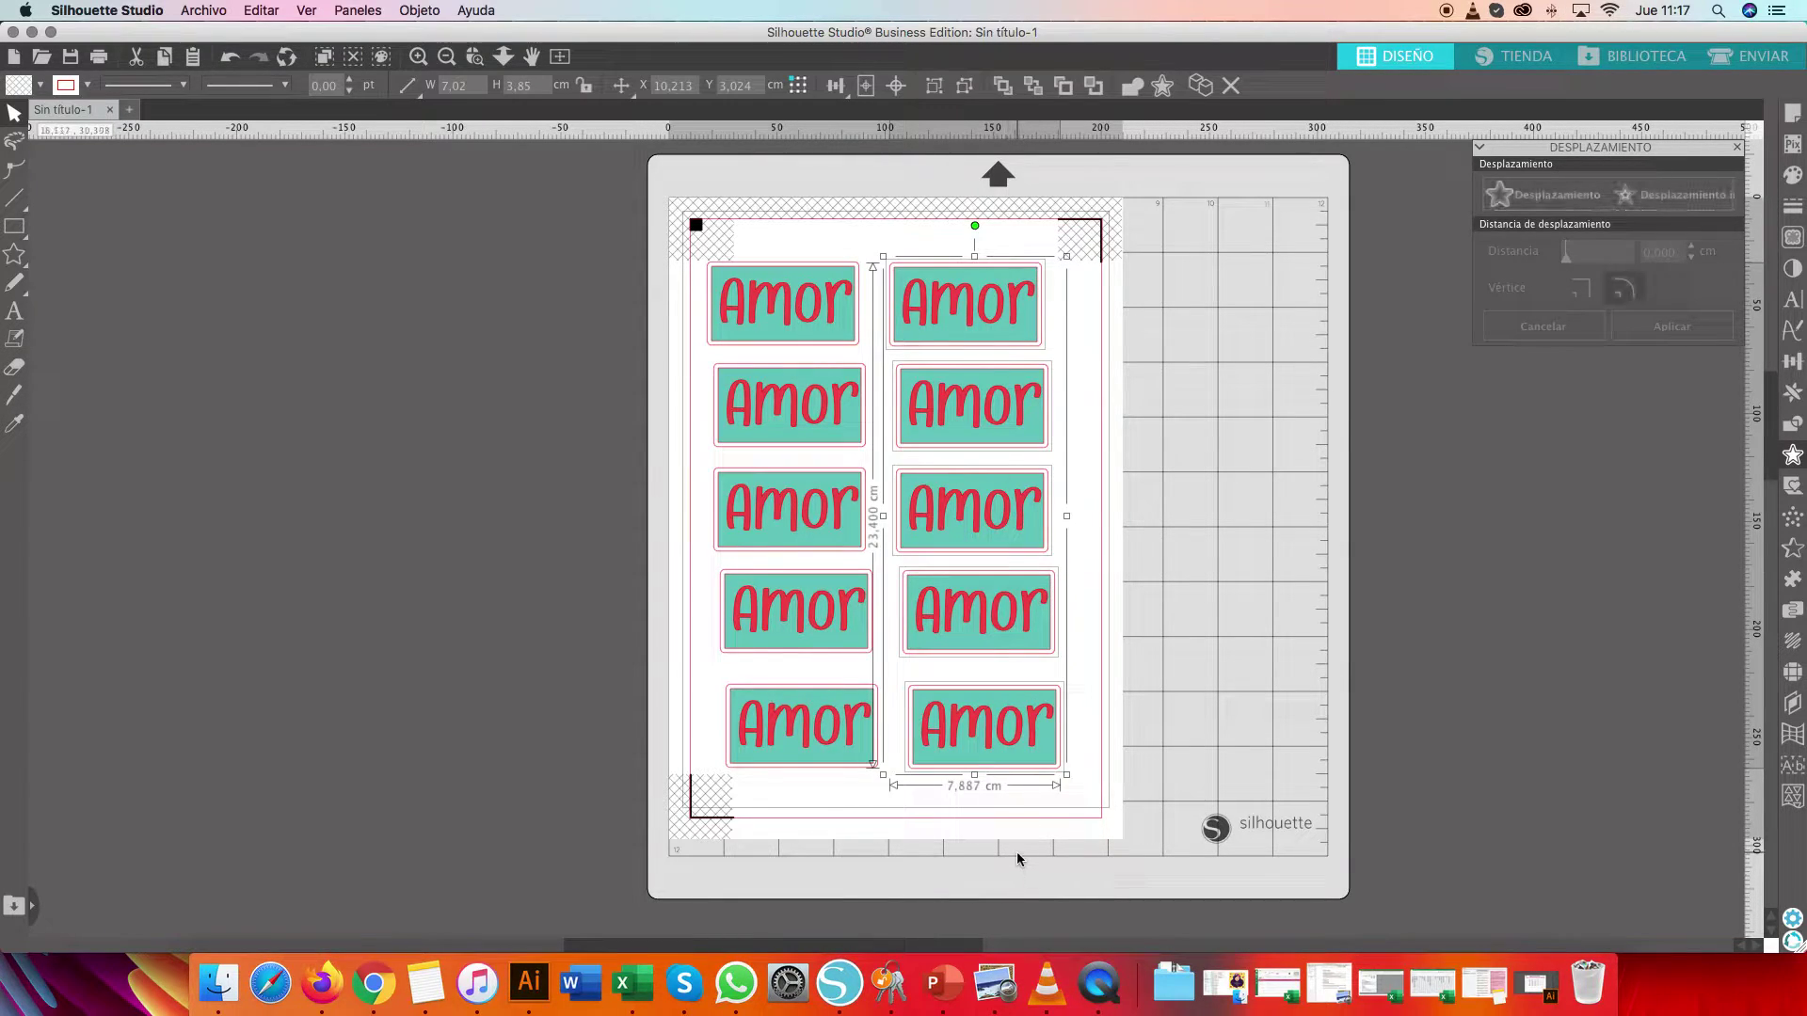
key("Delete")
left_click_drag(908, 810, 698, 356)
key("Delete")
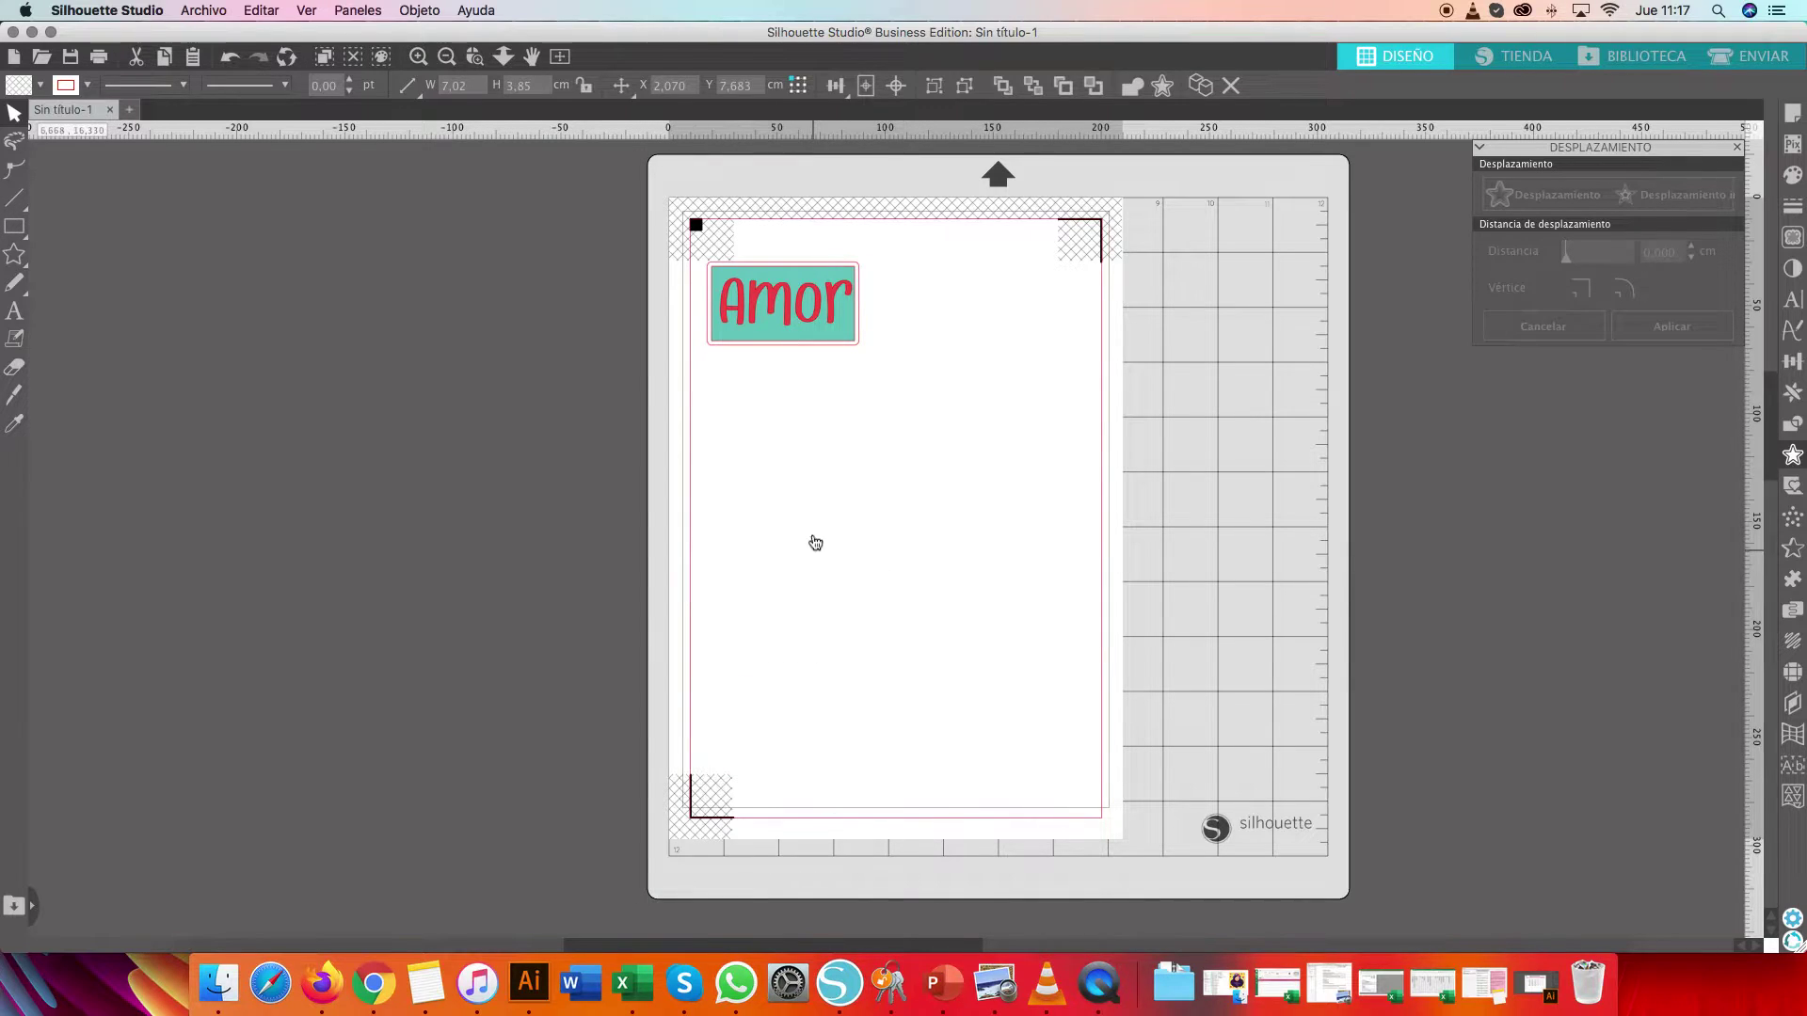
left_click_drag(808, 341, 890, 436)
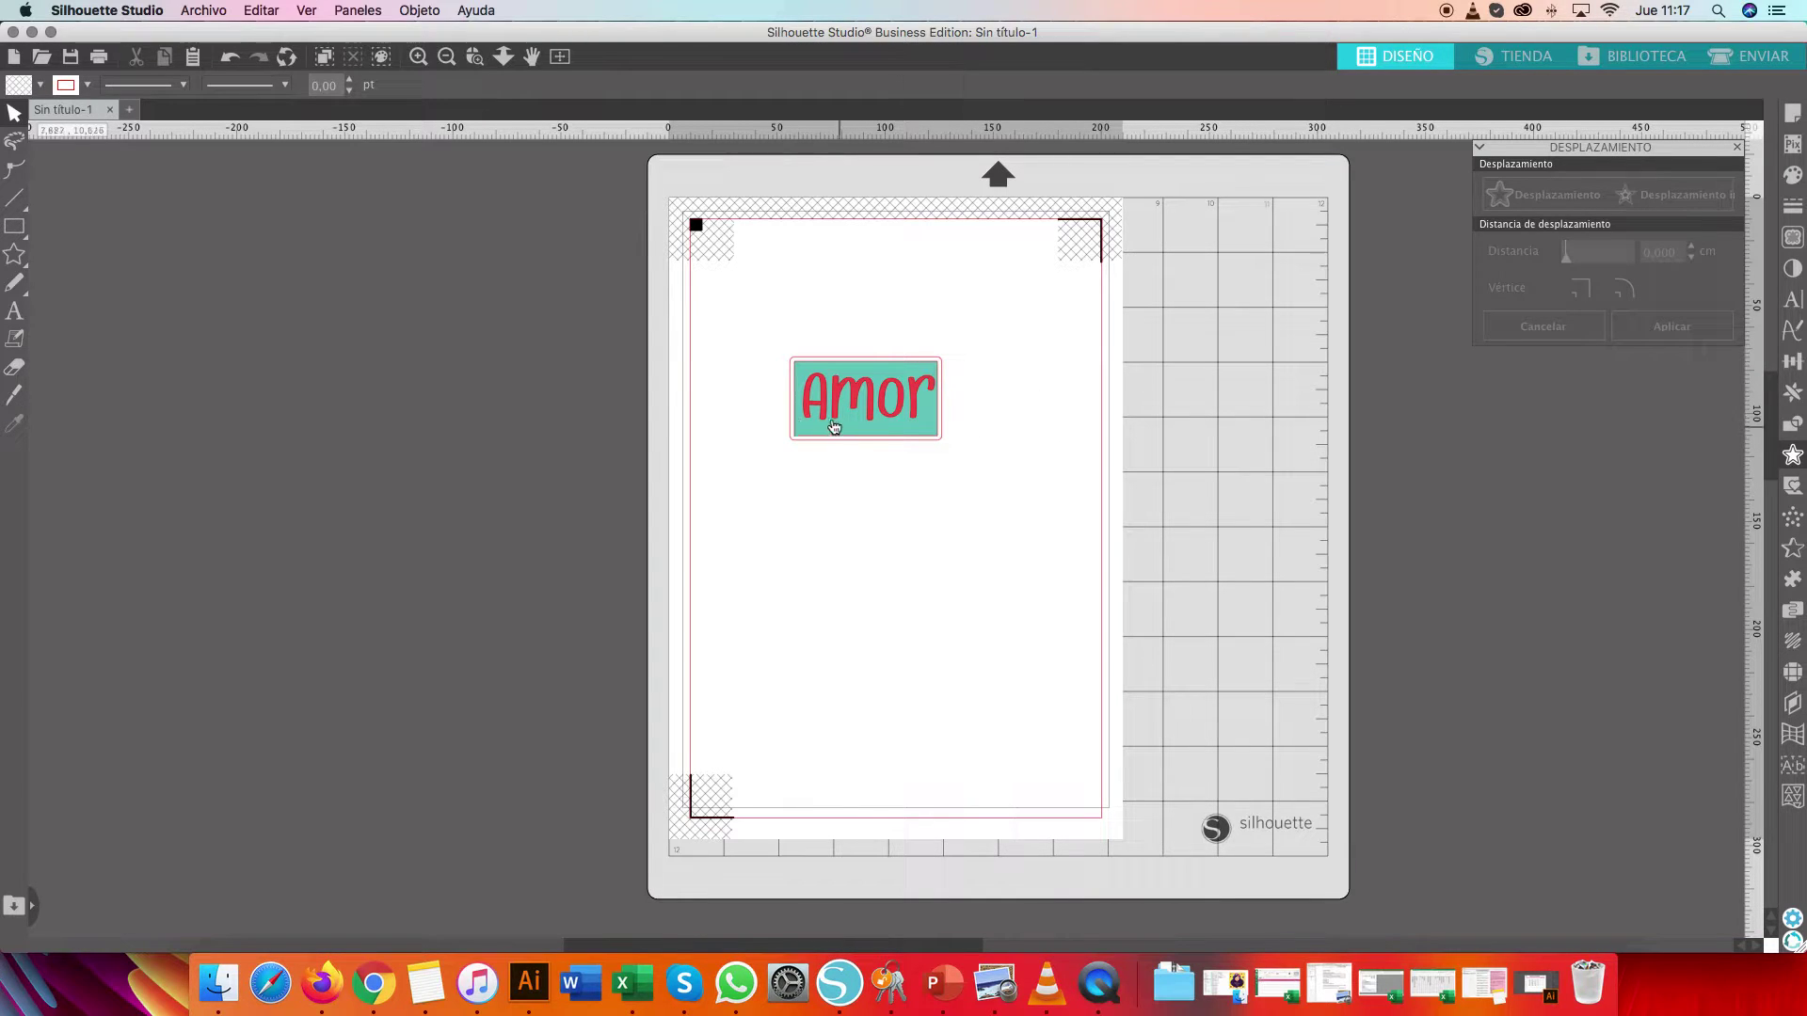
Resize the "Amor" label to exactly 10 cm wide and 7 cm high
left_click(894, 414)
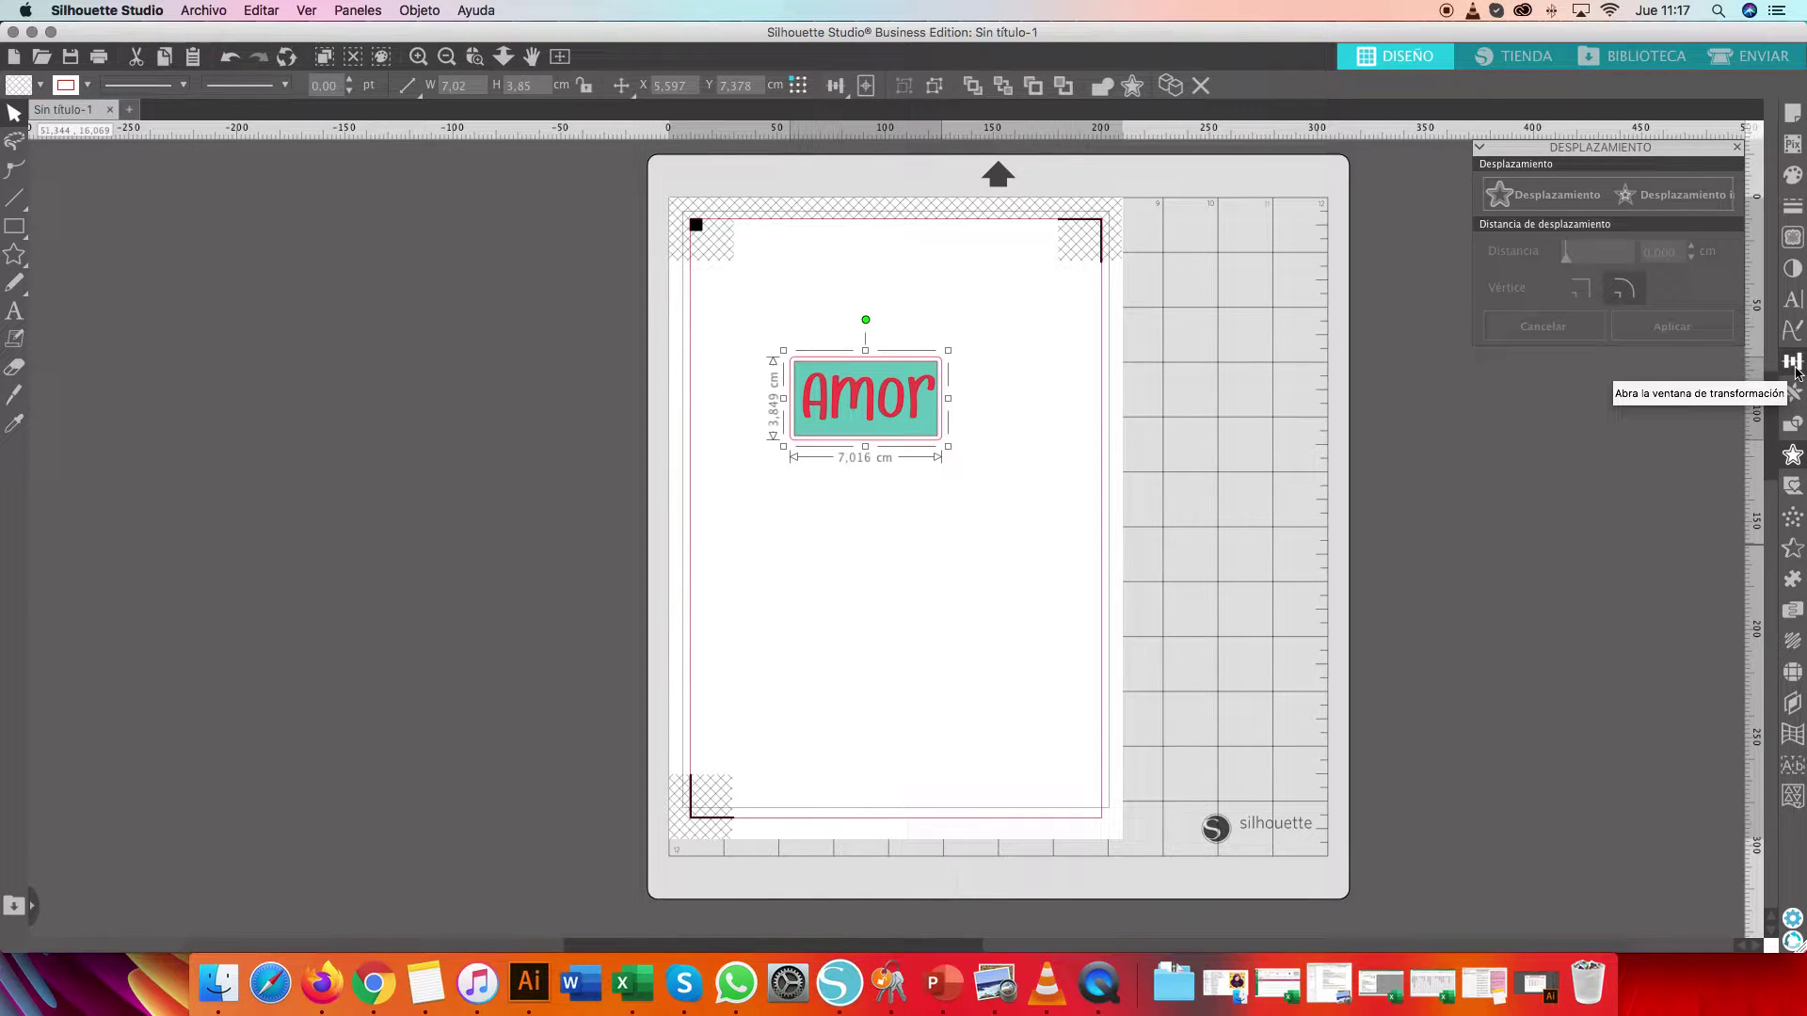
left_click(1793, 363)
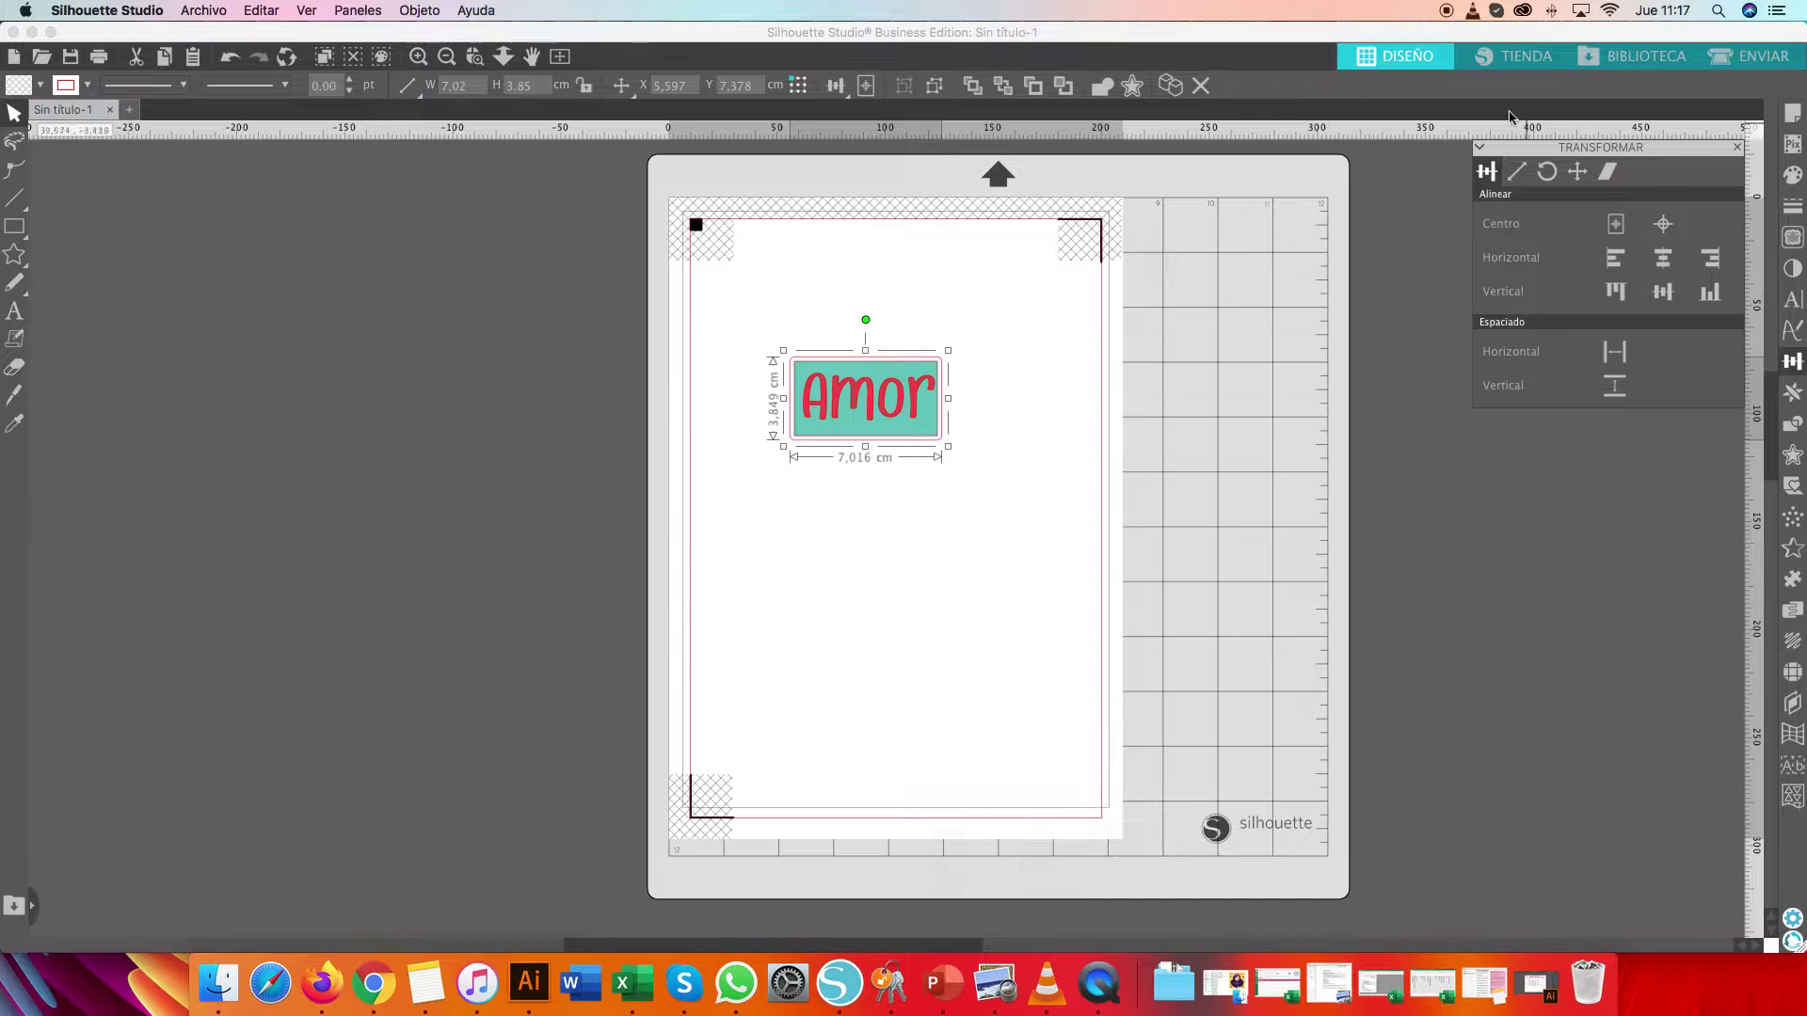
left_click(1519, 172)
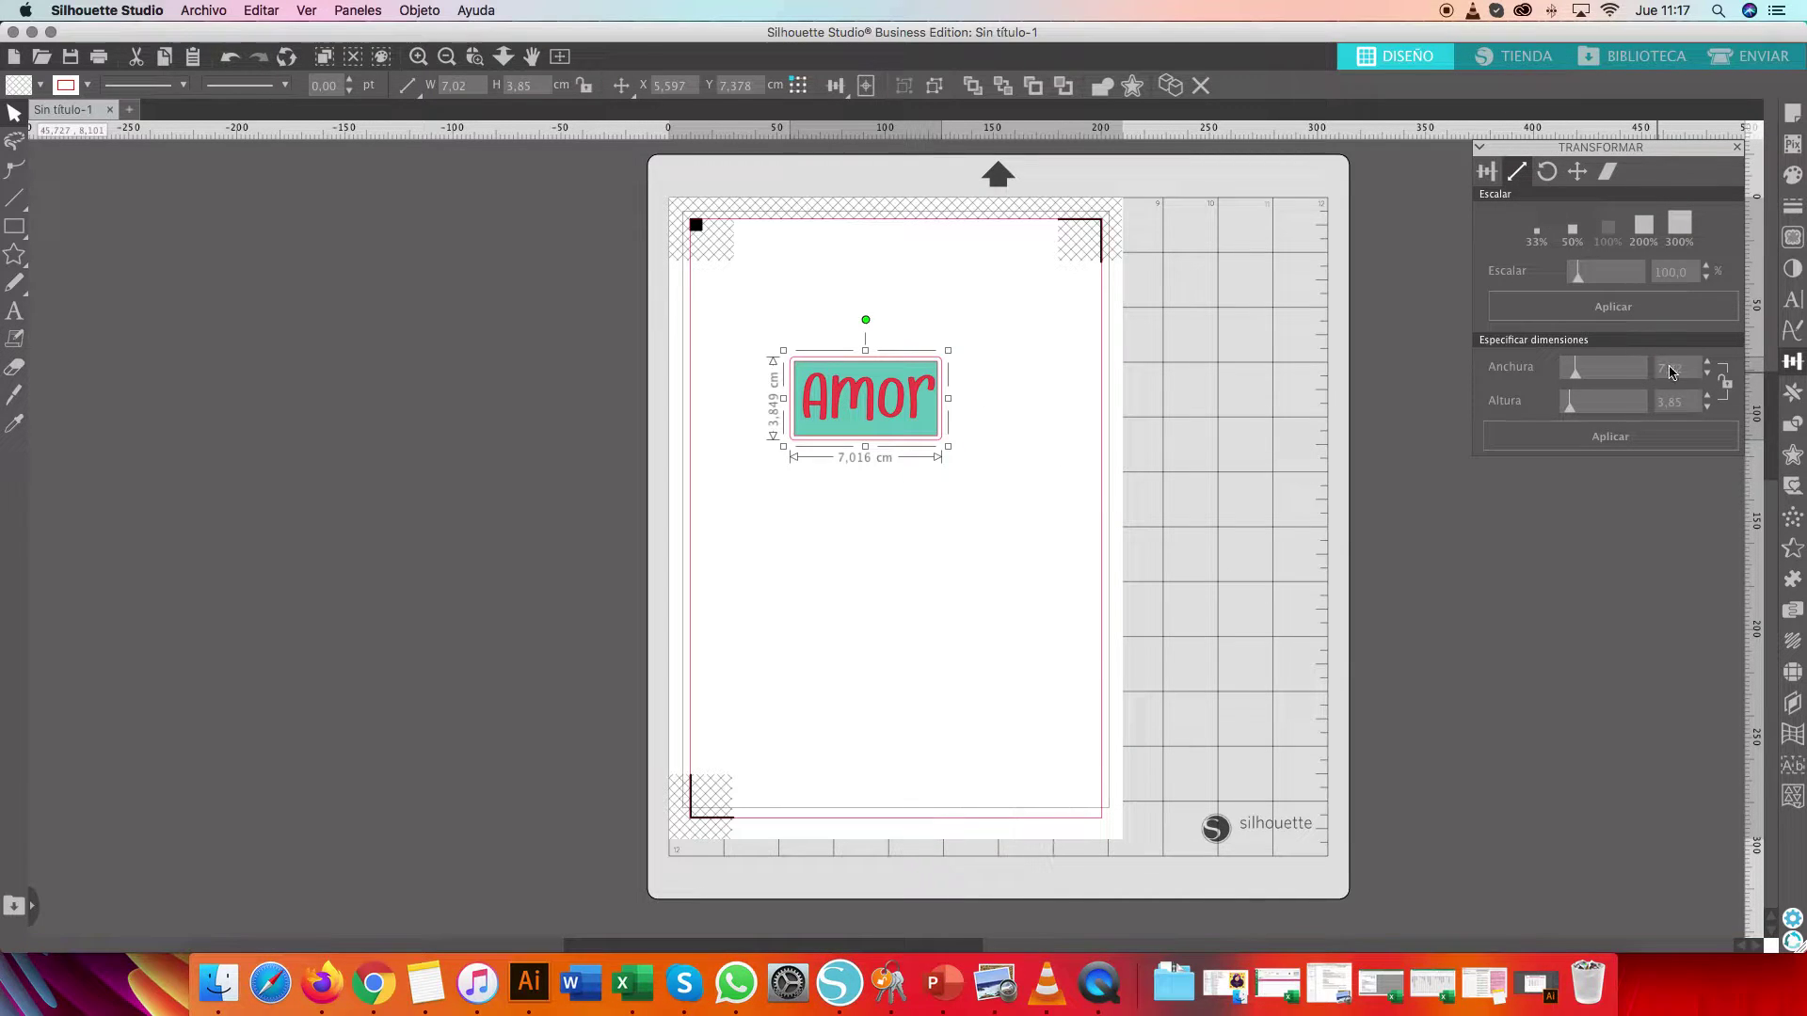
double_click(1683, 369)
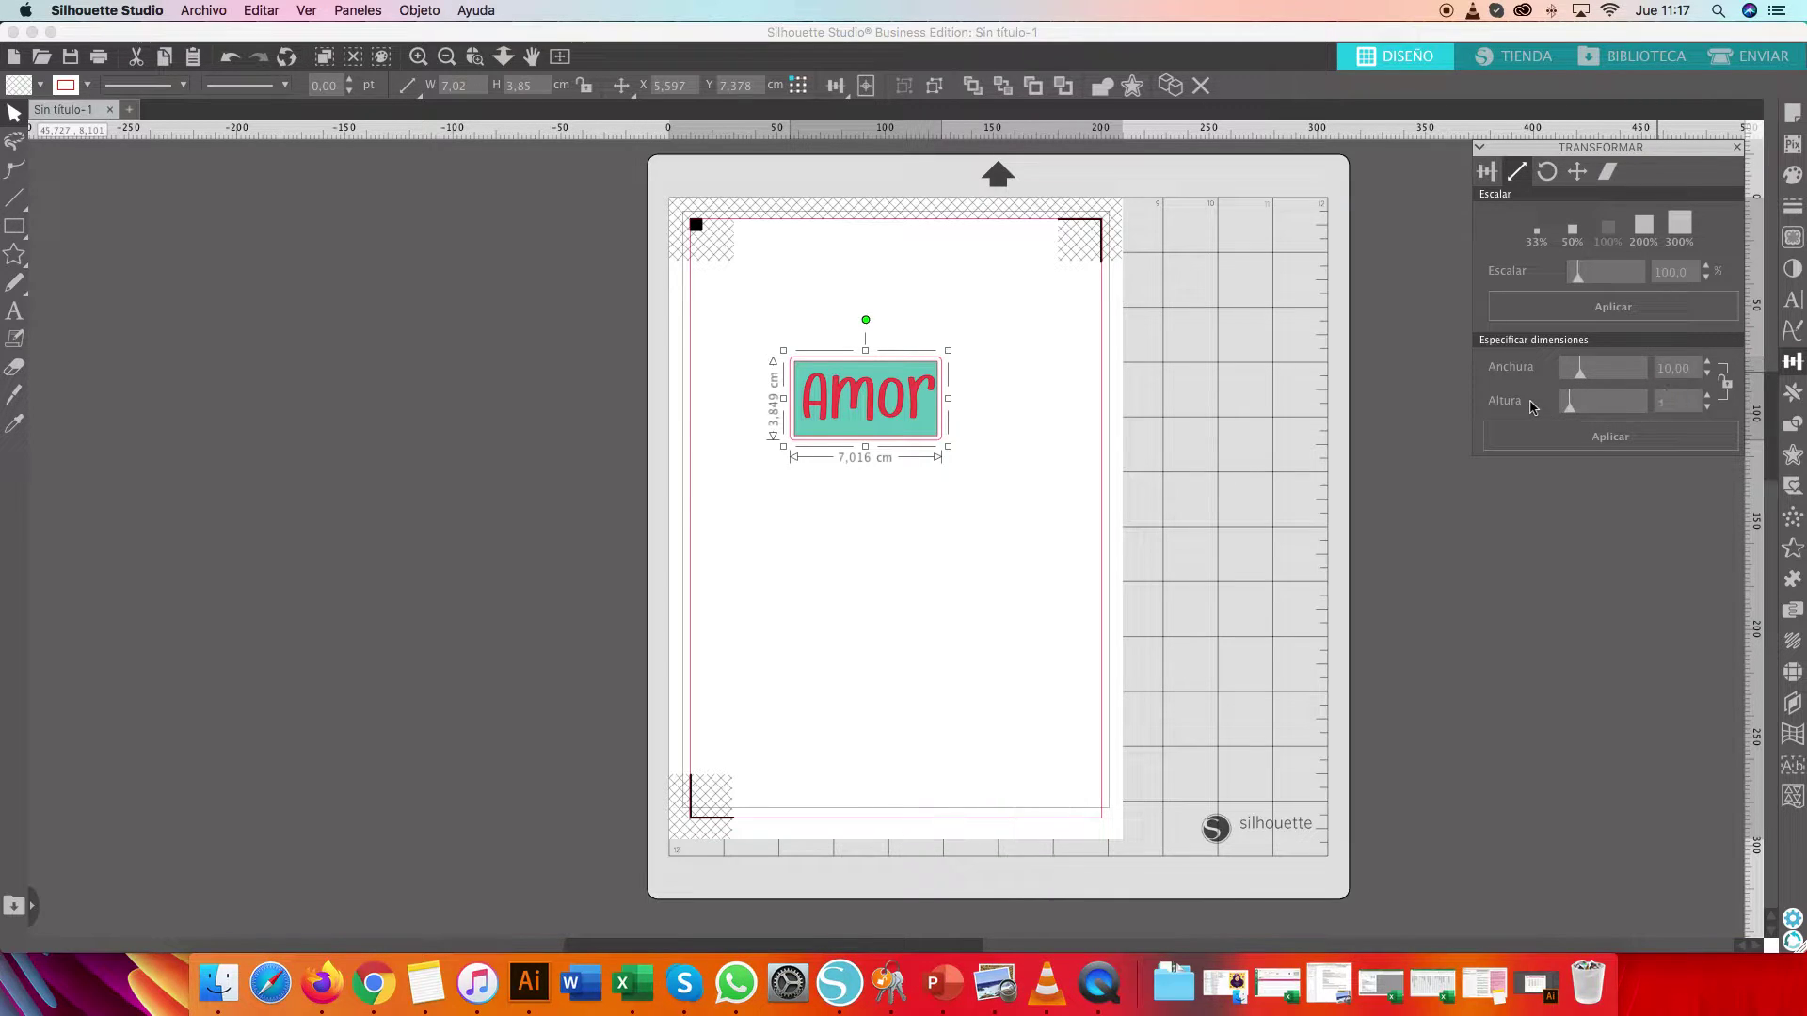
type("7")
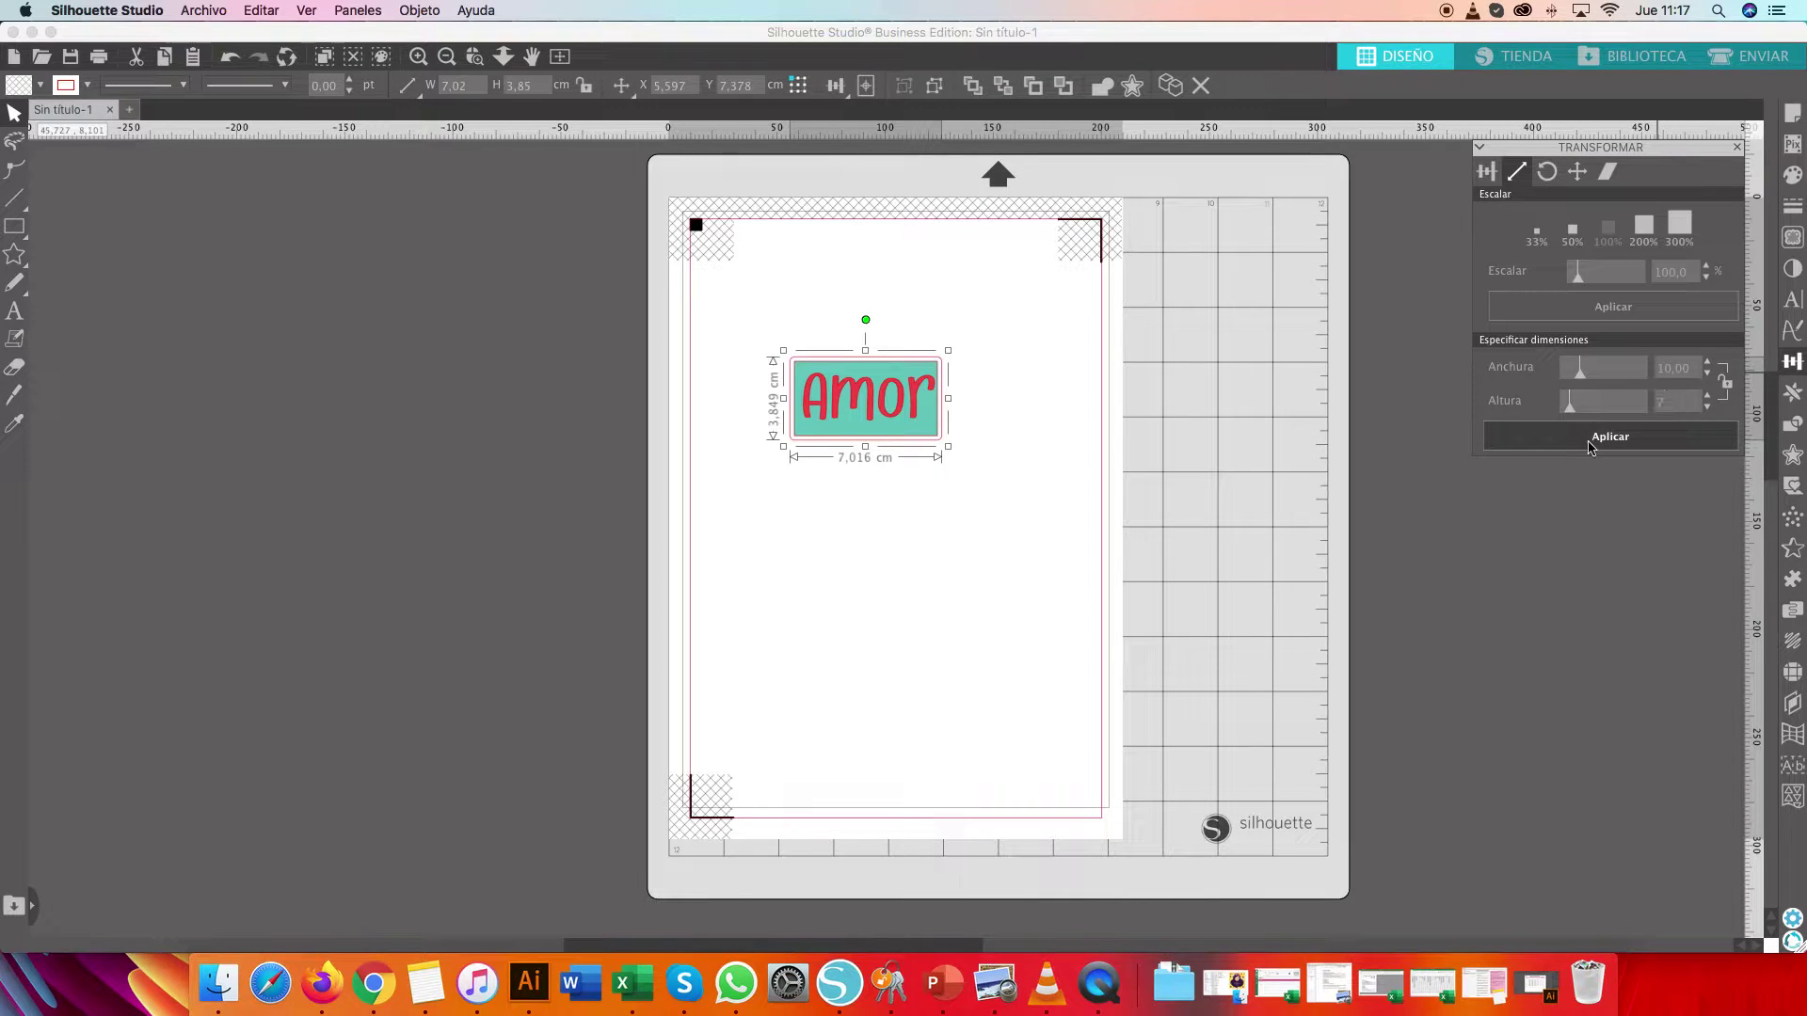
left_click(1590, 438)
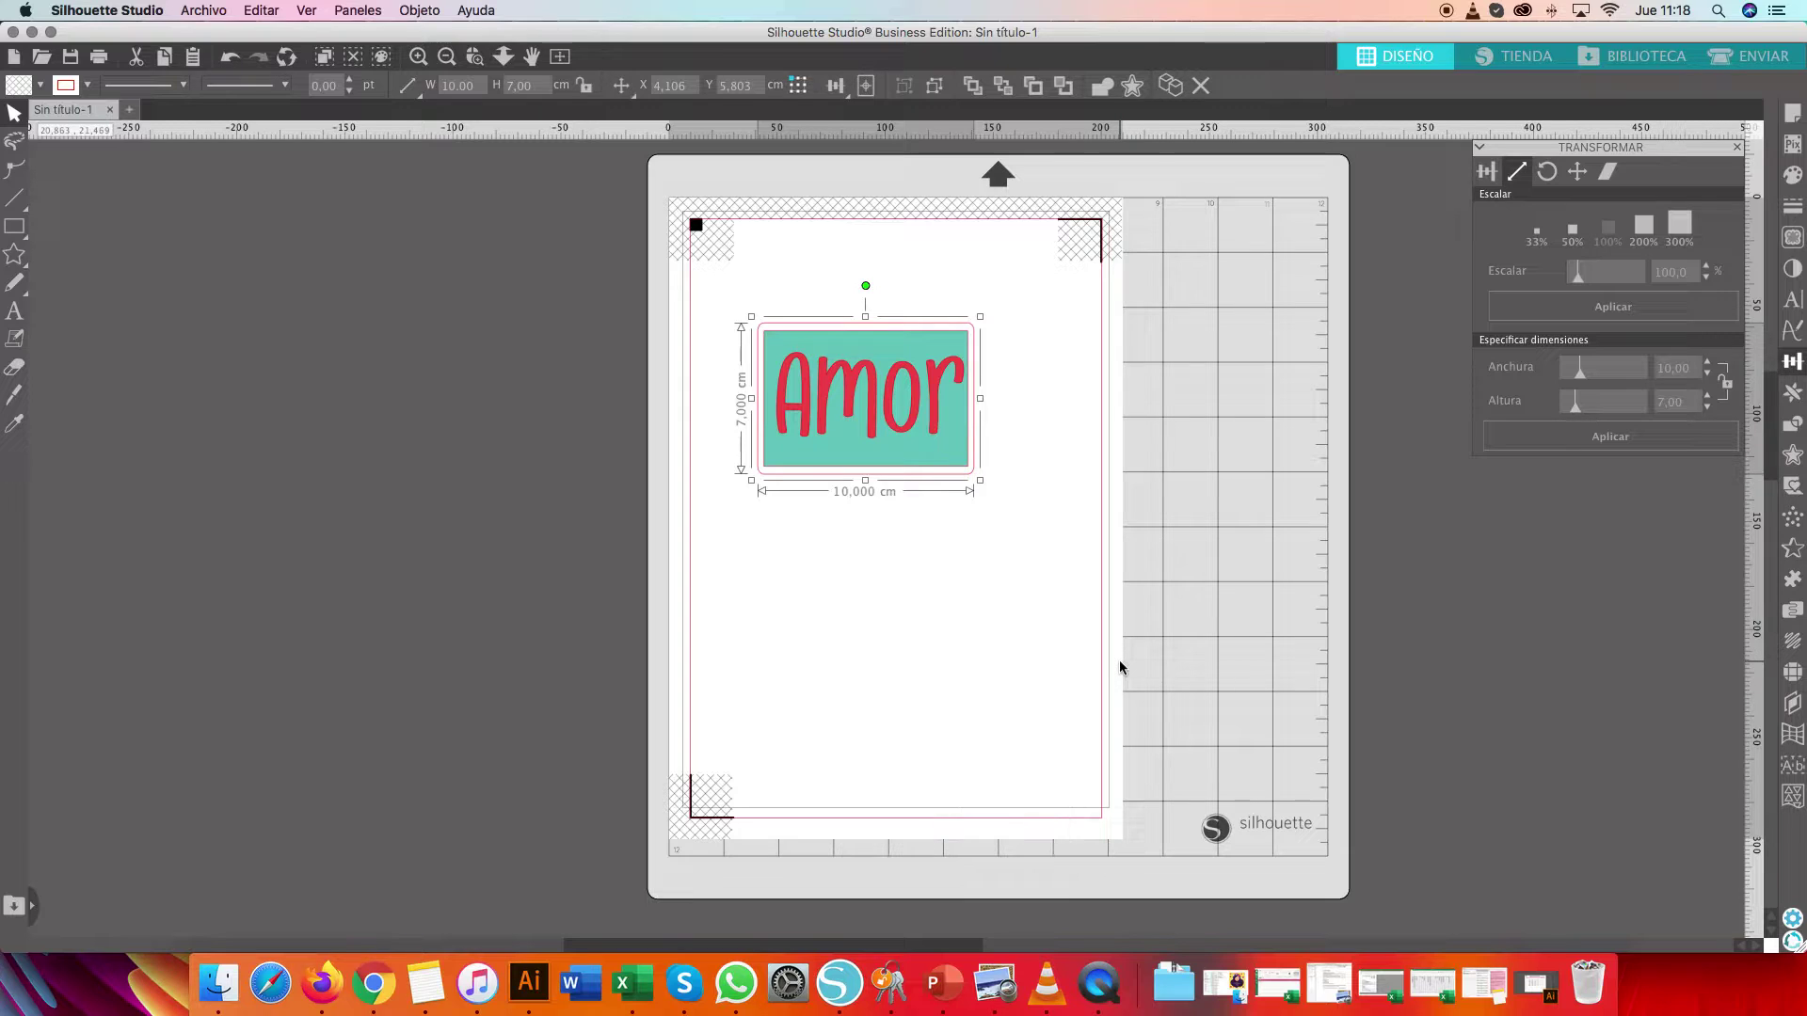
Lock the "Amor" label's proportions and enter a width of 10 cm
left_click(1090, 603)
left_click(907, 455)
left_click(1728, 386)
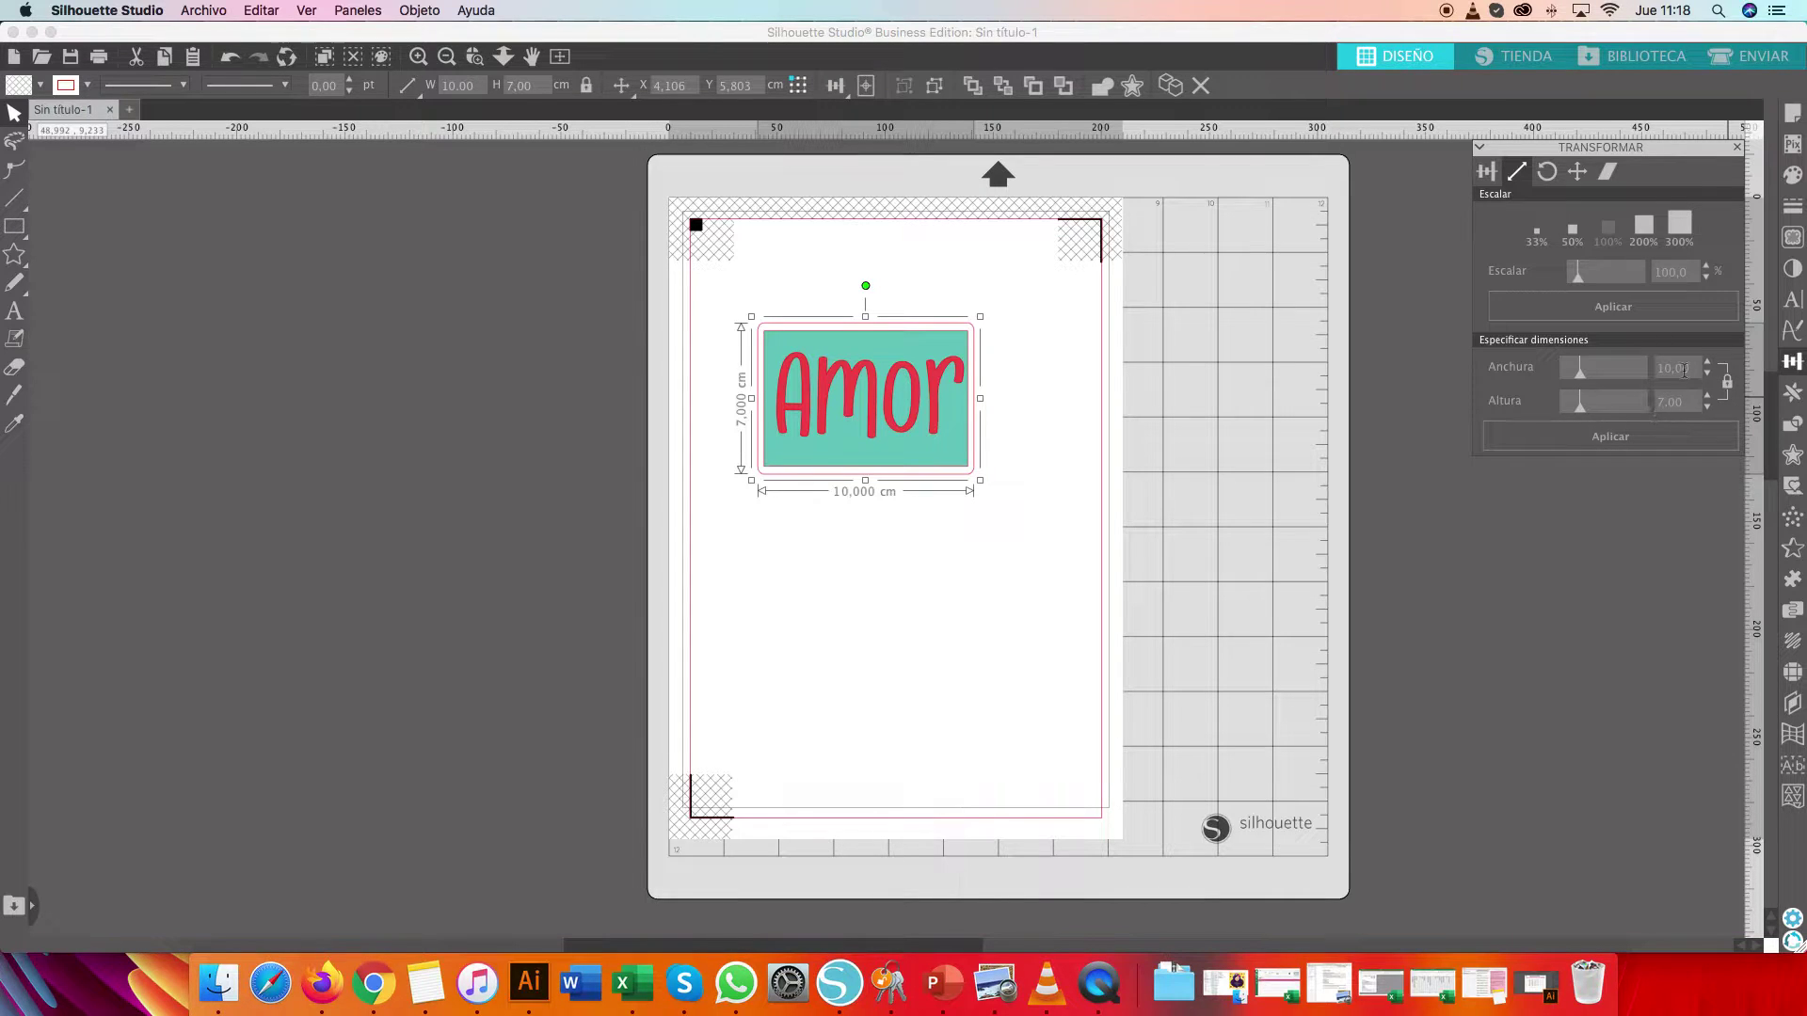
left_click_drag(1694, 368, 1558, 366)
type("10")
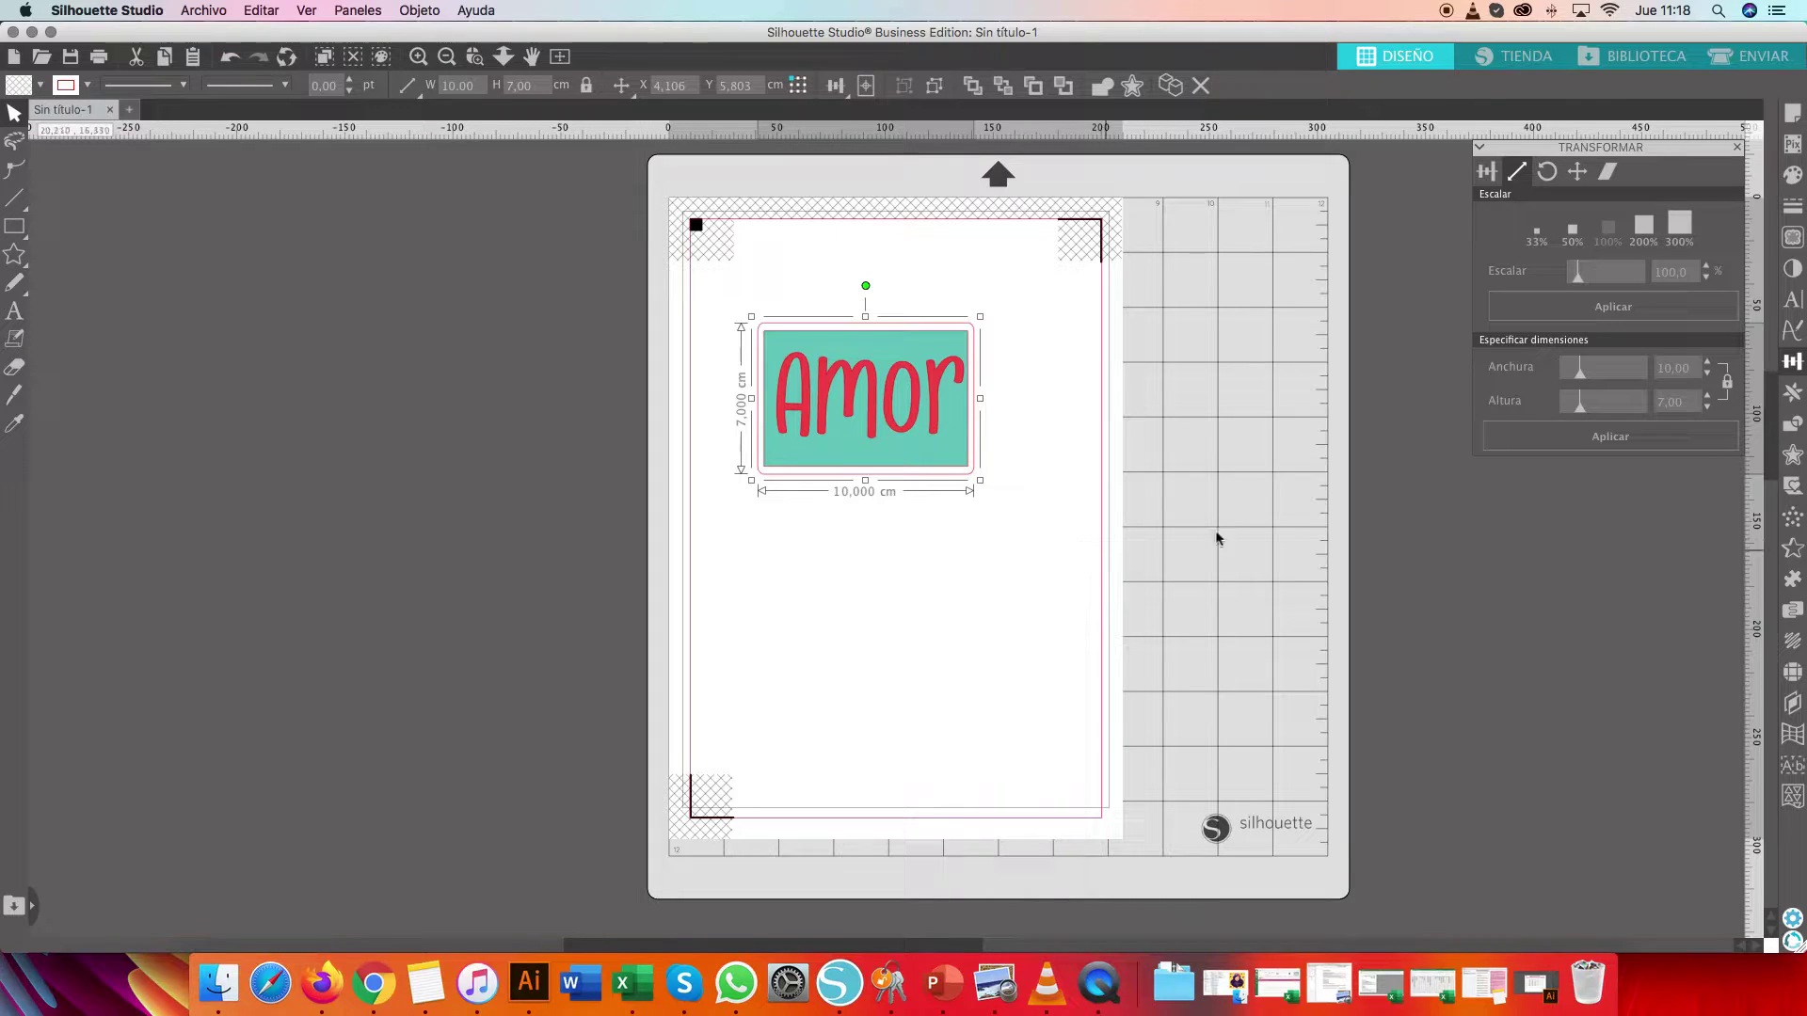
Move the "Amor" label off the page into the empty workspace to its left
mouse_move(869, 381)
left_mouse_down()
mouse_move(619, 403)
mouse_move(483, 378)
mouse_move(469, 343)
mouse_move(475, 386)
mouse_move(861, 407)
left_mouse_up()
left_click(835, 516)
key("super+z")
key("super+z")
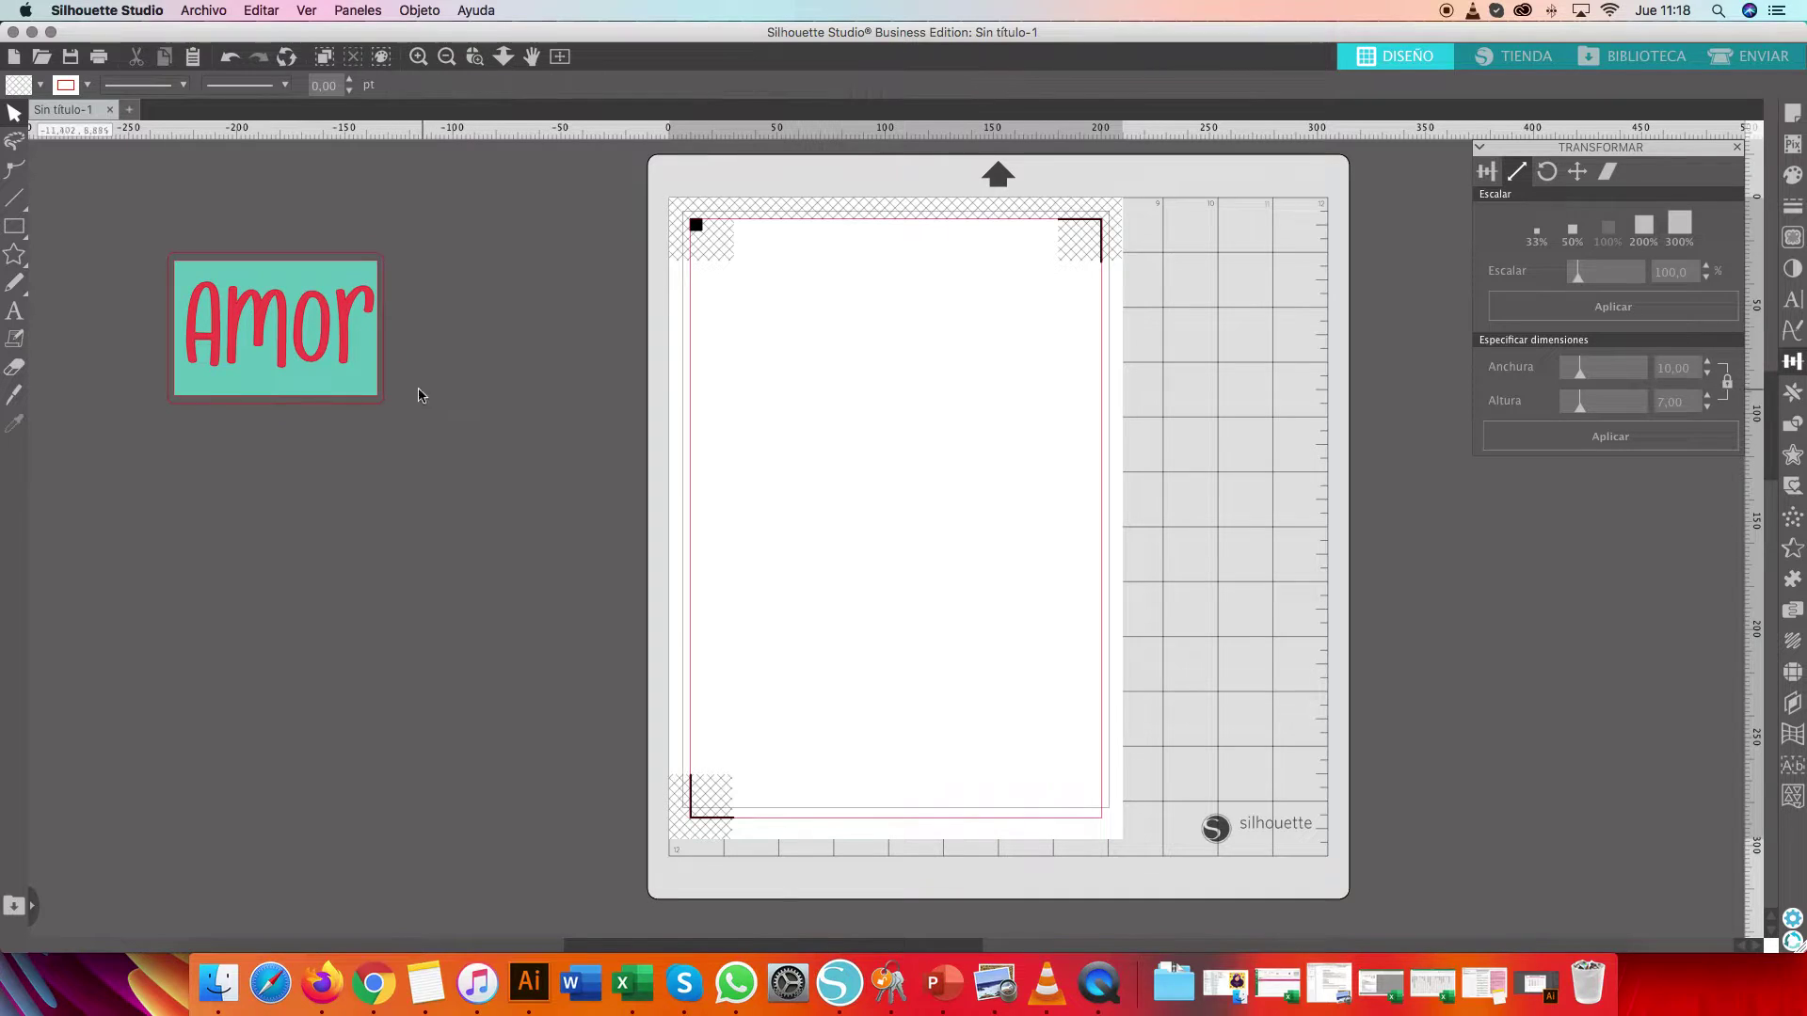
left_click(264, 341)
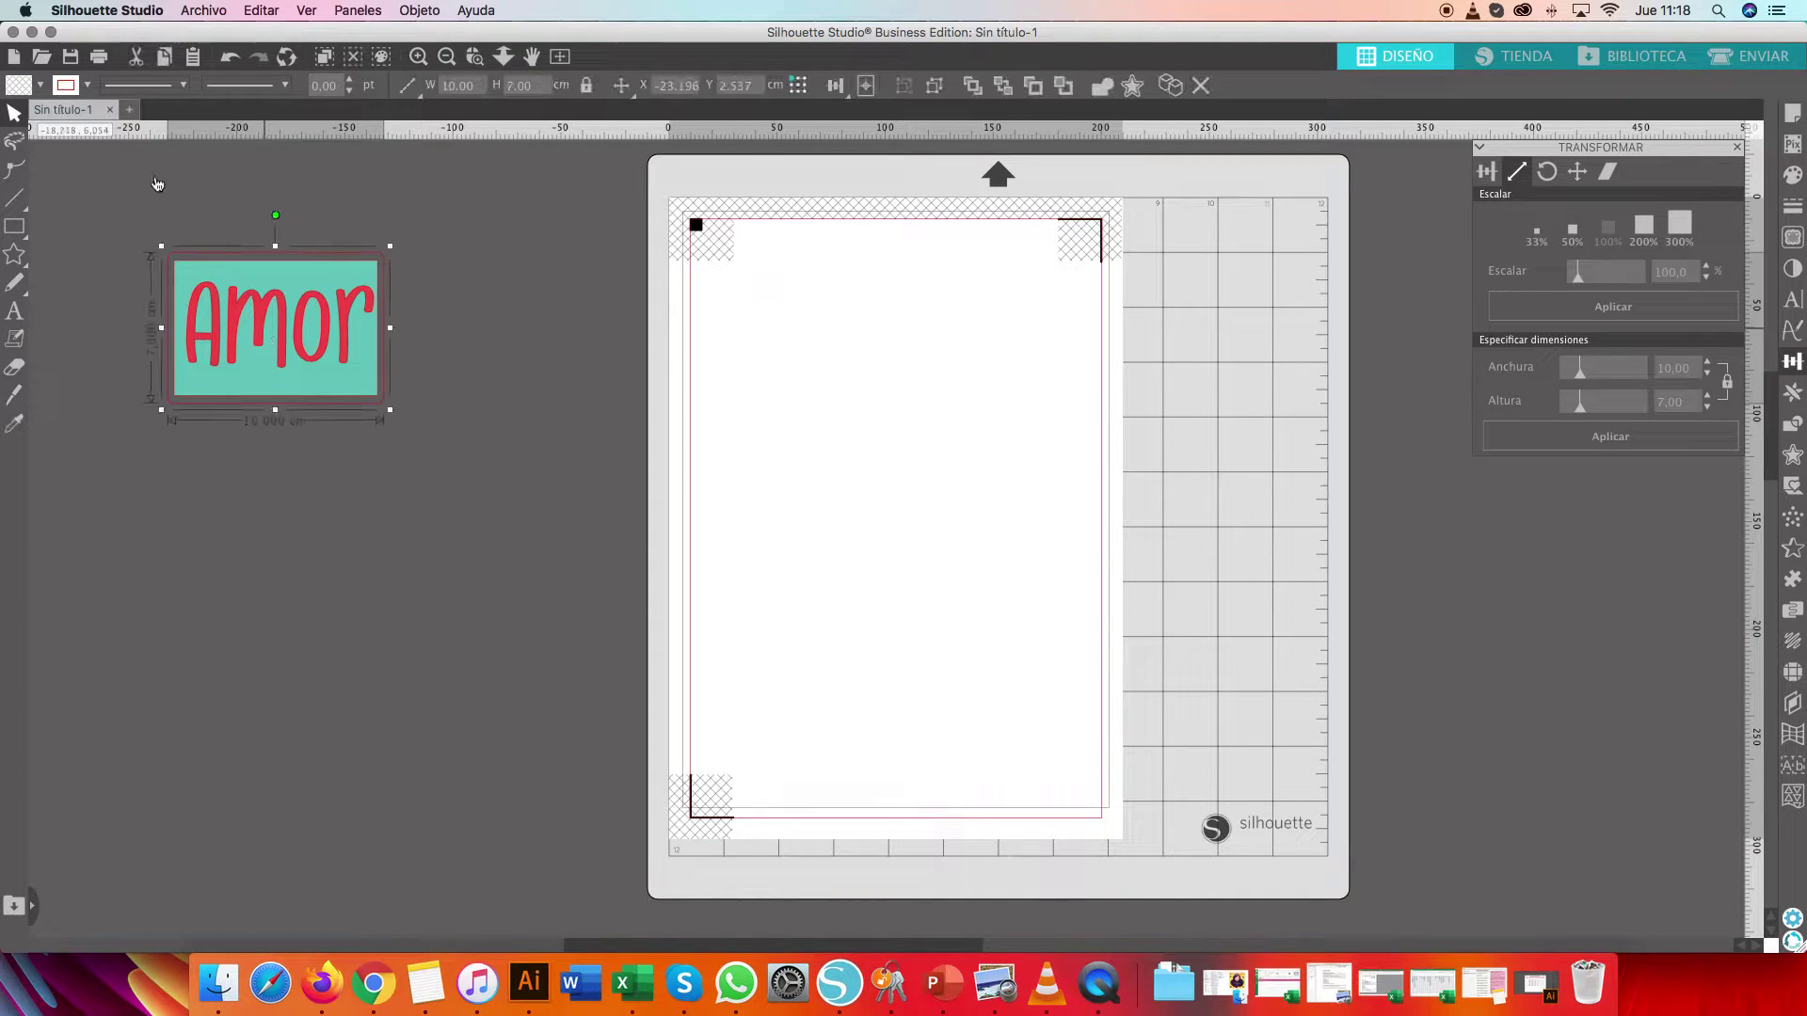
Open the image "dia de la mujer_Mesa de trabajo 1.png" from the Escritorio folder
left_click(208, 11)
left_click(587, 310)
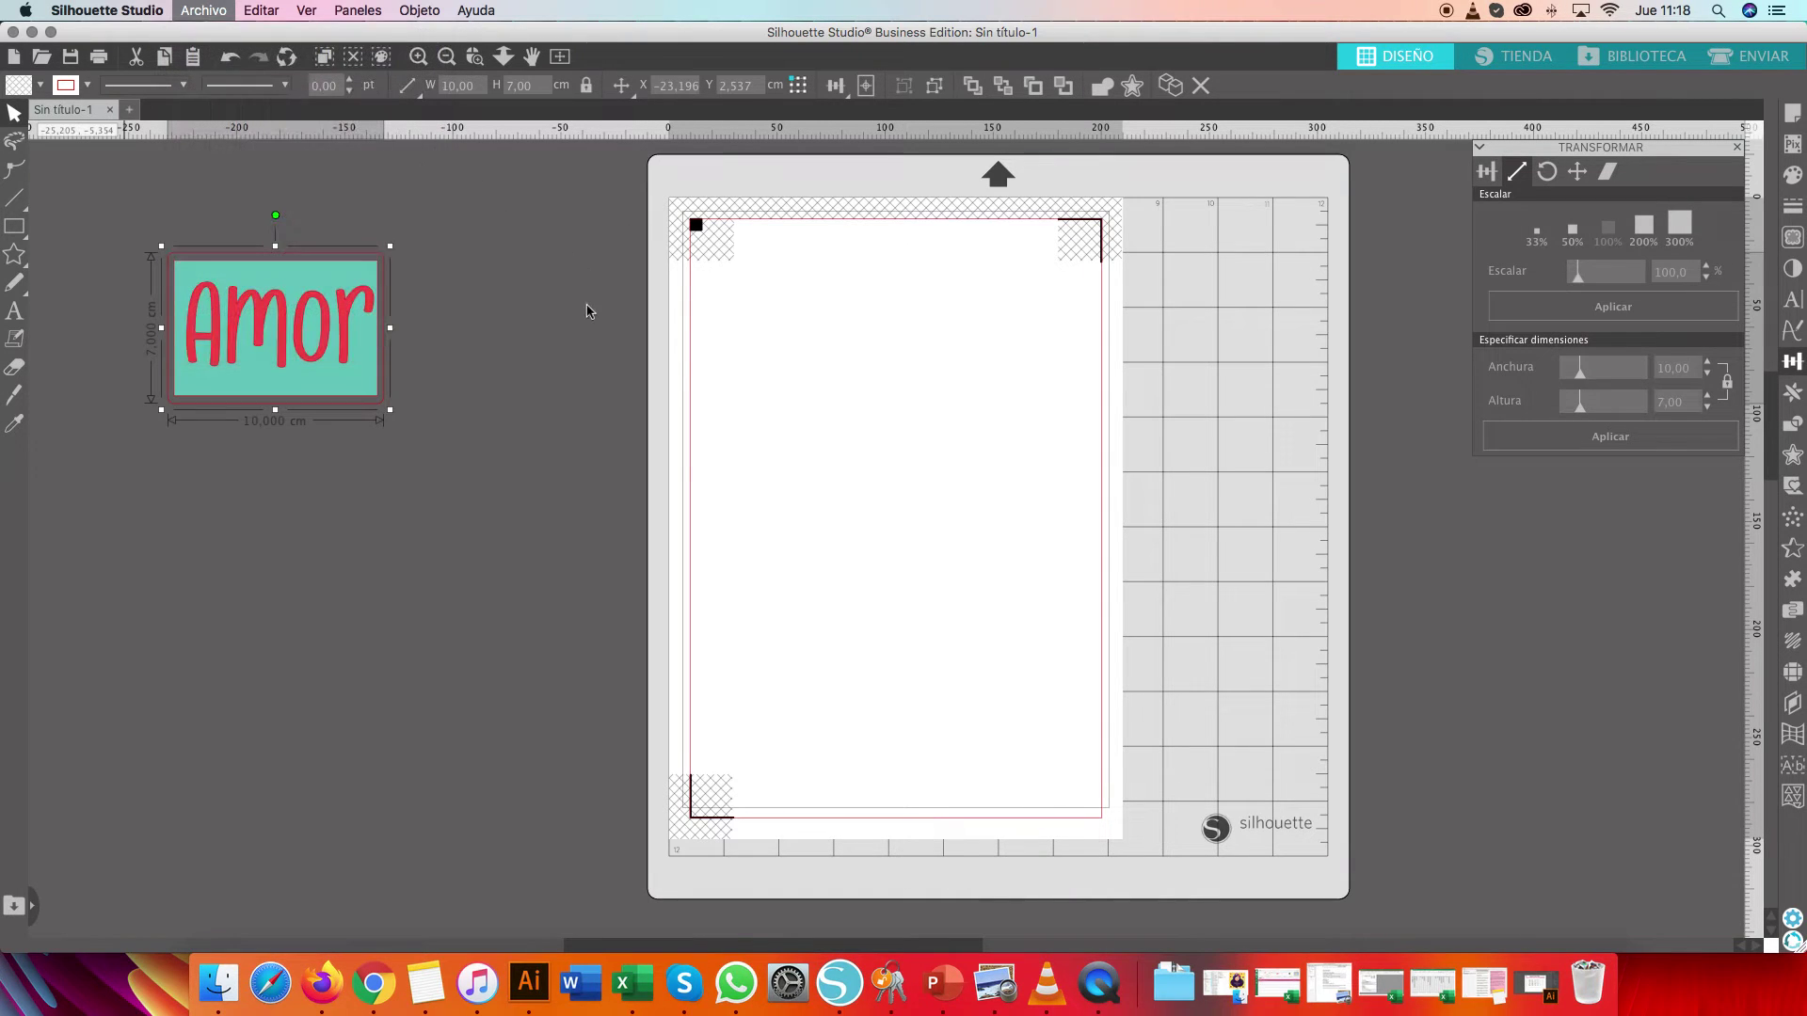
key("super+o")
left_click_drag(901, 321, 907, 374)
left_click(808, 415)
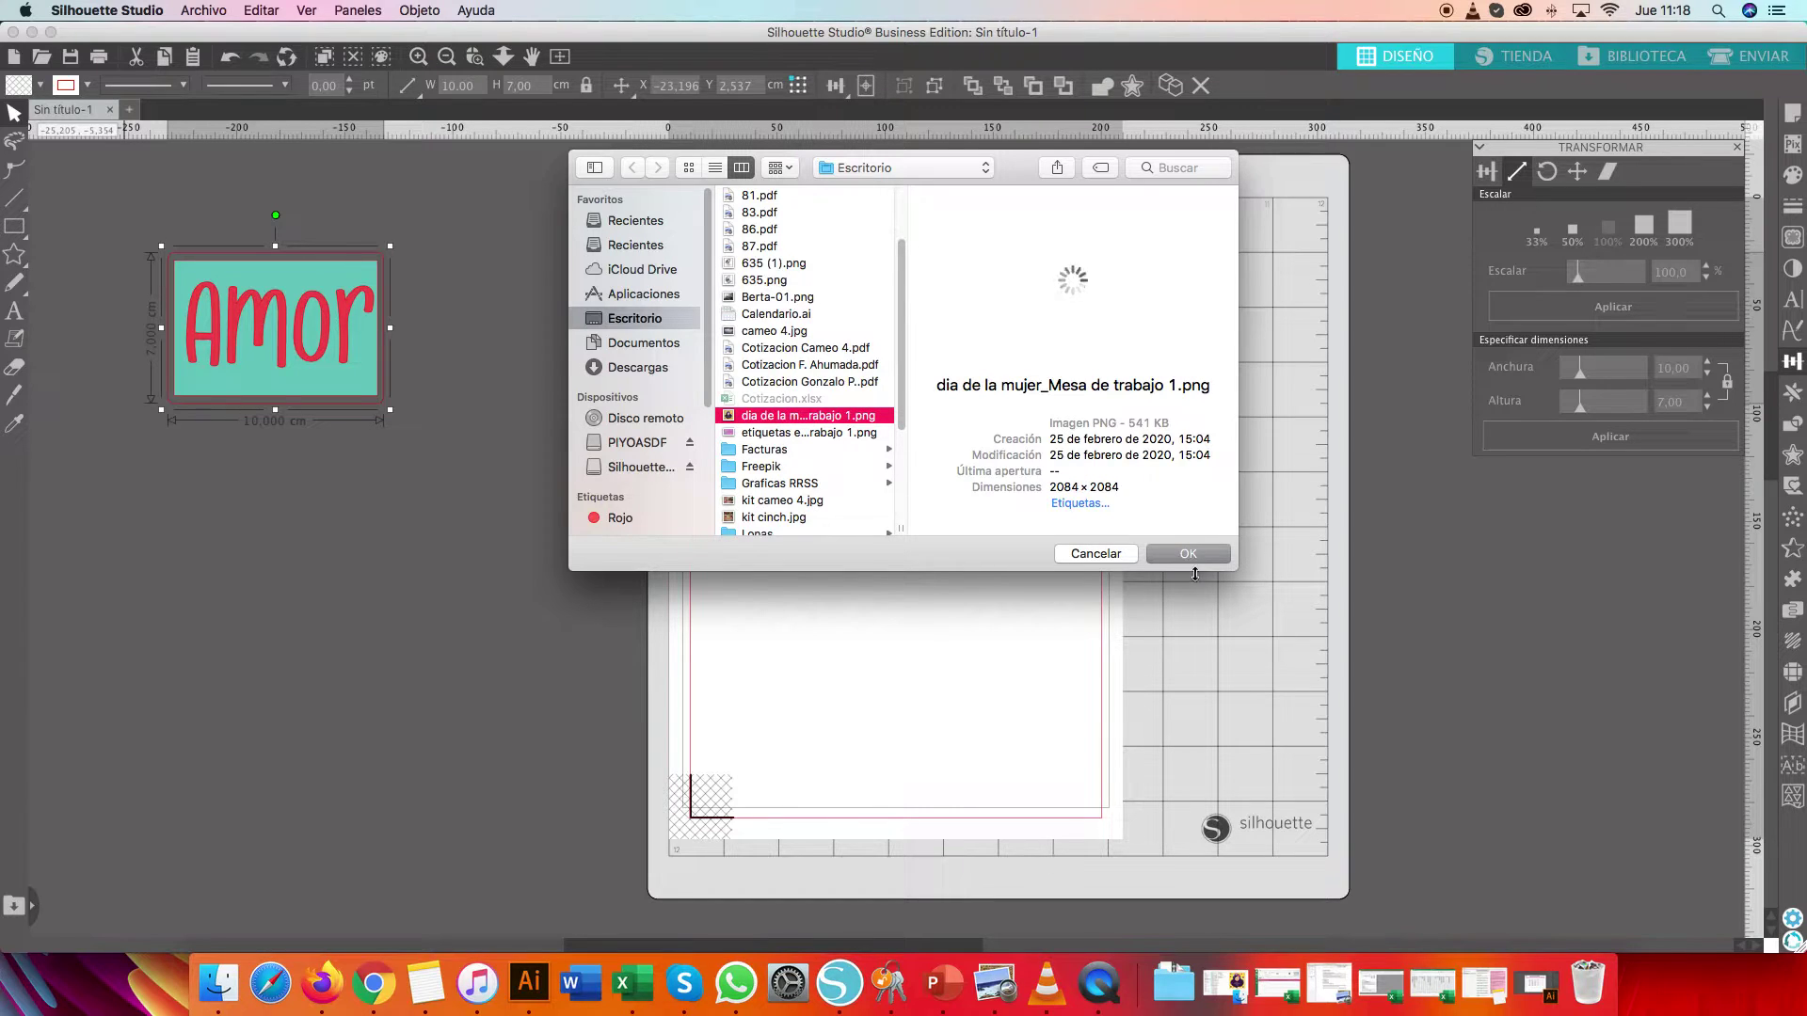
left_click(1189, 555)
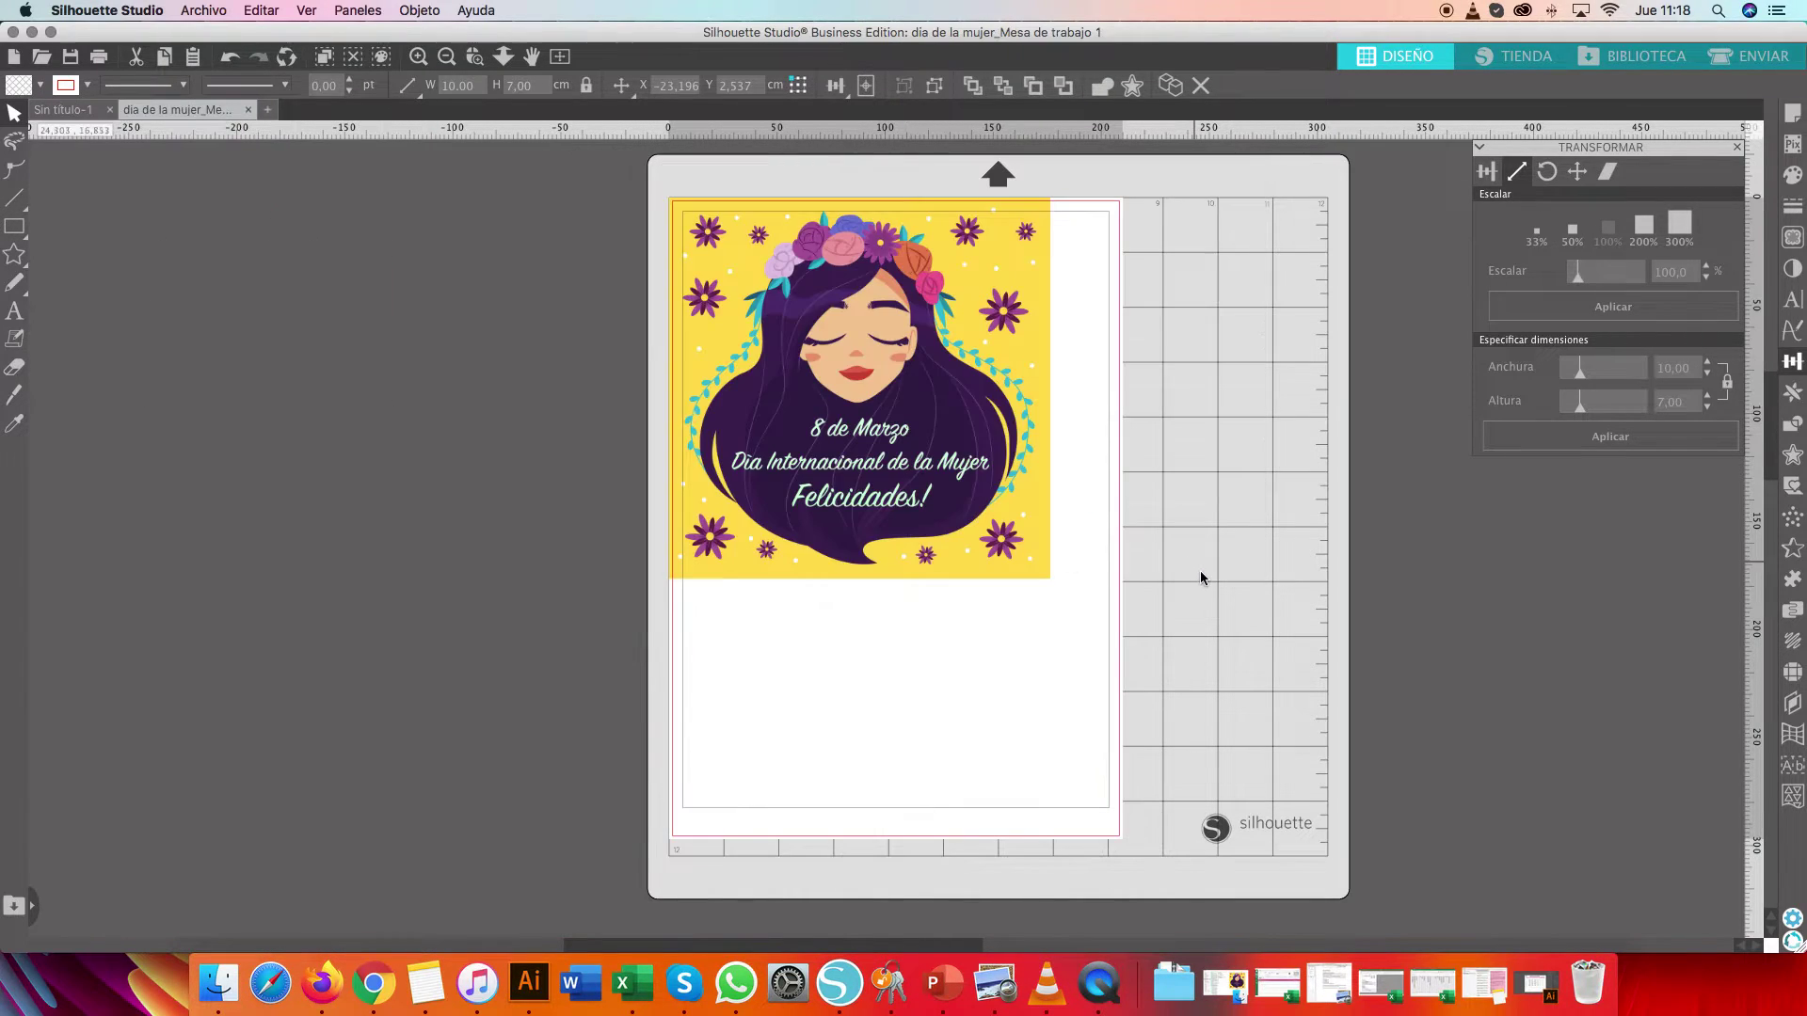
Cut the woman illustration from its own document and paste it into the "Sin título-1" document
left_click(80, 113)
left_click(184, 111)
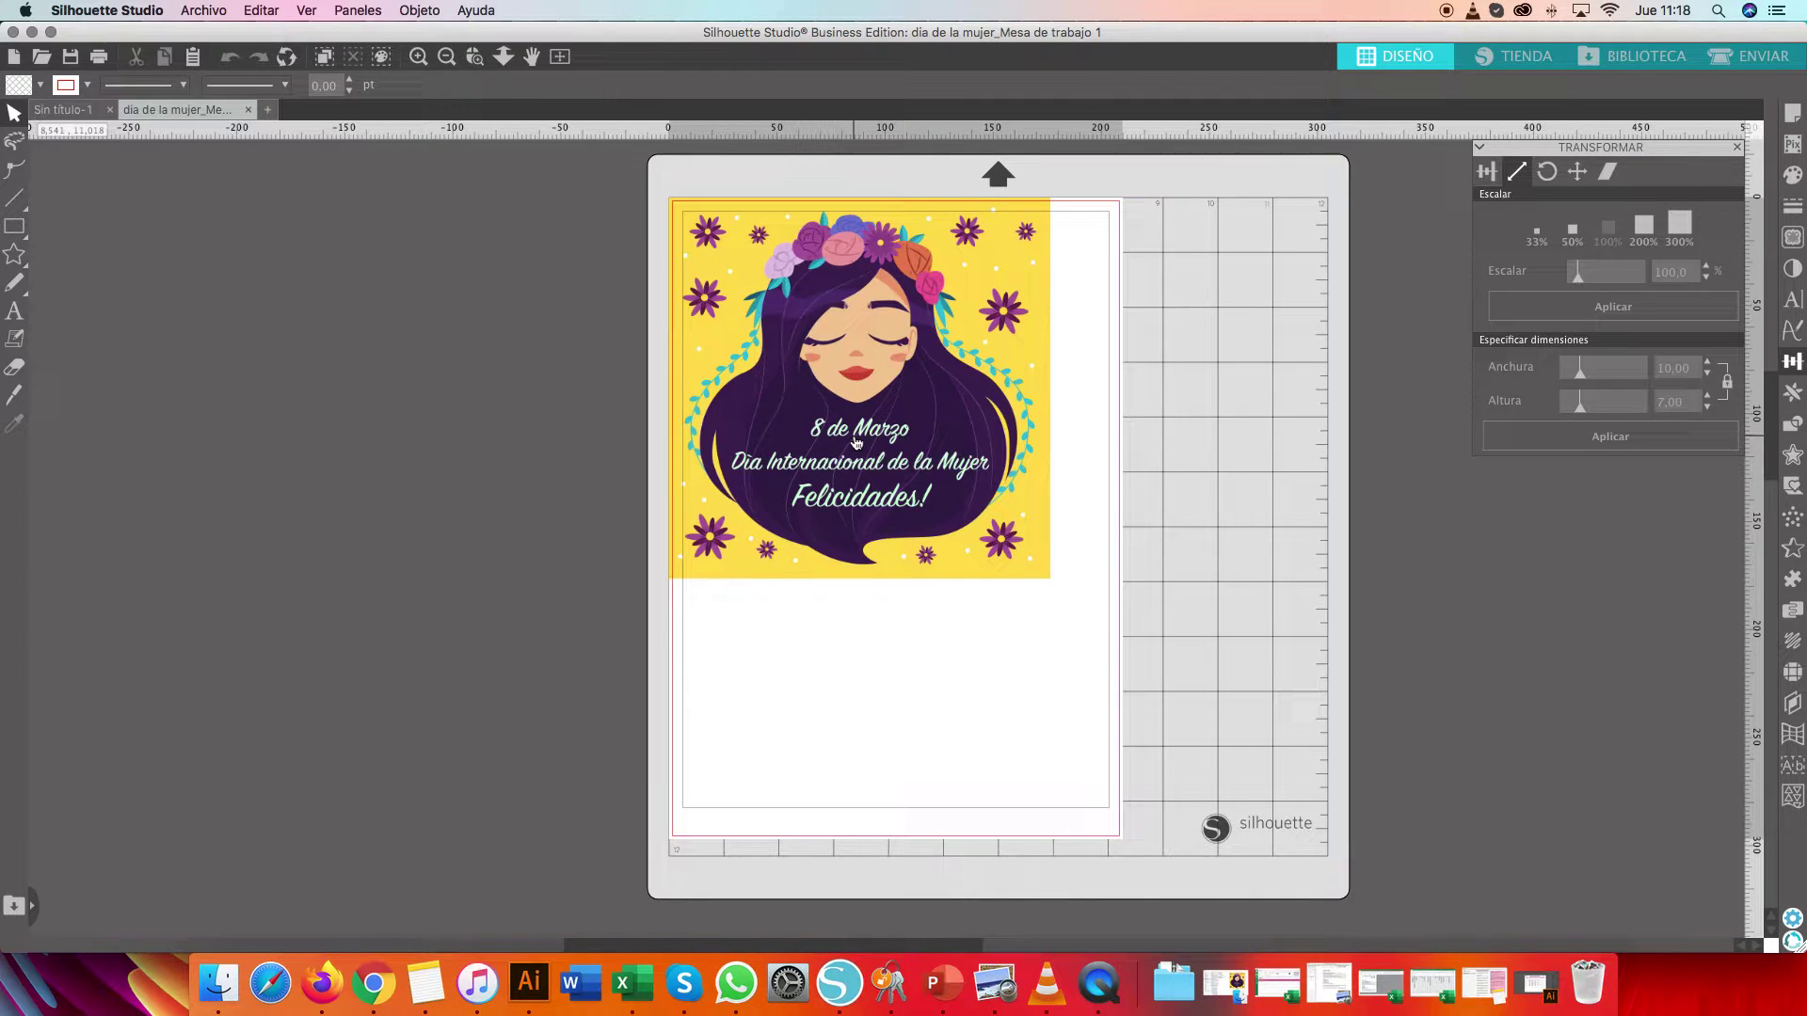
left_click(859, 352)
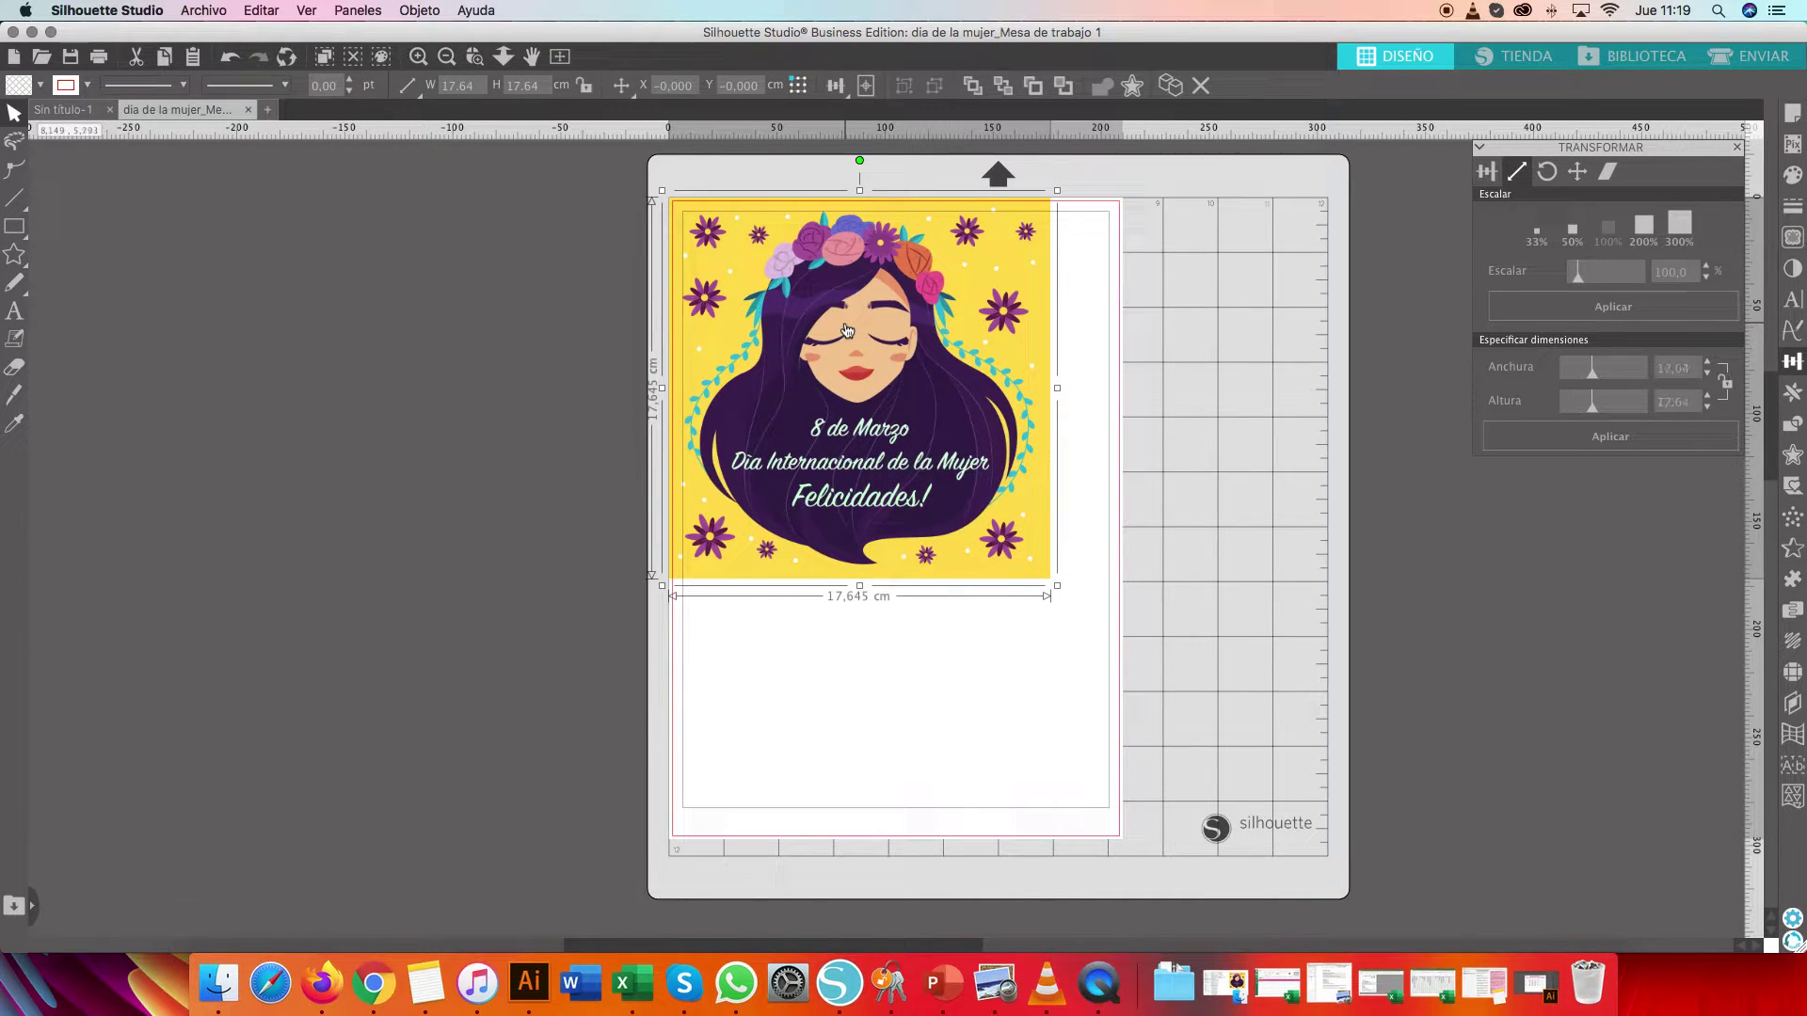
right_click(847, 329)
left_click(875, 375)
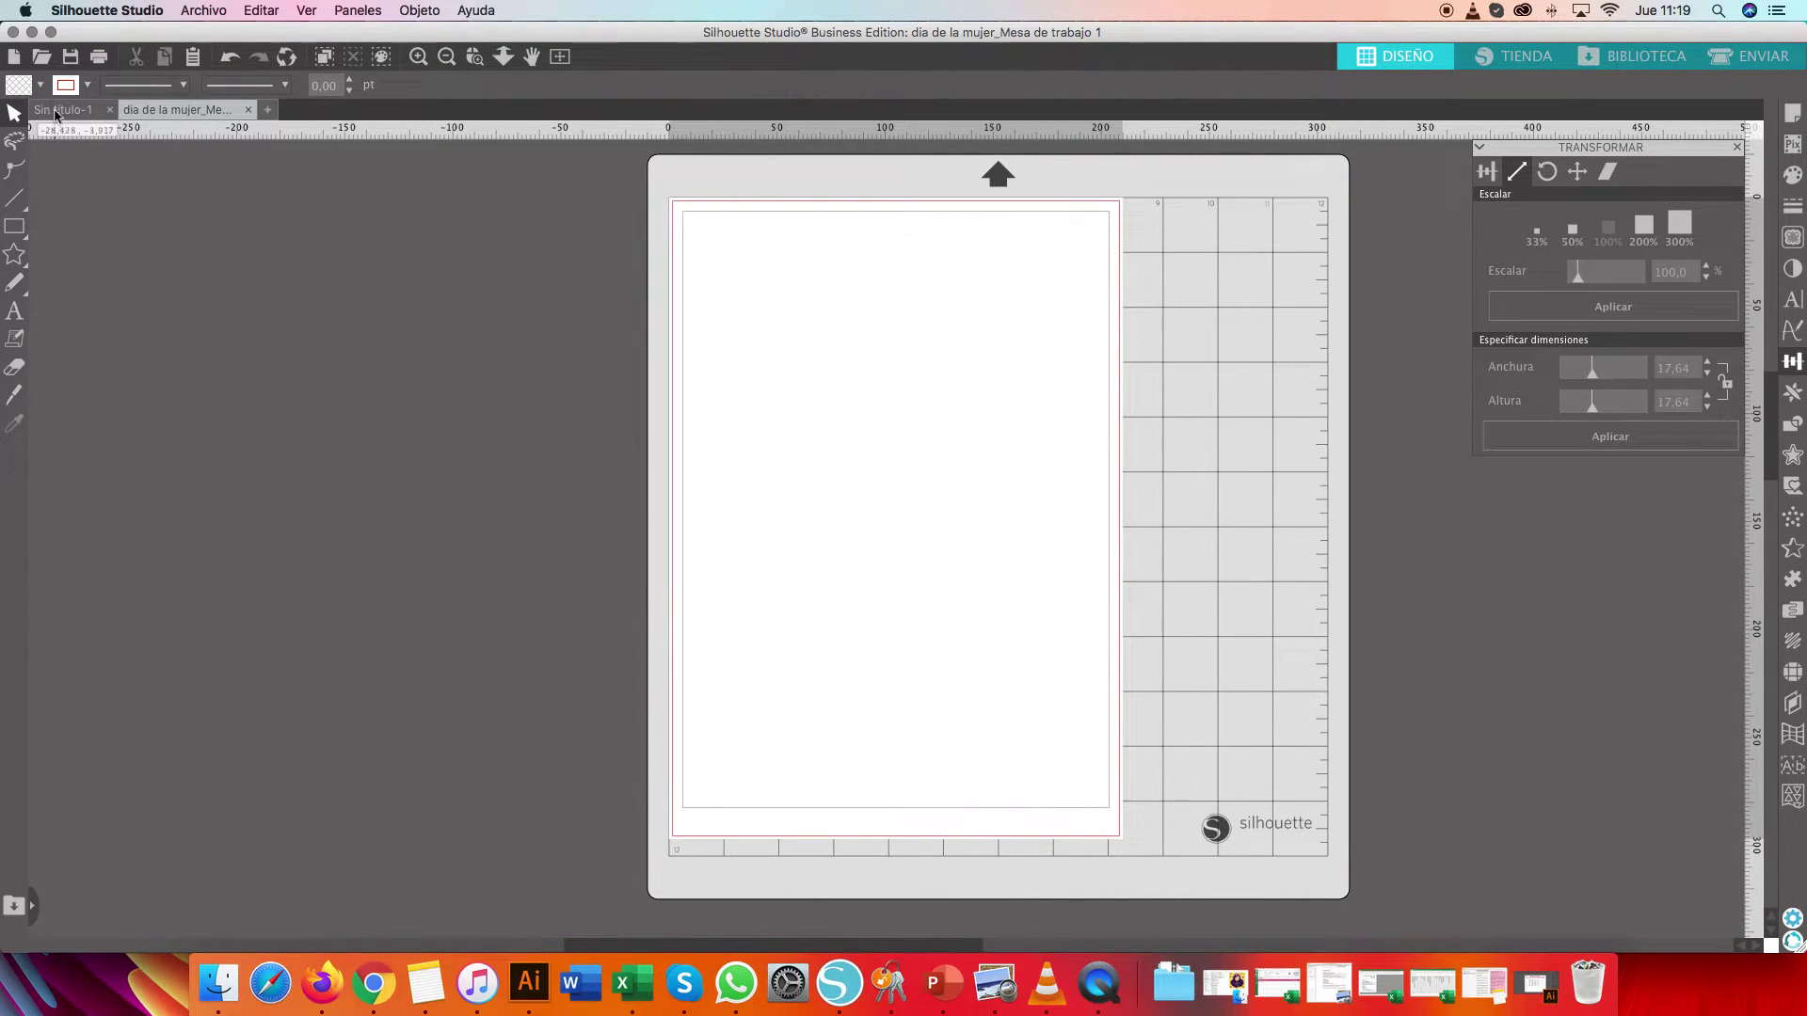
left_click(55, 111)
right_click(891, 459)
left_click(954, 545)
Position the pasted illustration on the page and scale it down proportionally to about 5.2 cm wide
left_click_drag(889, 420, 949, 533)
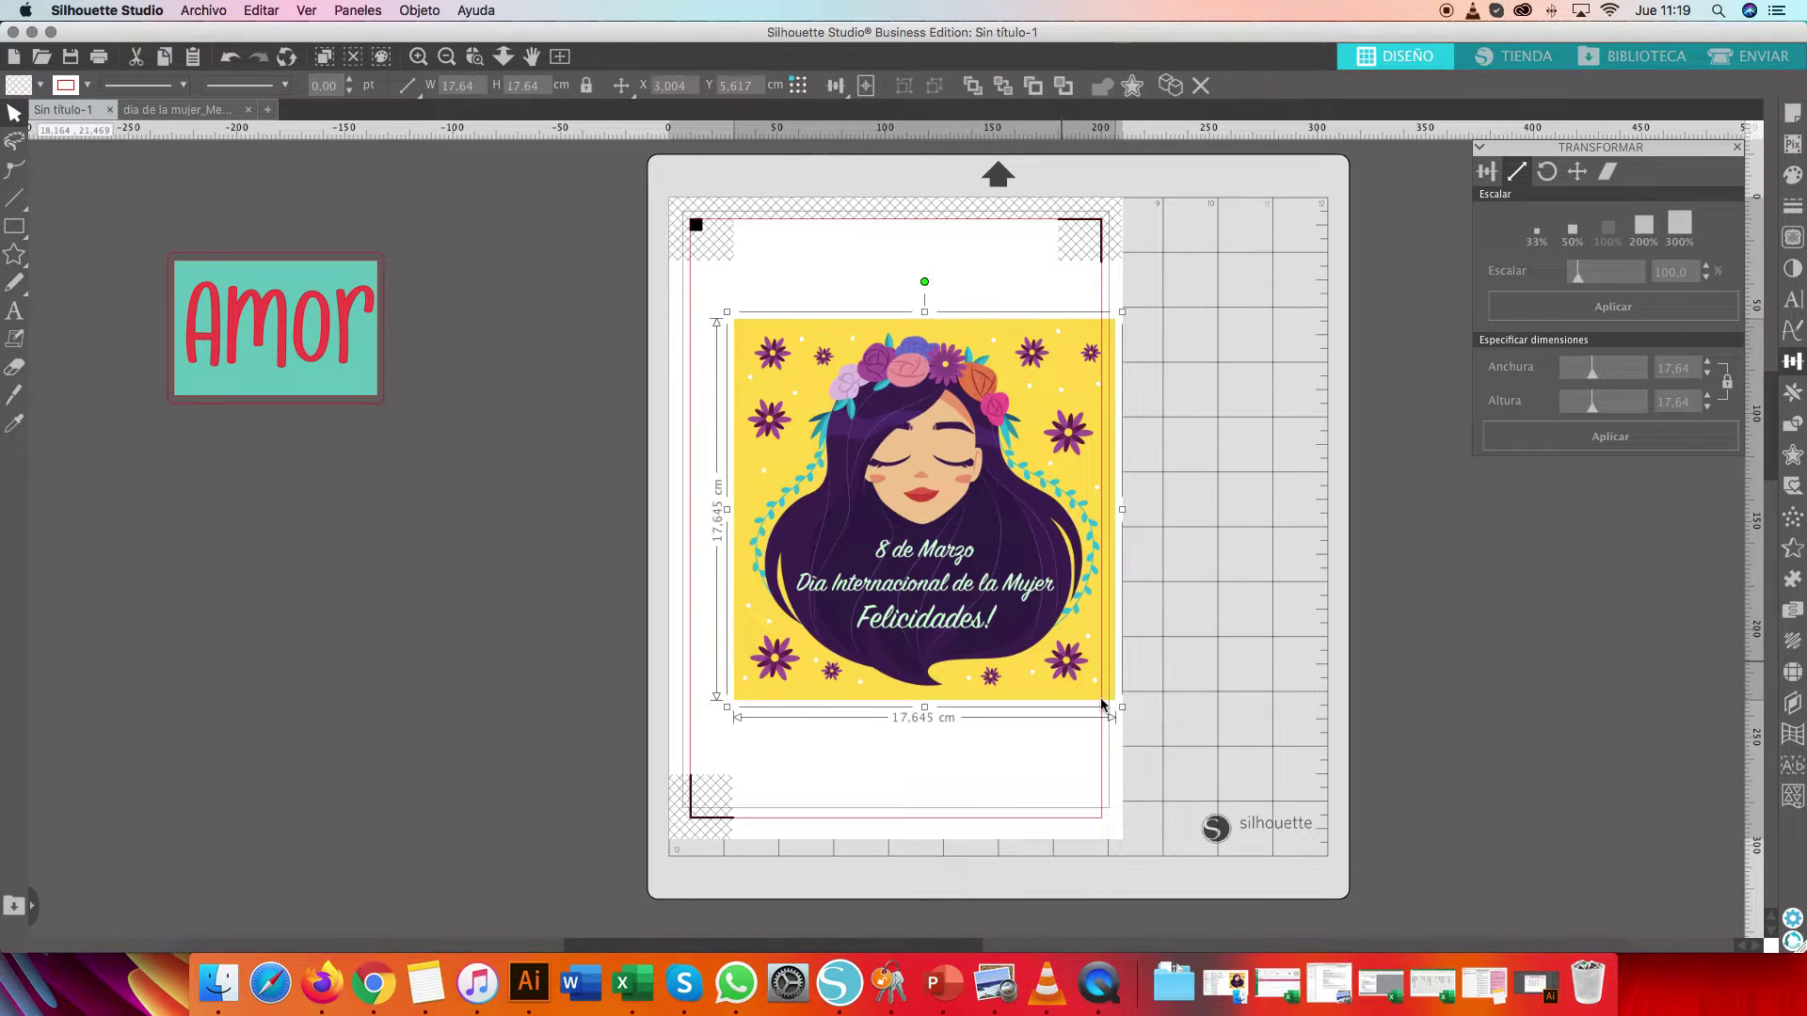
left_click_drag(1123, 708, 1028, 613)
left_click_drag(948, 549, 860, 419)
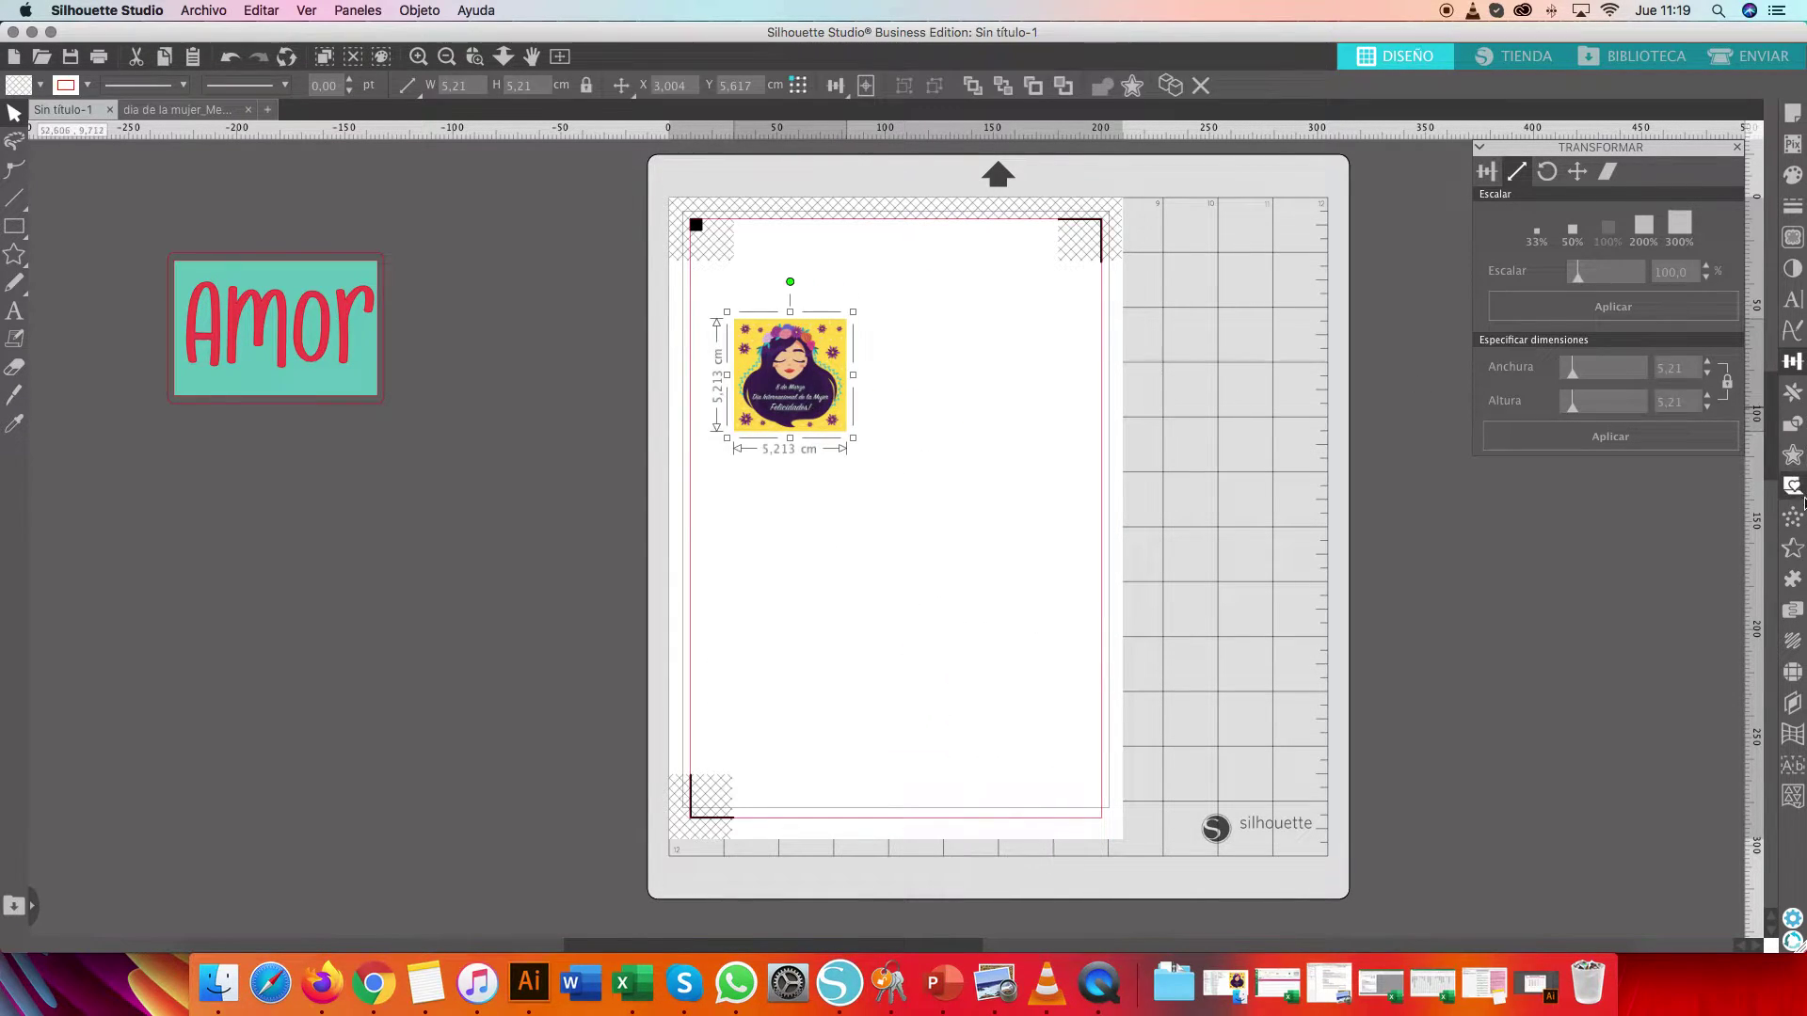
Add a 0.2 cm offset outline around the illustration and group the two together
left_click(1793, 456)
left_click(1547, 195)
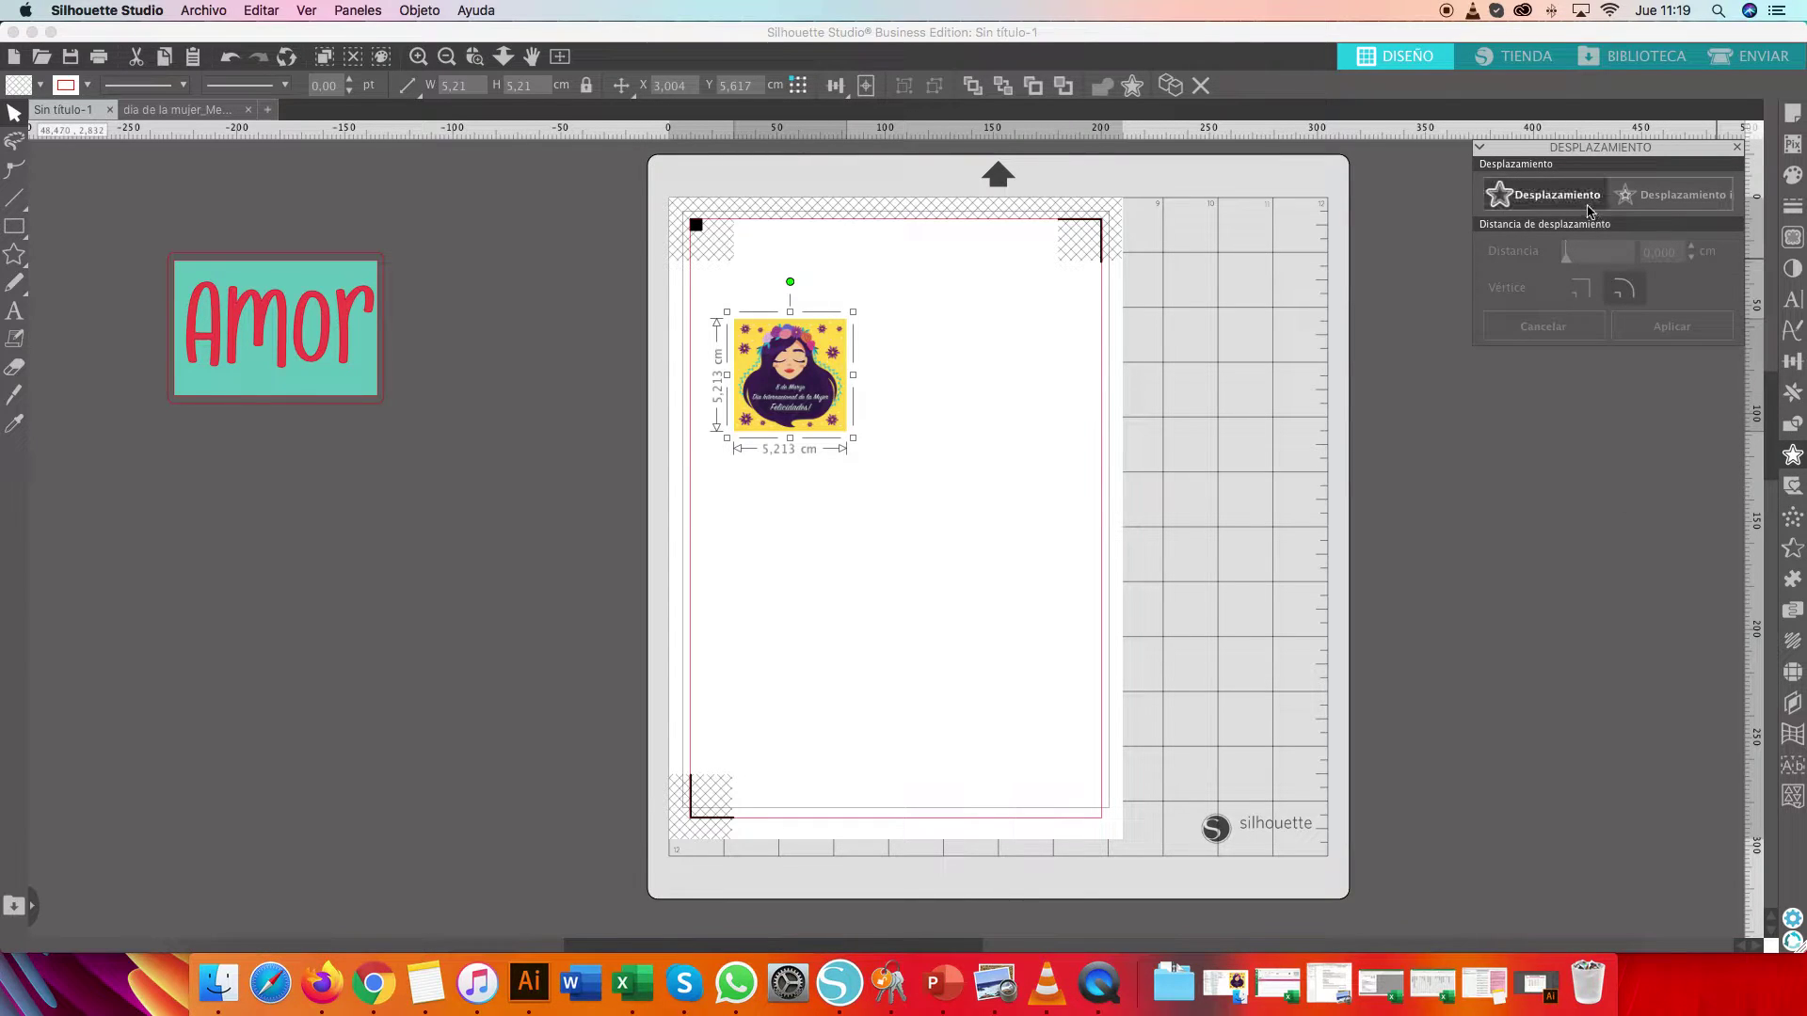
left_click_drag(655, 249, 917, 544)
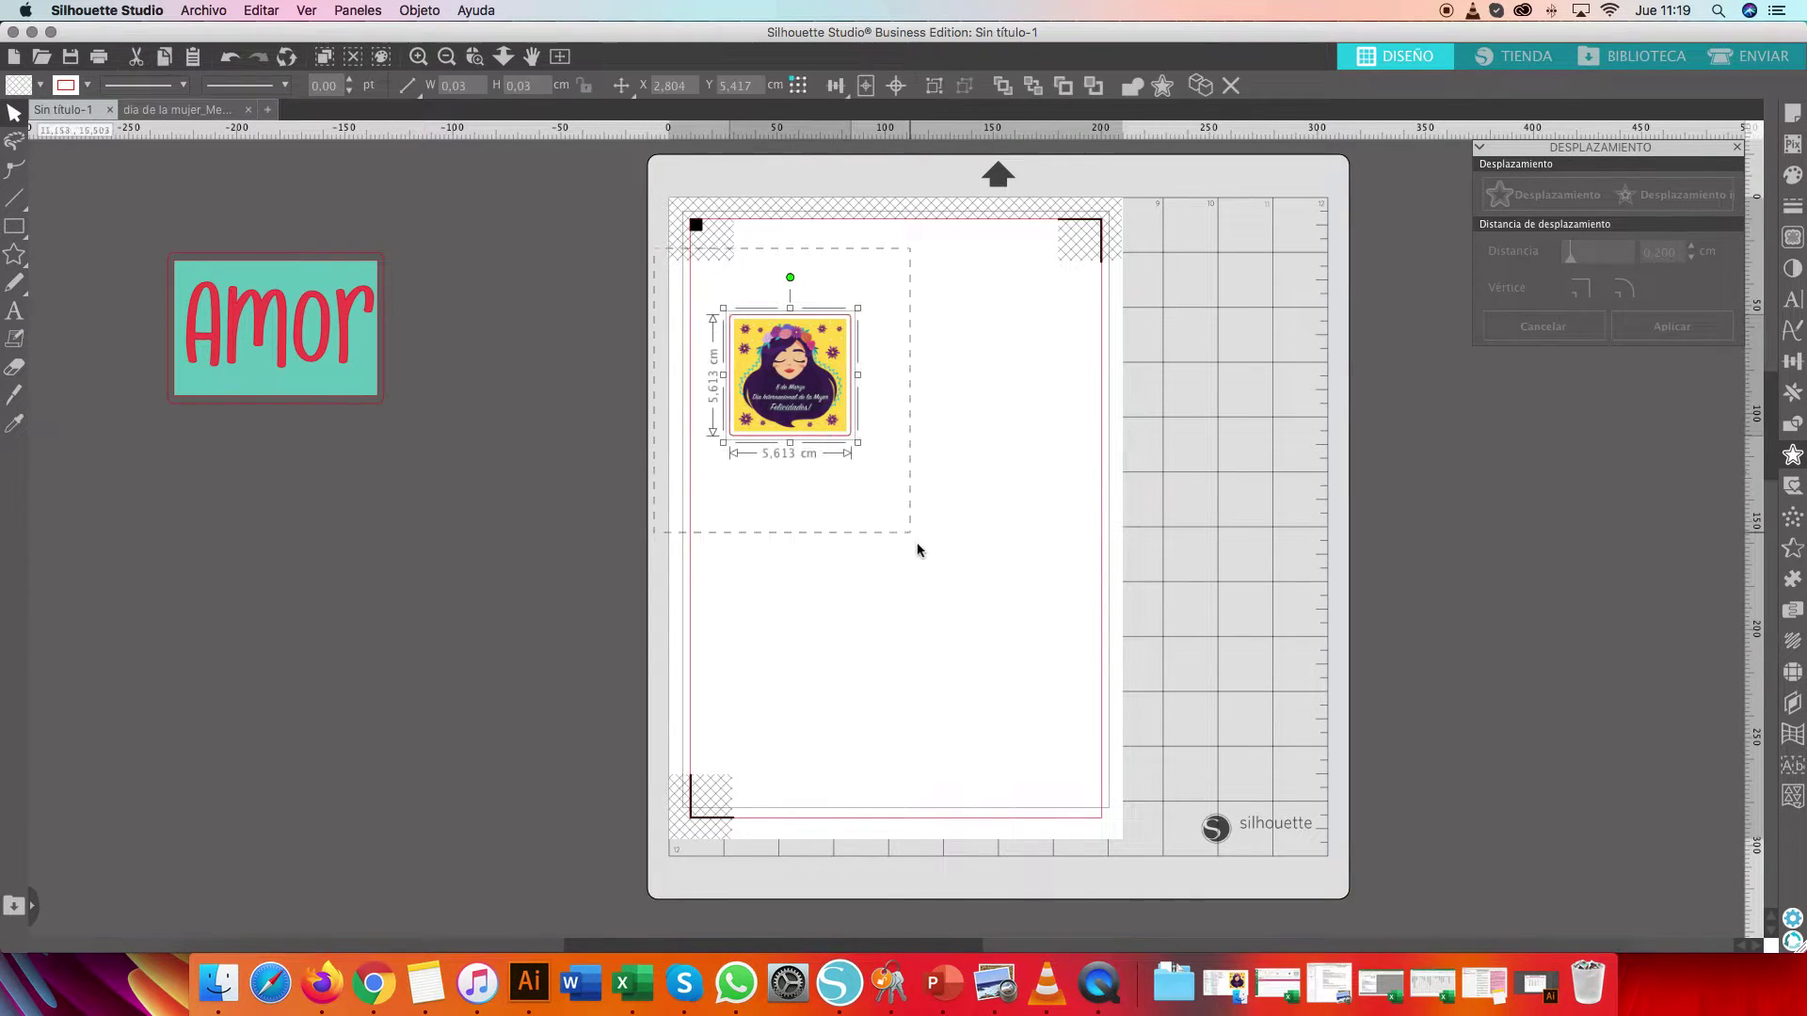
right_click(788, 368)
left_click(835, 653)
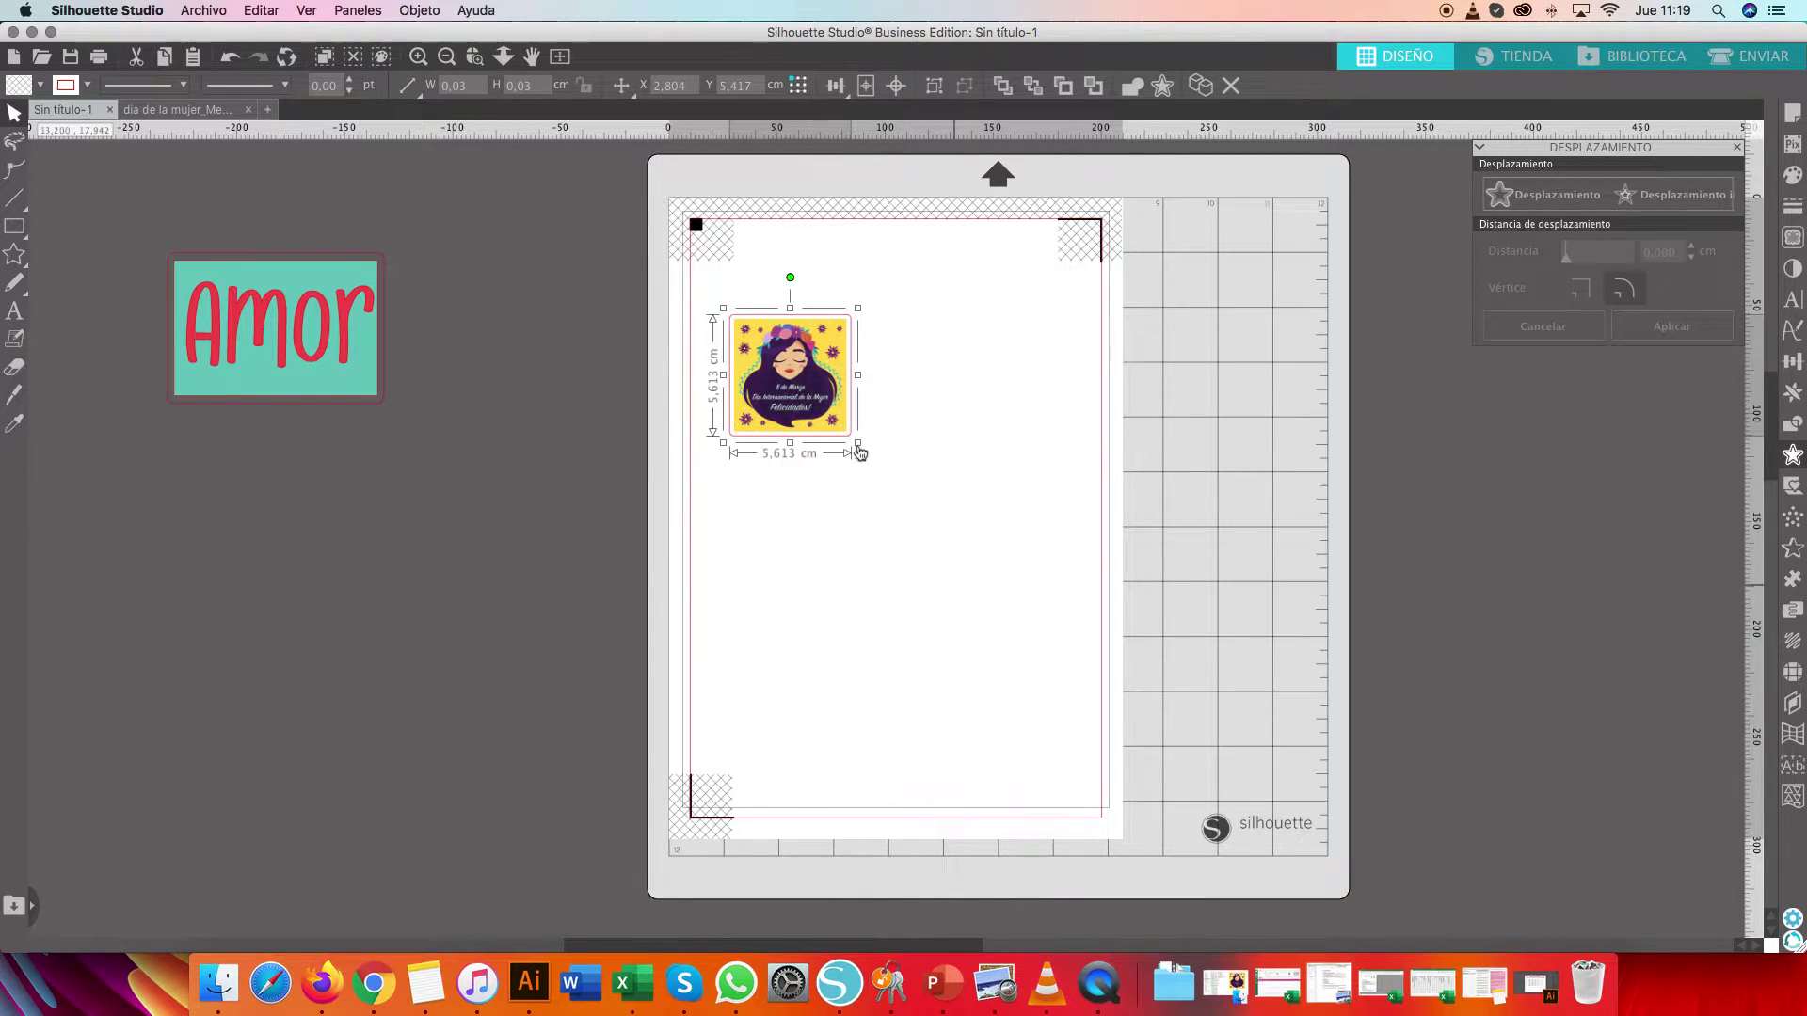
Duplicate the illustration group and arrange the original and its copy side by side in the page's upper area
left_click_drag(804, 386, 790, 348)
right_click(791, 348)
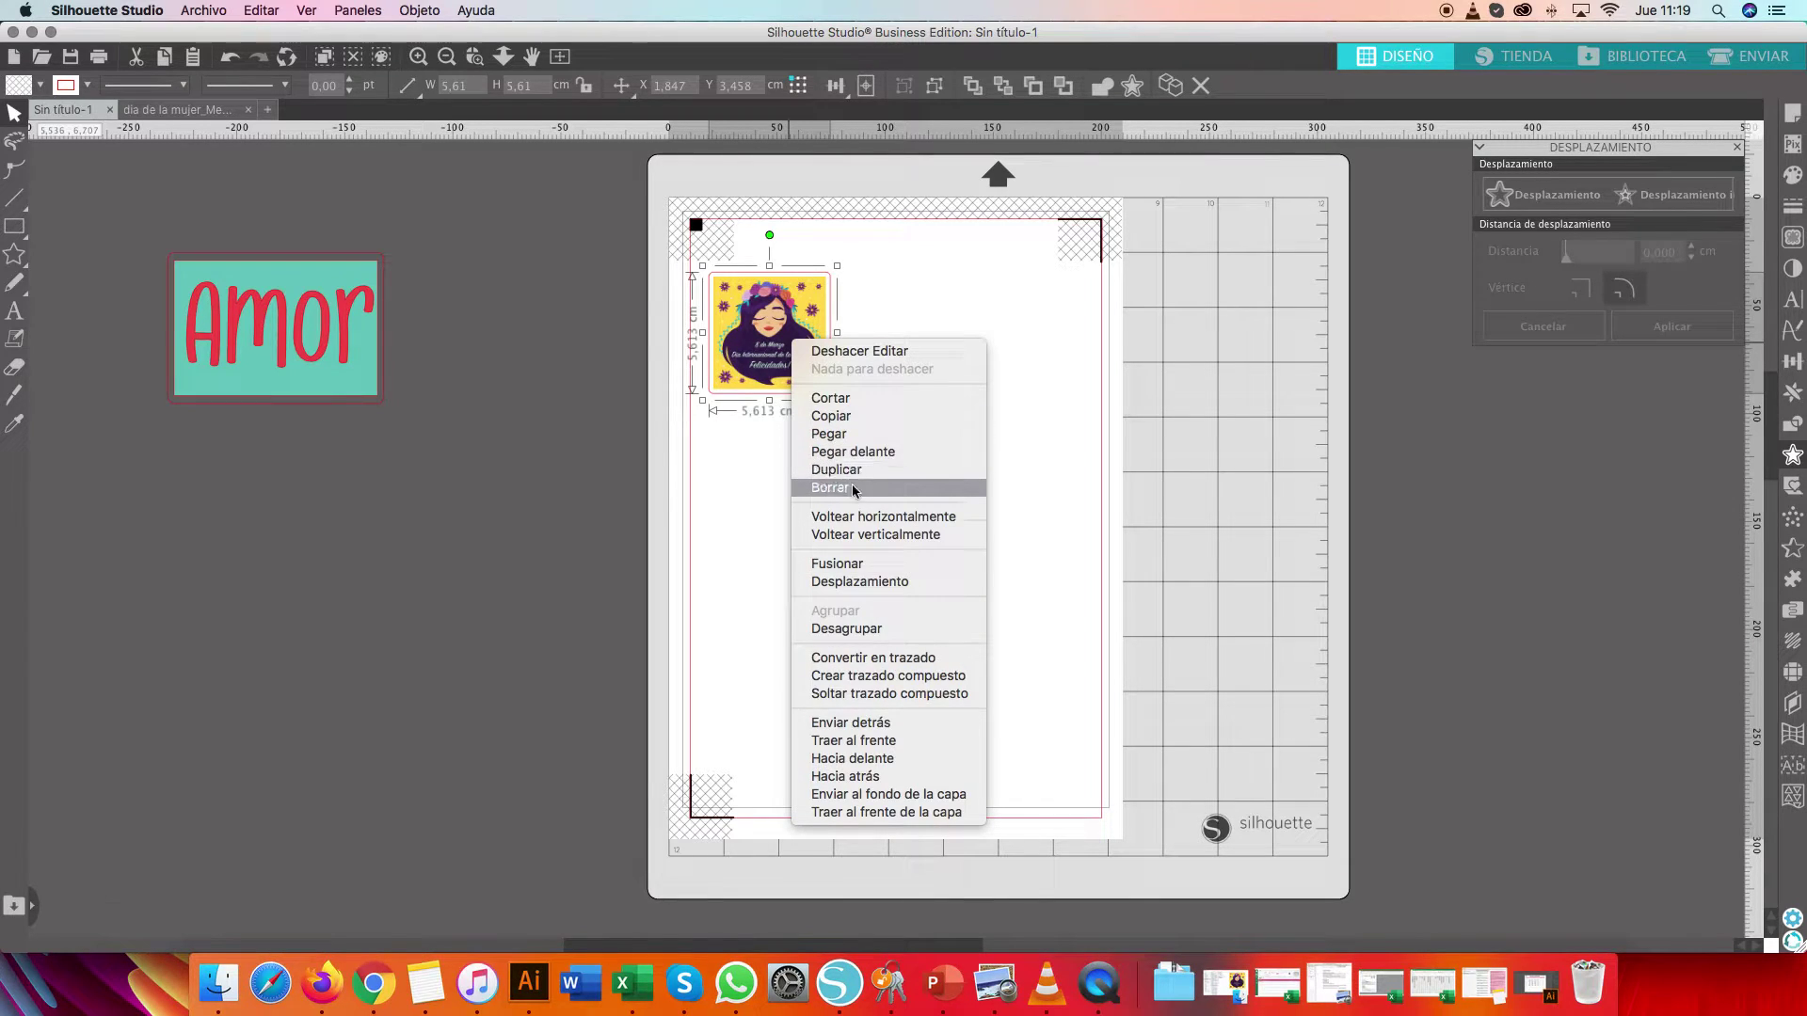
left_click(851, 470)
left_click_drag(857, 358, 998, 358)
left_click(804, 377)
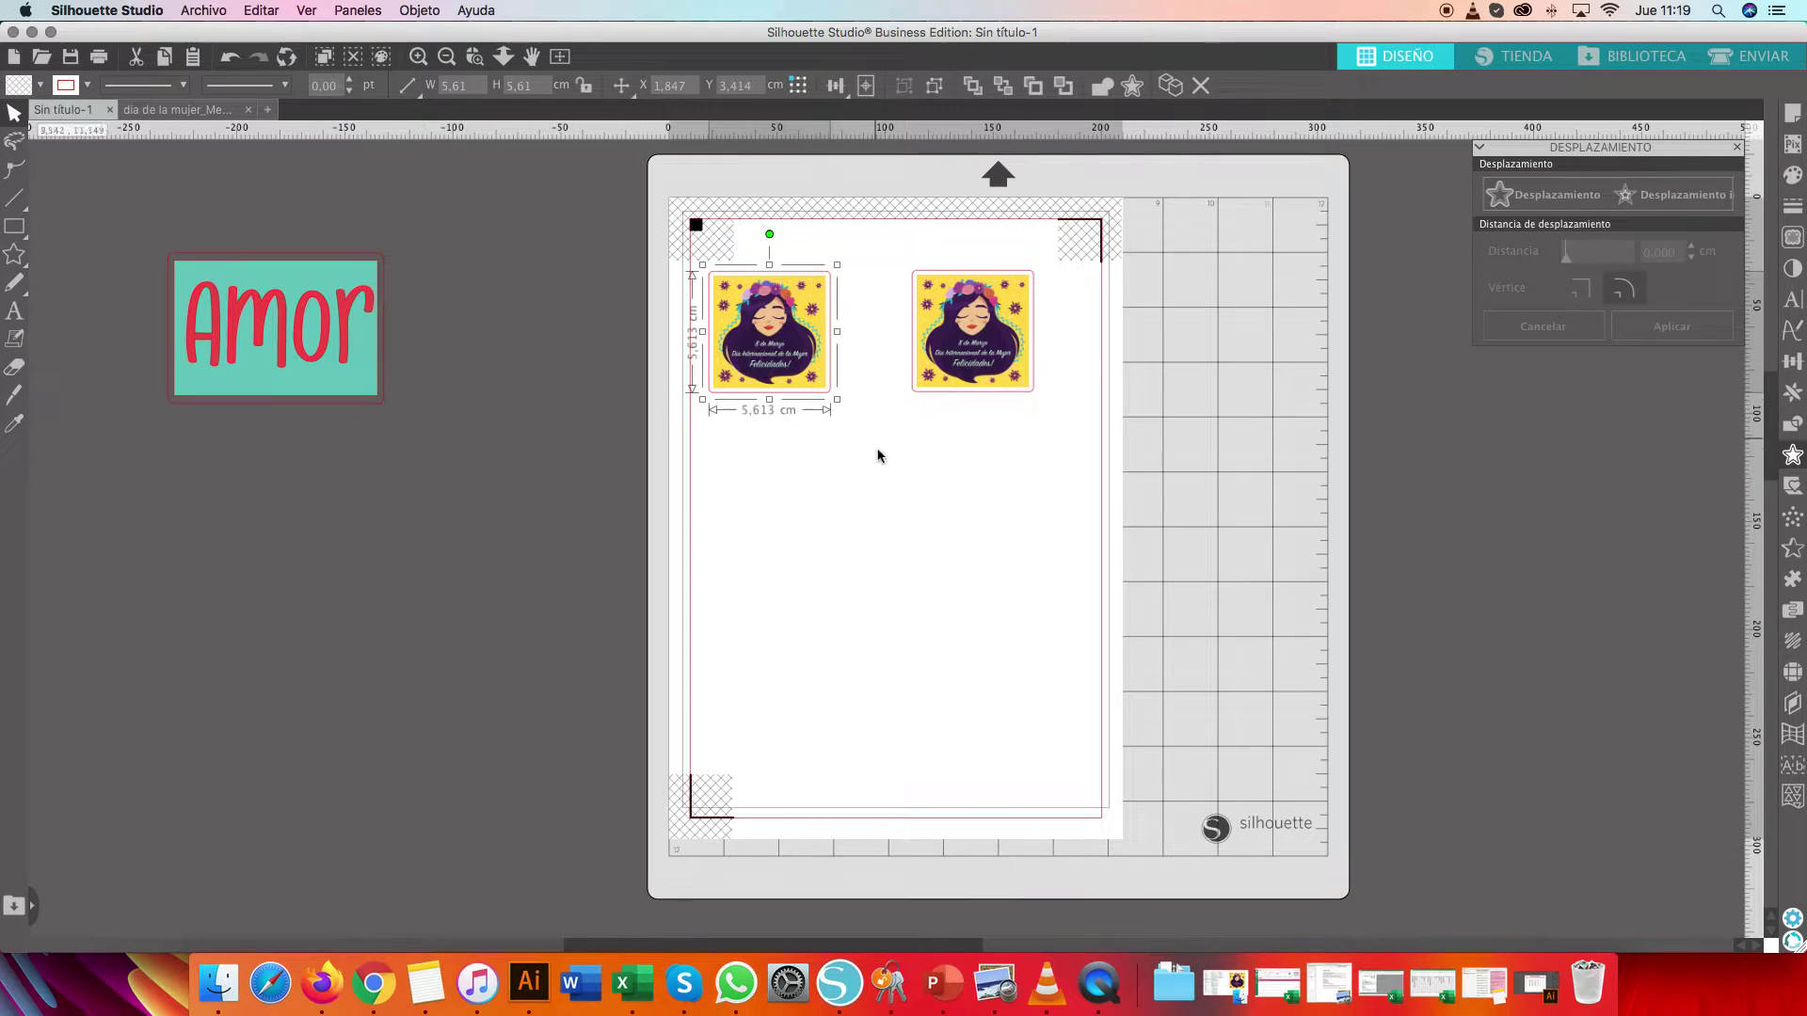
left_click_drag(809, 368, 835, 373)
key("Escape")
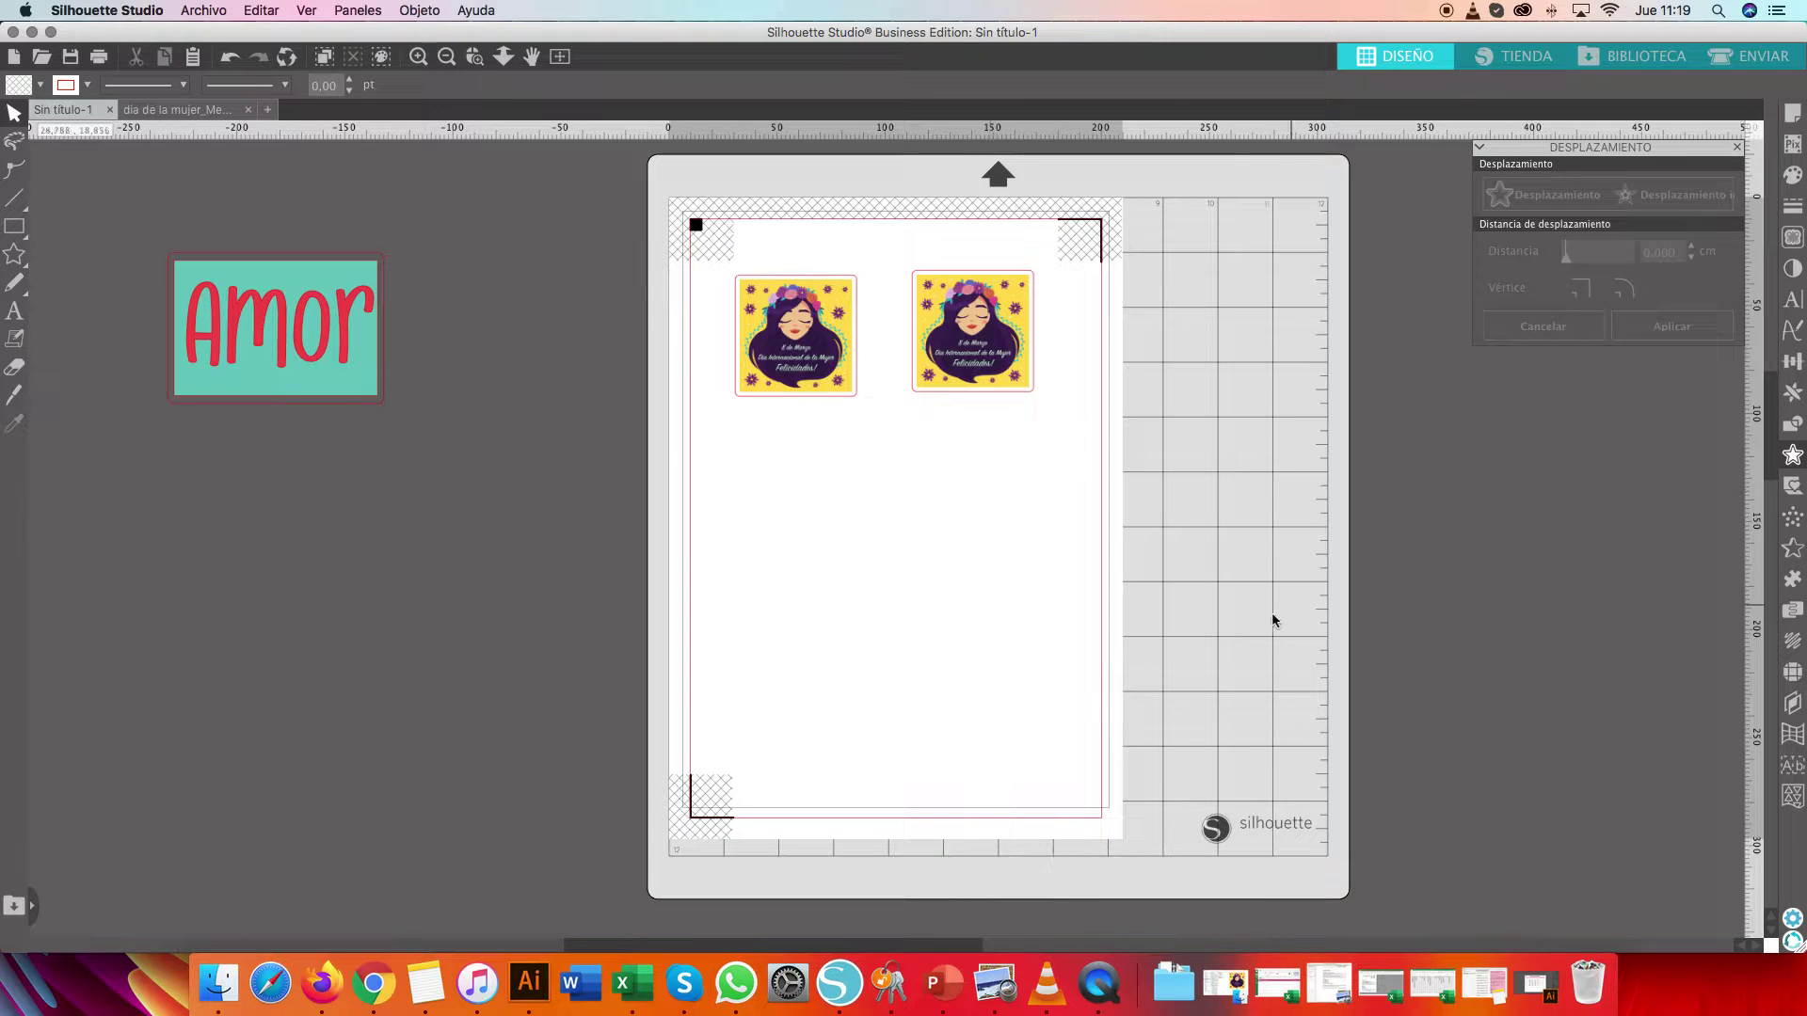
Set both woman illustration labels to Cortar contorno in the send-to-cut setup
left_click(1766, 65)
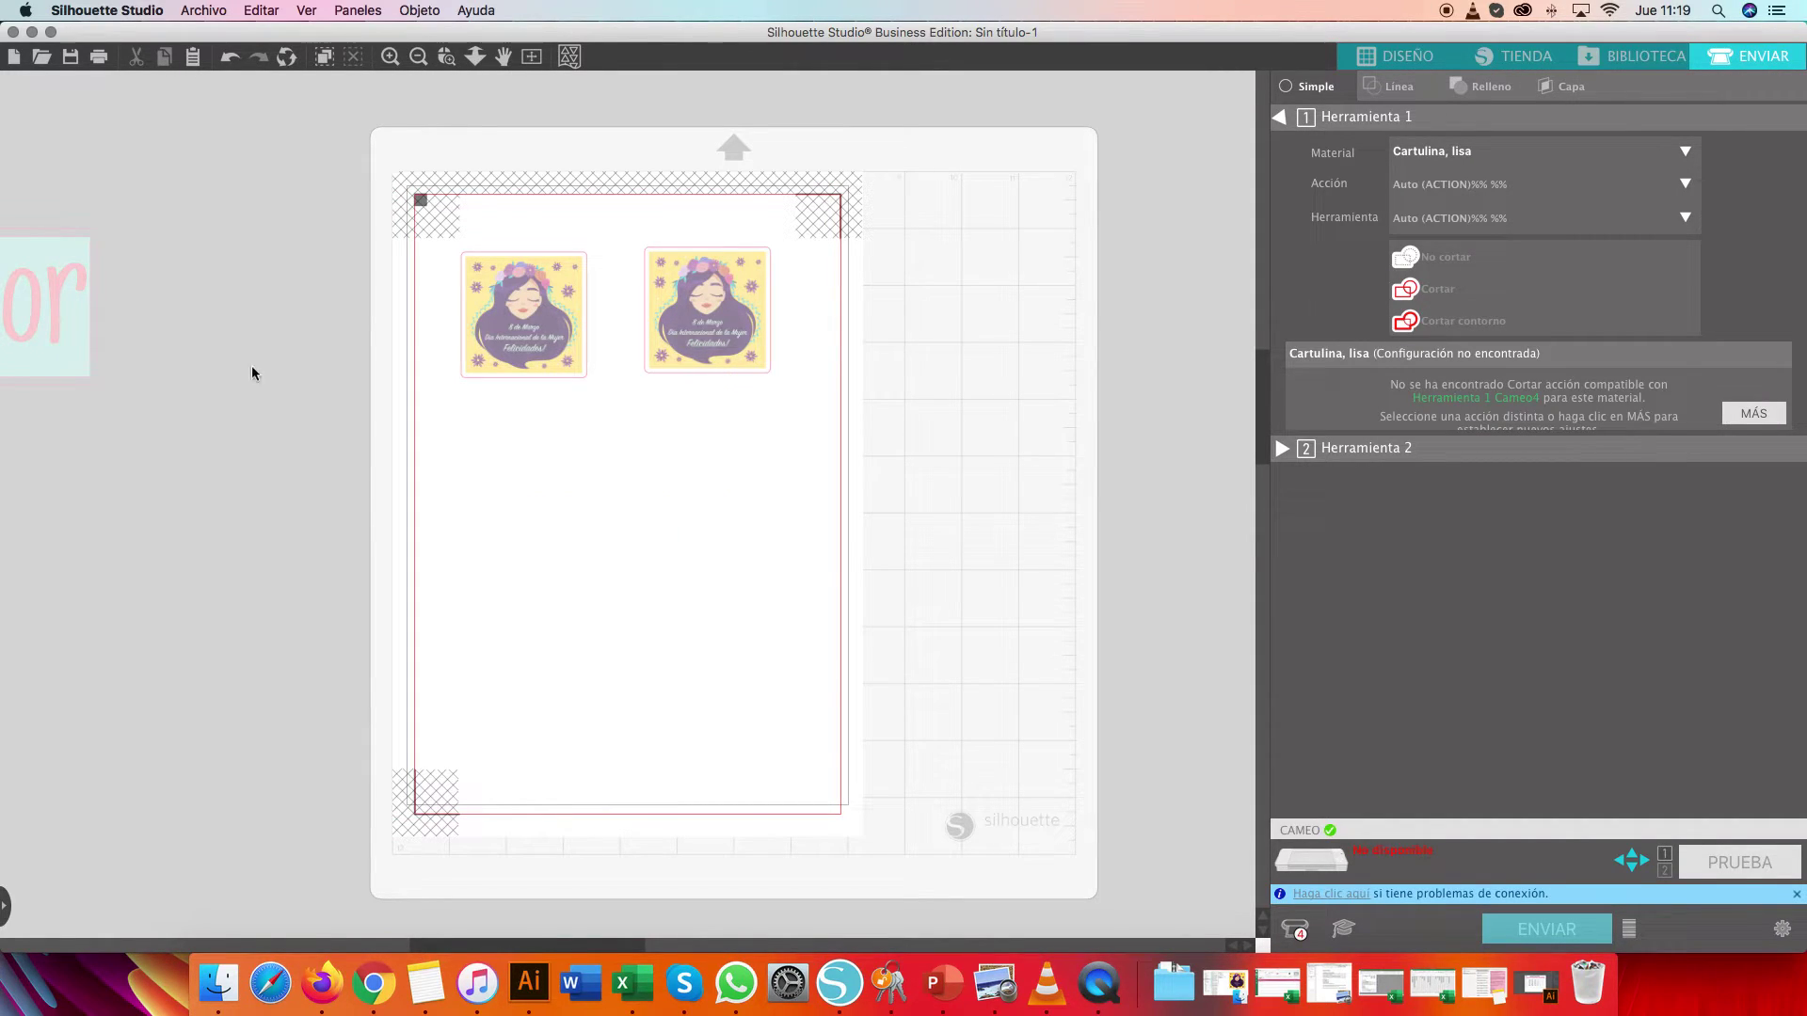
left_click_drag(404, 217, 867, 471)
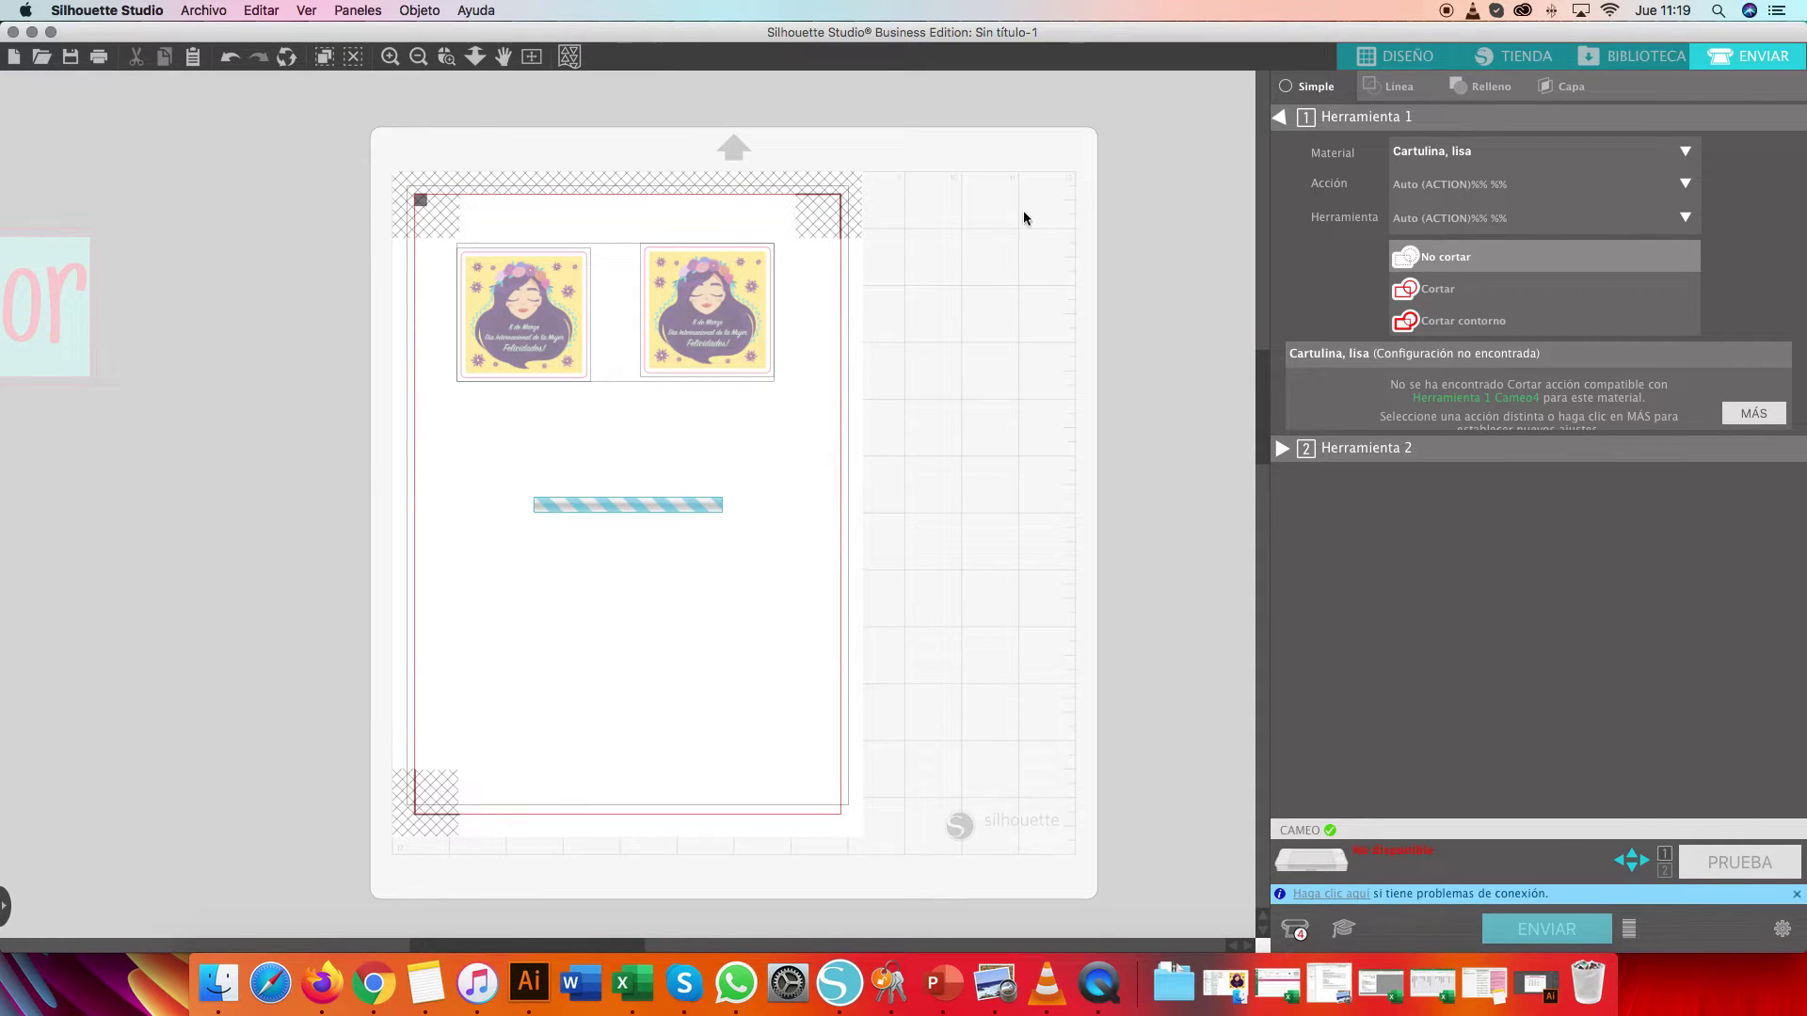
left_click(1447, 322)
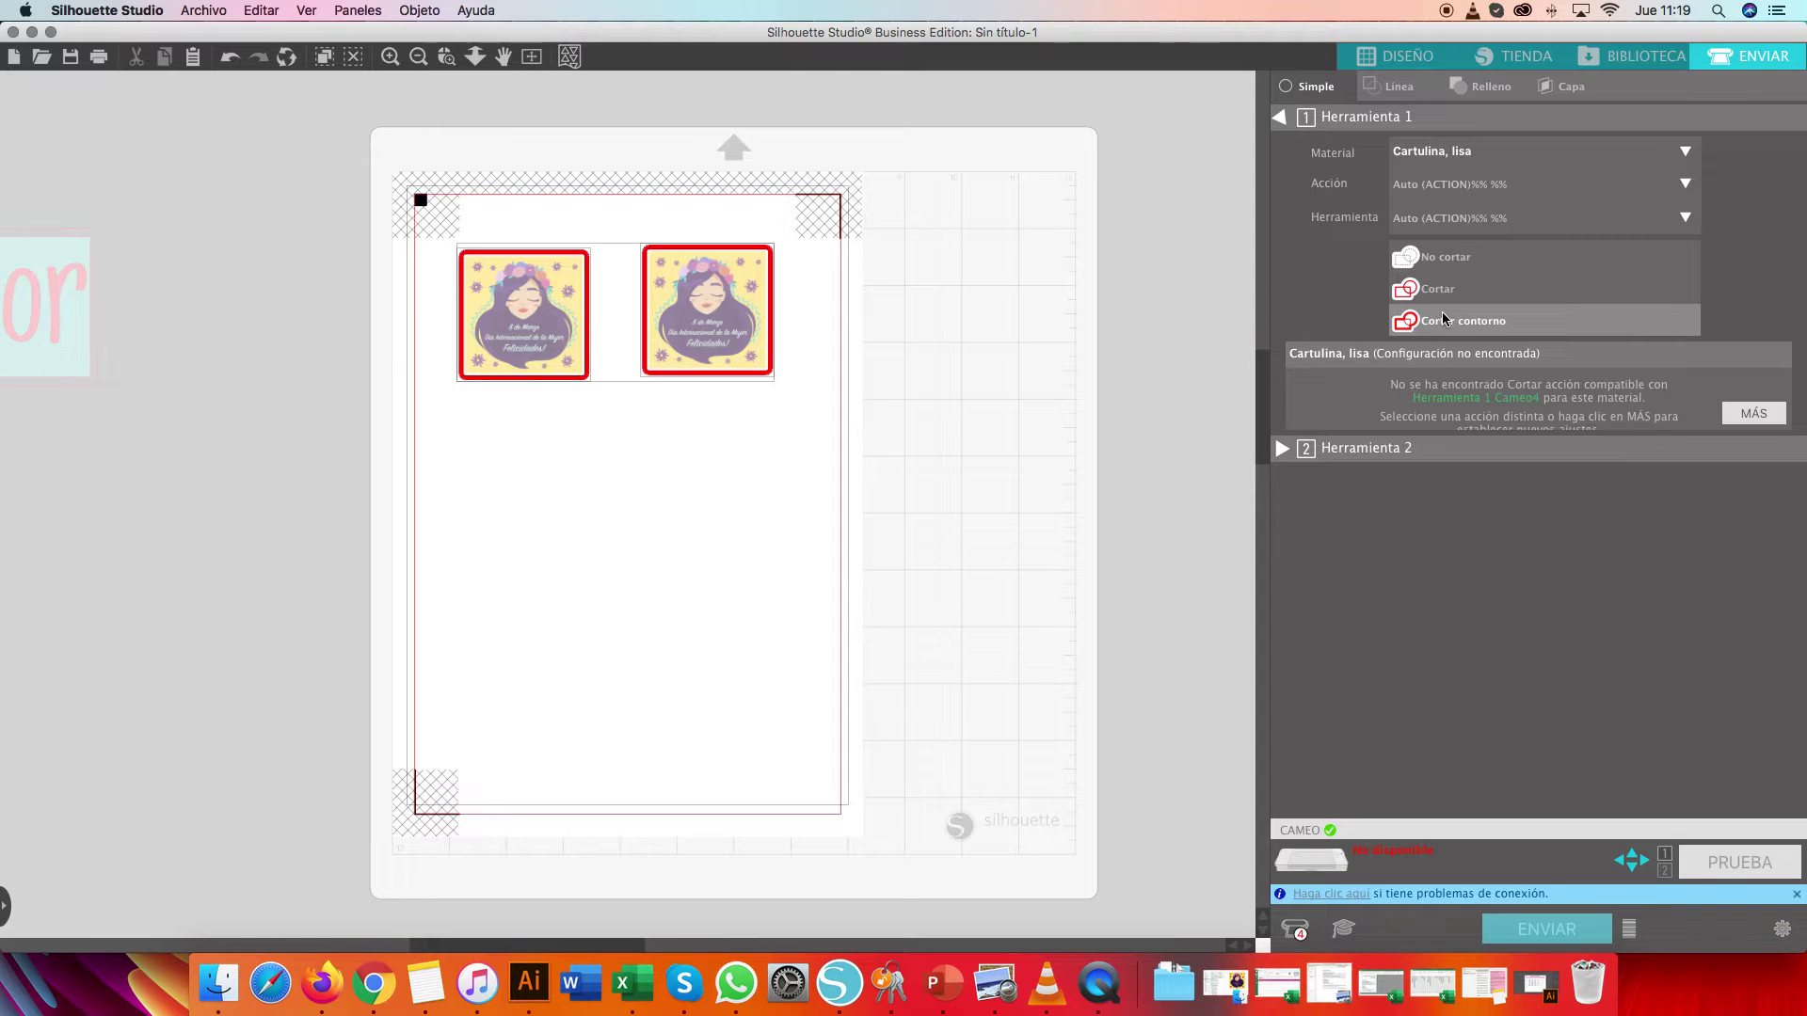
Return to the design, place the Amor label on the page and move both illustration labels off it
left_click(1404, 66)
left_click_drag(289, 354, 884, 544)
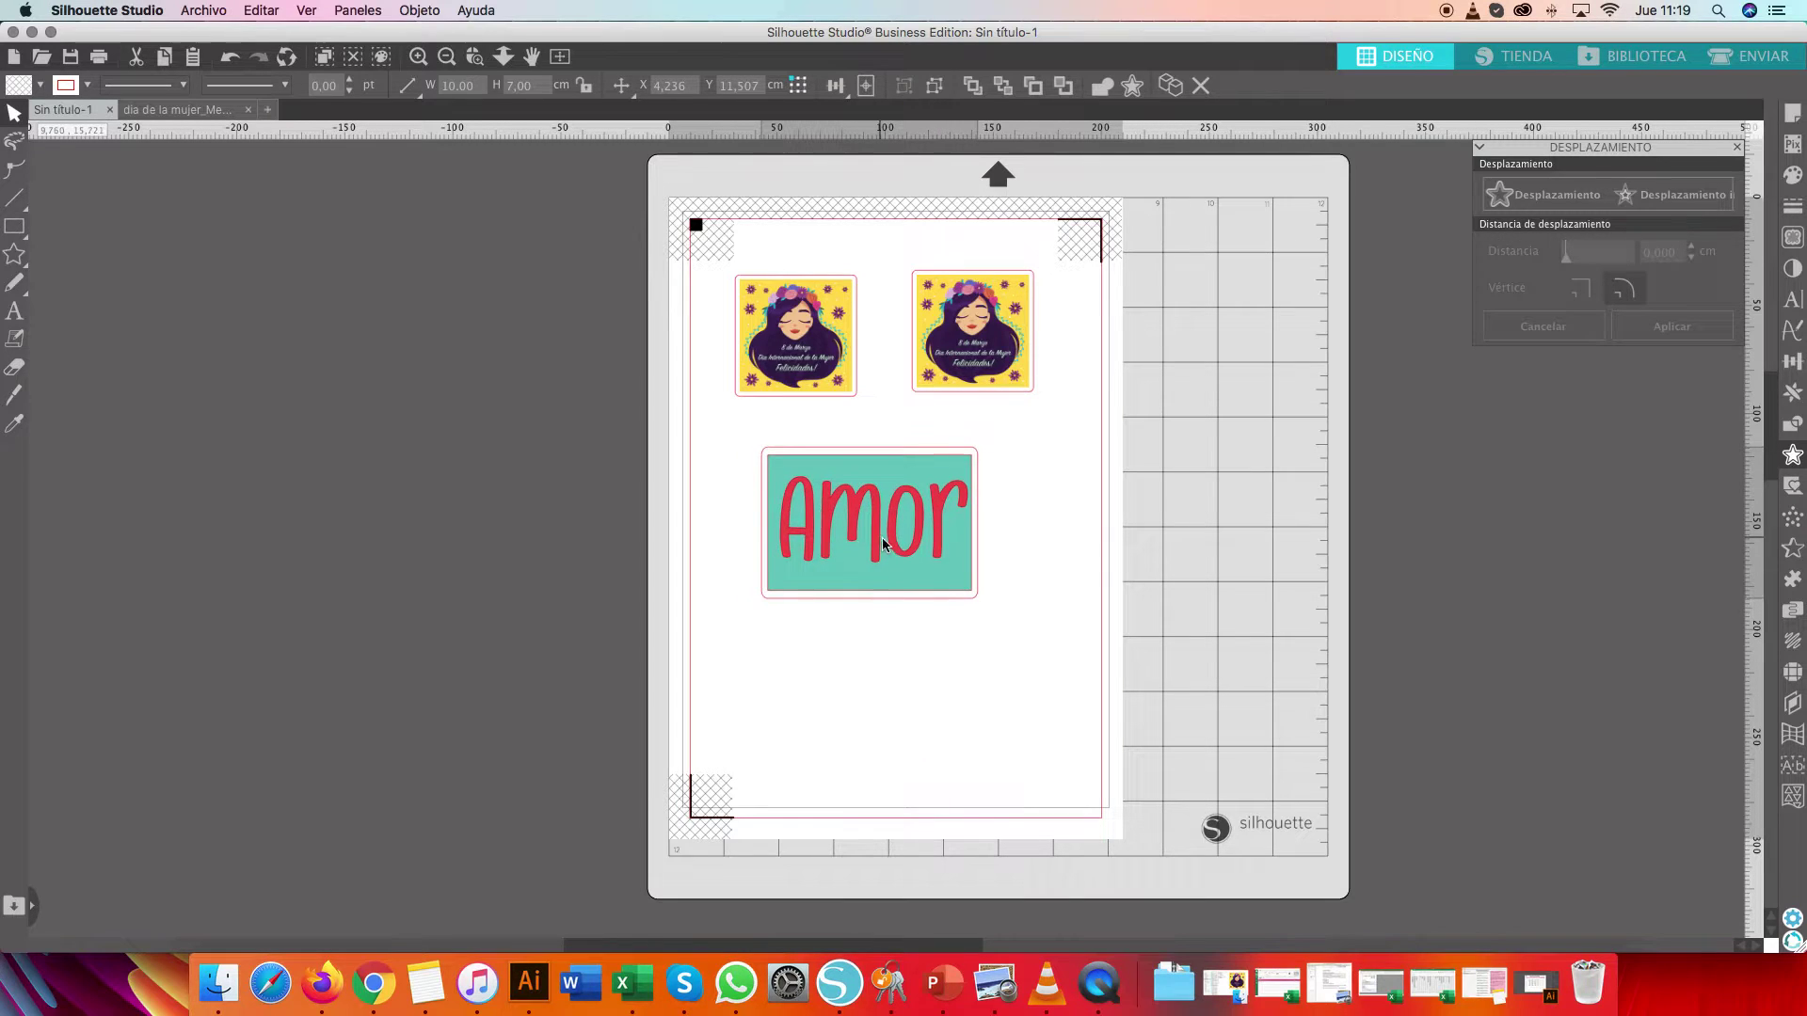
left_click_drag(702, 315, 1051, 416)
left_click_drag(979, 358, 363, 357)
left_click_drag(899, 562, 899, 501)
key("ctrl+Up")
left_click(1285, 449)
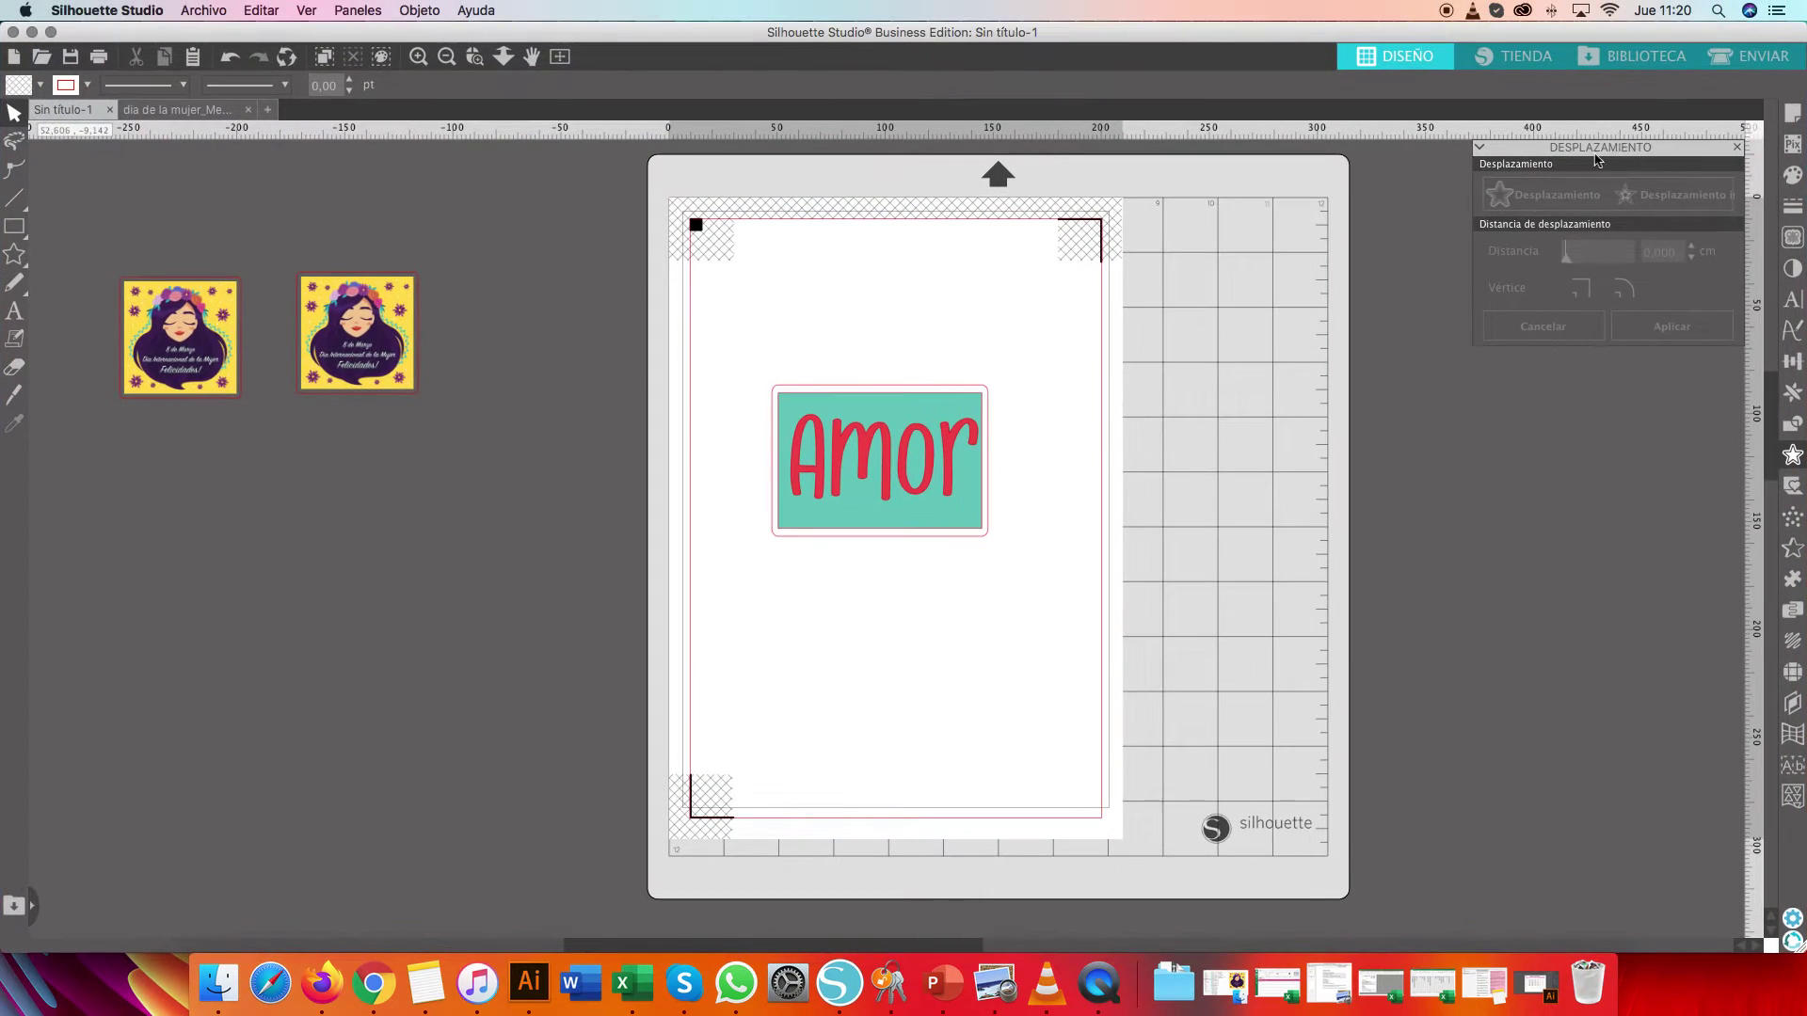
Set the Amor label to Cortar contorno in the send-to-cut setup
left_click(1758, 60)
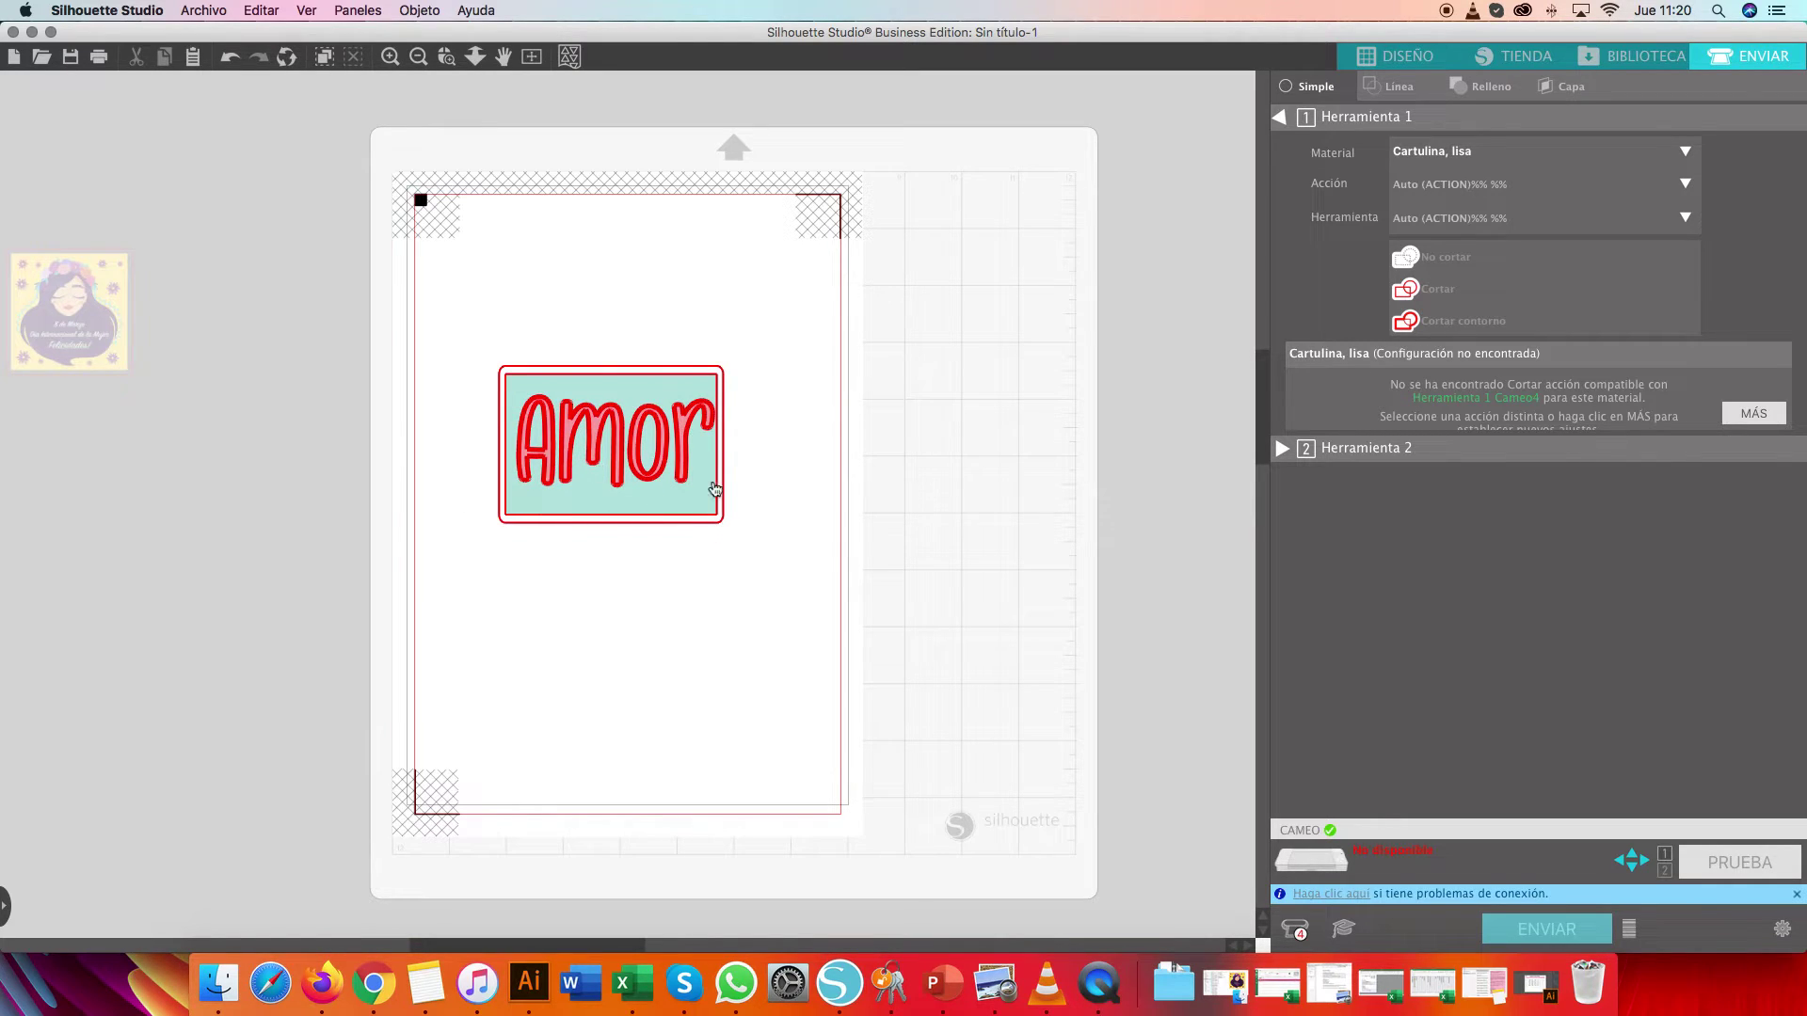
left_click_drag(365, 183, 951, 709)
left_click(1419, 260)
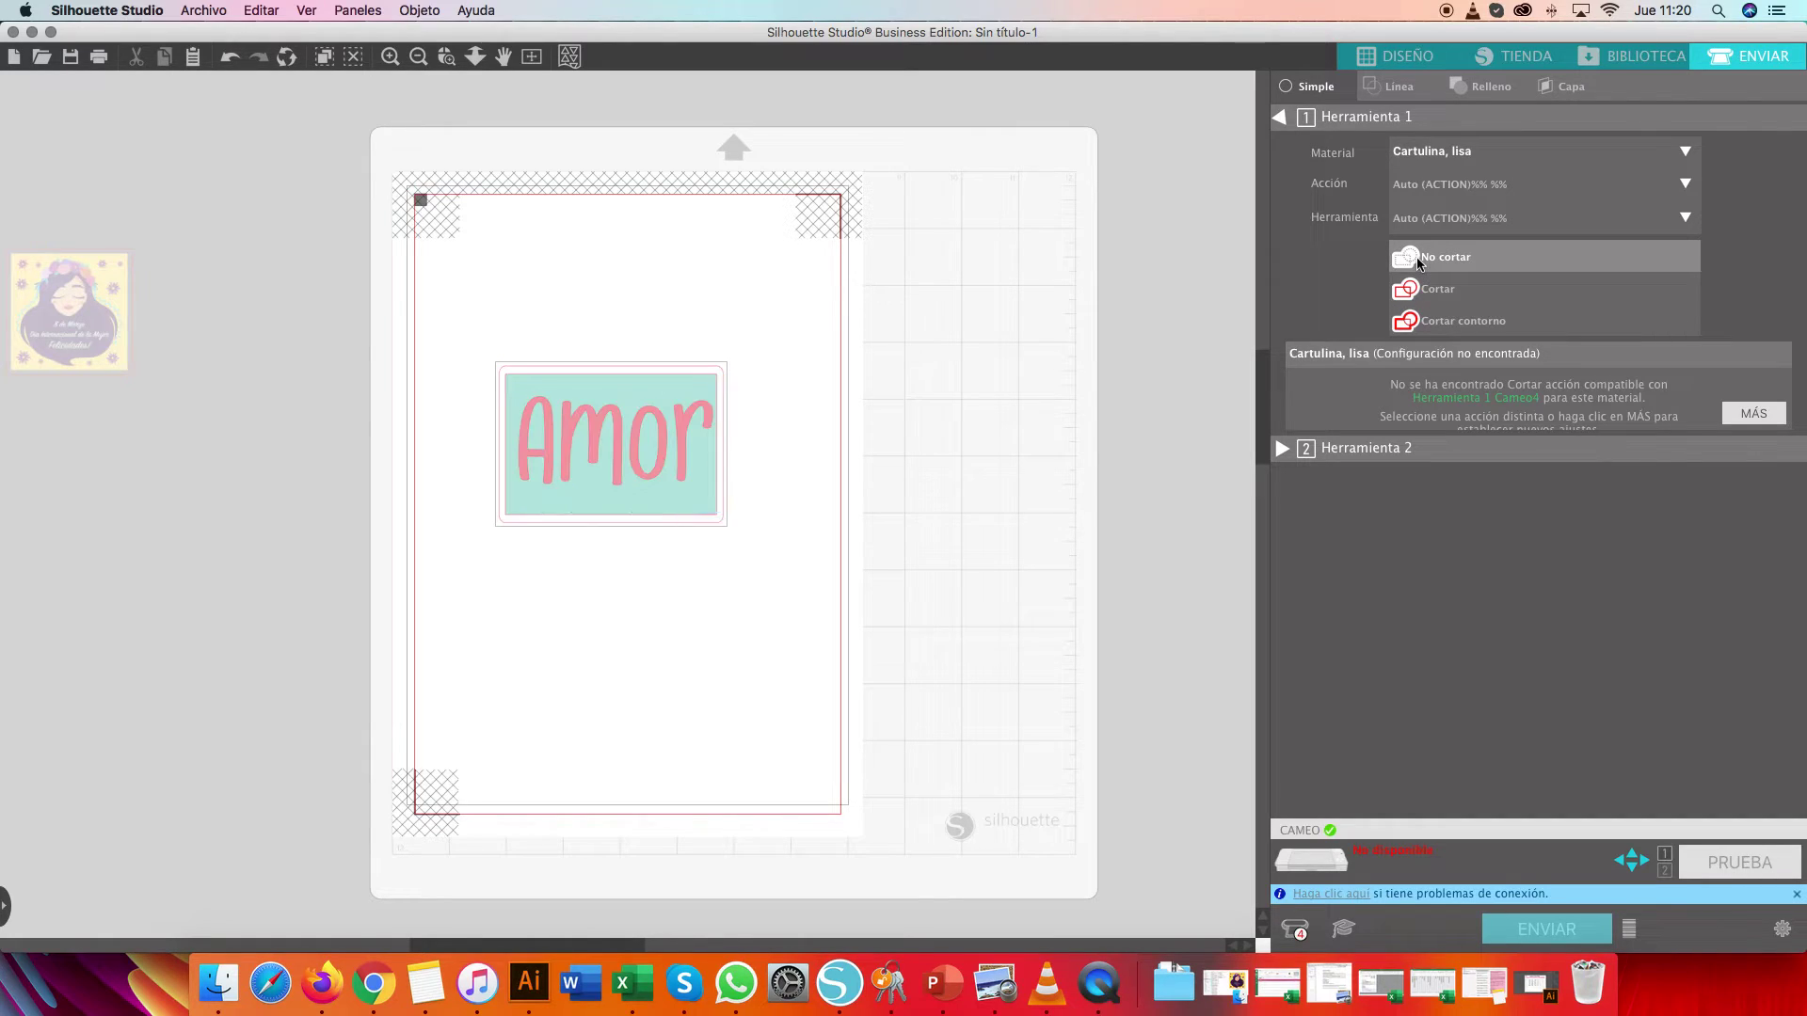
left_click(1415, 323)
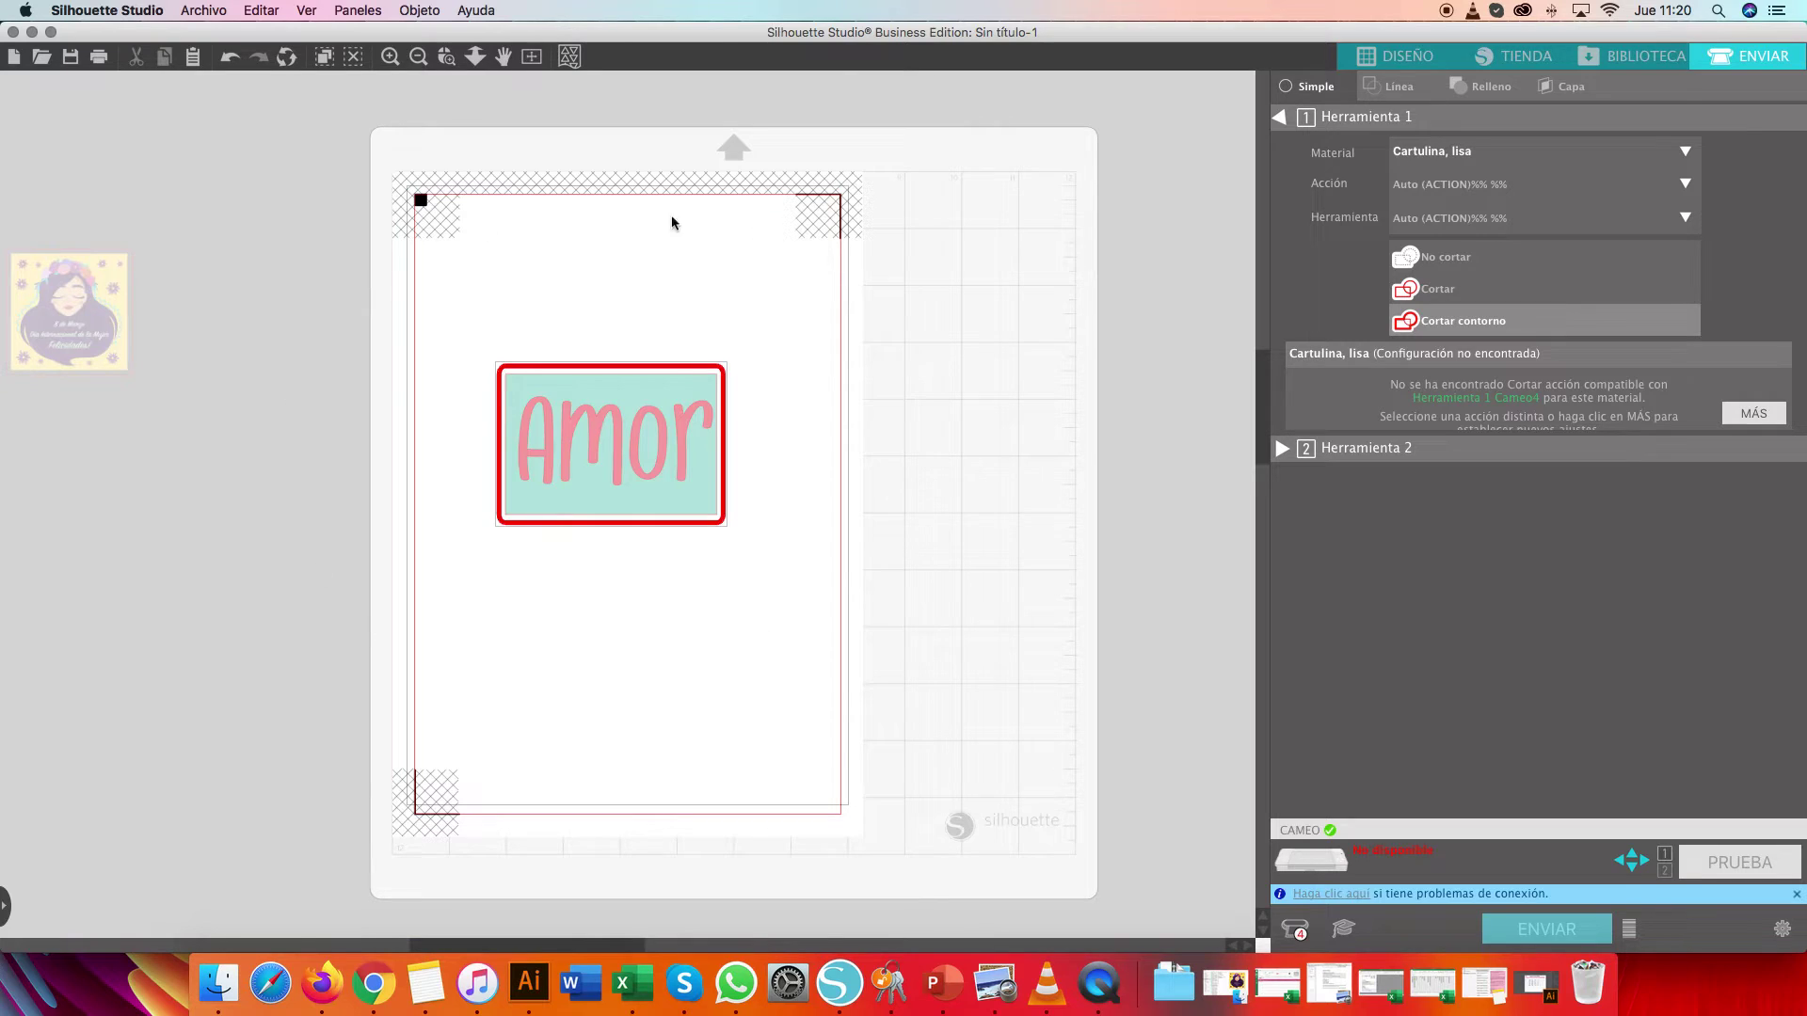
left_click(1444, 160)
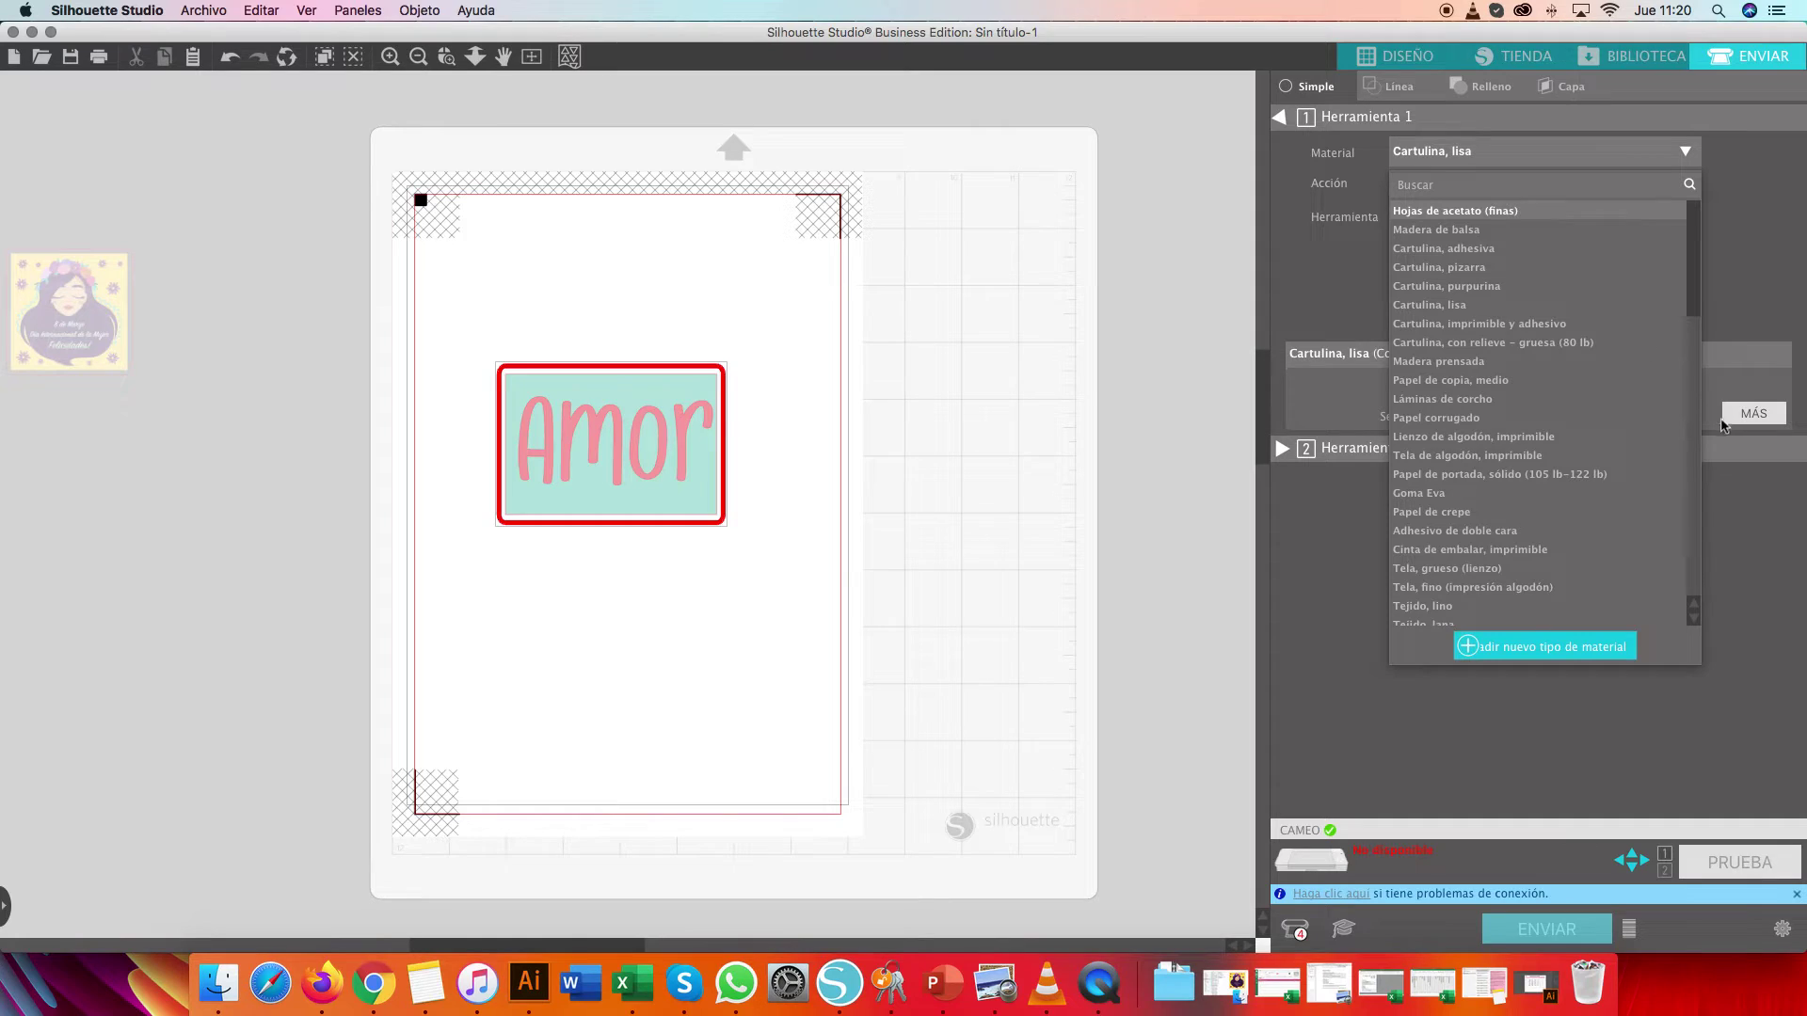
scroll(1694, 414, "down", 10)
scroll(1698, 528, "down", 5)
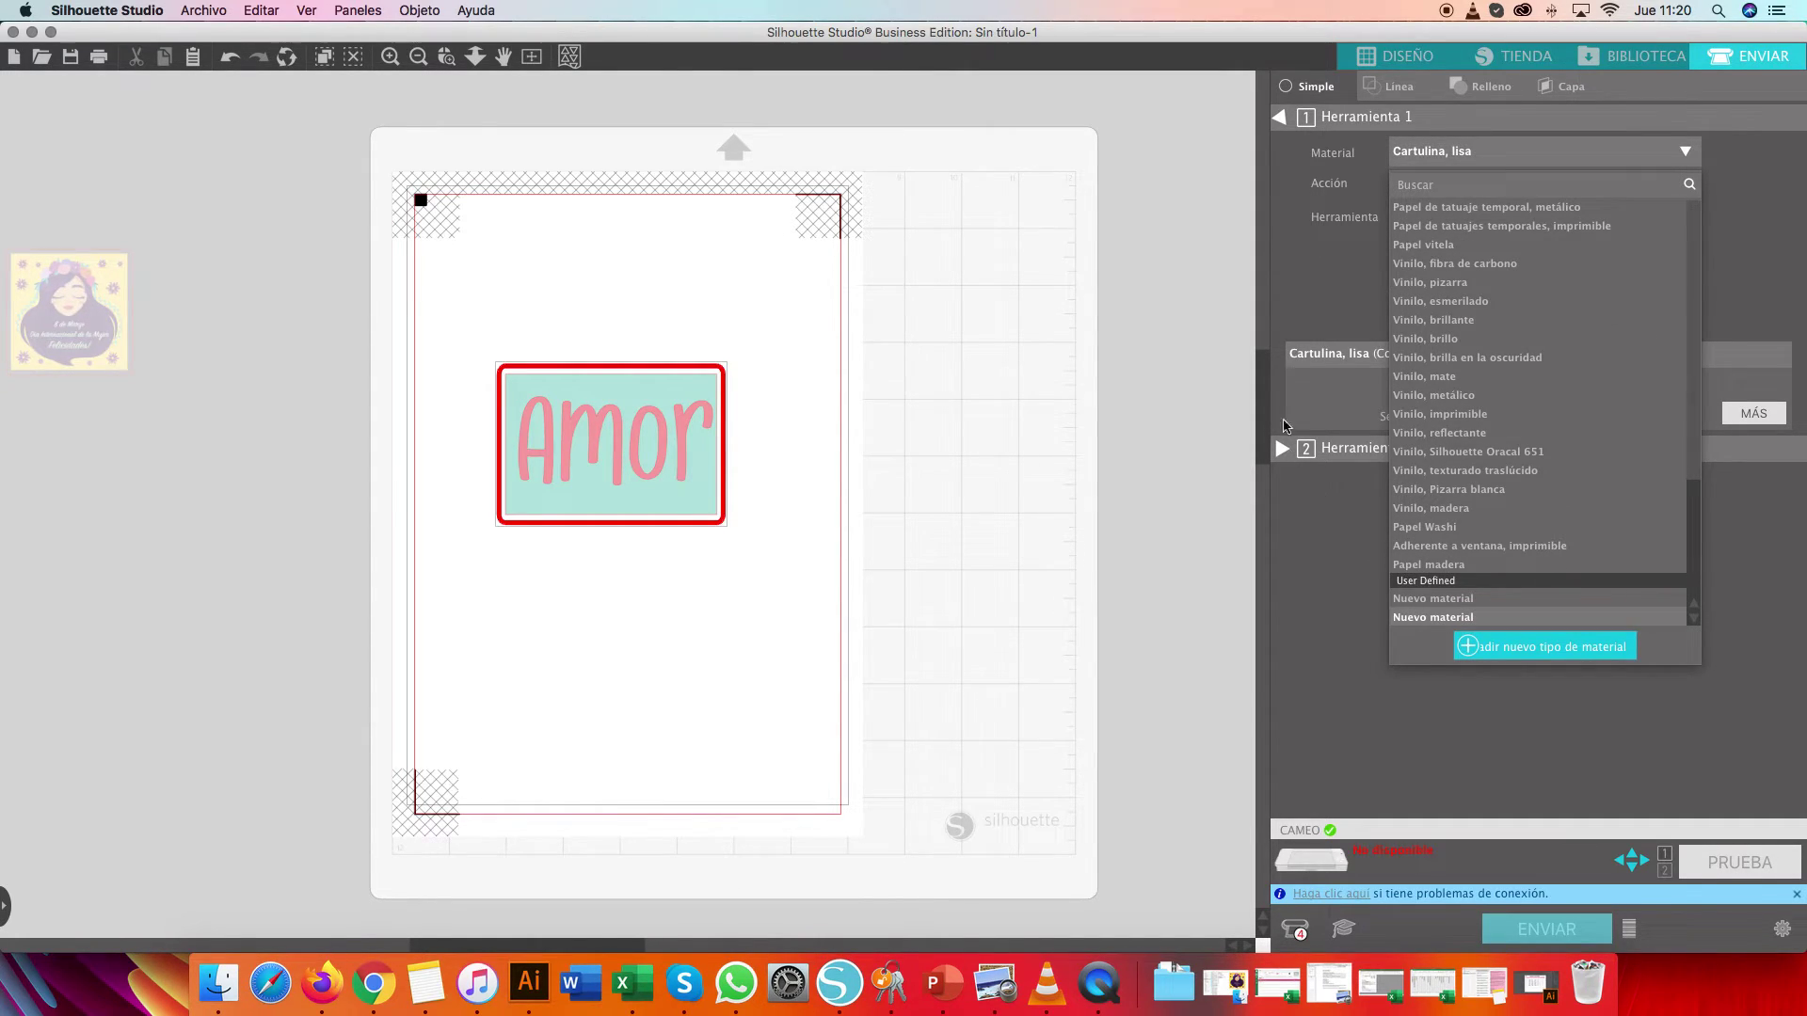
left_click(1019, 597)
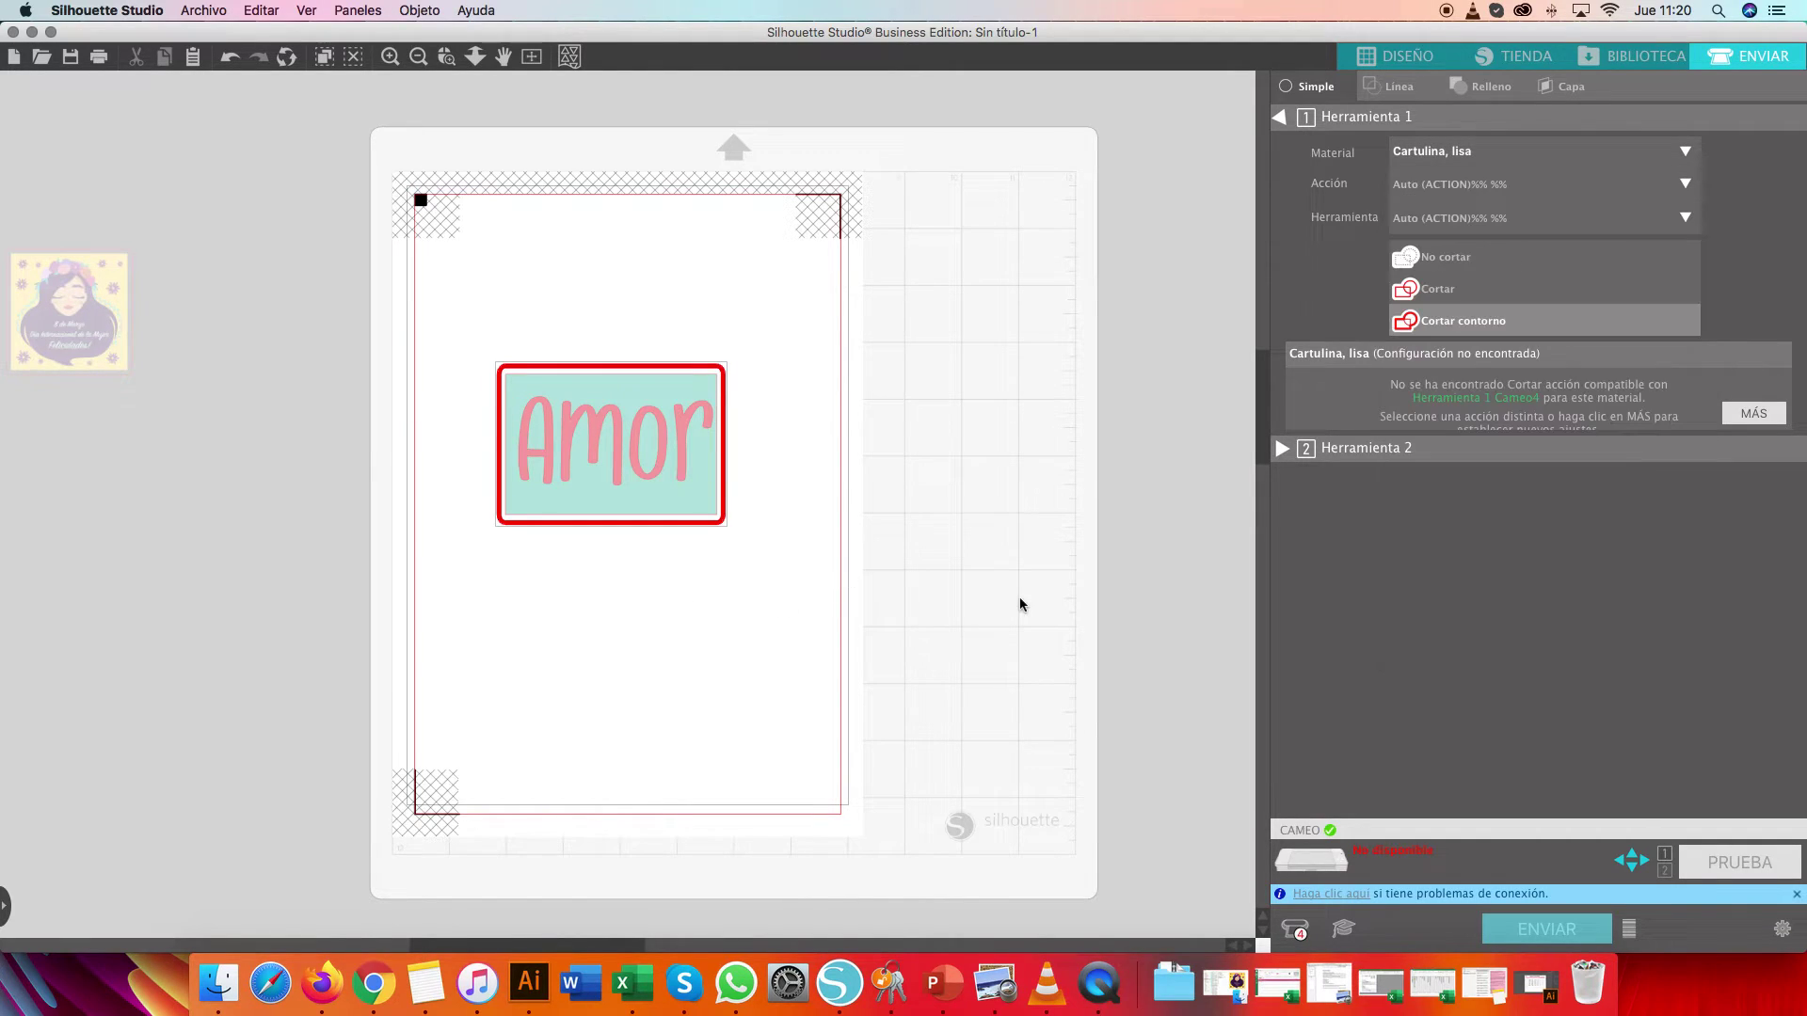
Add a new material type and name the first user-defined material "Papel adhesivo 115gr"
left_click(1416, 155)
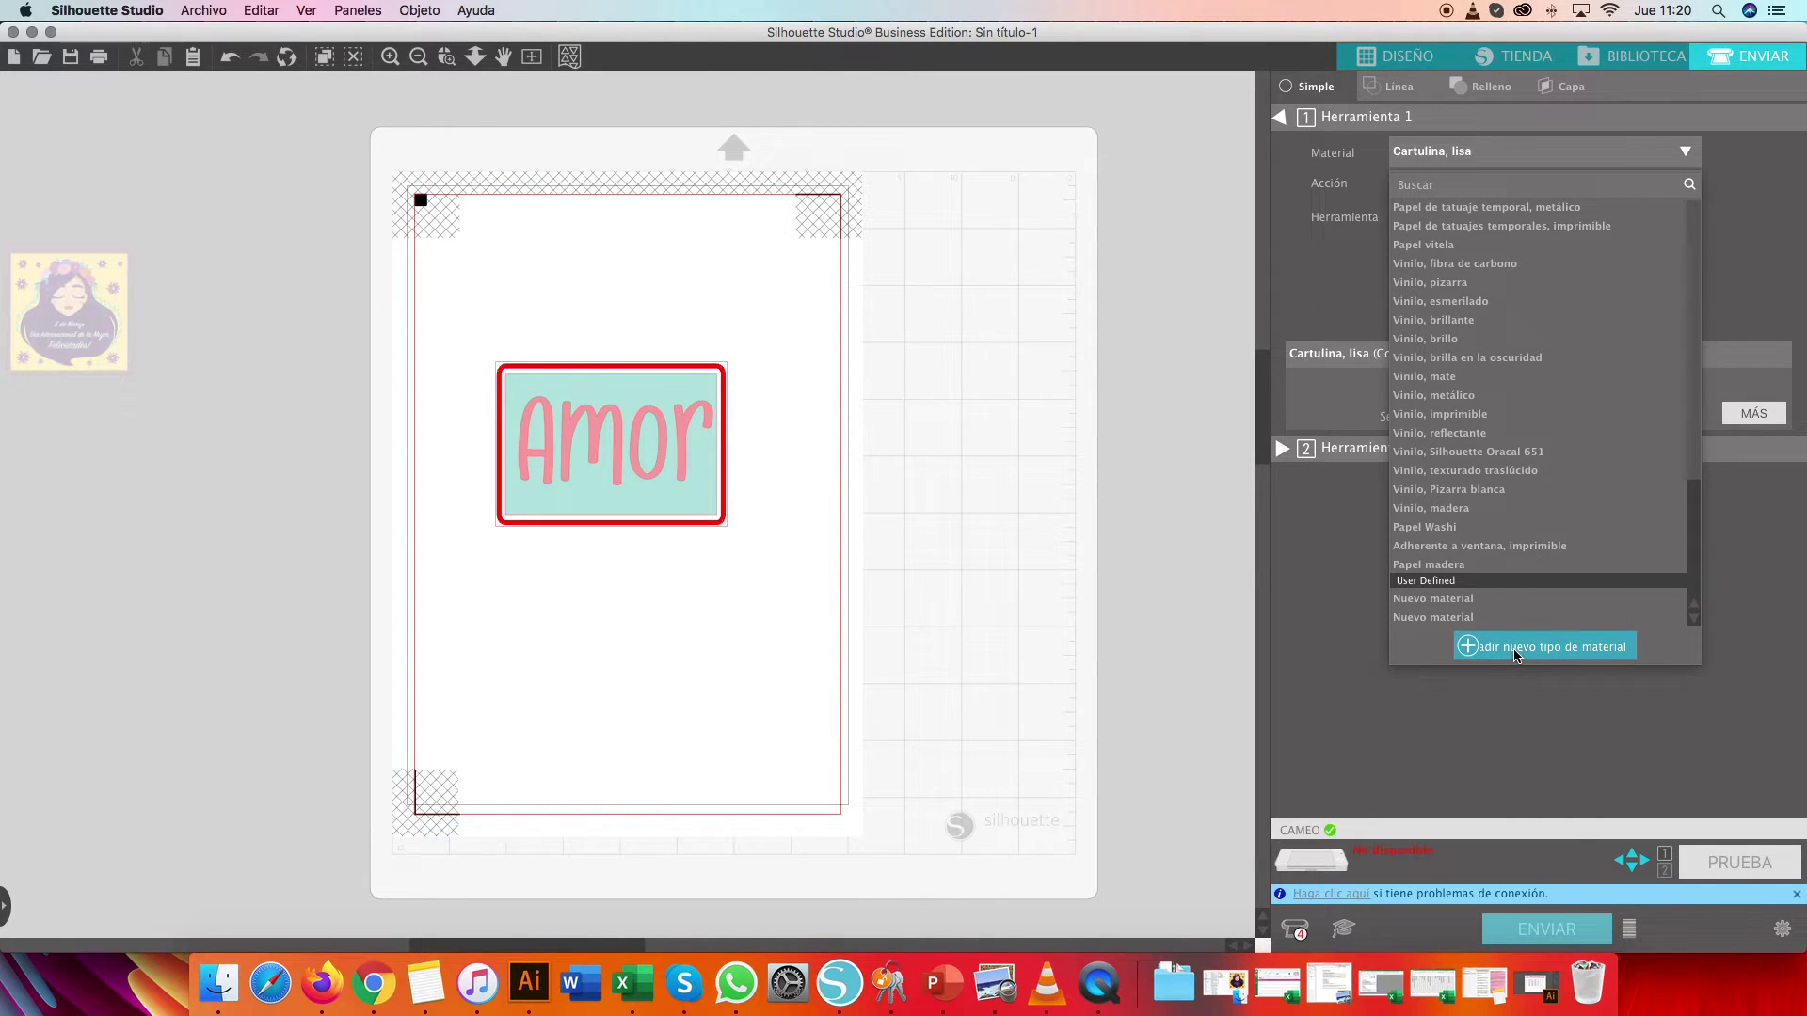
left_click(1487, 647)
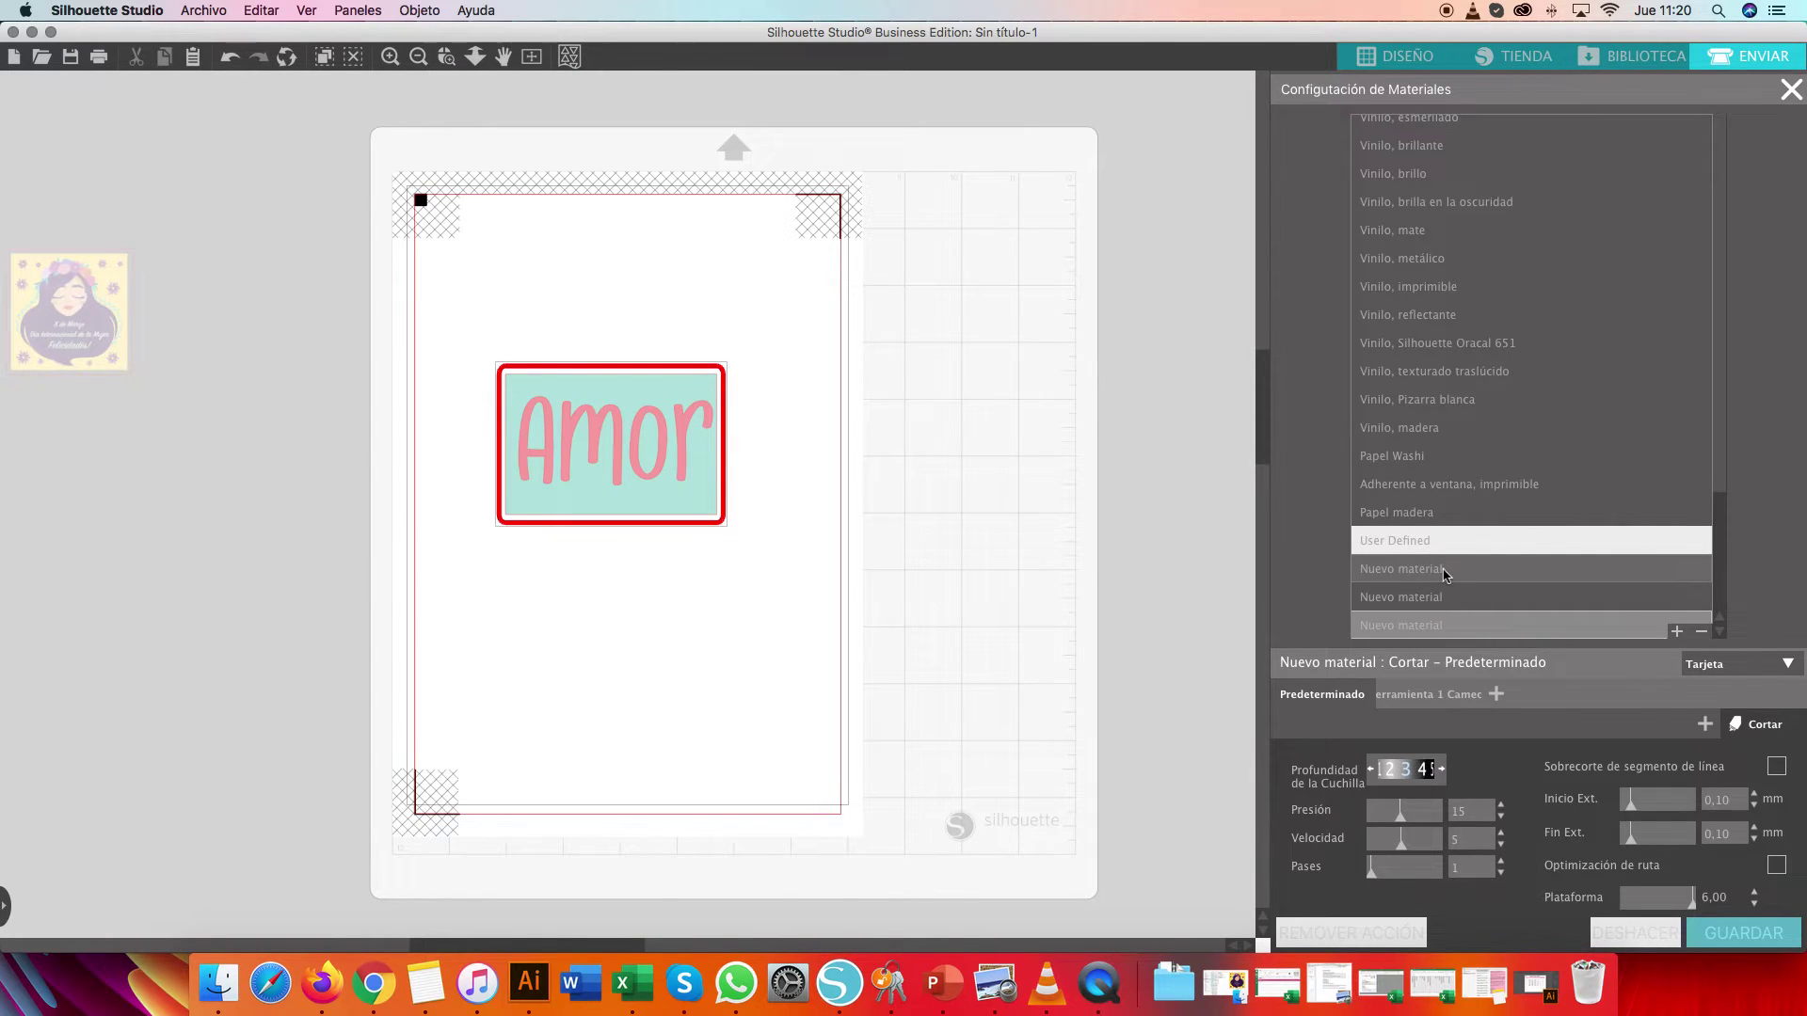
left_click(1444, 575)
left_click(1443, 575)
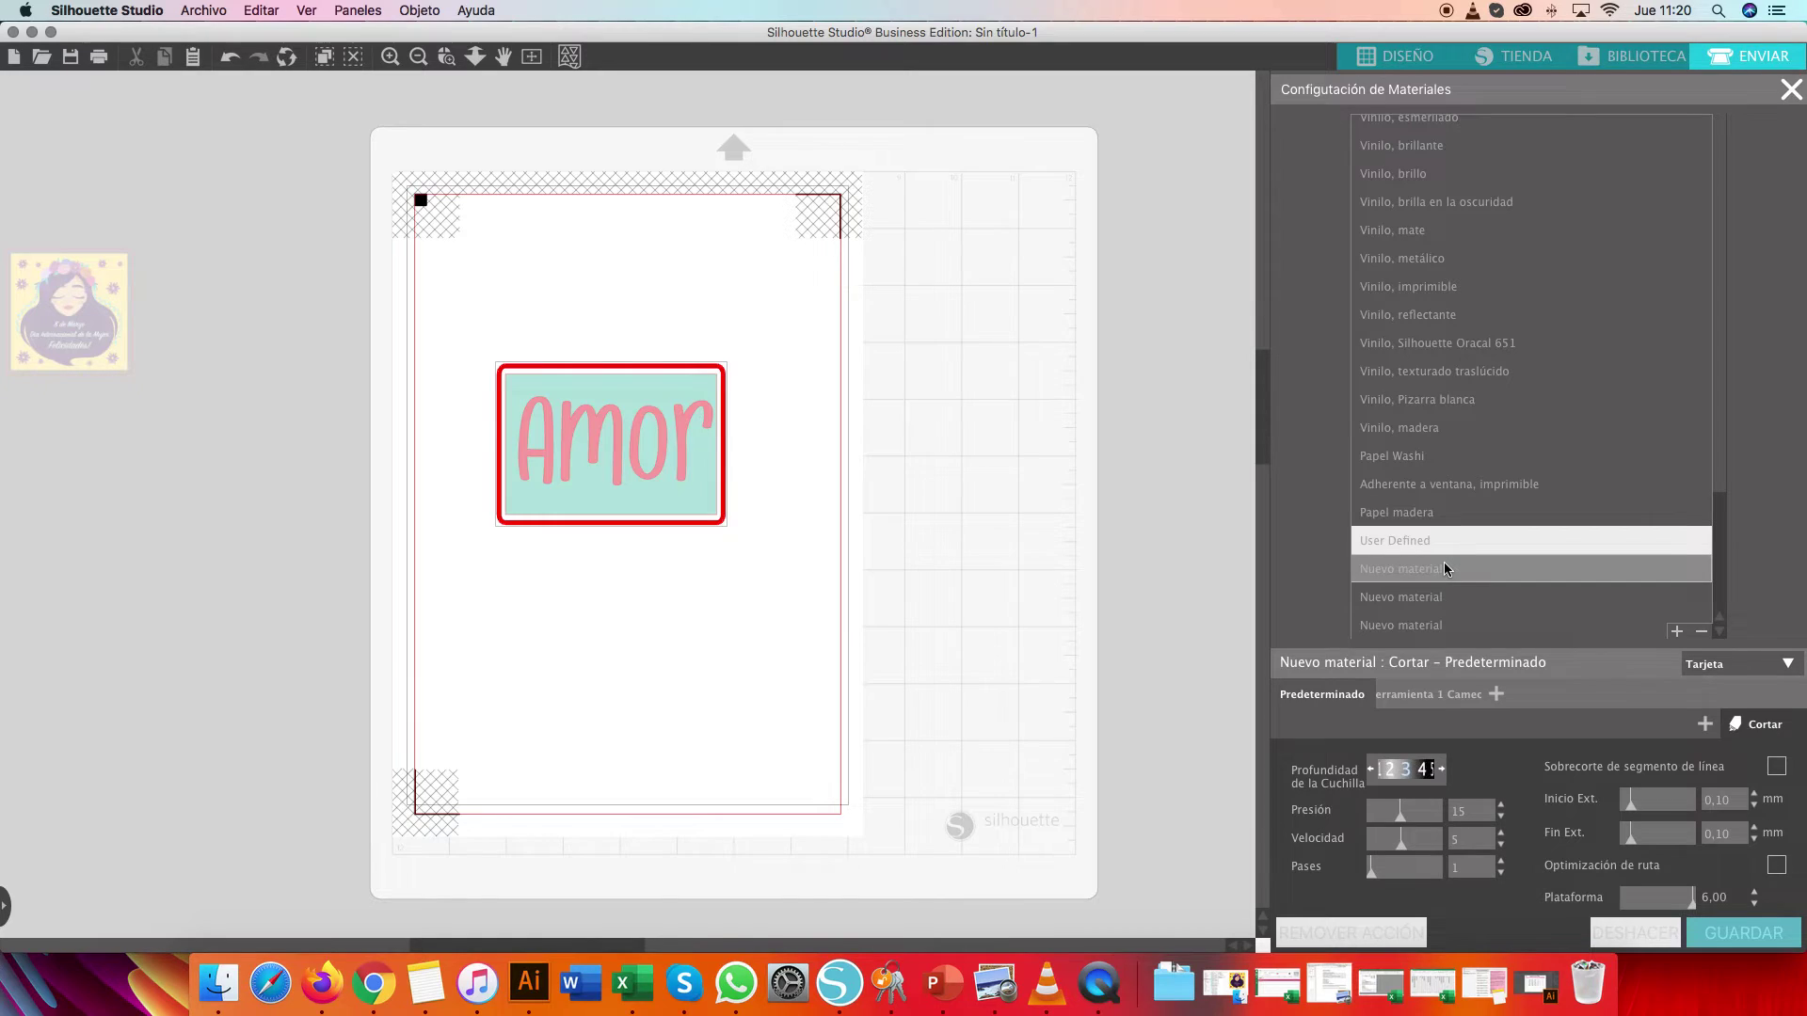
type("P")
type("apel adhesivo")
type(" 135")
type("gr")
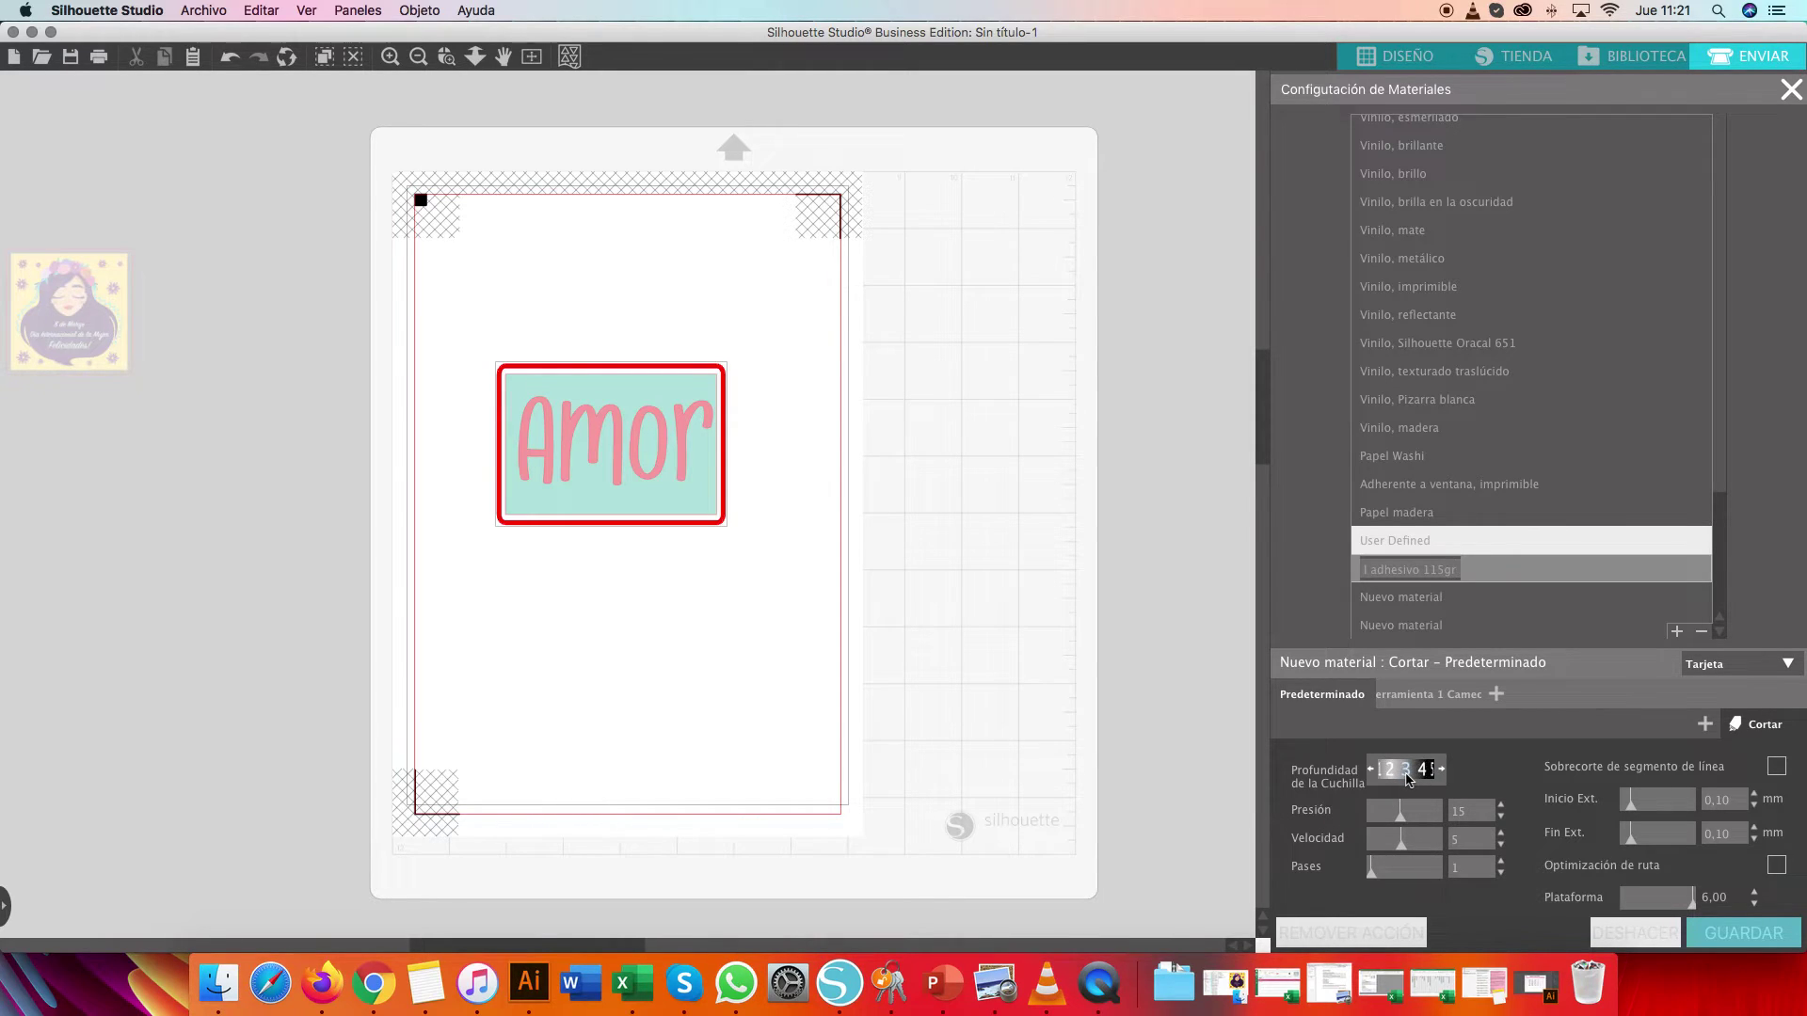
key("Return")
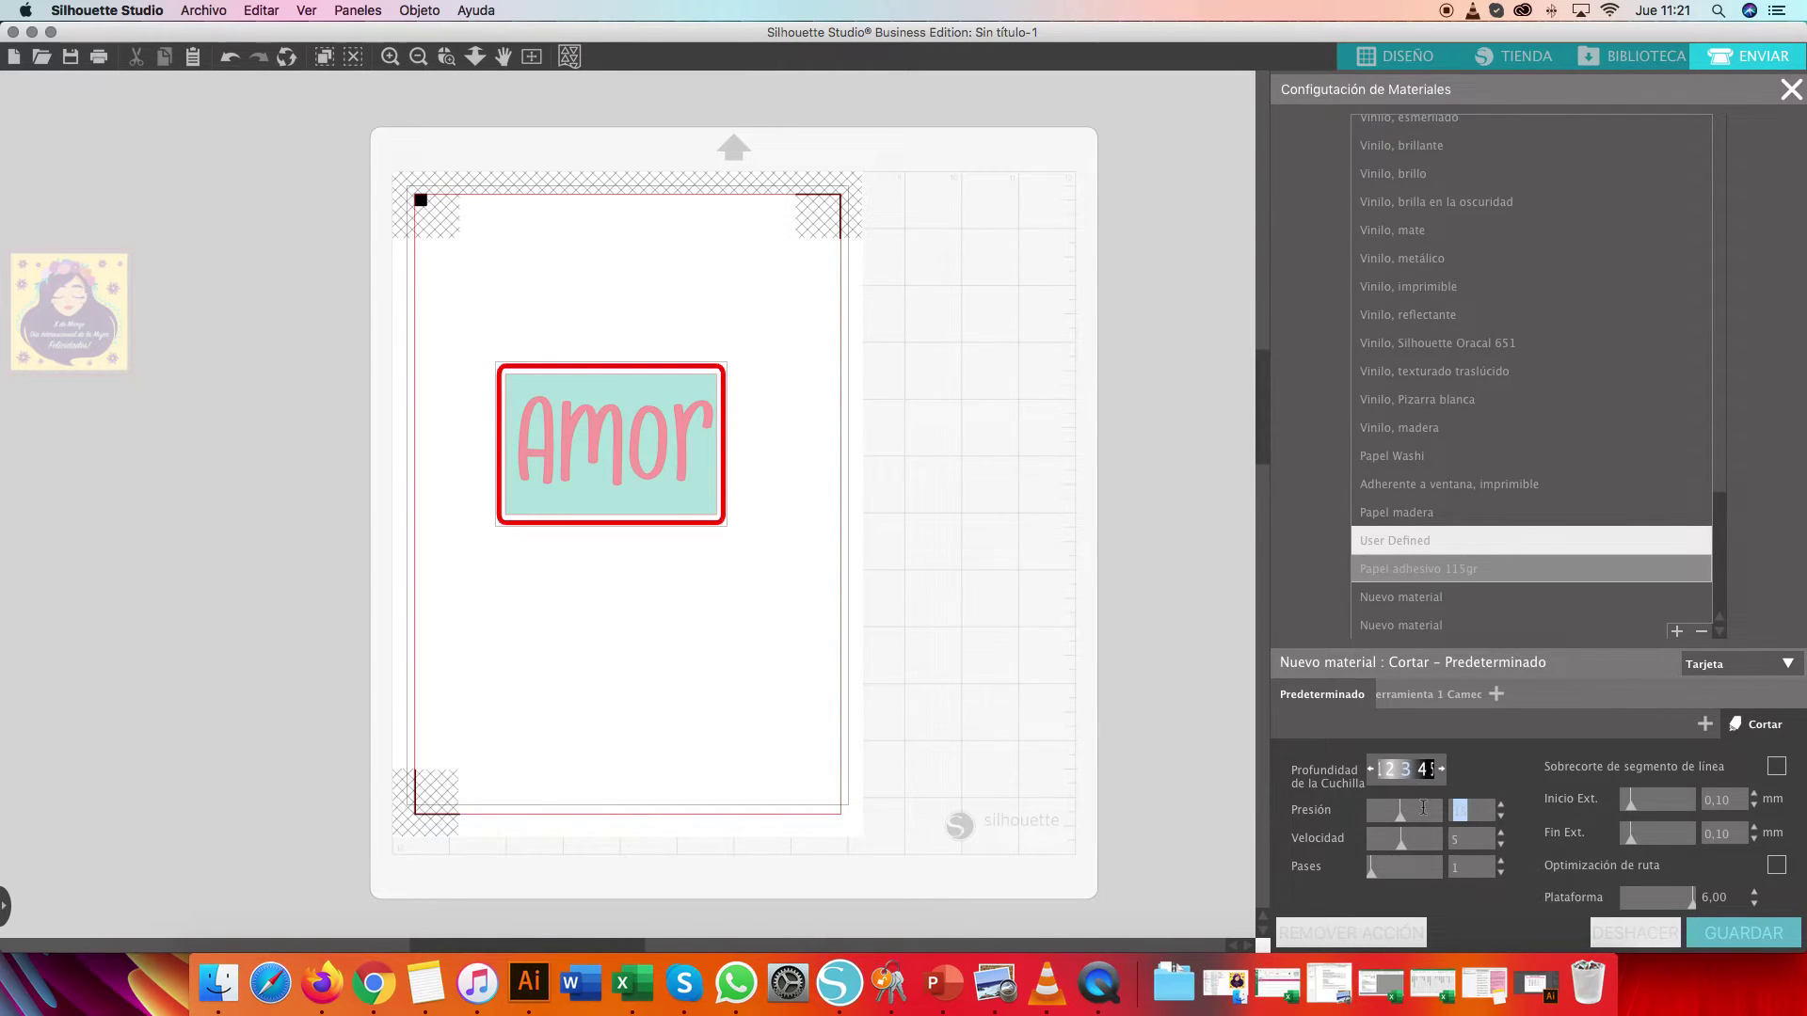
Set the new material's pressure to 10 and speed to 10, save it and close the material configuration
key("BackSpace")
type("10")
key("Return")
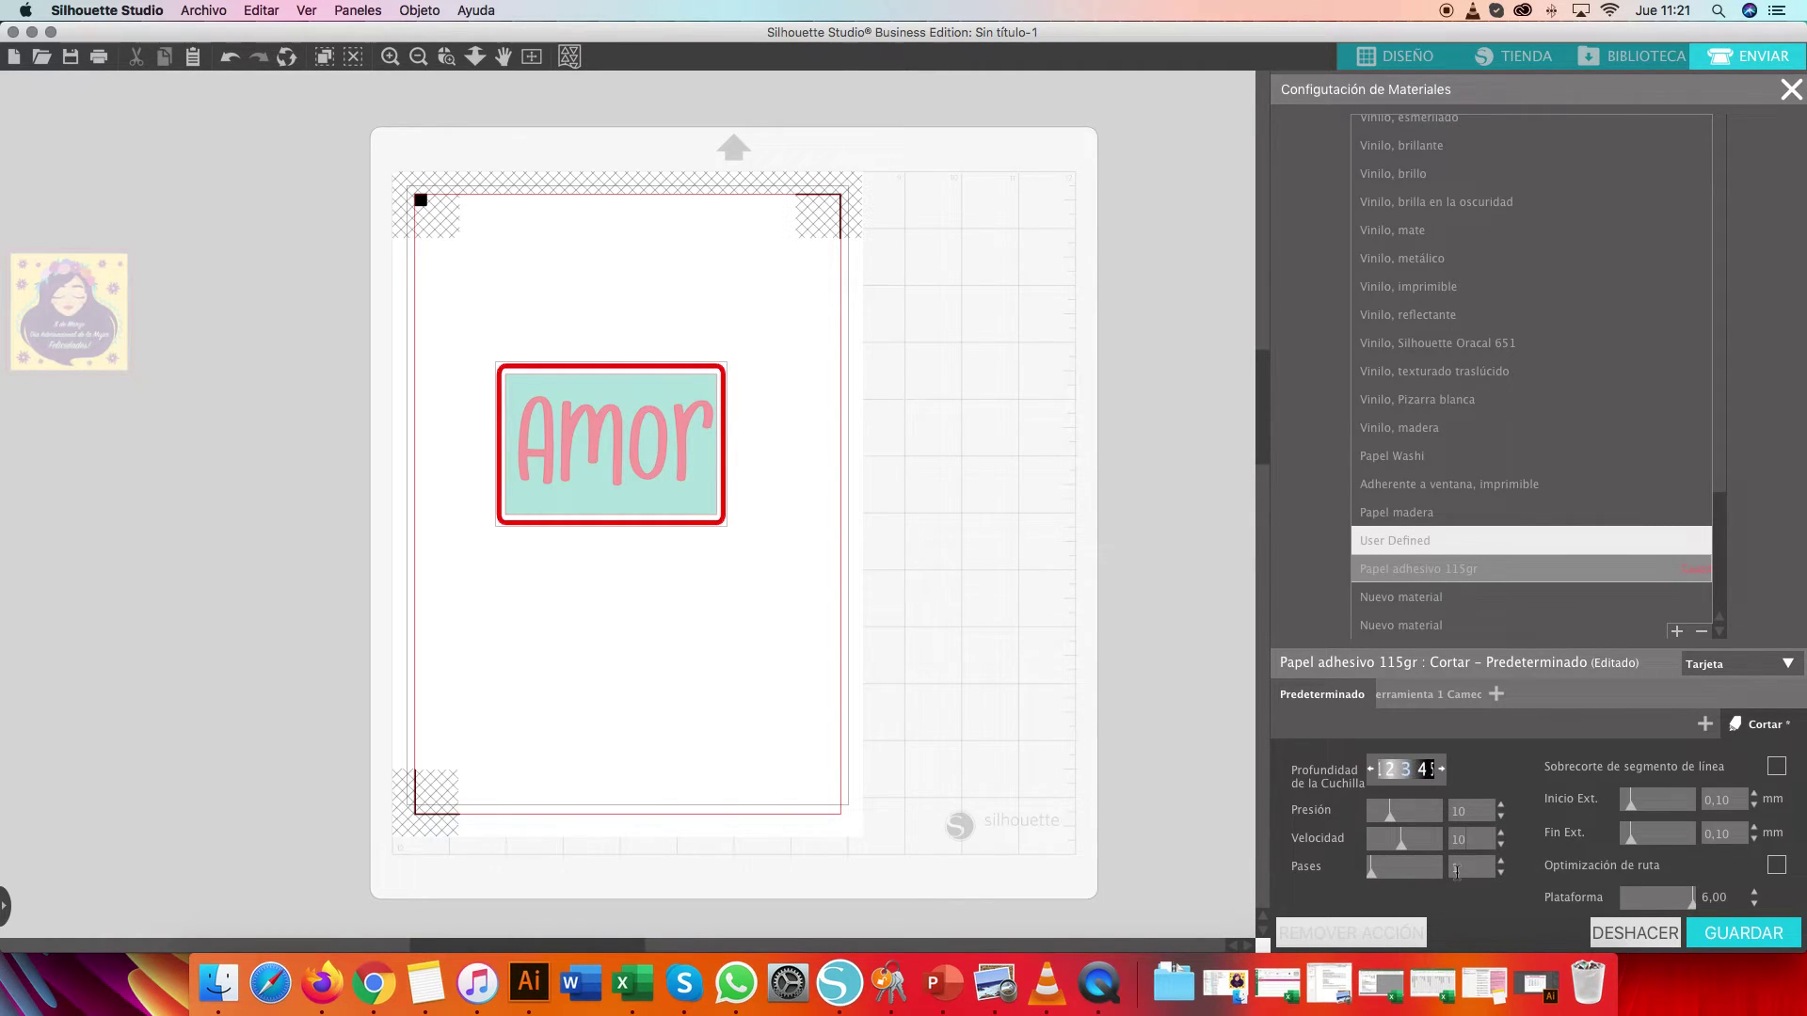
left_click(1759, 934)
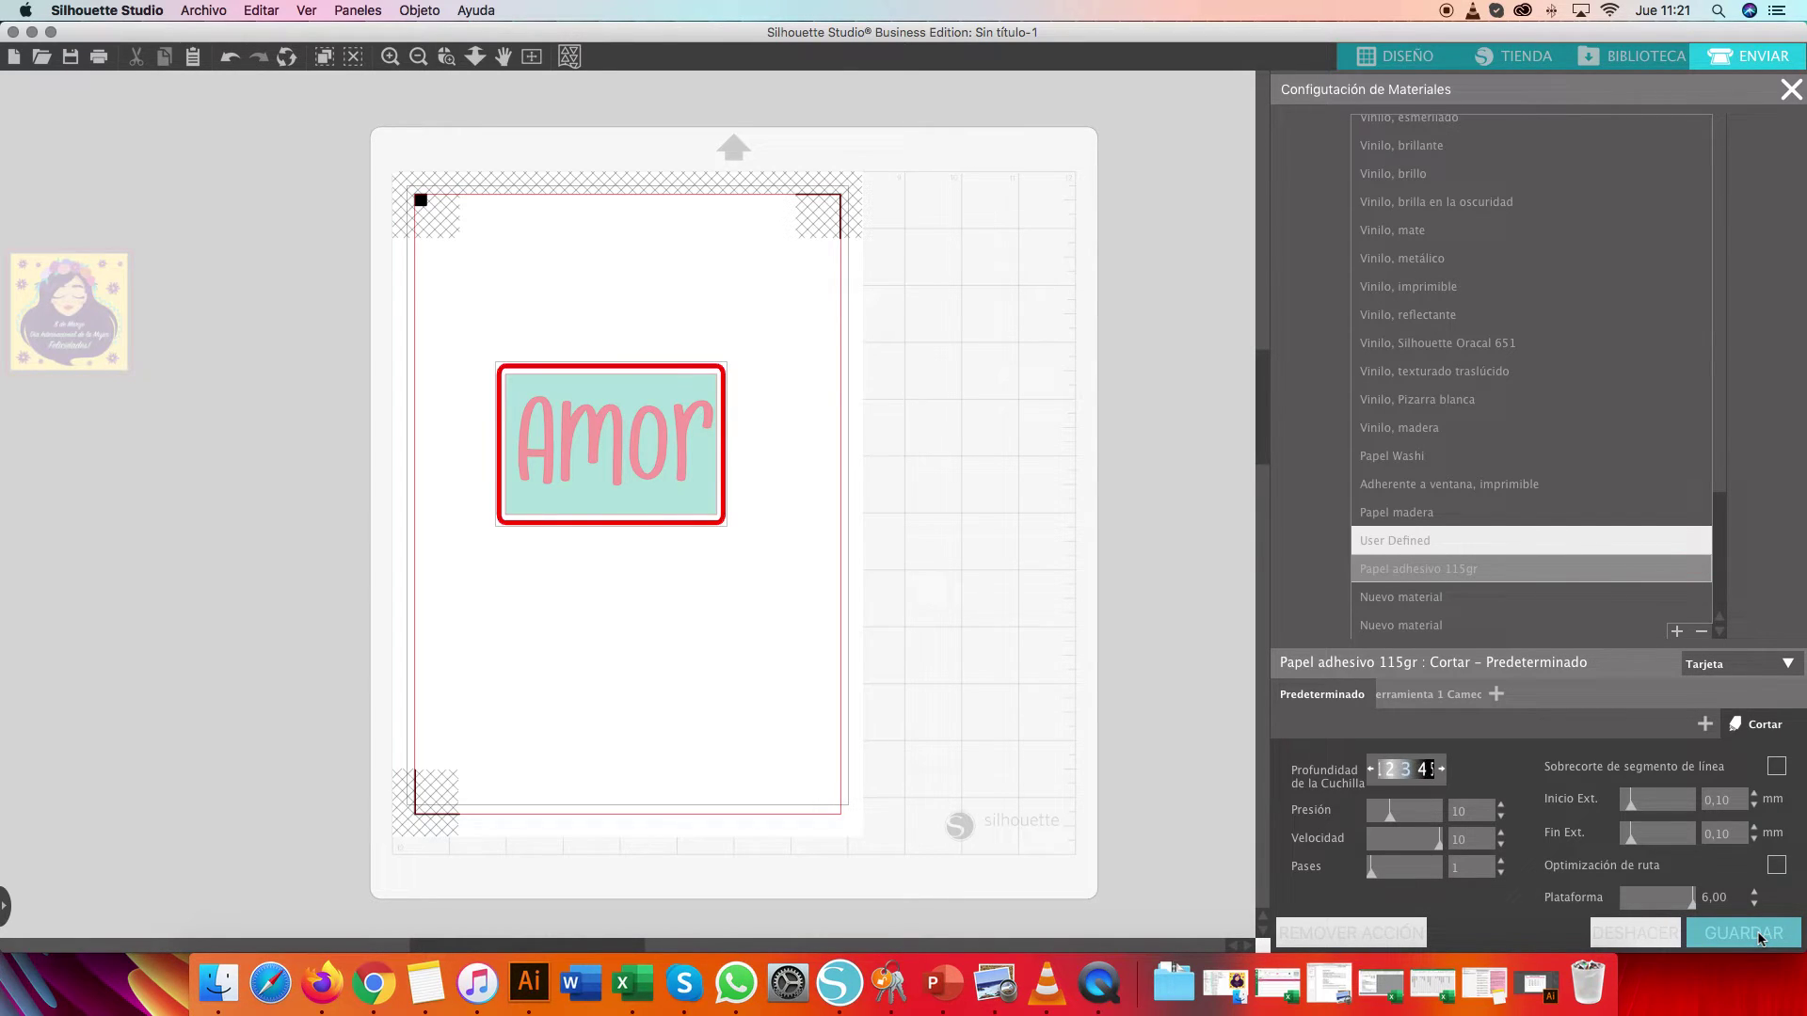
key("ctrl+Up")
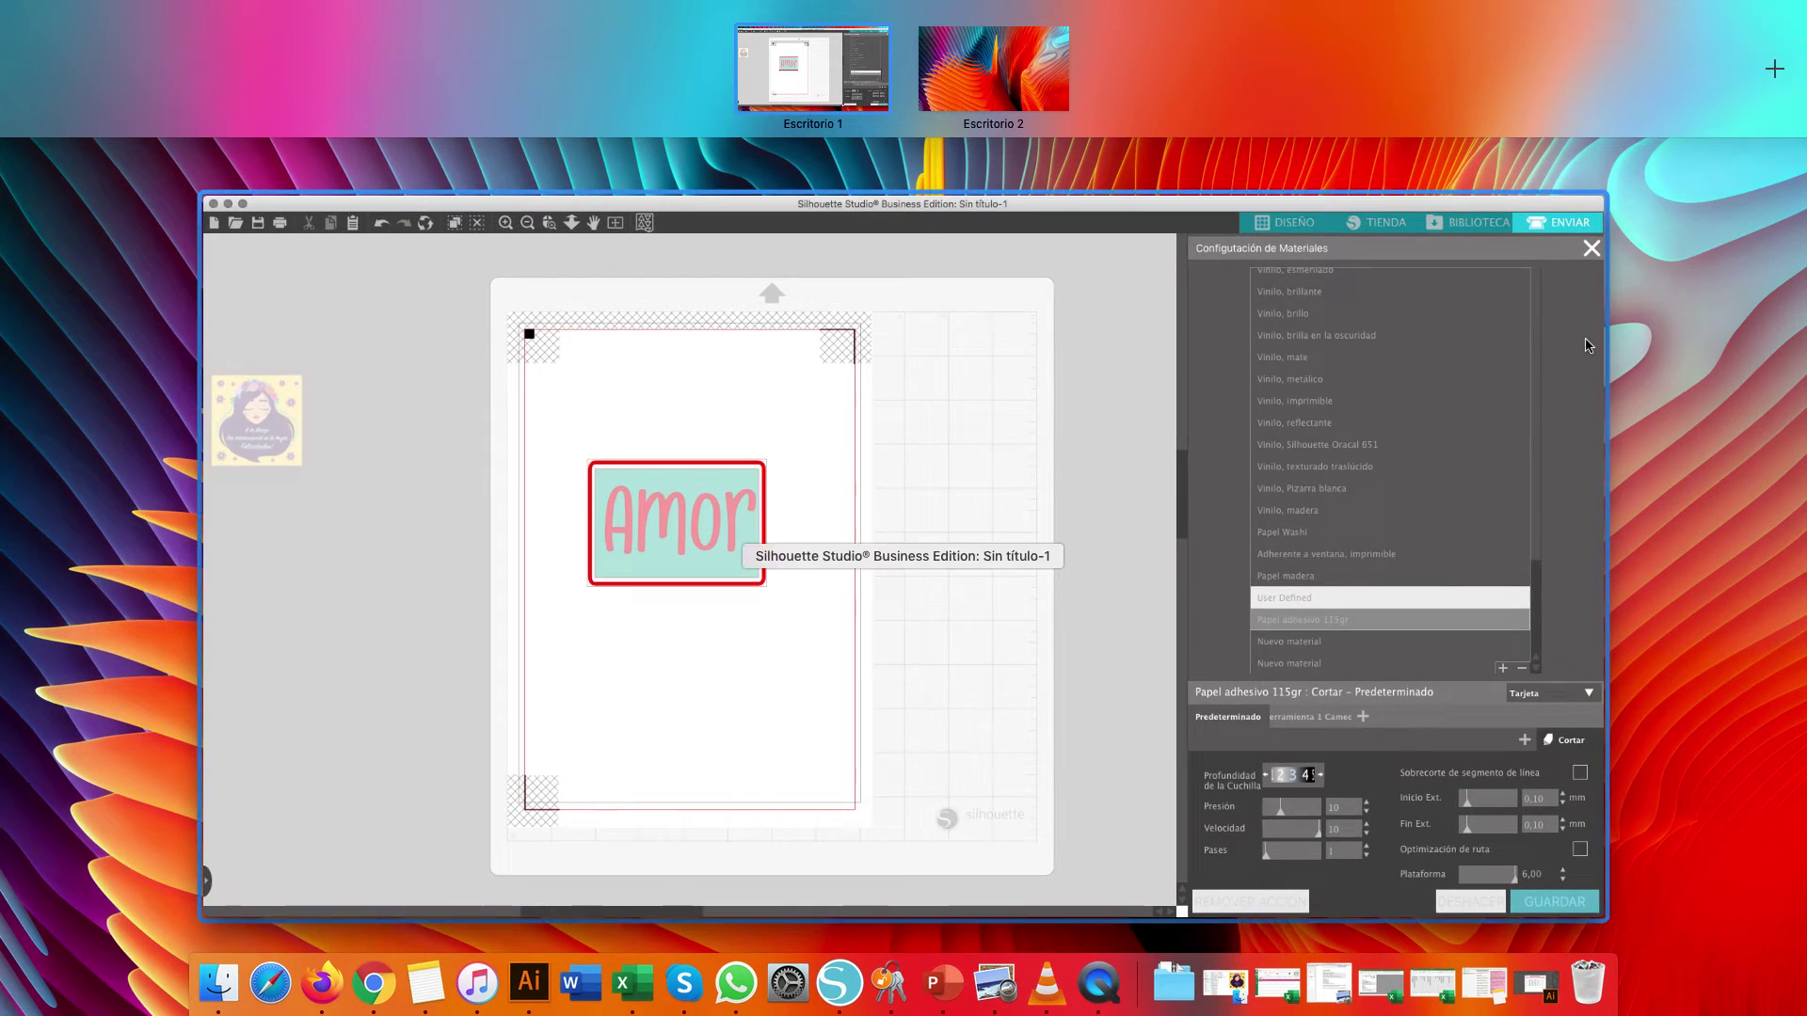
key("ctrl+Up")
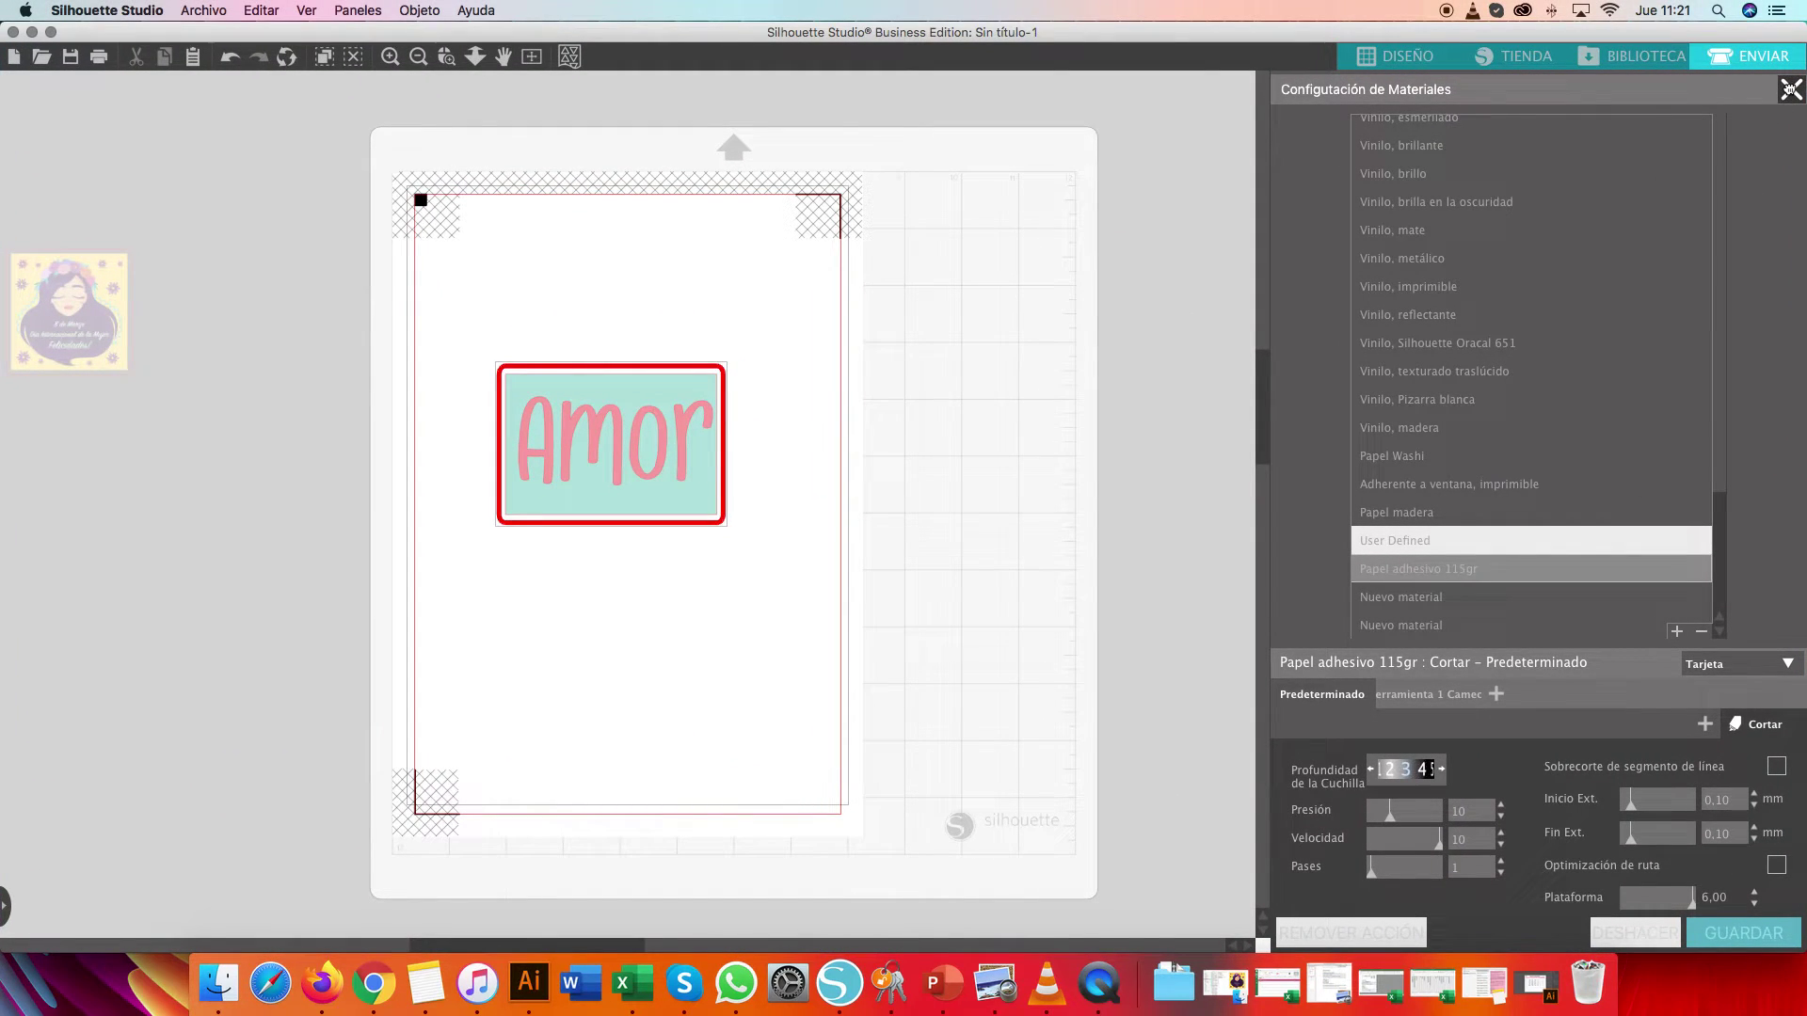
left_click(1787, 90)
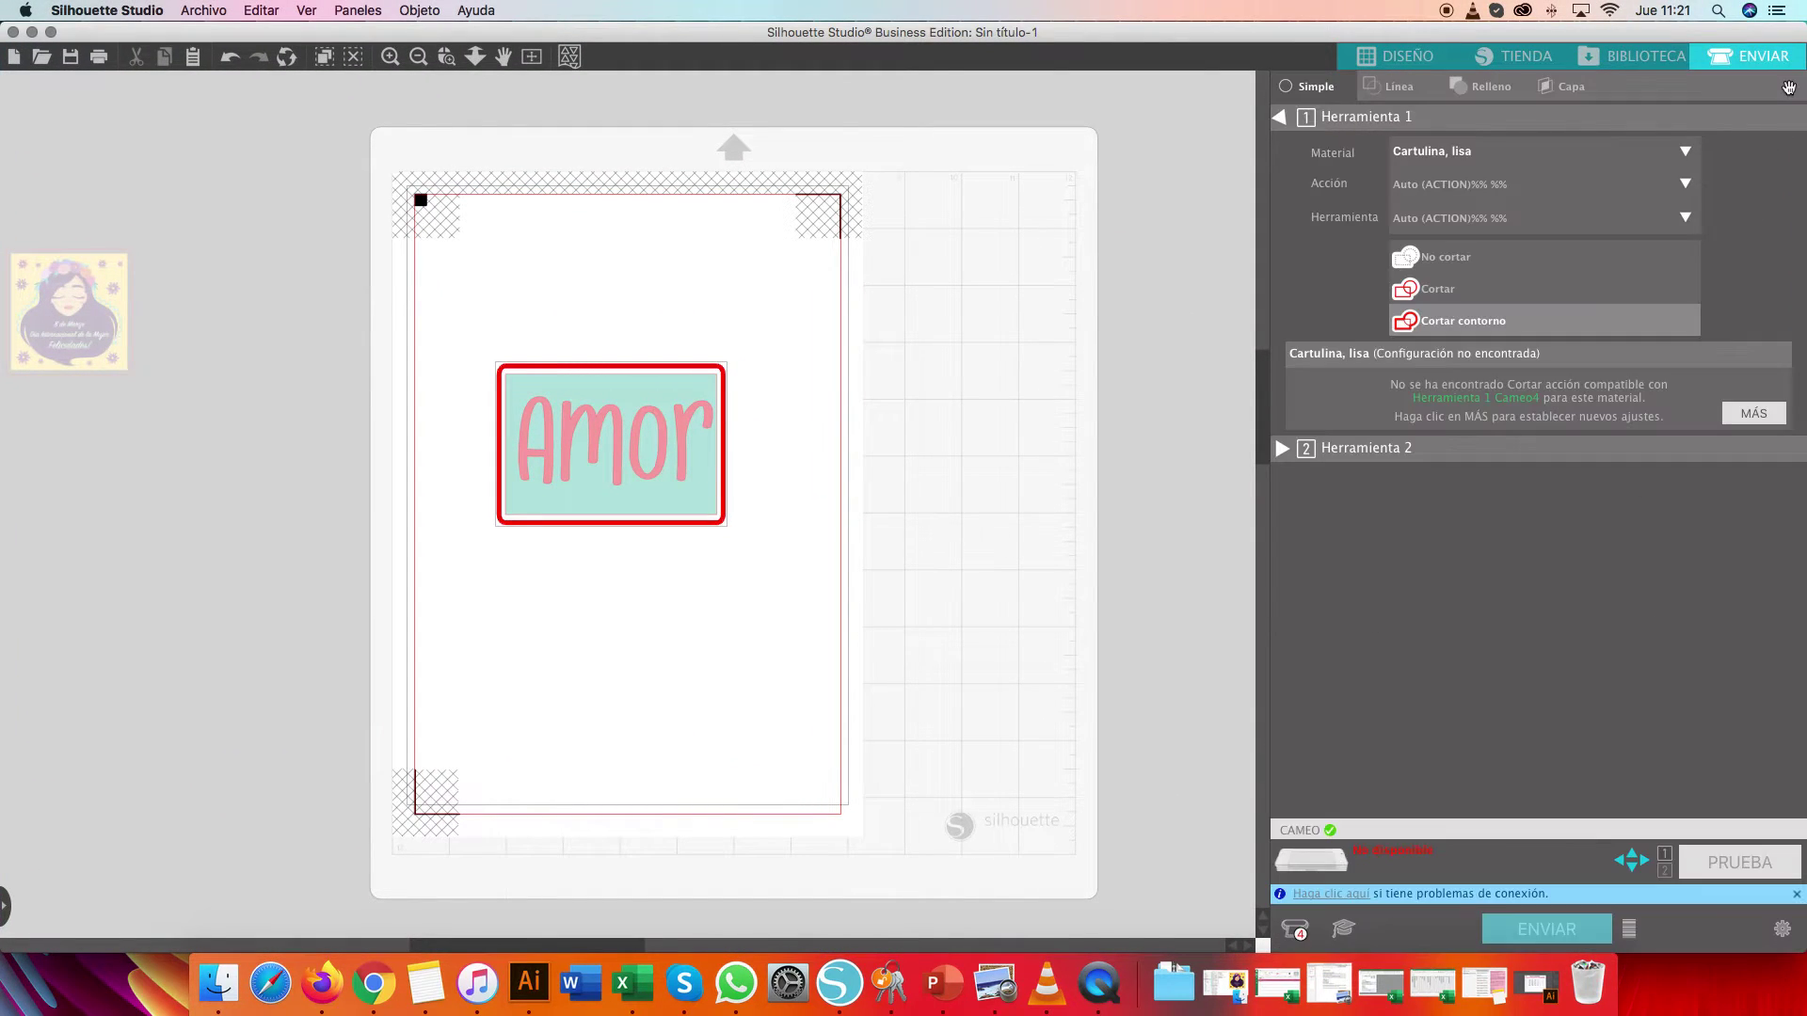
Choose "Papel adhesivo 115gr" as the material for tool 1 and set its action to Cortar
left_click(1430, 159)
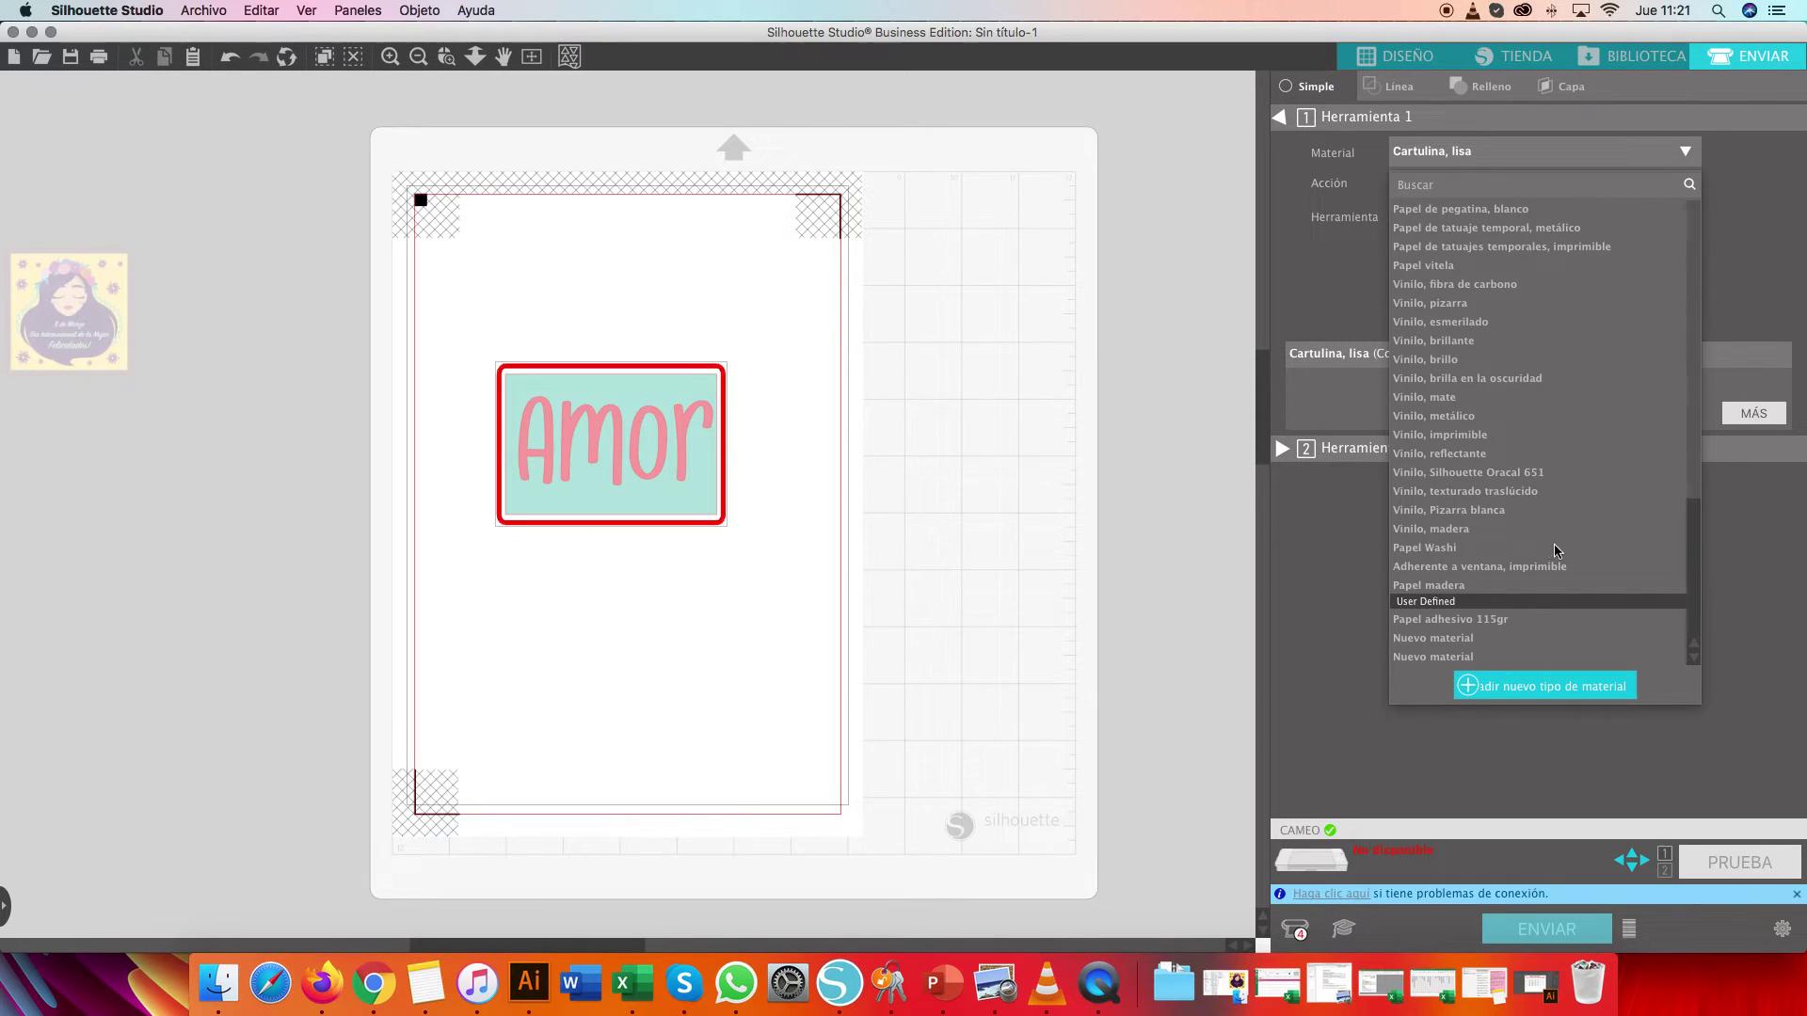
left_click(1689, 462)
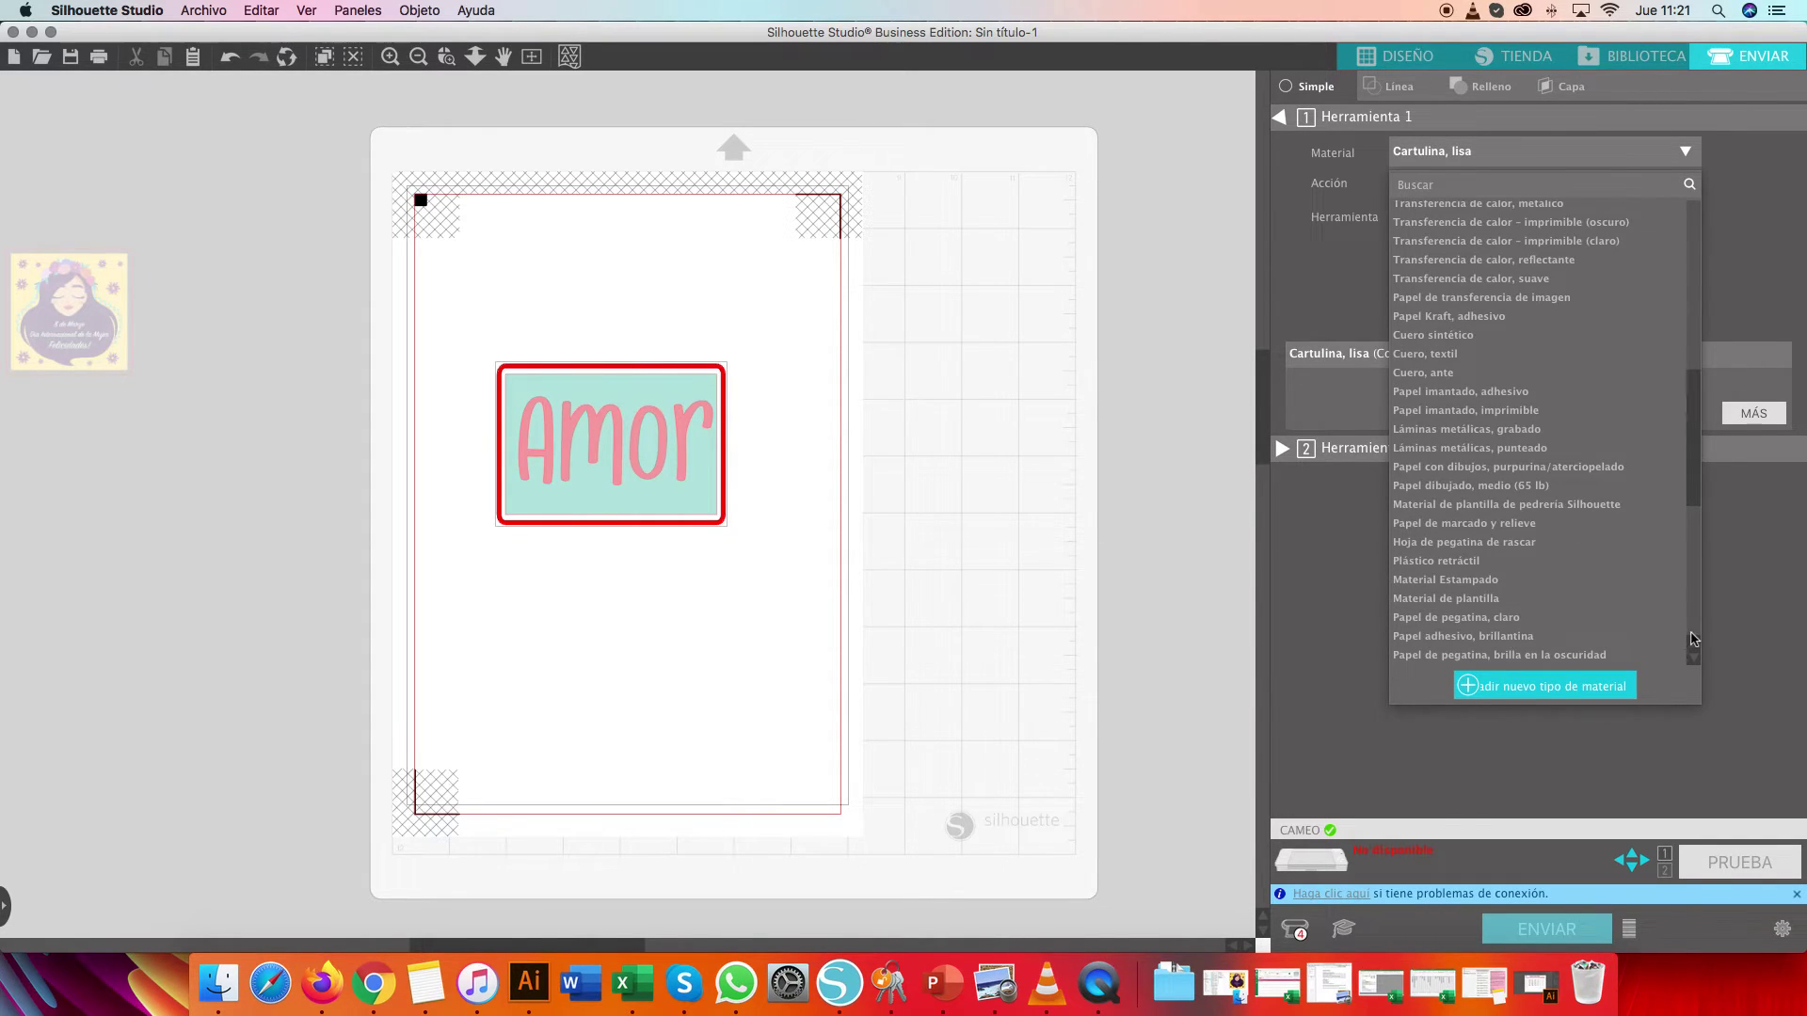
left_click(1694, 636)
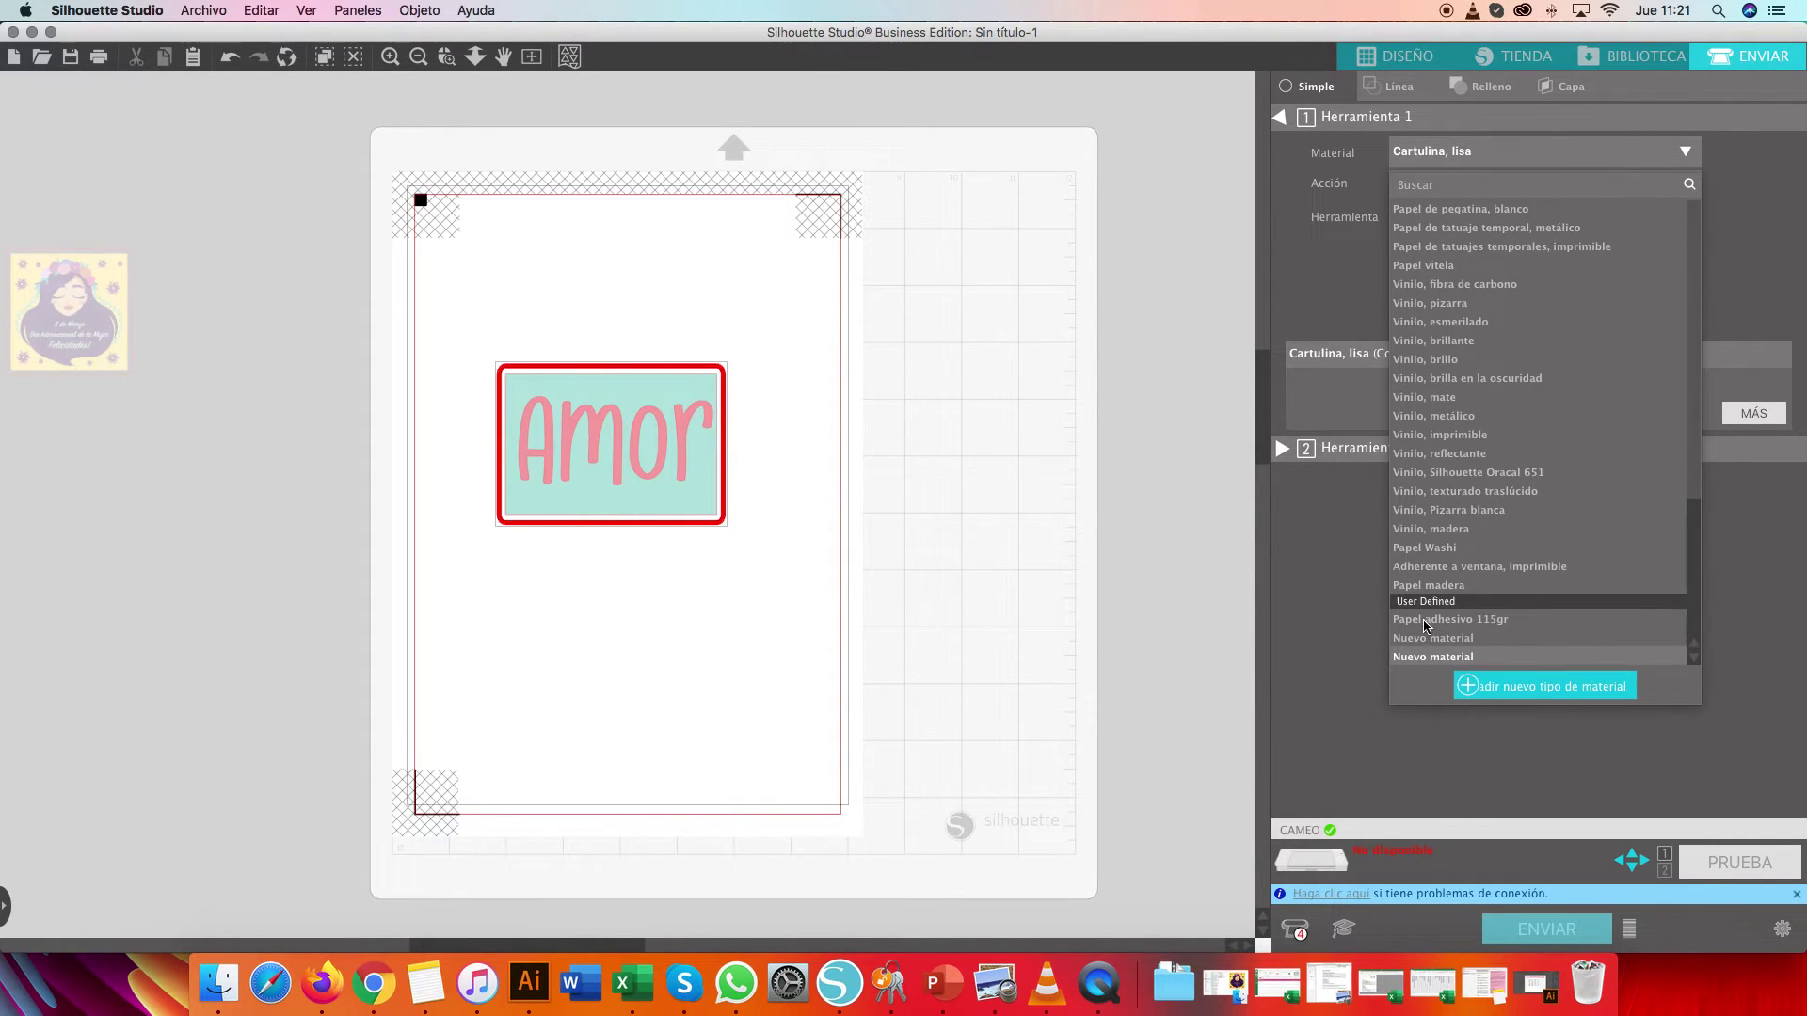
mouse_move(1426, 629)
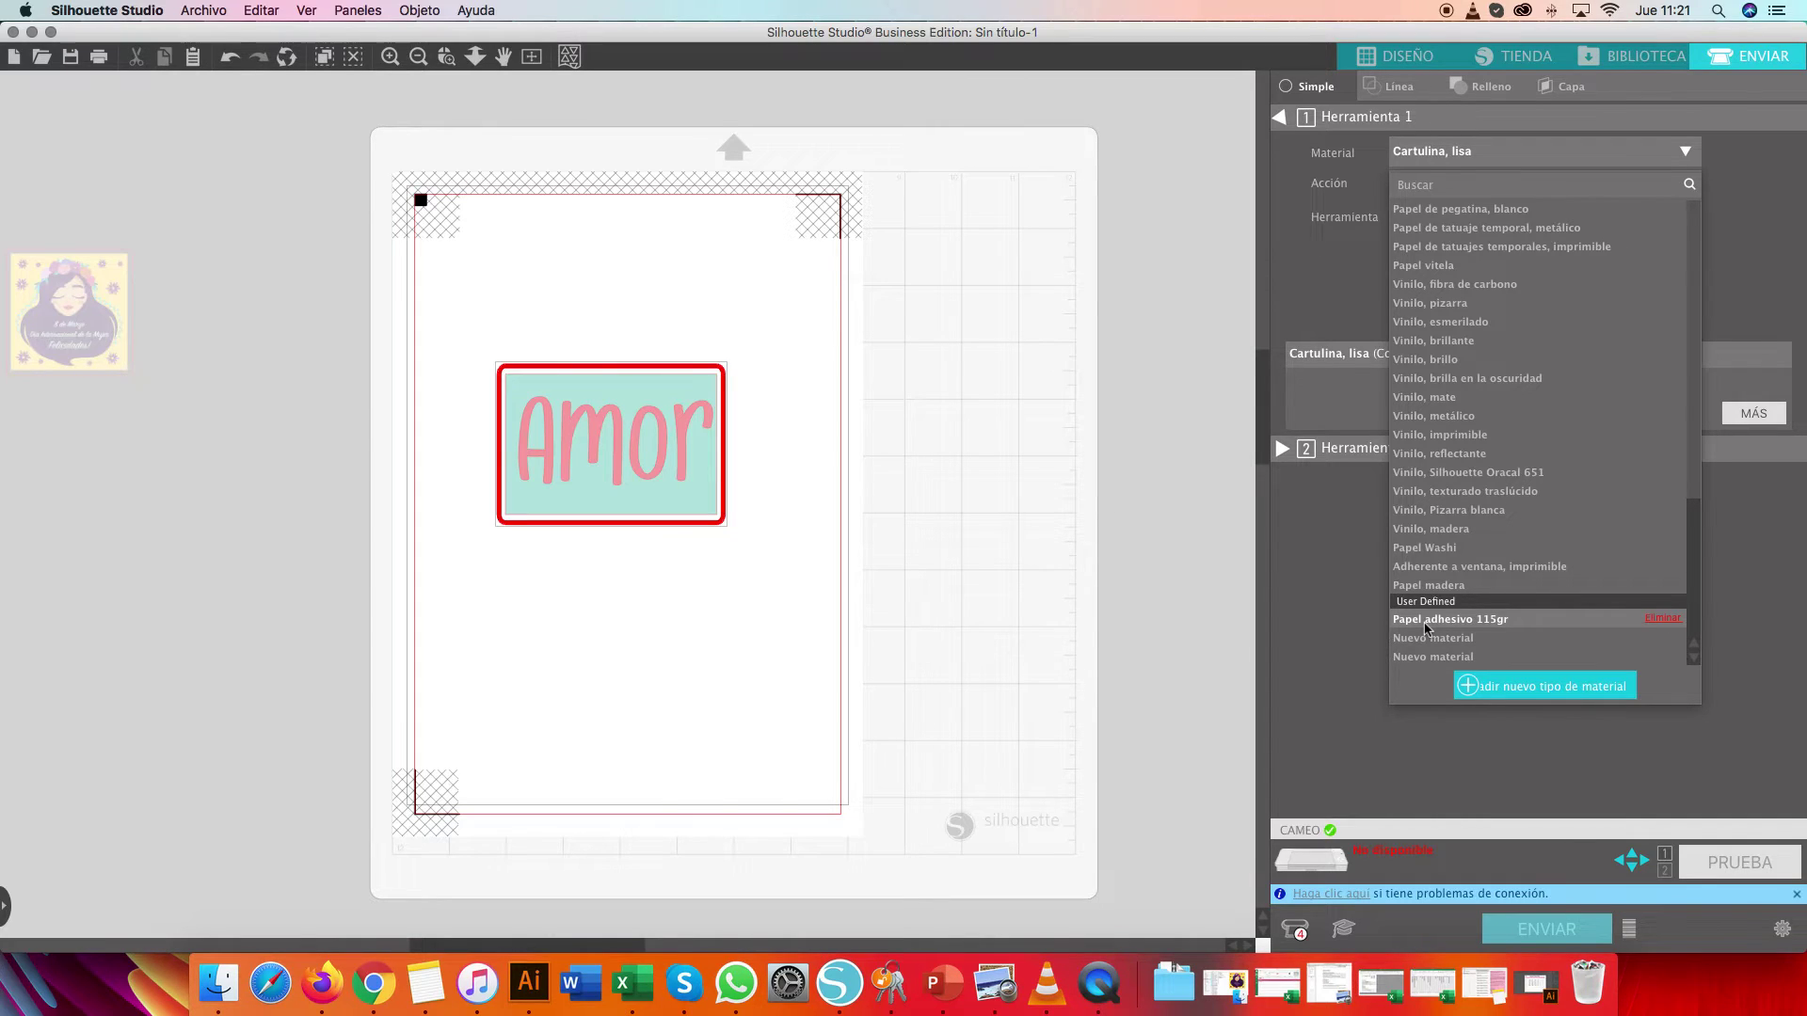
left_click(1425, 623)
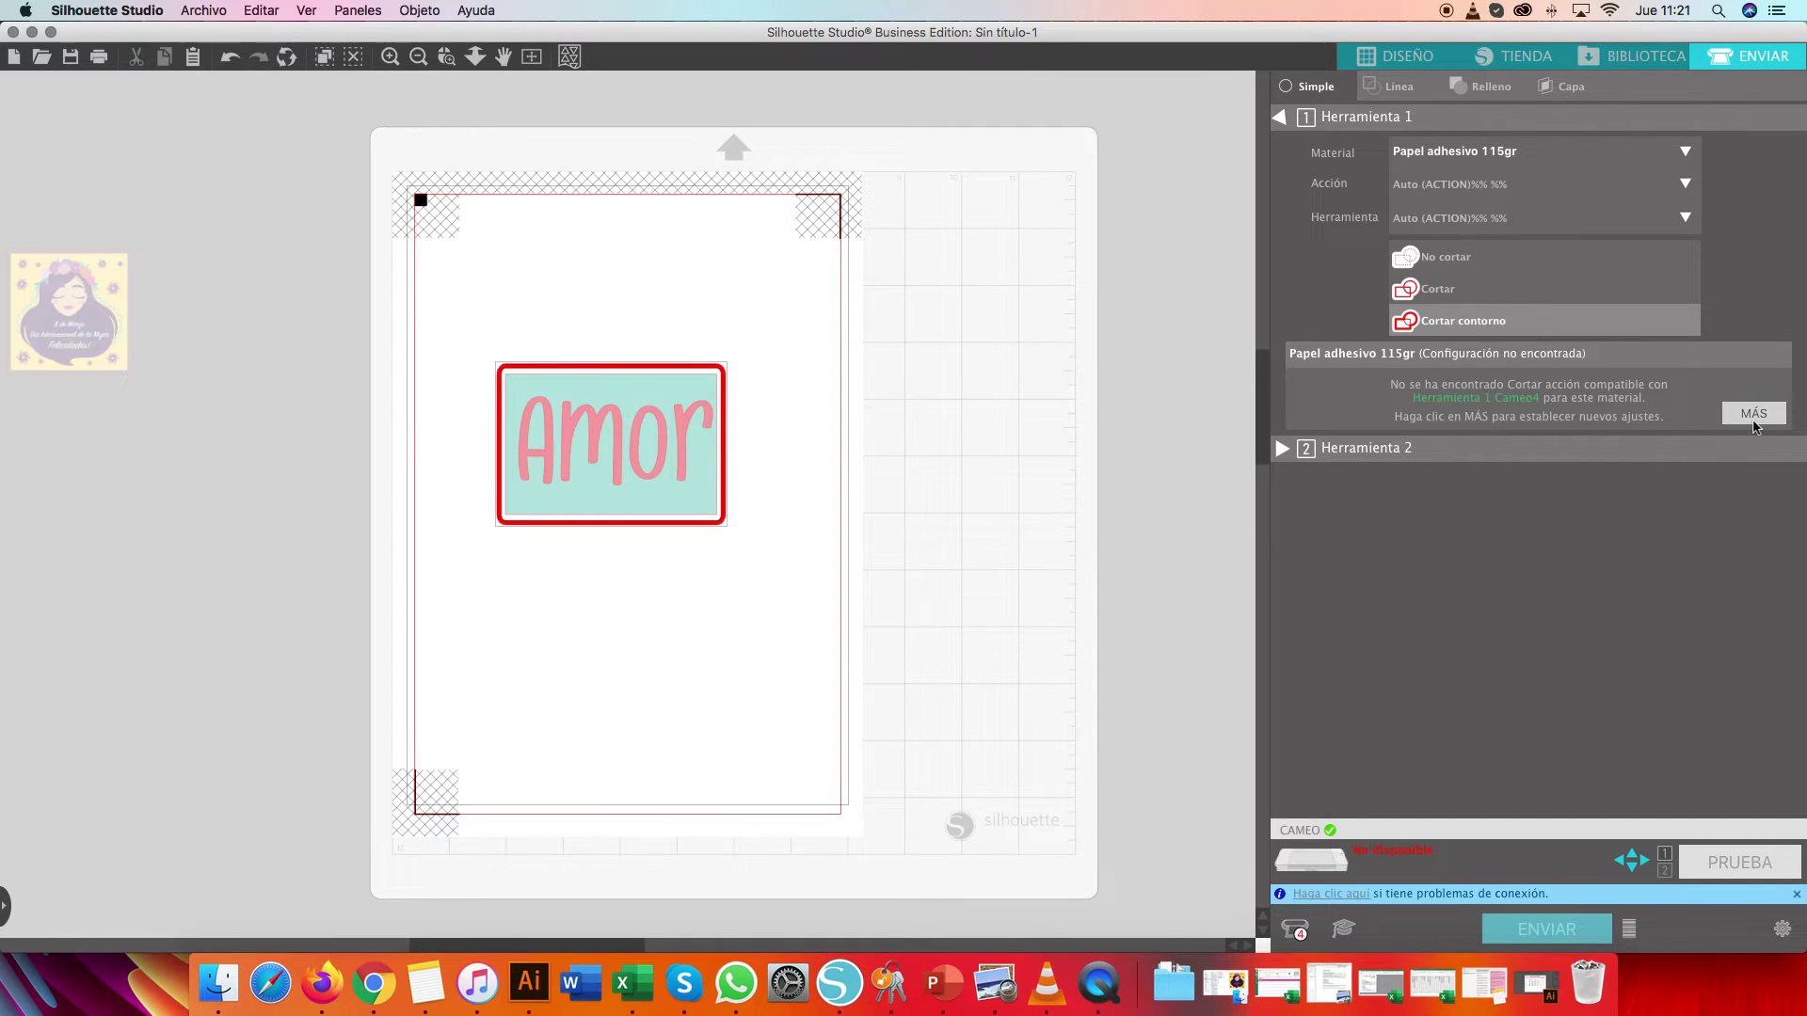
left_click(1442, 186)
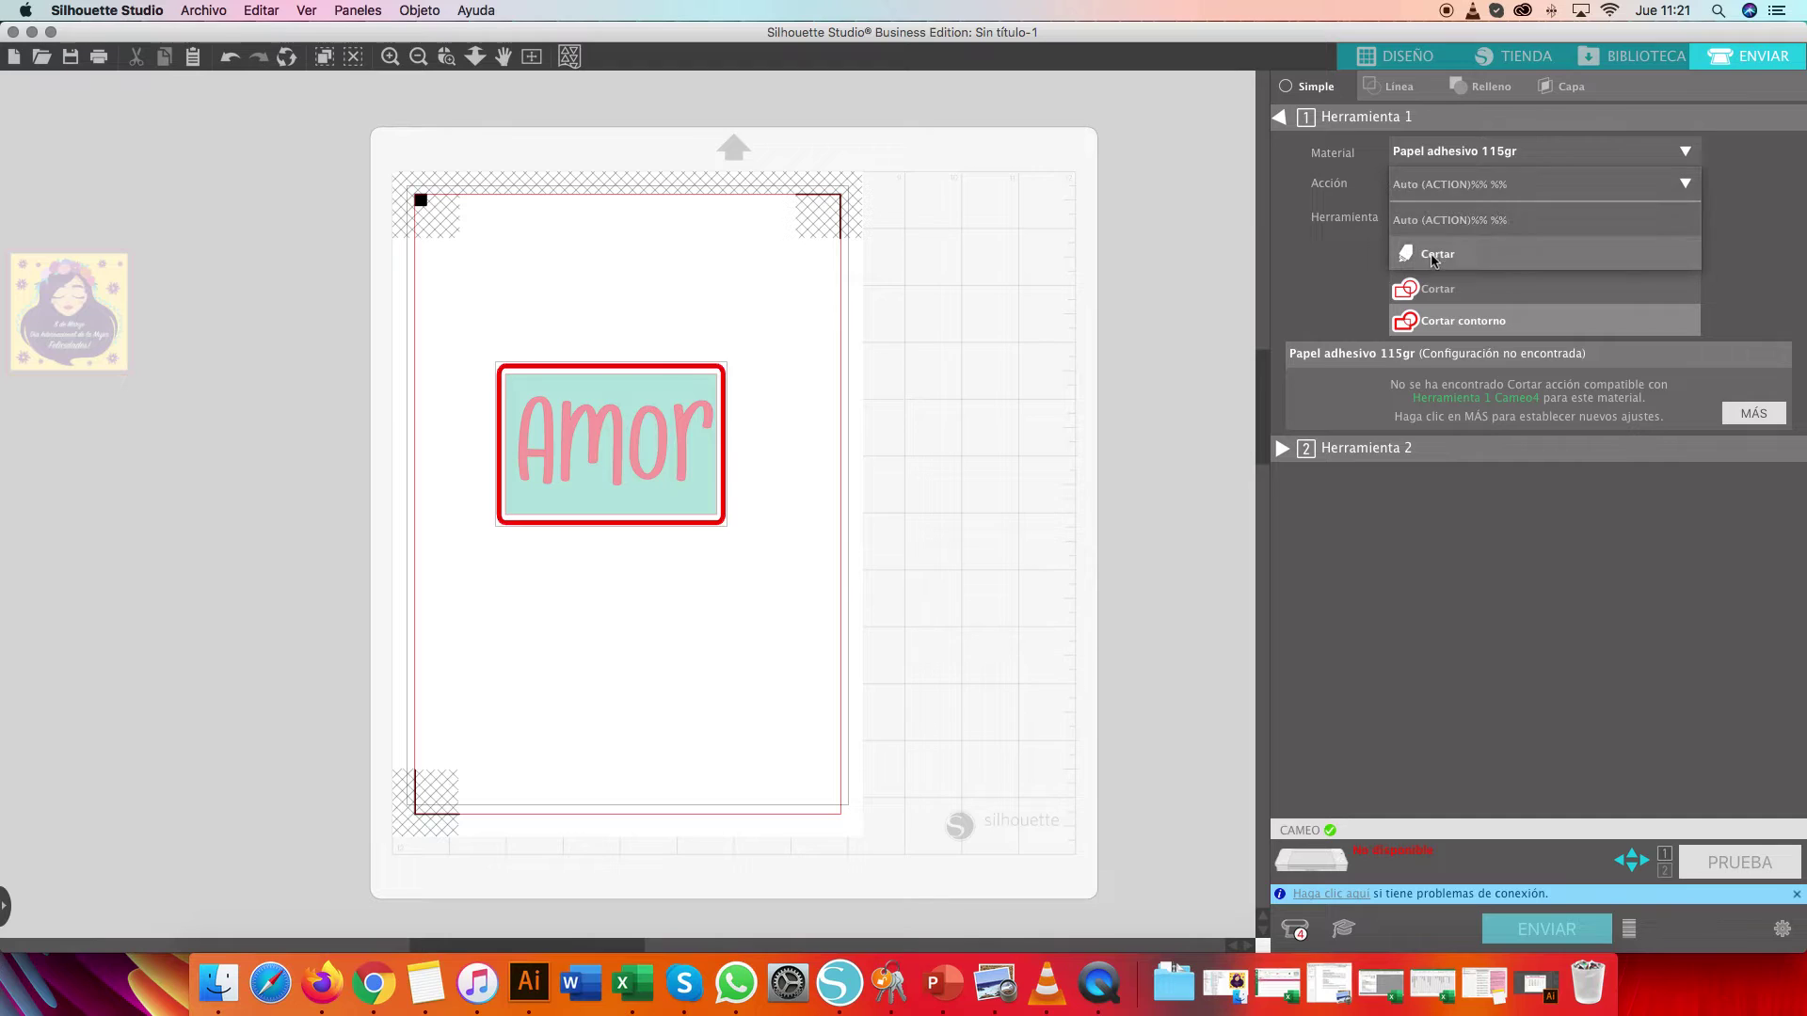
left_click(1432, 259)
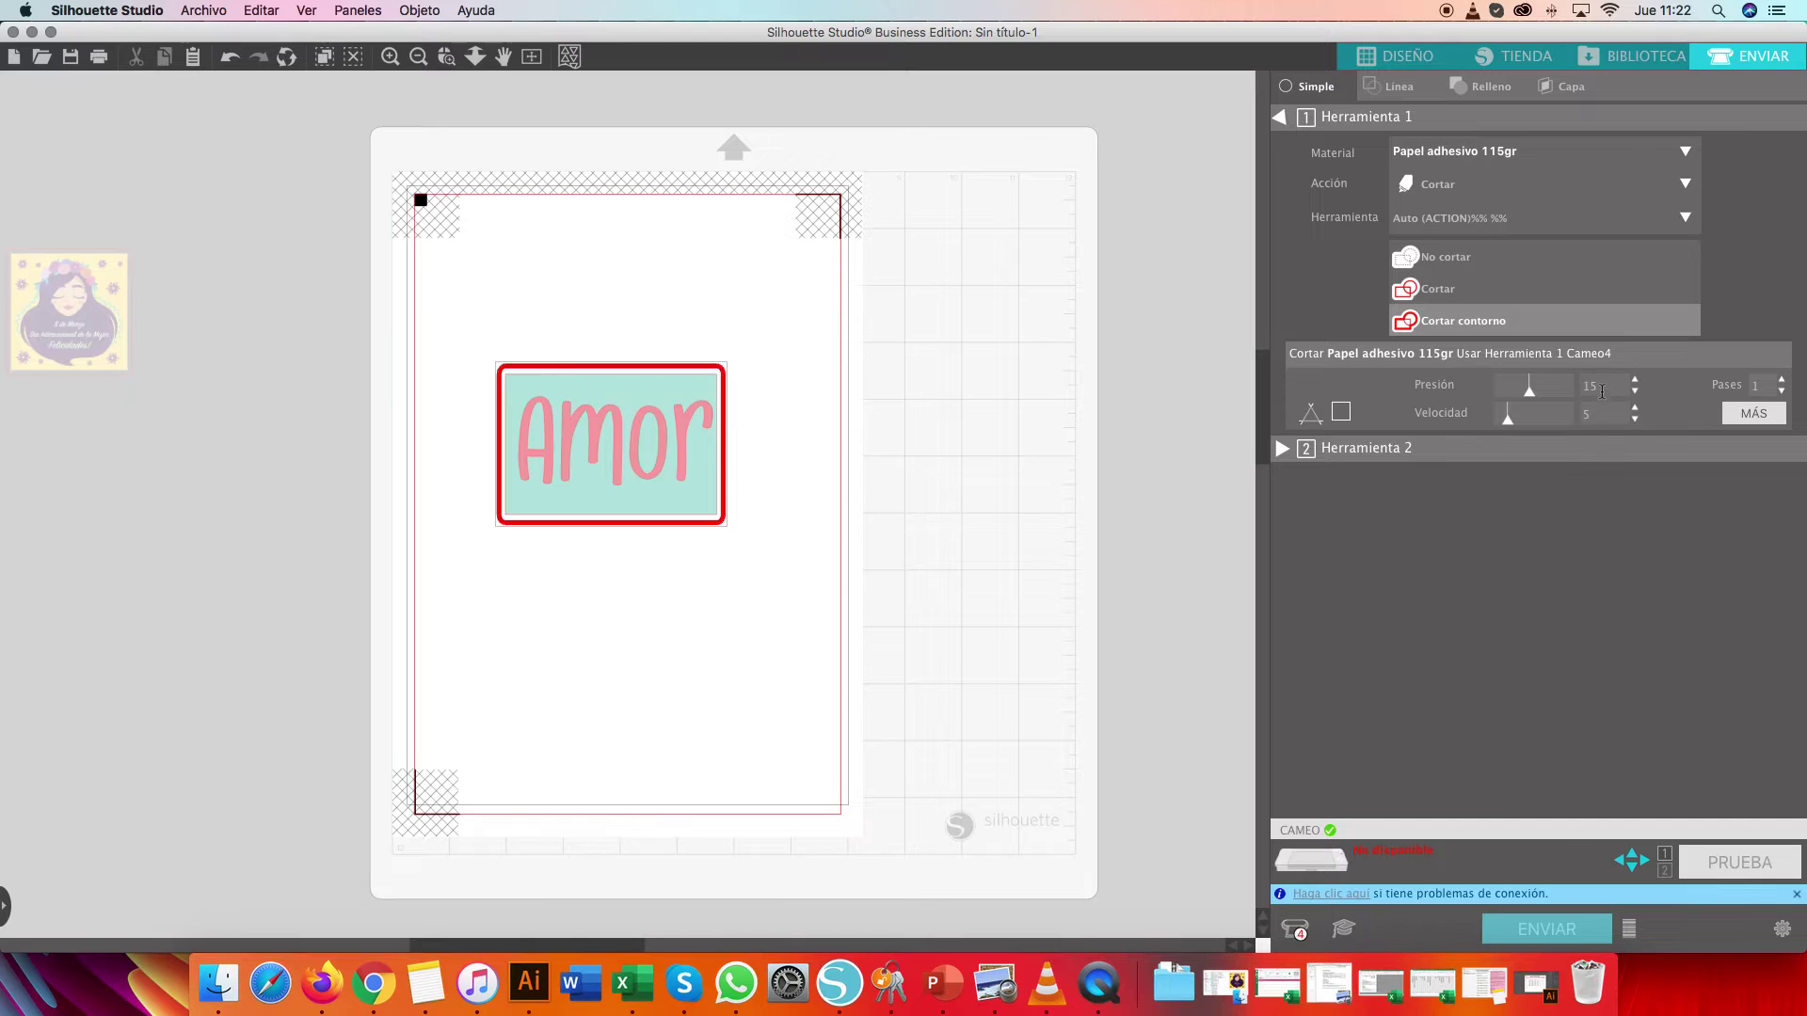
Save pressure 10 and speed 10 for the adhesive paper's cut action, and change the current speed to 2
left_click(1564, 384)
type("10")
left_click(1625, 415)
type("10")
left_click(1758, 355)
double_click(1605, 416)
type("2")
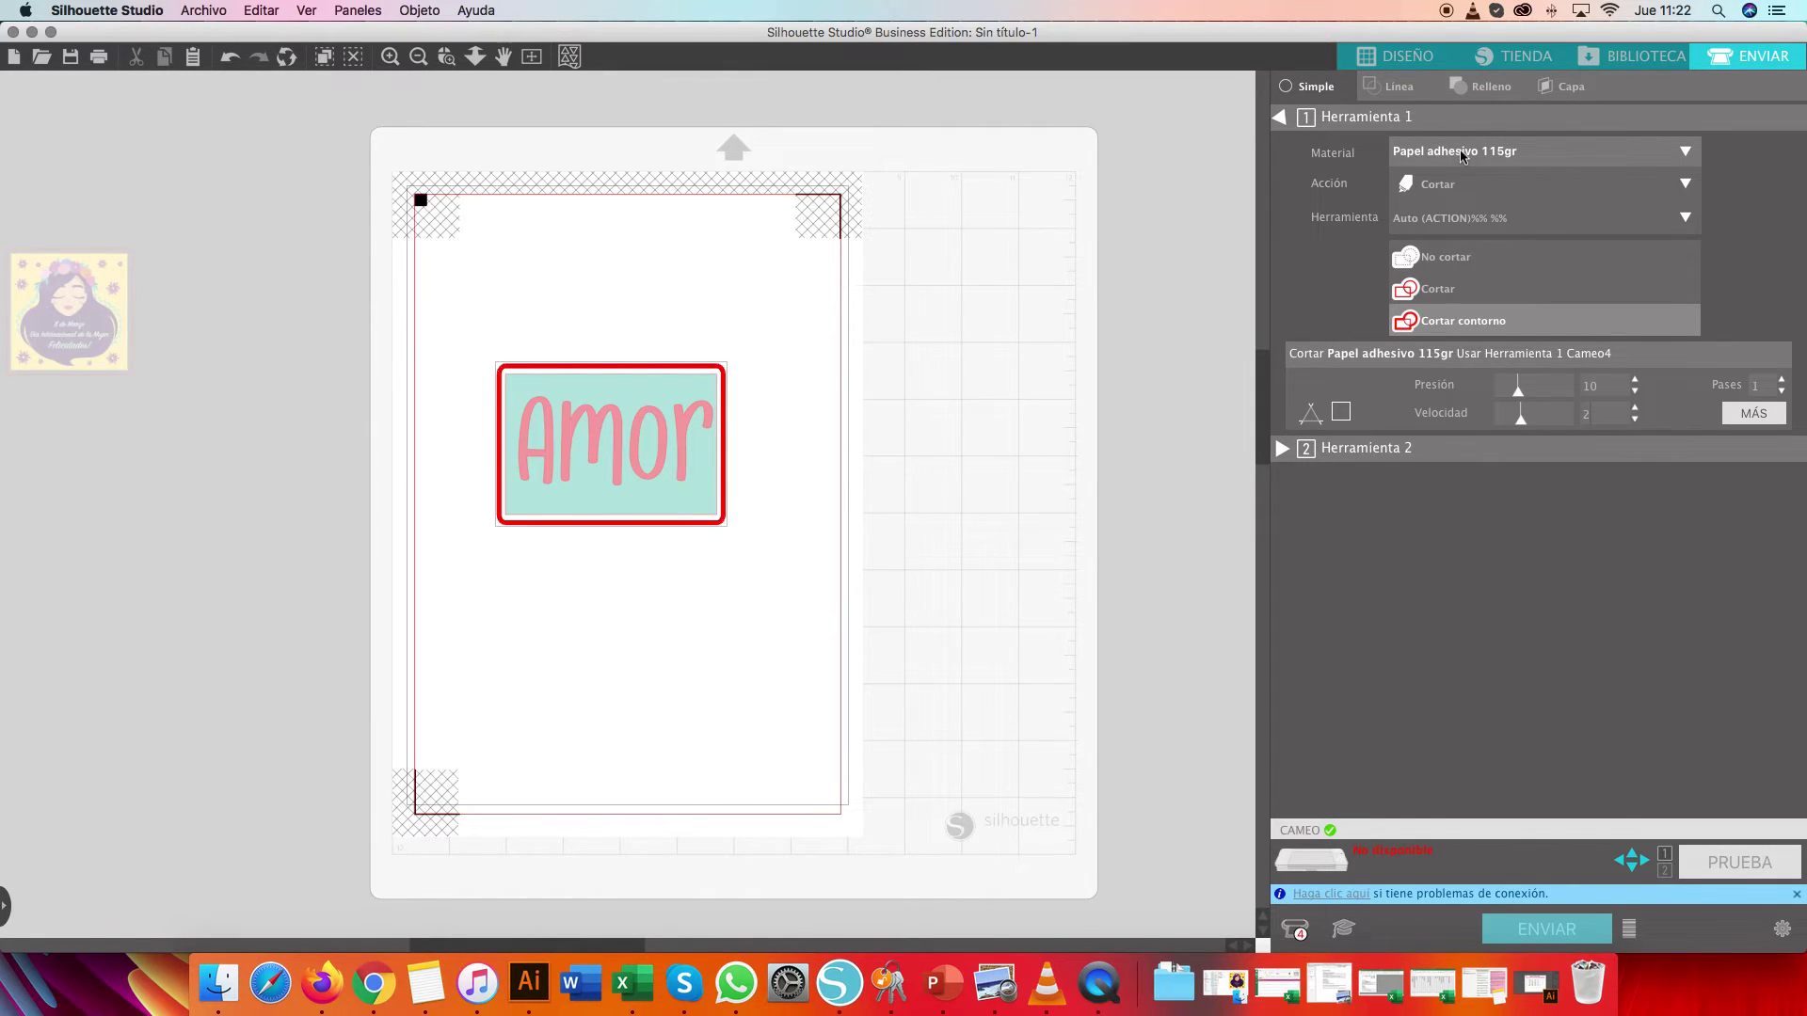
Return to the design and move the Amor label off the page beneath the illustrations
left_click(1400, 60)
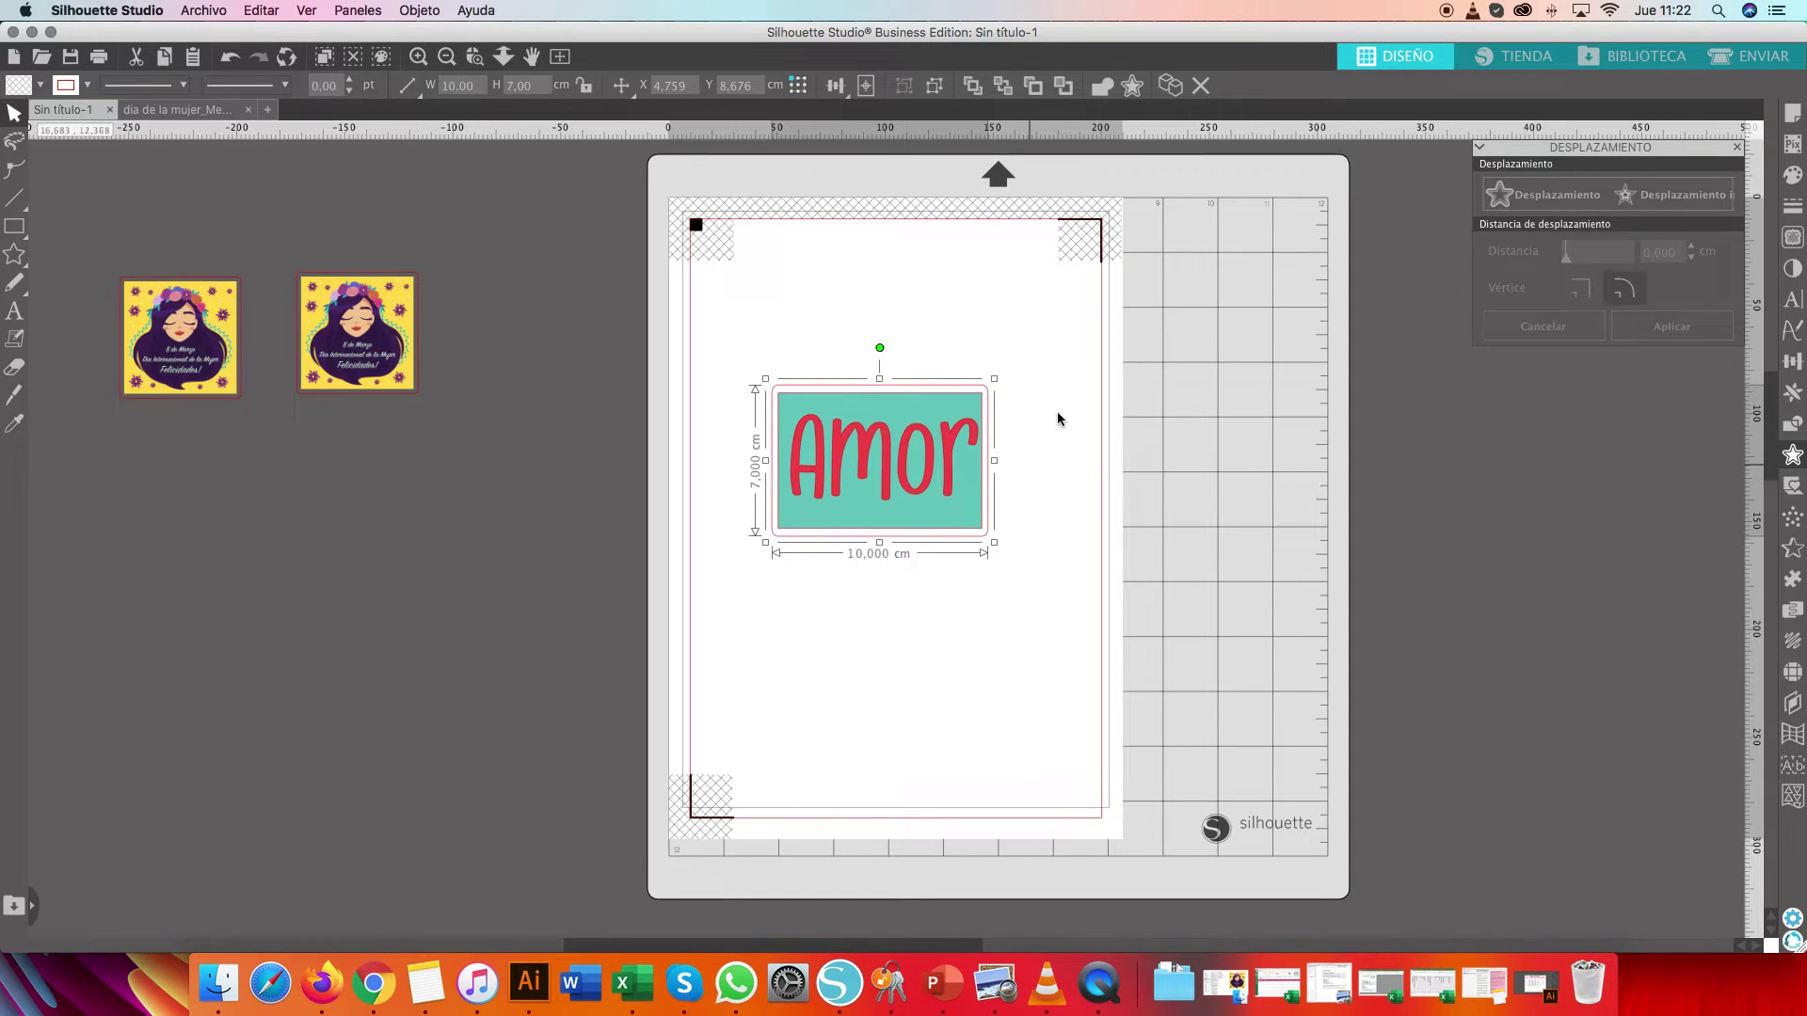
left_click(1060, 418)
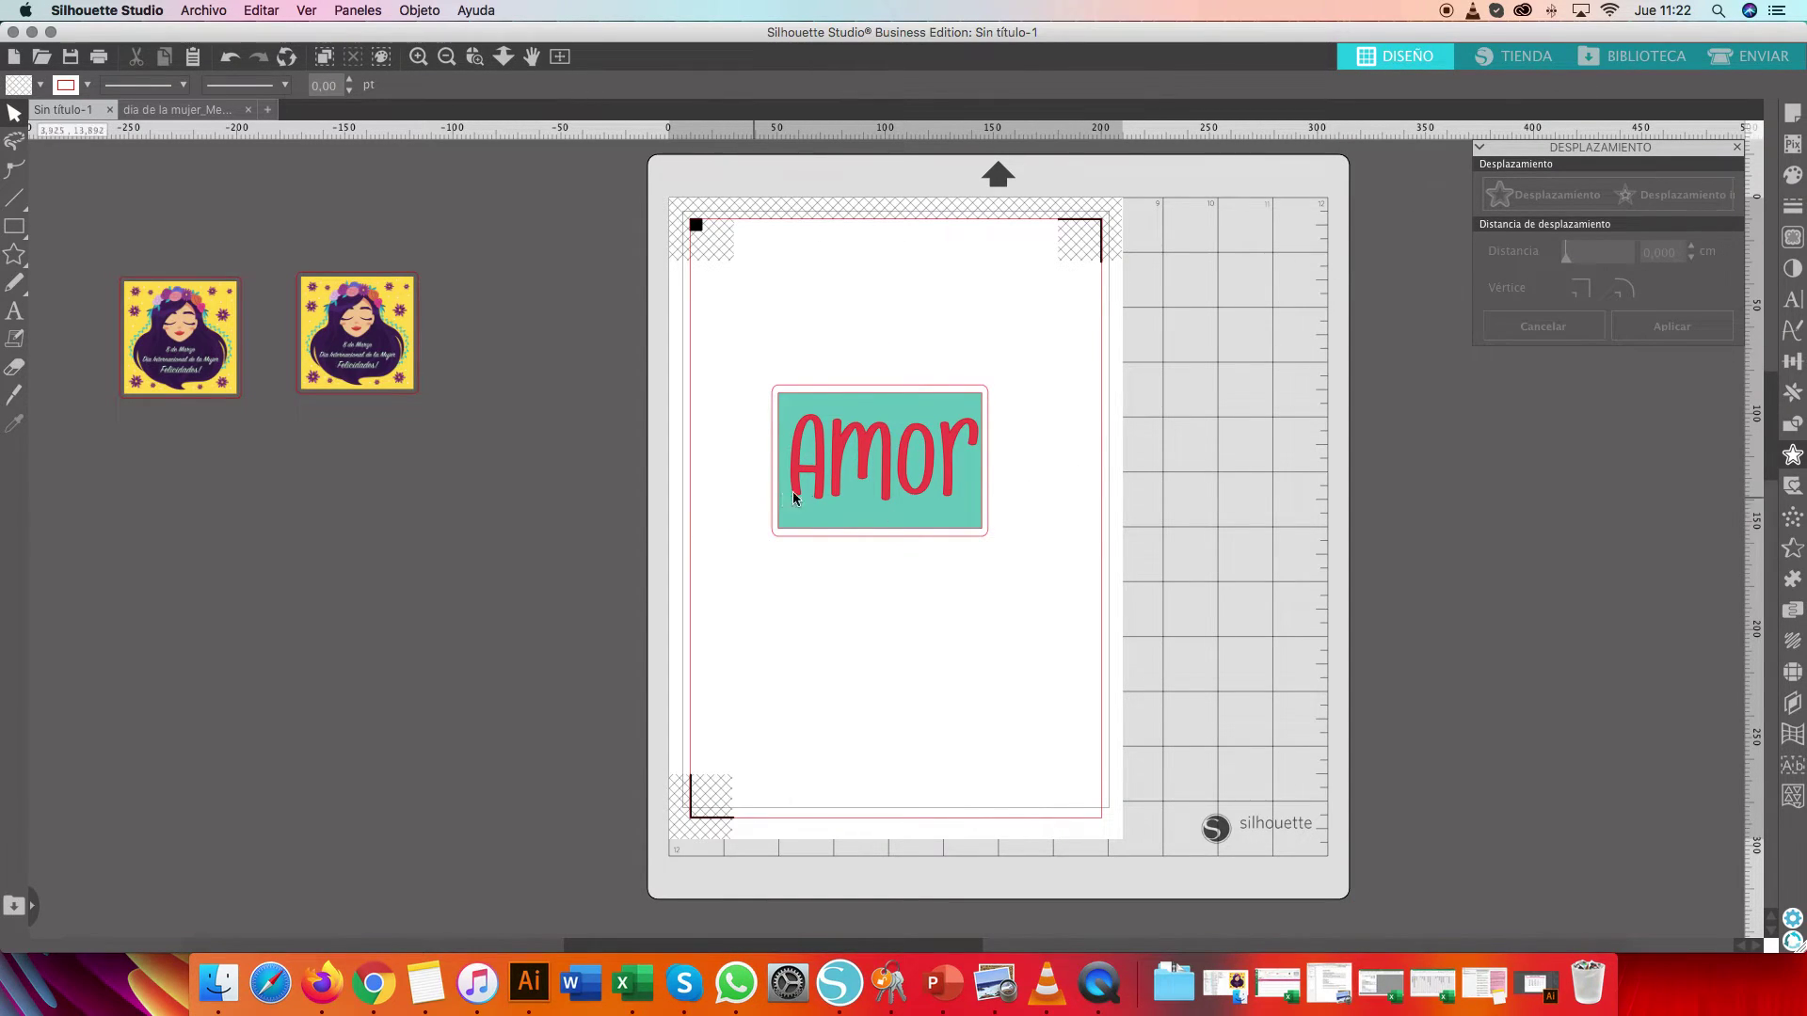
left_click_drag(794, 496, 291, 551)
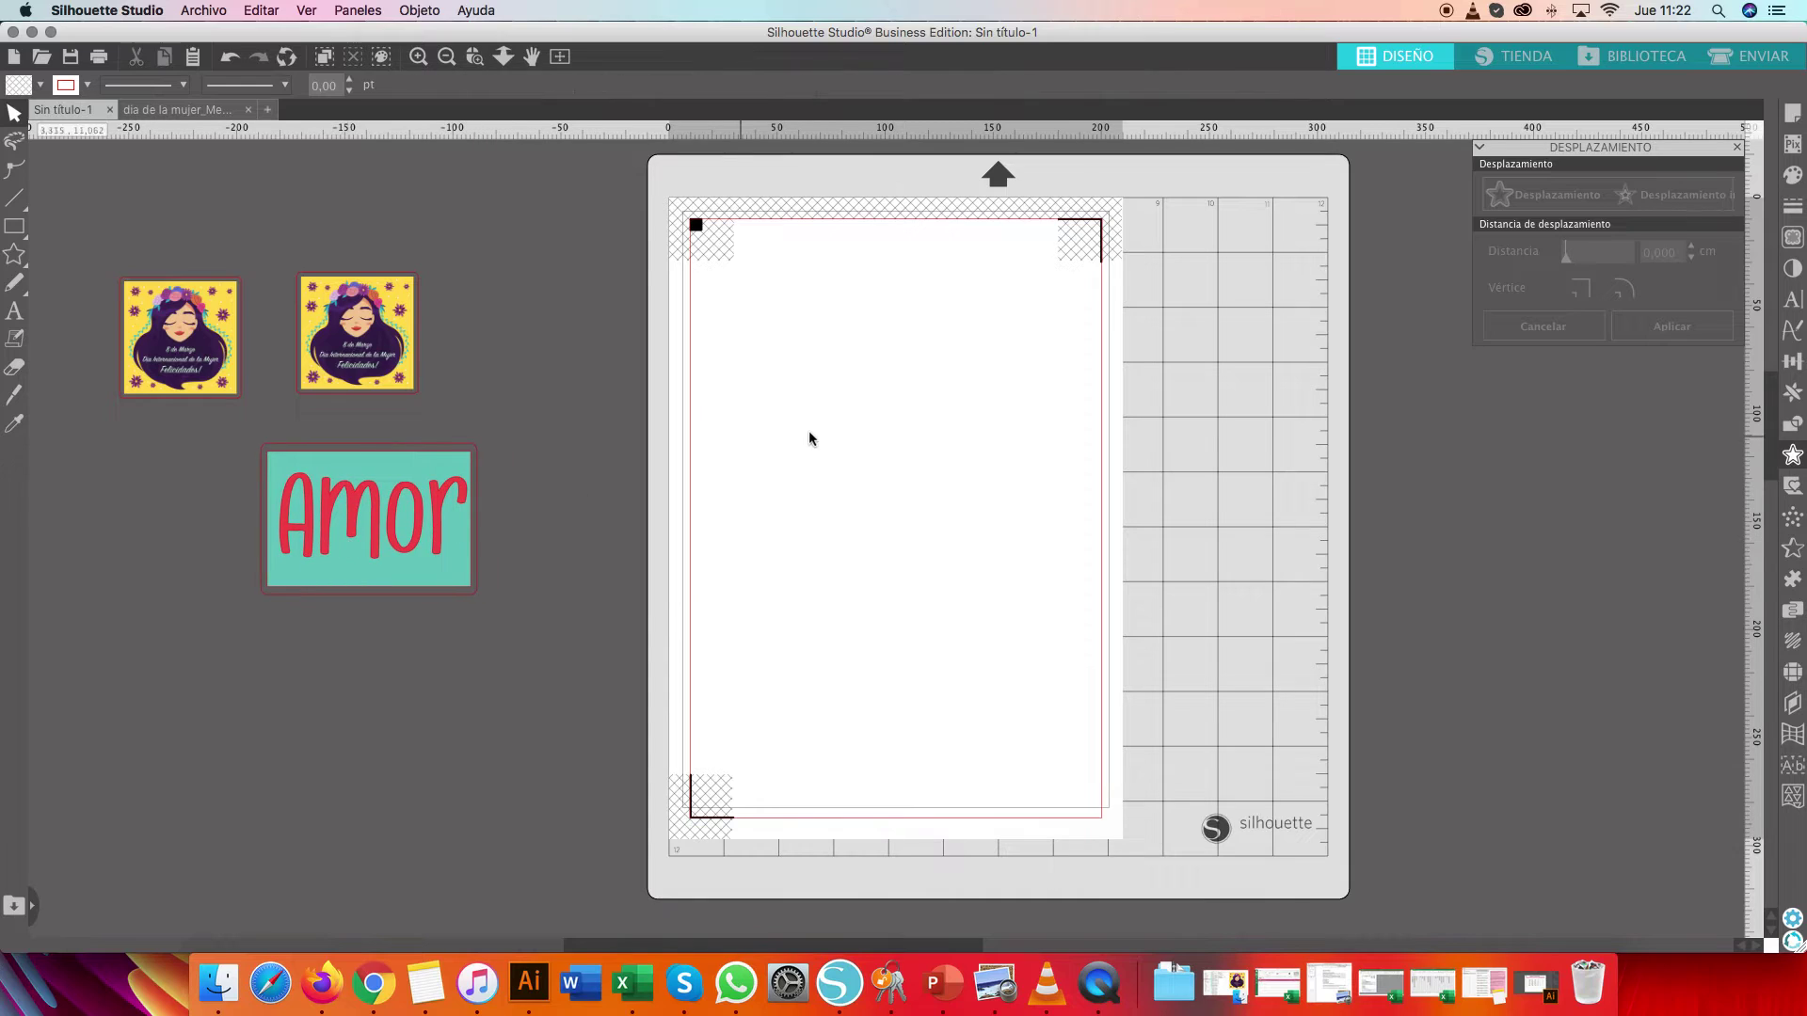
Open the send settings, search the materials for "cartulina" and choose "Cartulina, lisa" for tool 1
left_click(1756, 60)
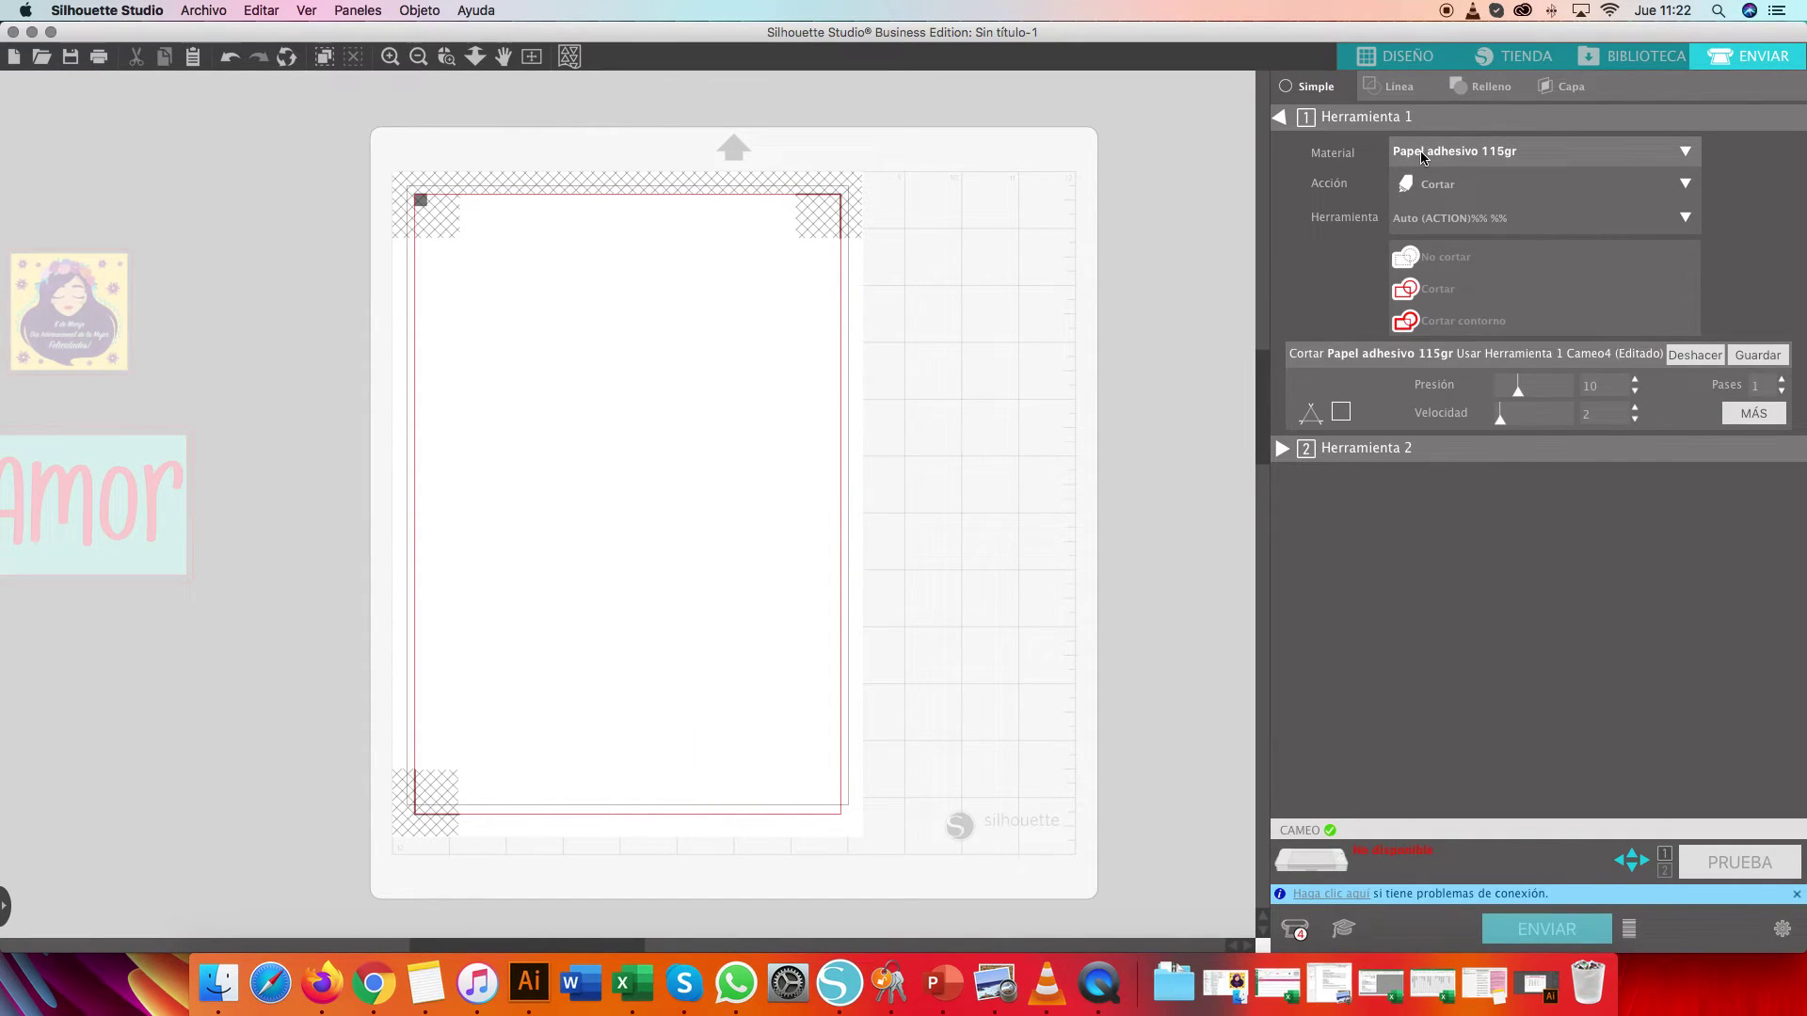
left_click(1423, 154)
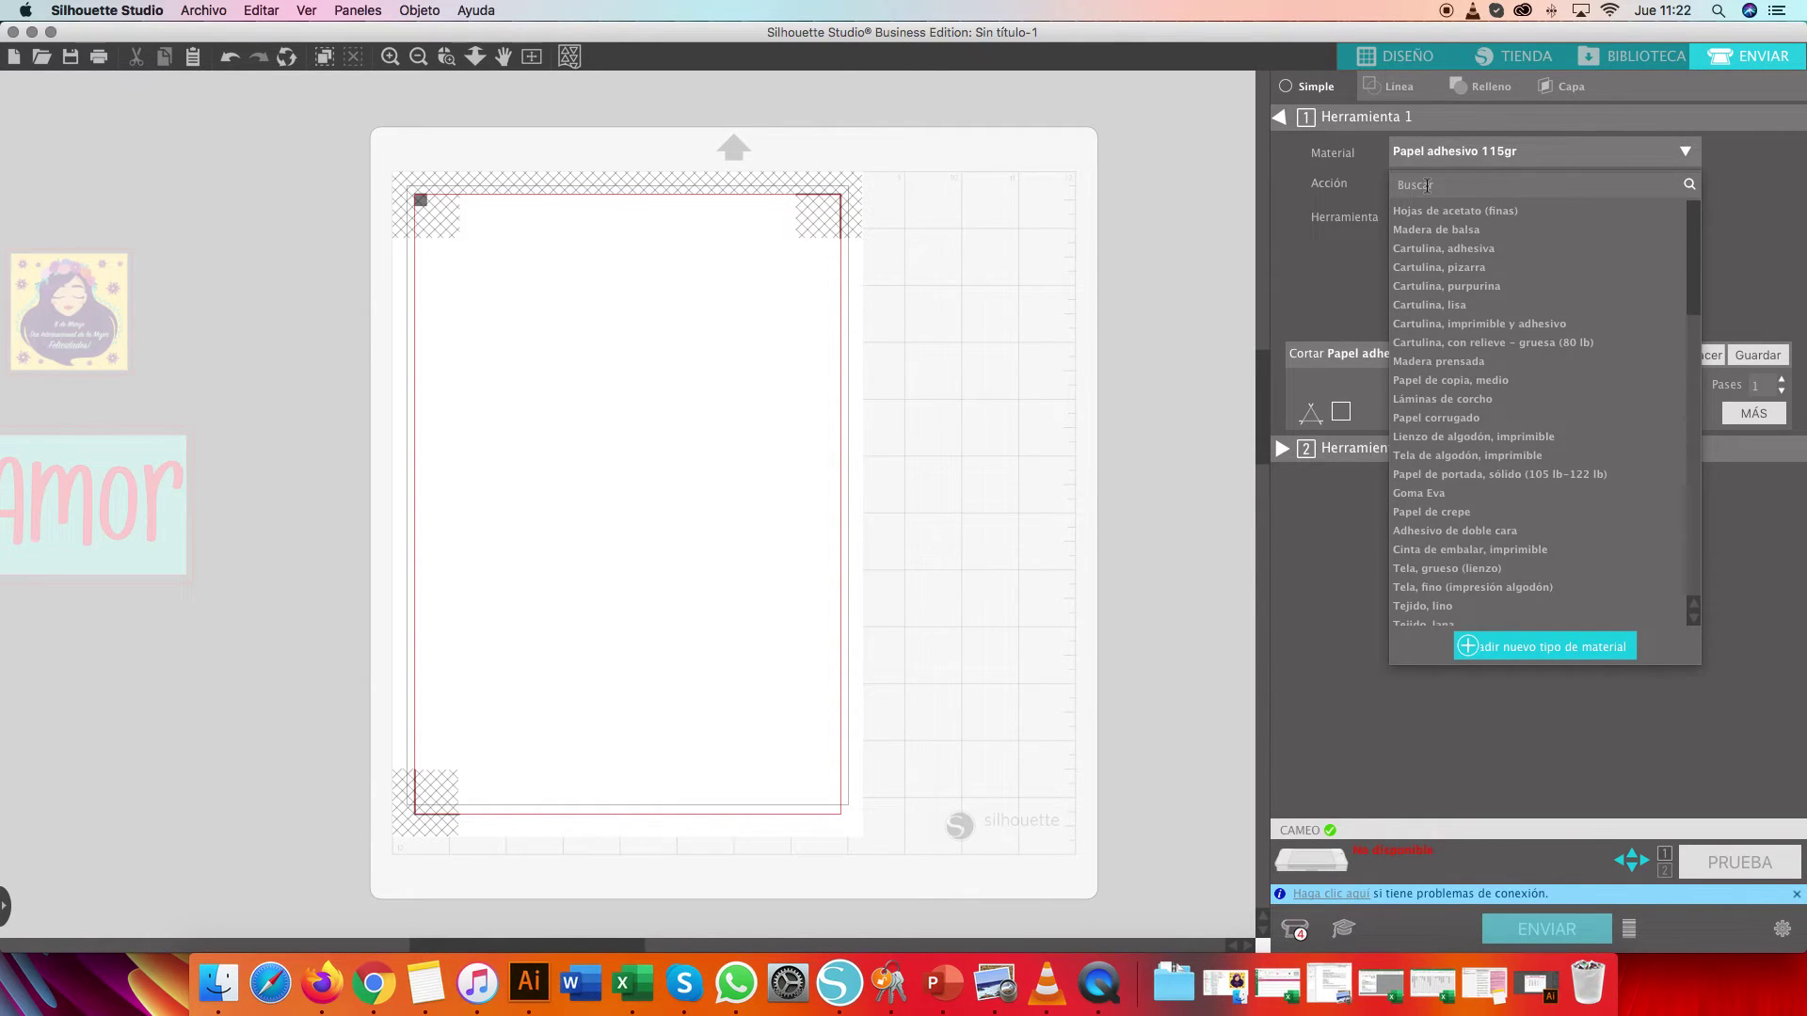
type("cartulina")
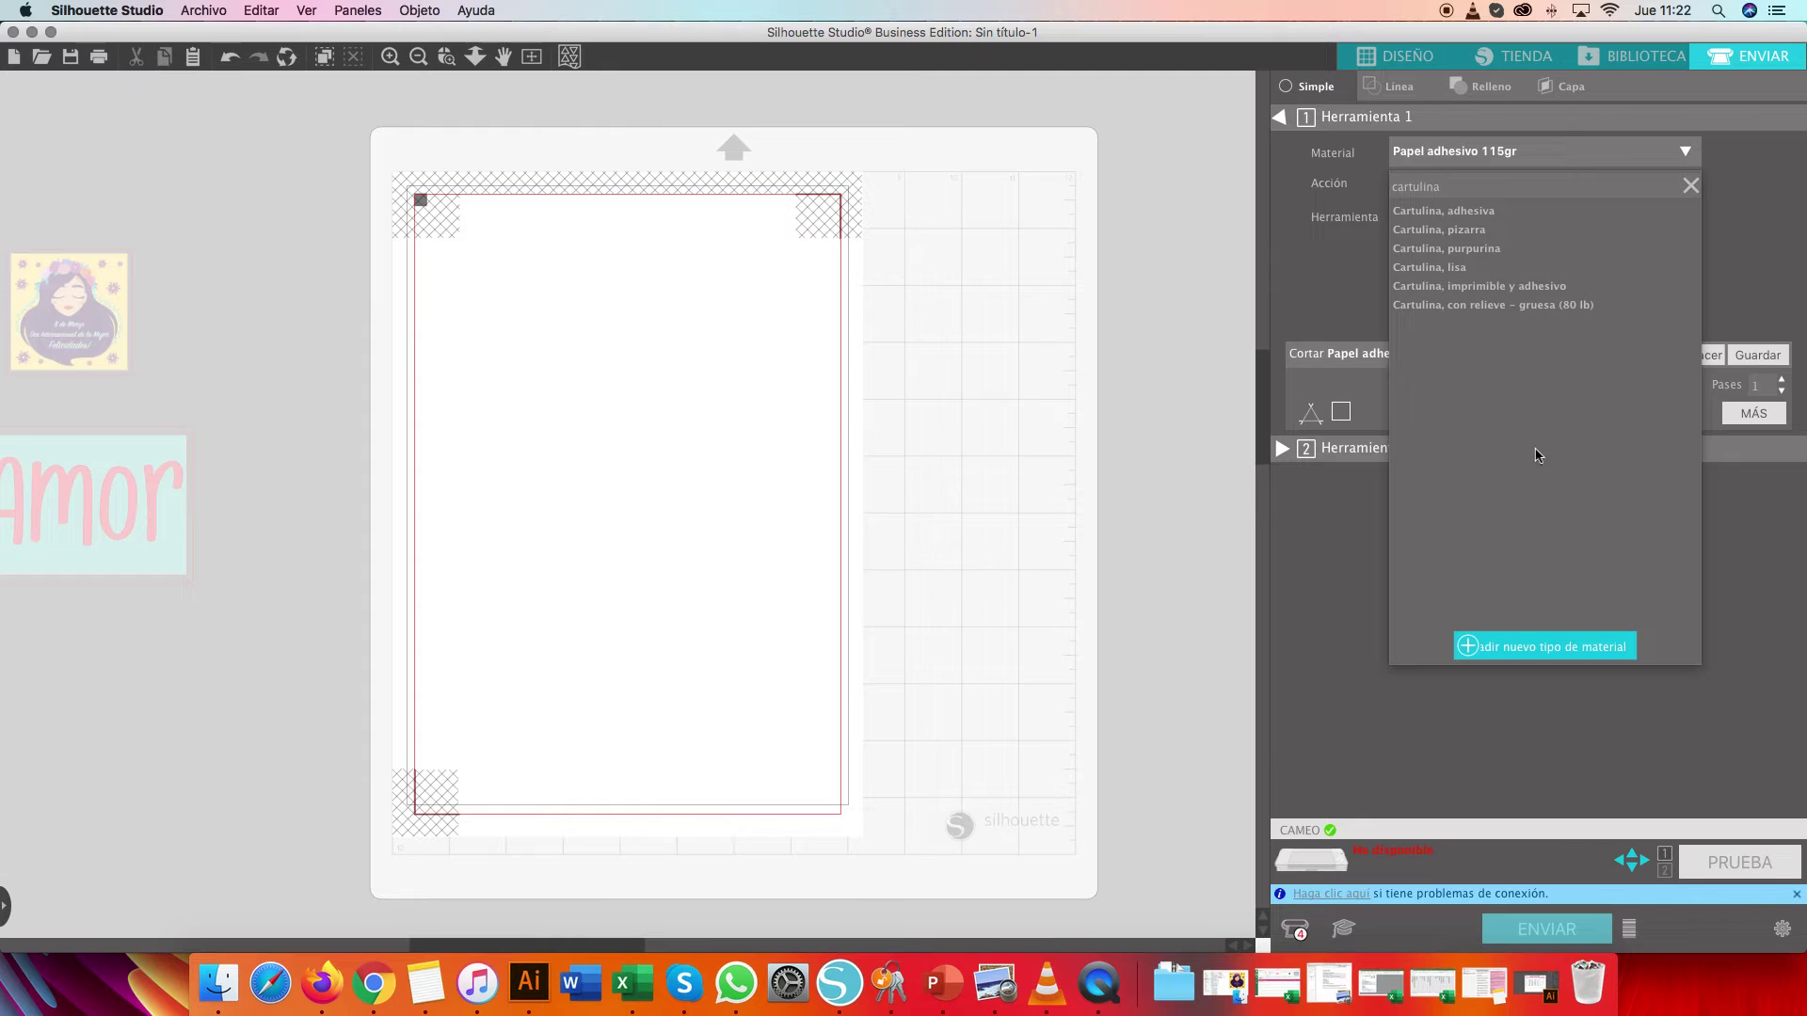
left_click(1464, 269)
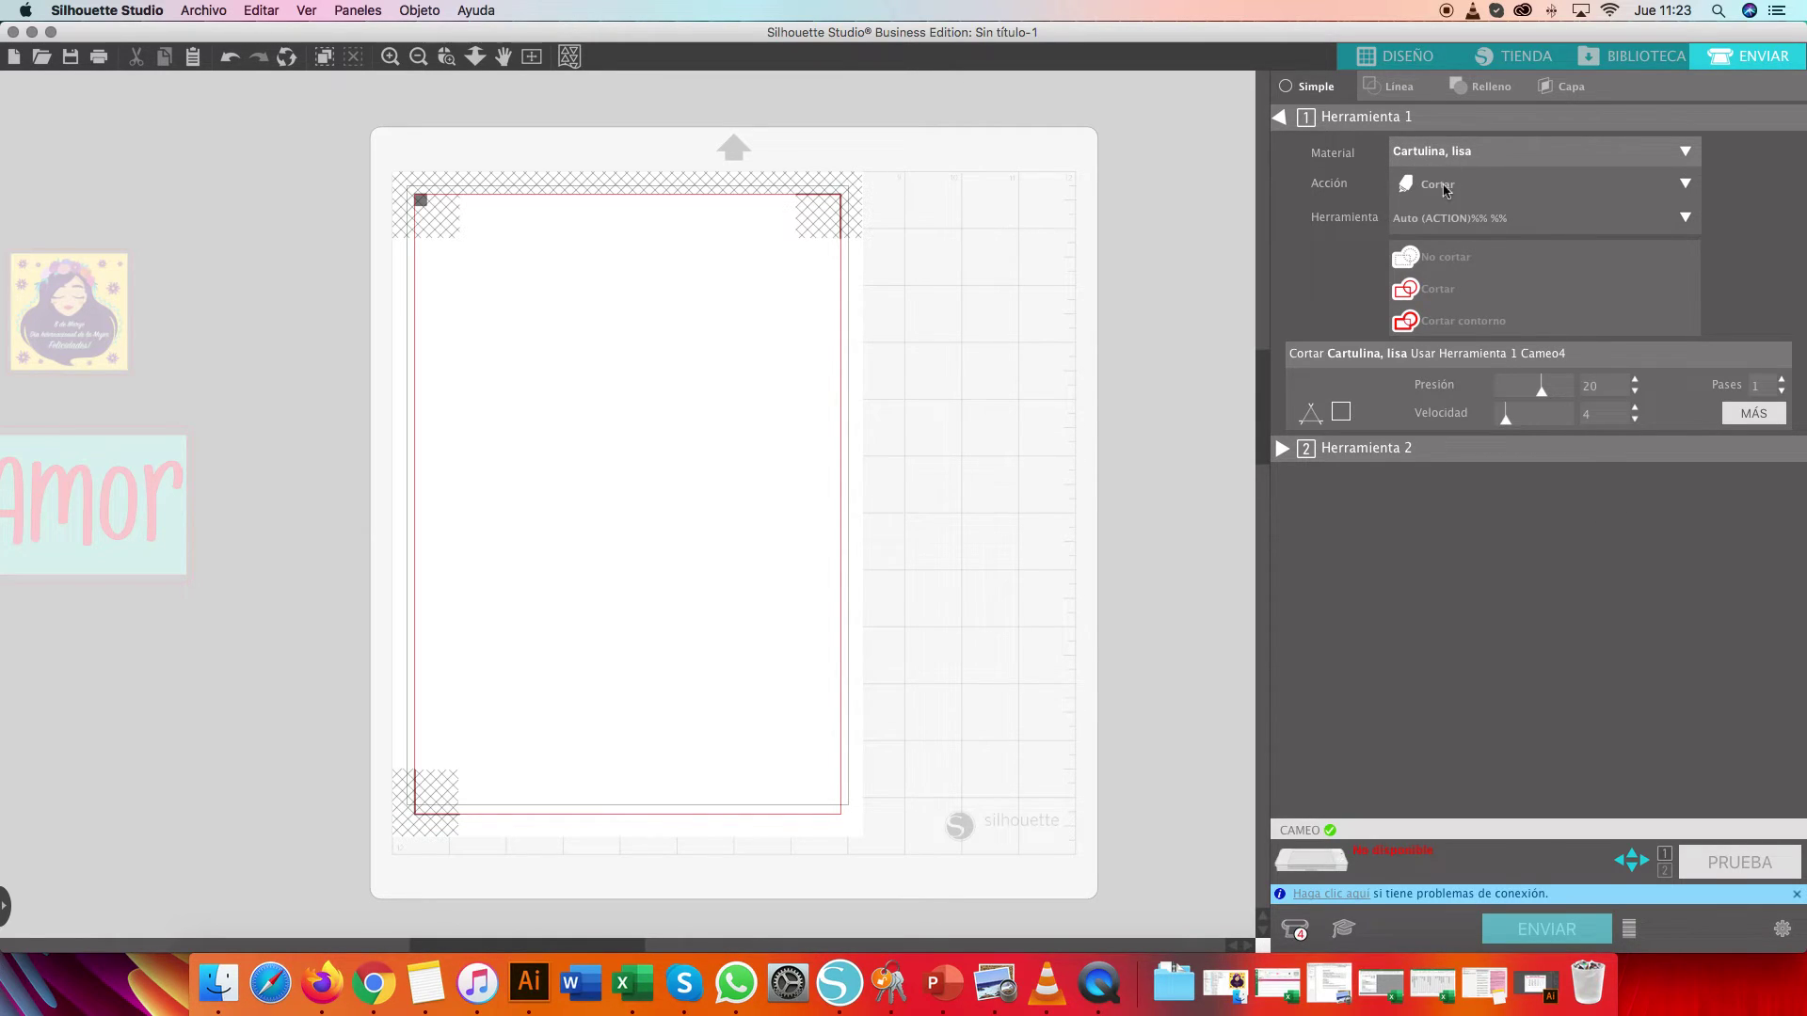
Set the cut pressure to 28 and the speed to 5 for "Cartulina, lisa"
left_click(1569, 383)
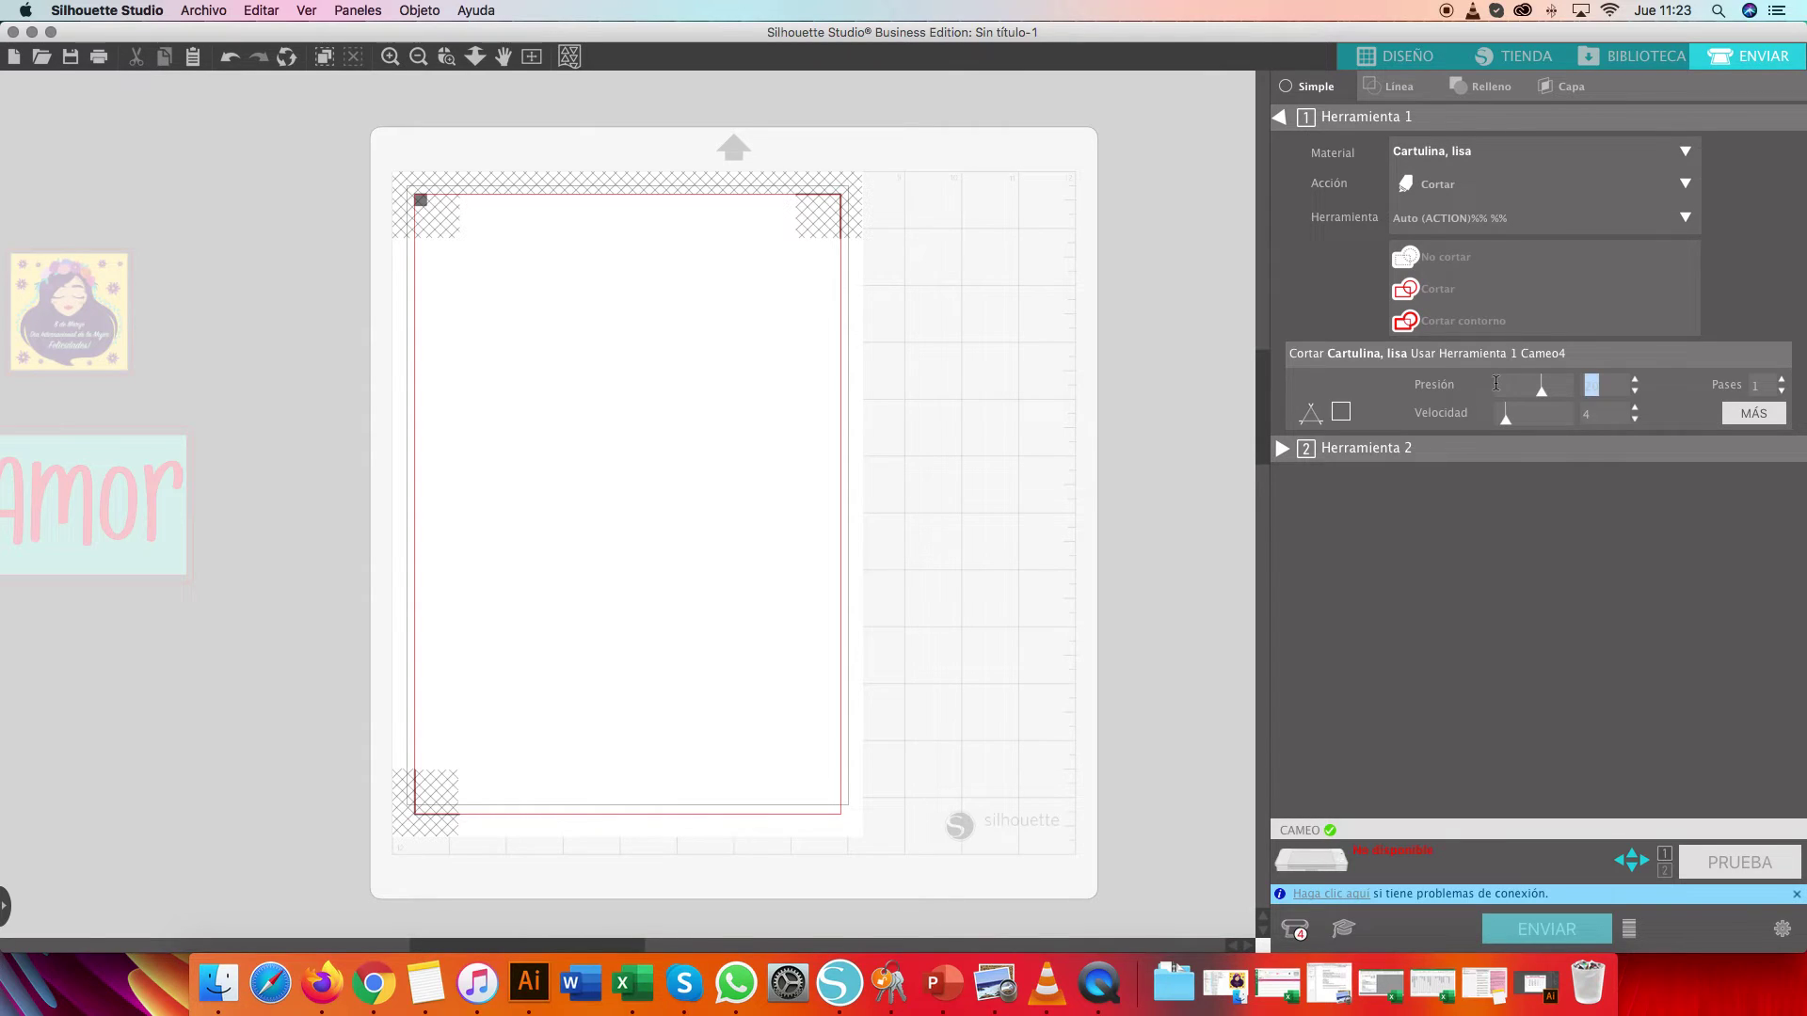
type("28")
key("Tab")
type("5")
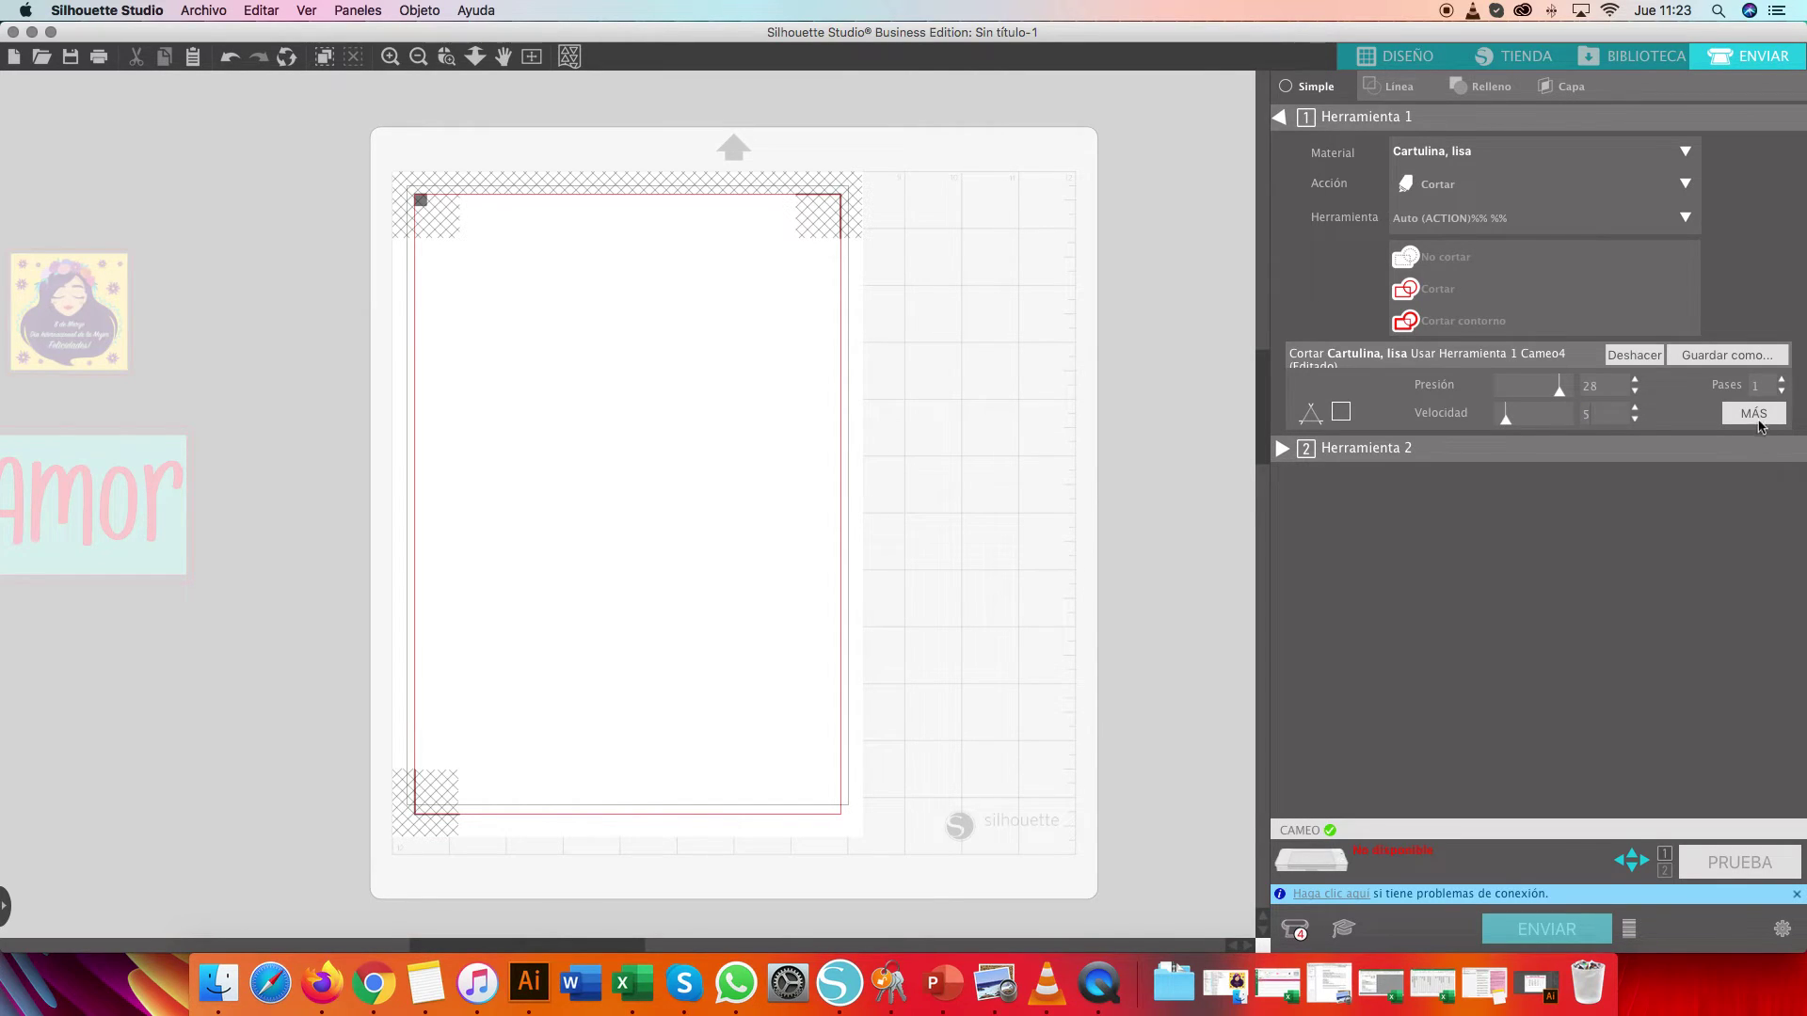
Save the edited cardstock settings as a new user-defined material named "cartulina lisa taller"
left_click(1727, 356)
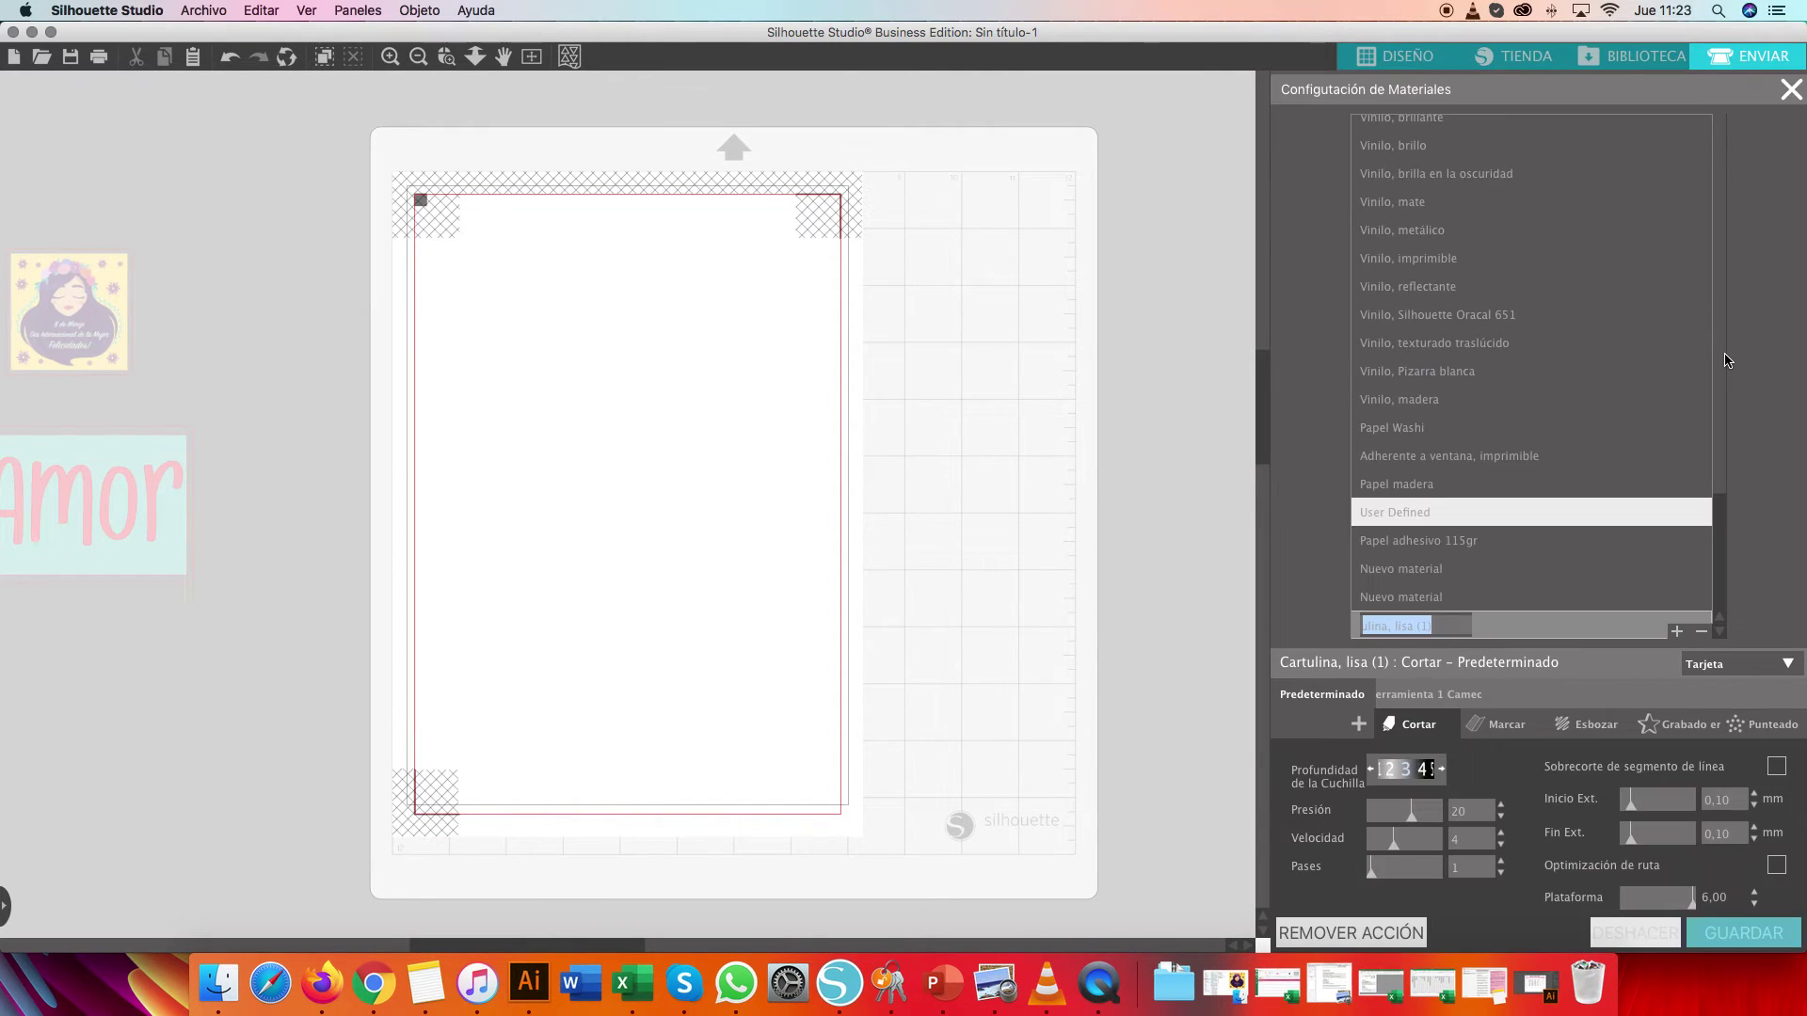
type("cart")
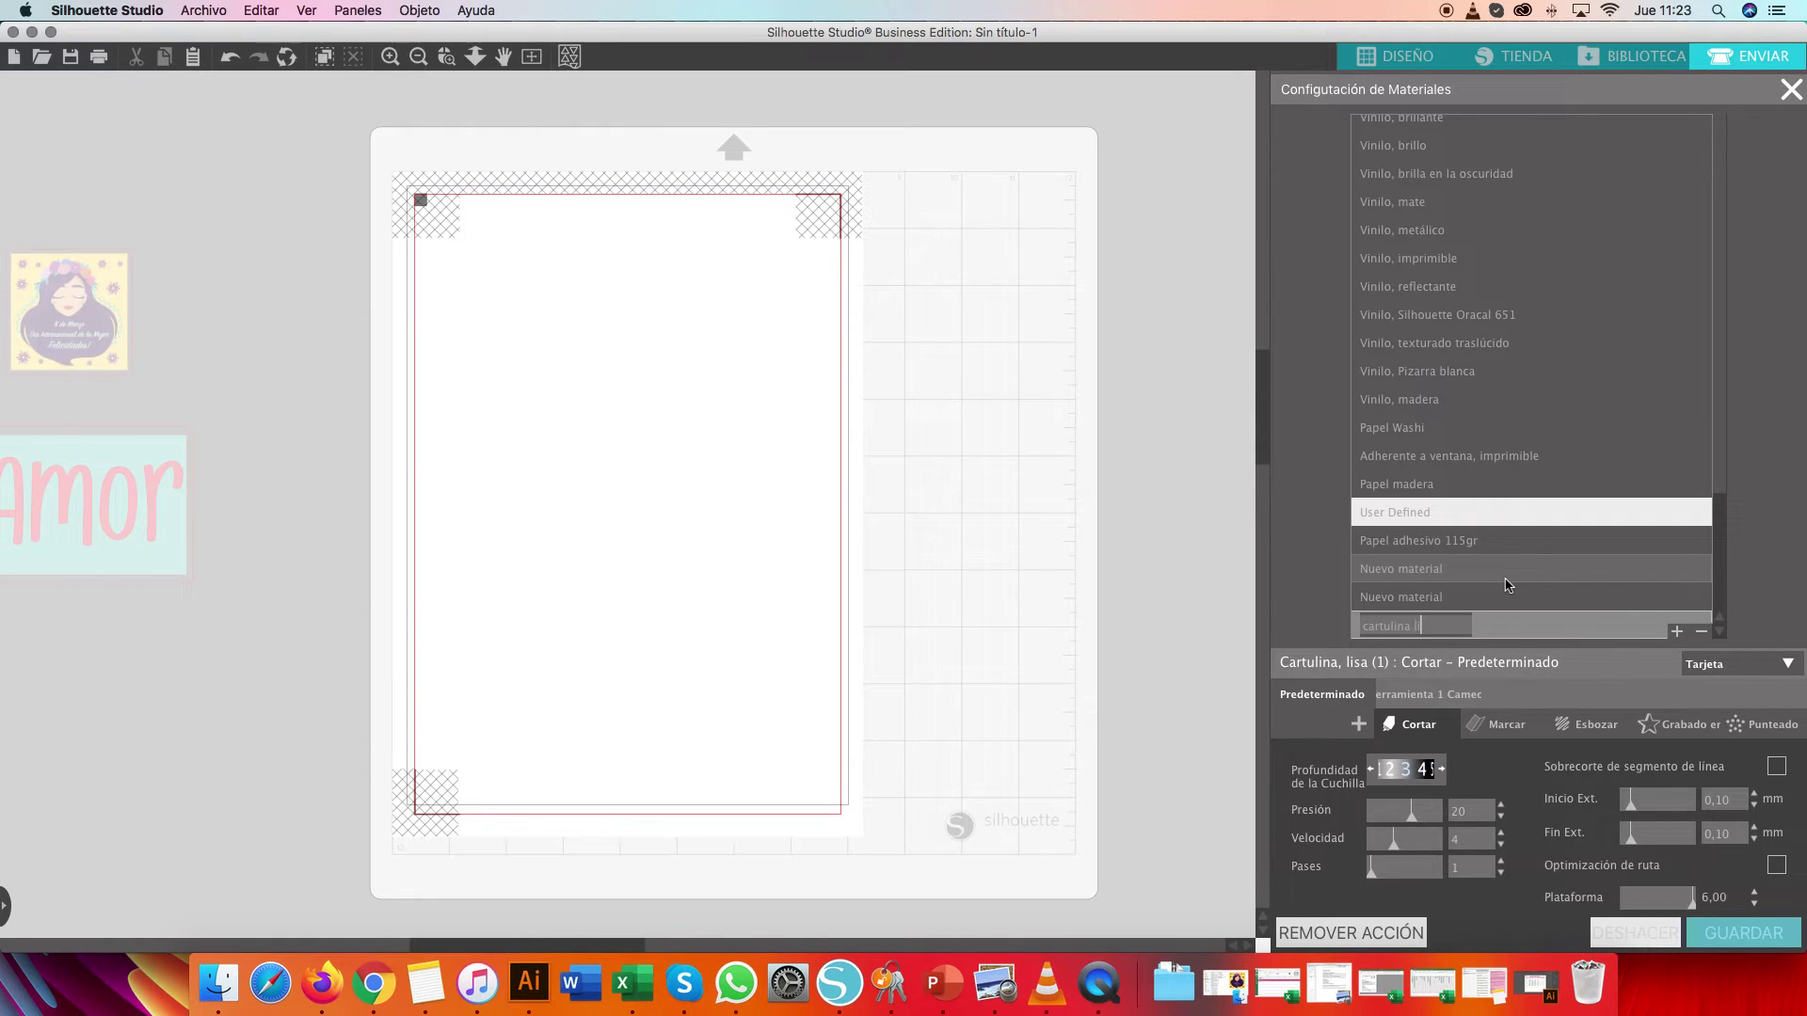
type("ulina lisa taller")
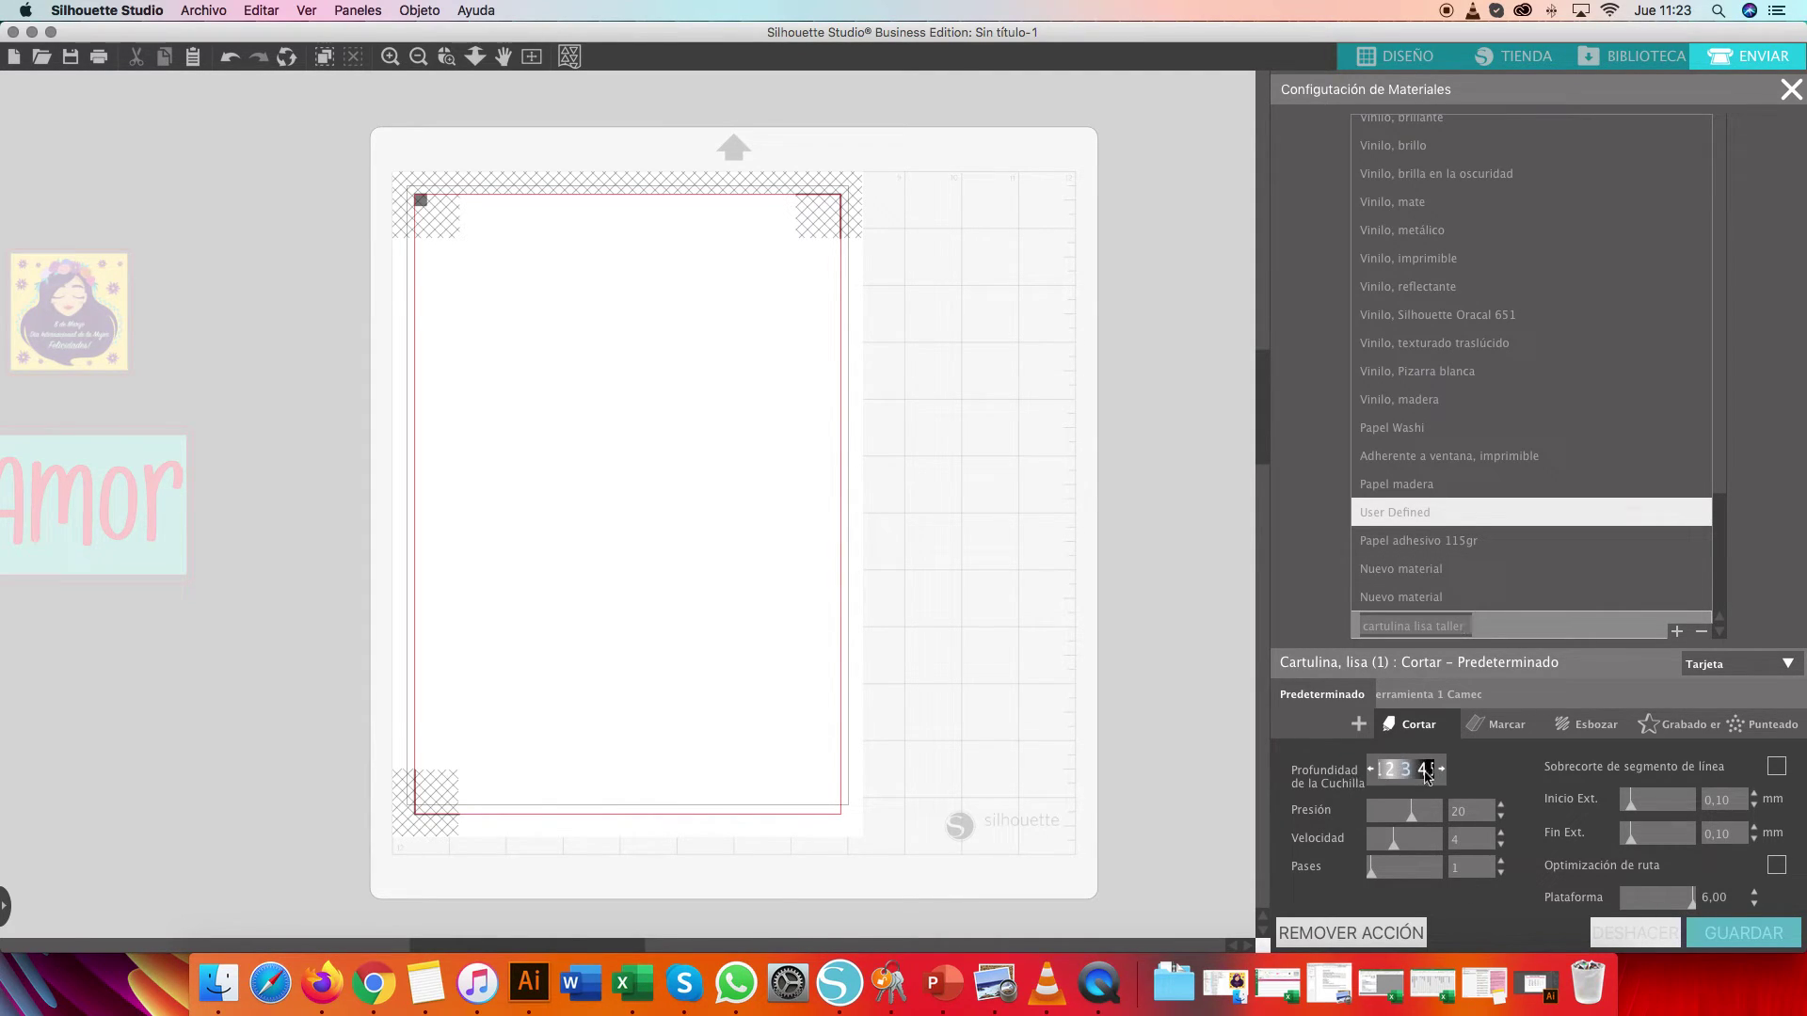
key("Return")
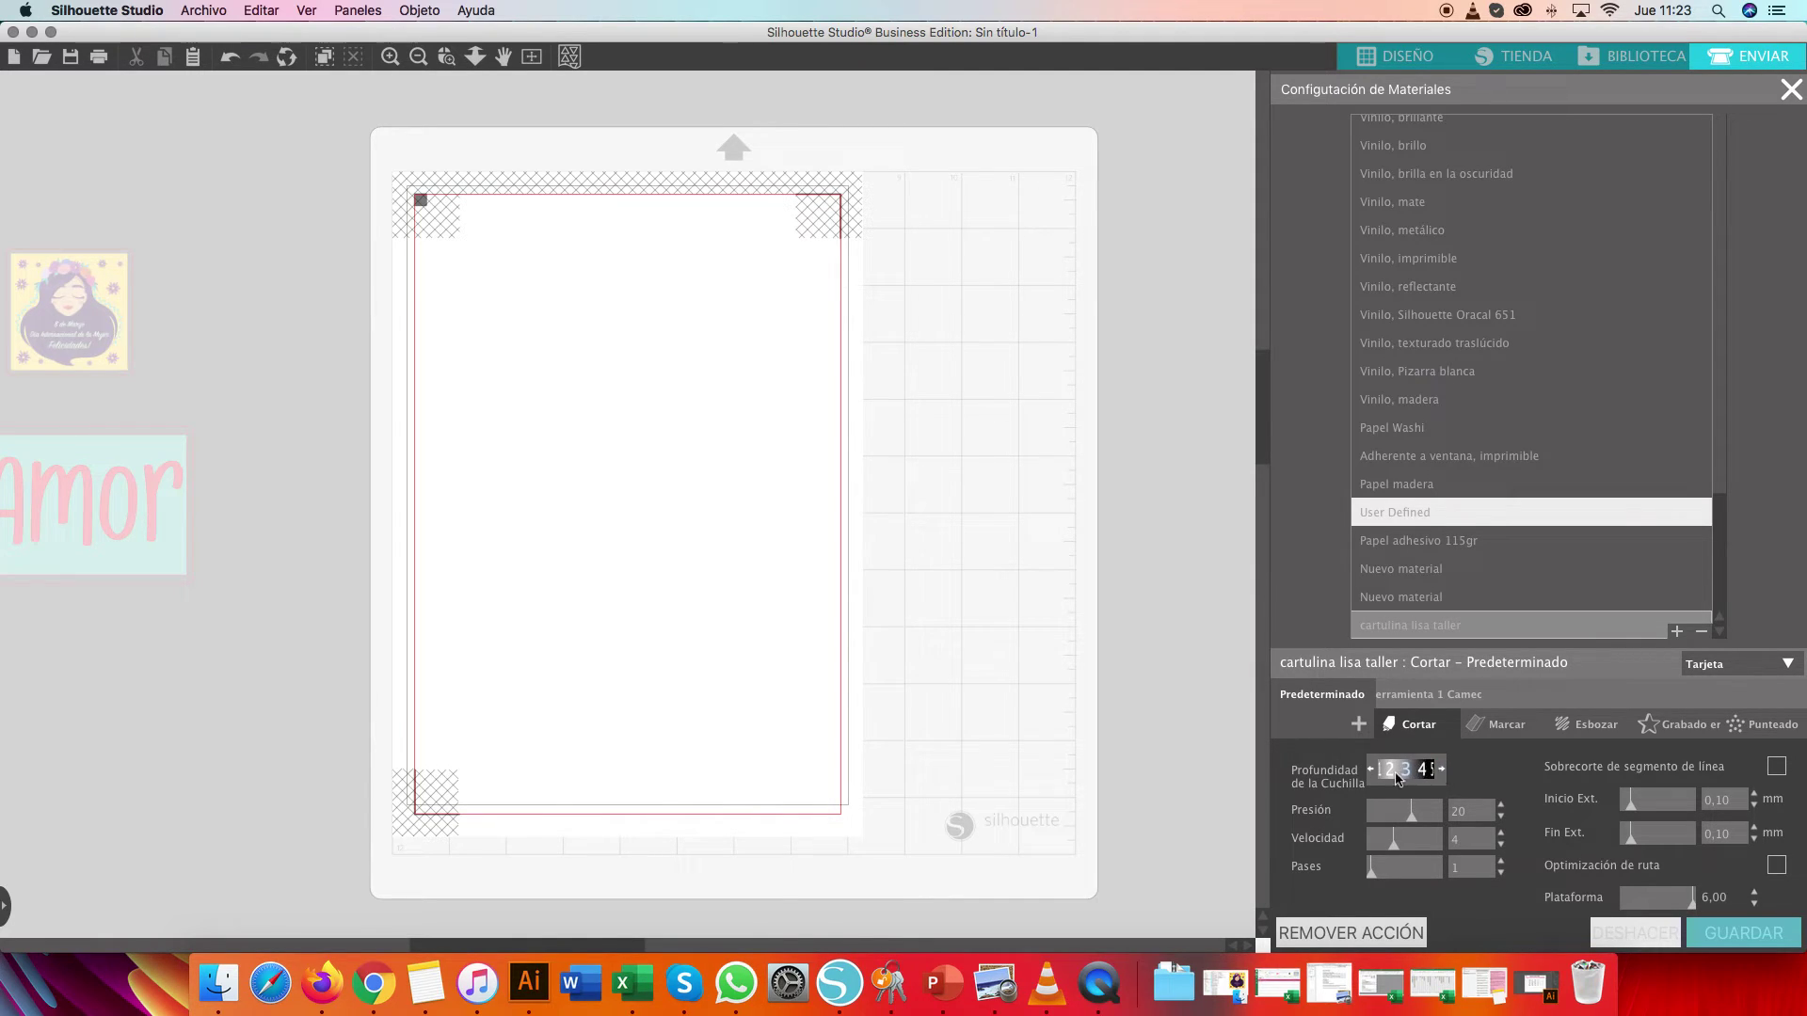
Increase the new cardstock material's blade depth and set its cut pressure to 28 and speed to 5
scroll(1375, 779, "down", 1)
scroll(1391, 777, "down", 1)
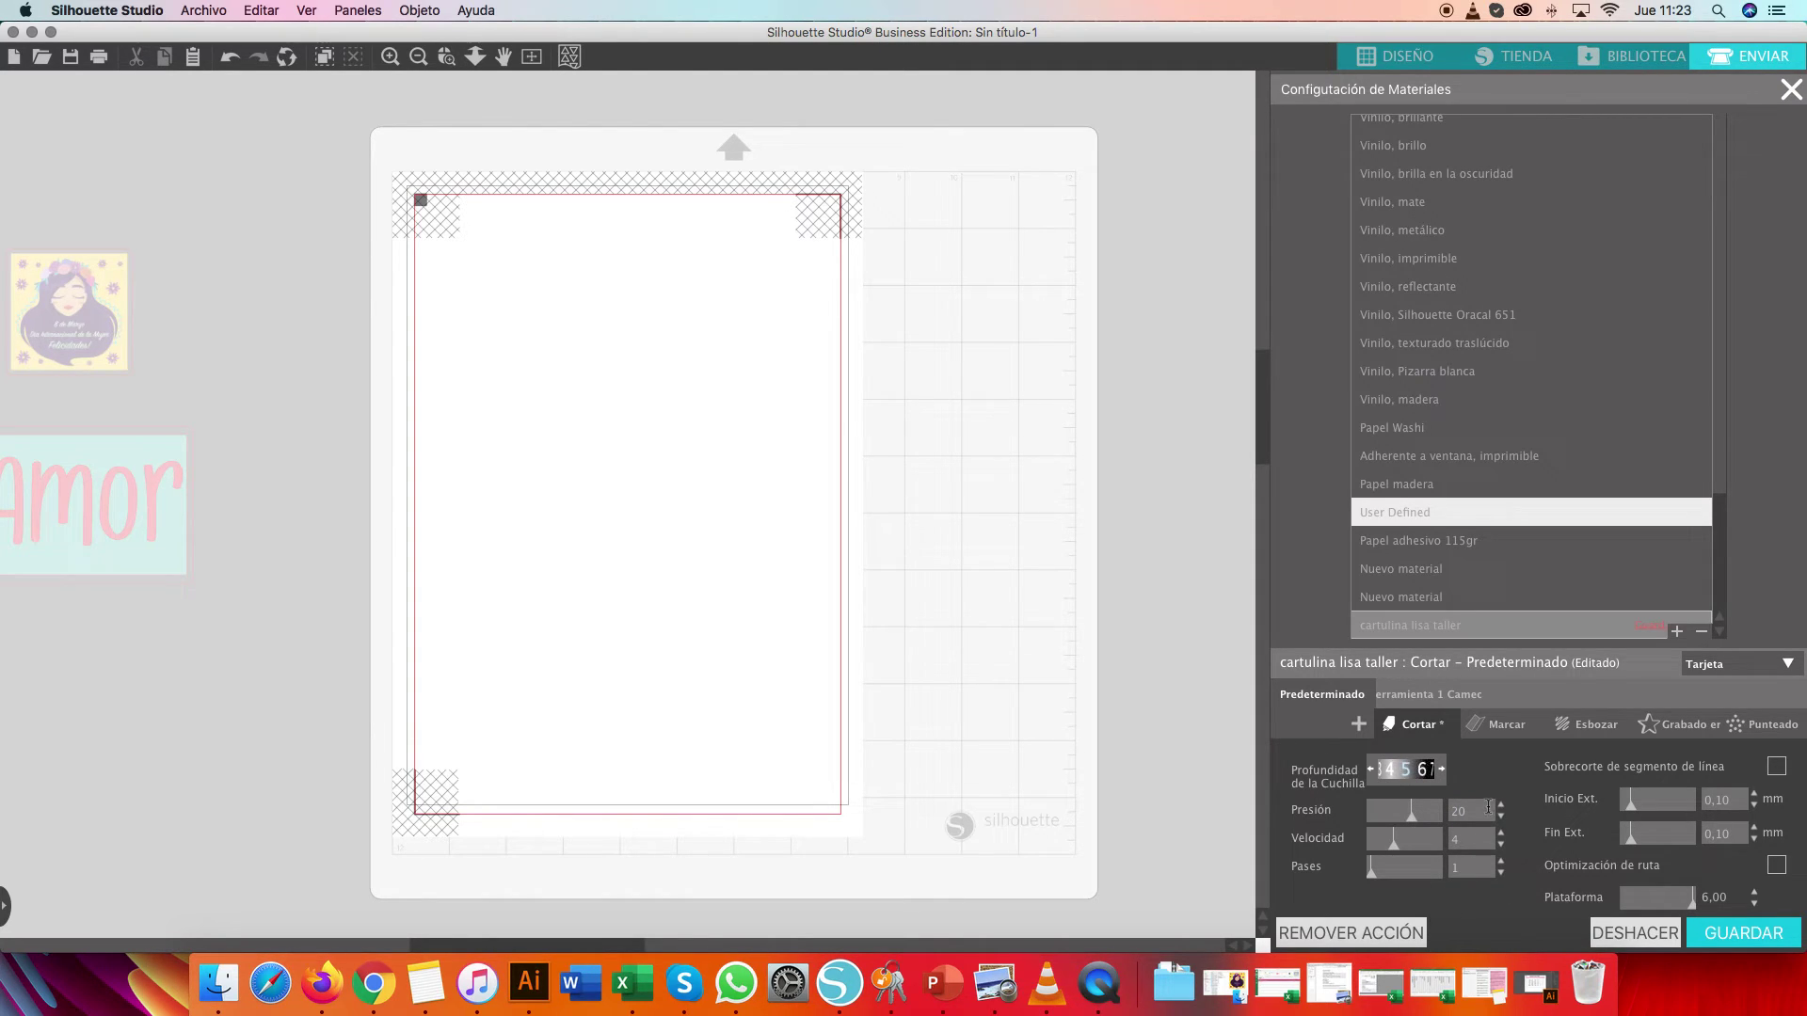
left_click_drag(1480, 808, 1431, 804)
type("2")
key("Tab")
type("5")
Enable line segment overcut for "cartulina lisa taller", save the material and close the material configuration
left_click(1466, 870)
left_click(1776, 770)
left_click(1746, 934)
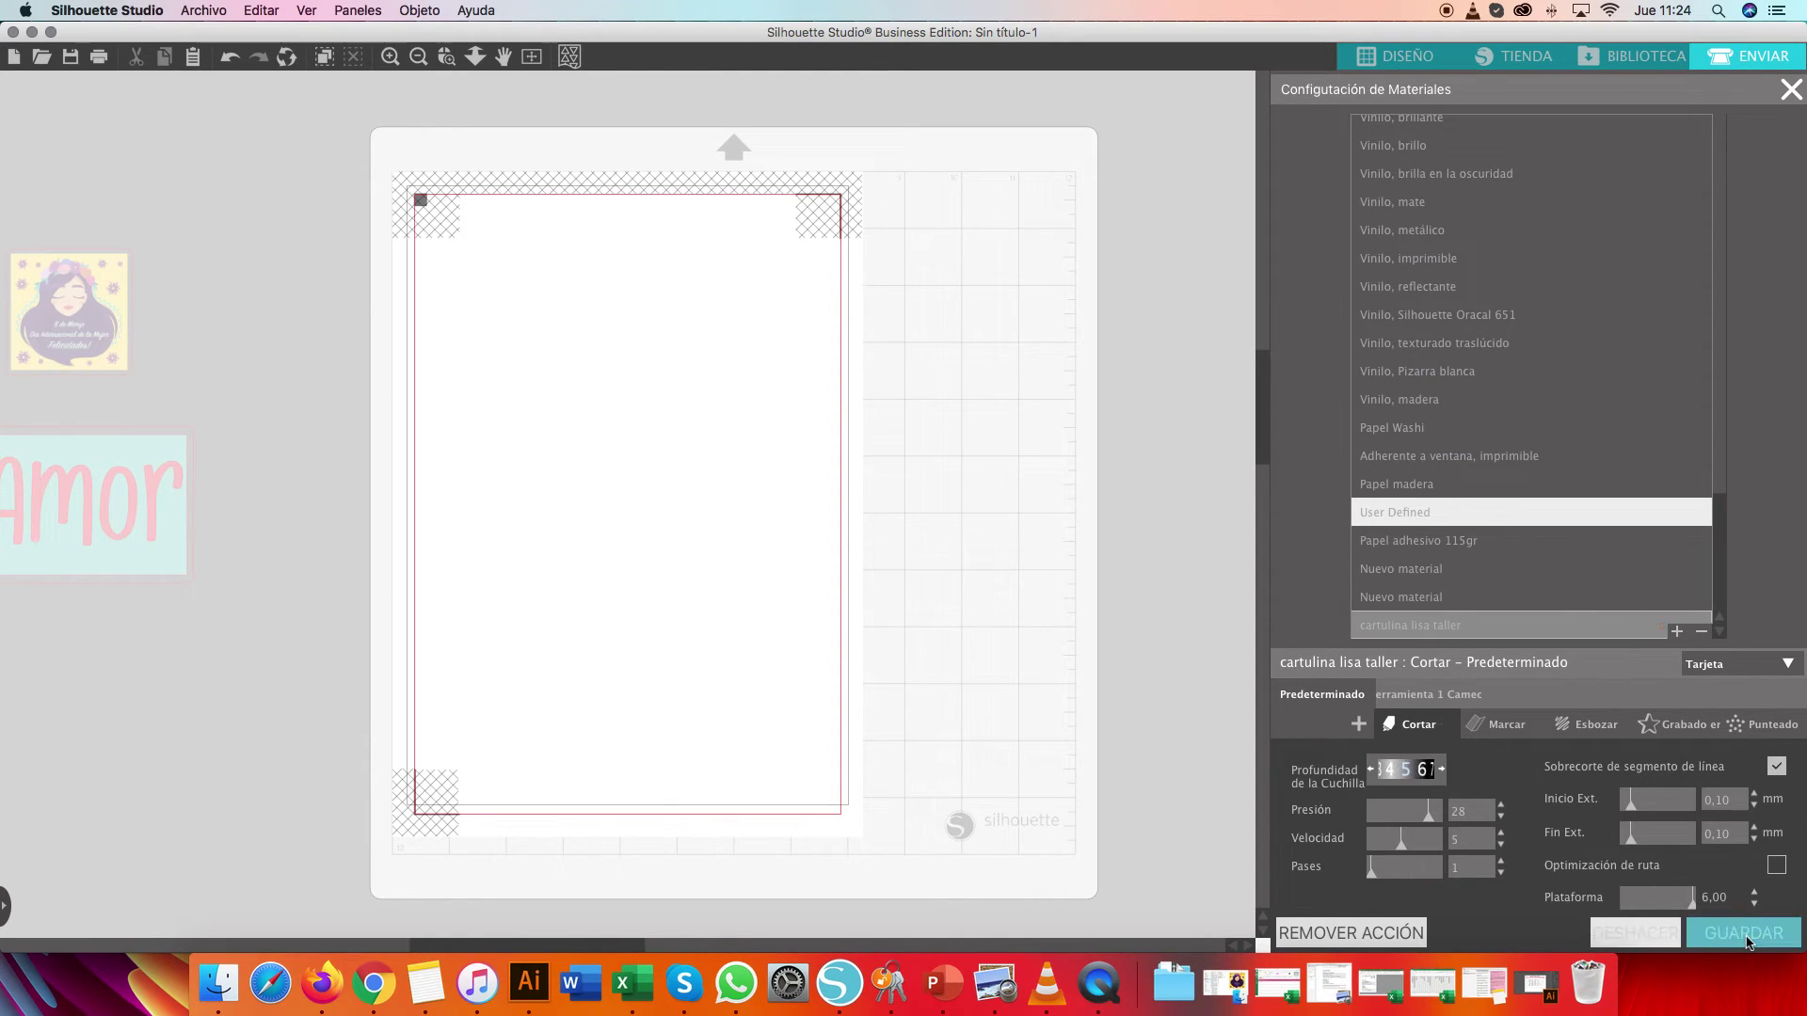
left_click(1792, 89)
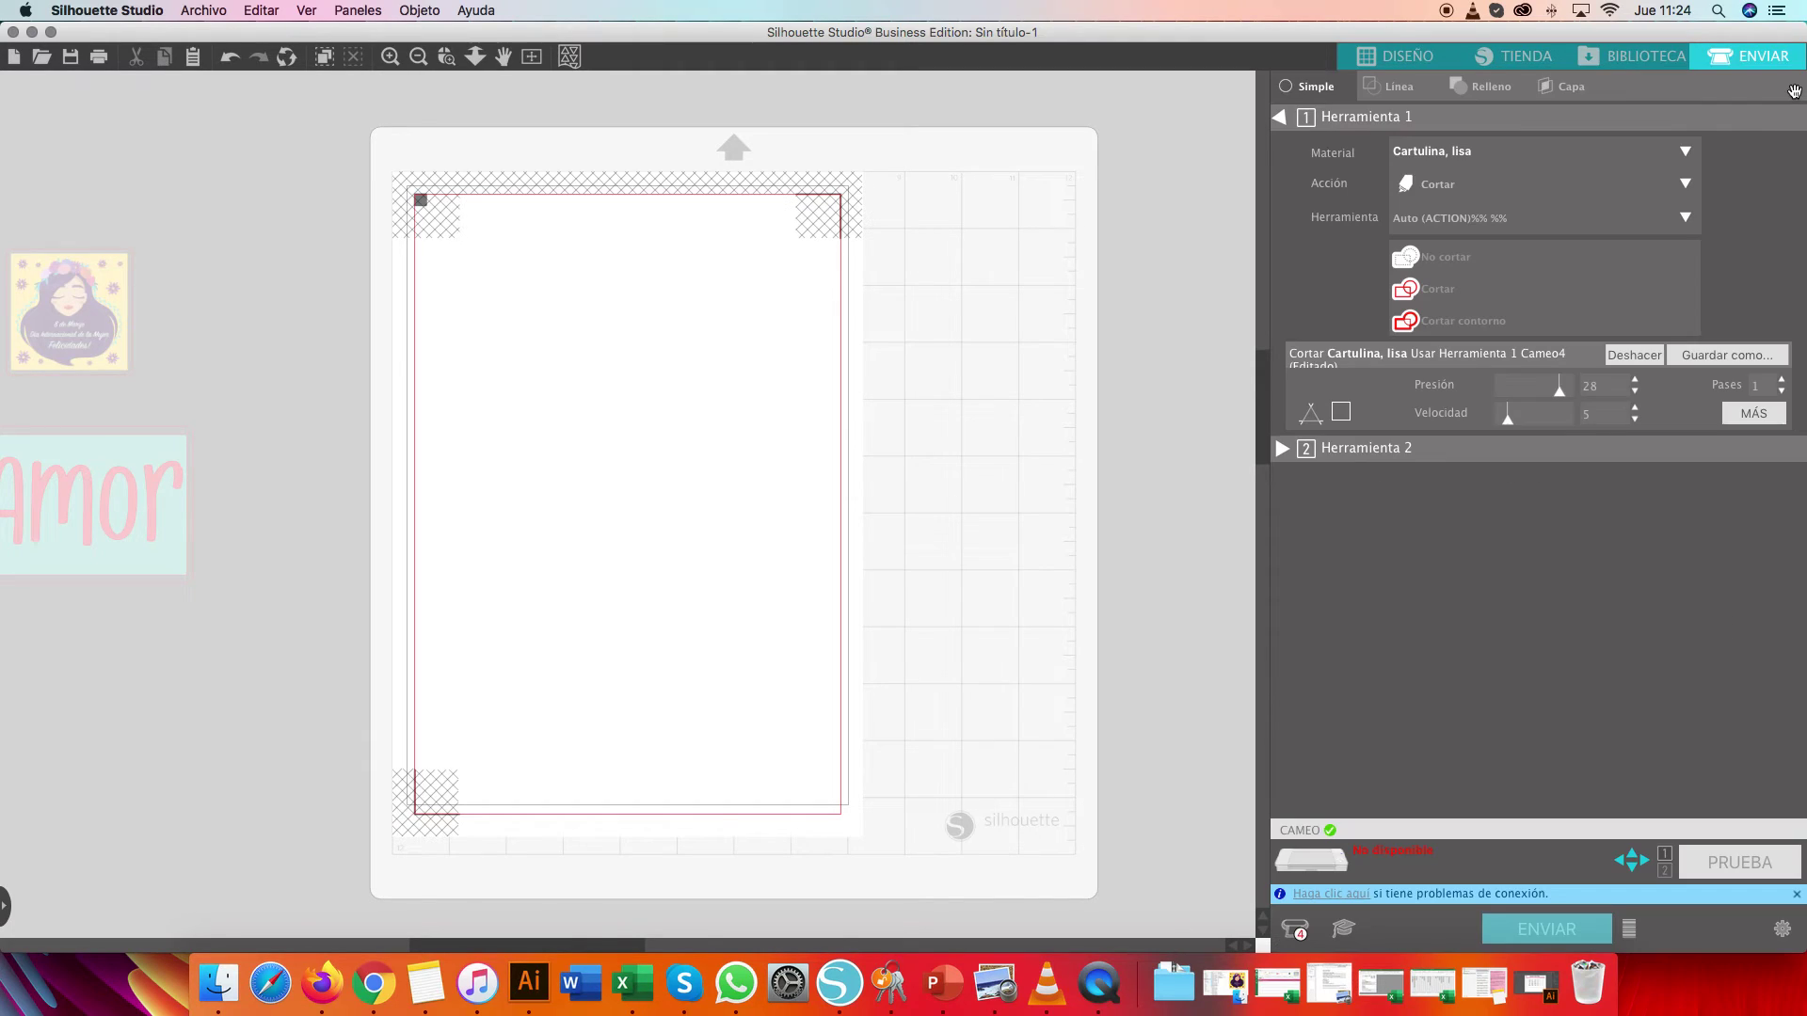
Clear the material search and choose the user-defined "cartulina lisa taller" as tool 1's material
left_click(1411, 153)
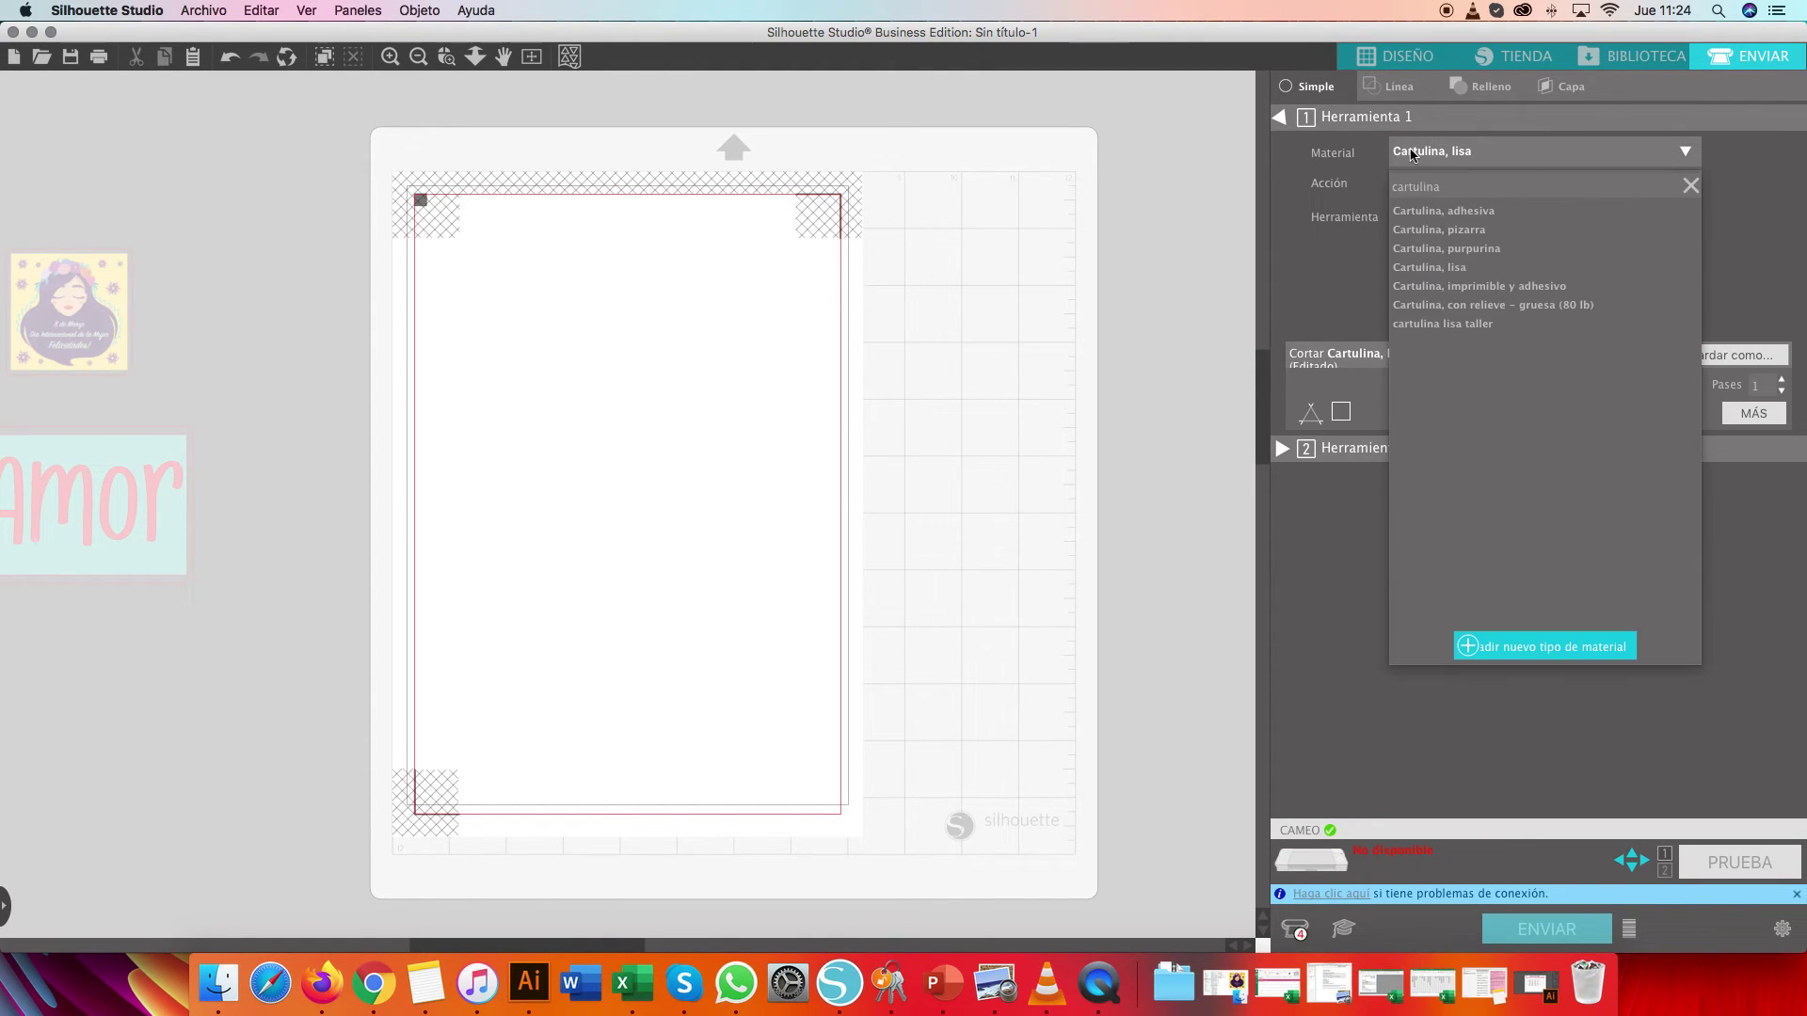
left_click(1690, 185)
scroll(1687, 533, "down", 1)
scroll(1687, 533, "down", 10)
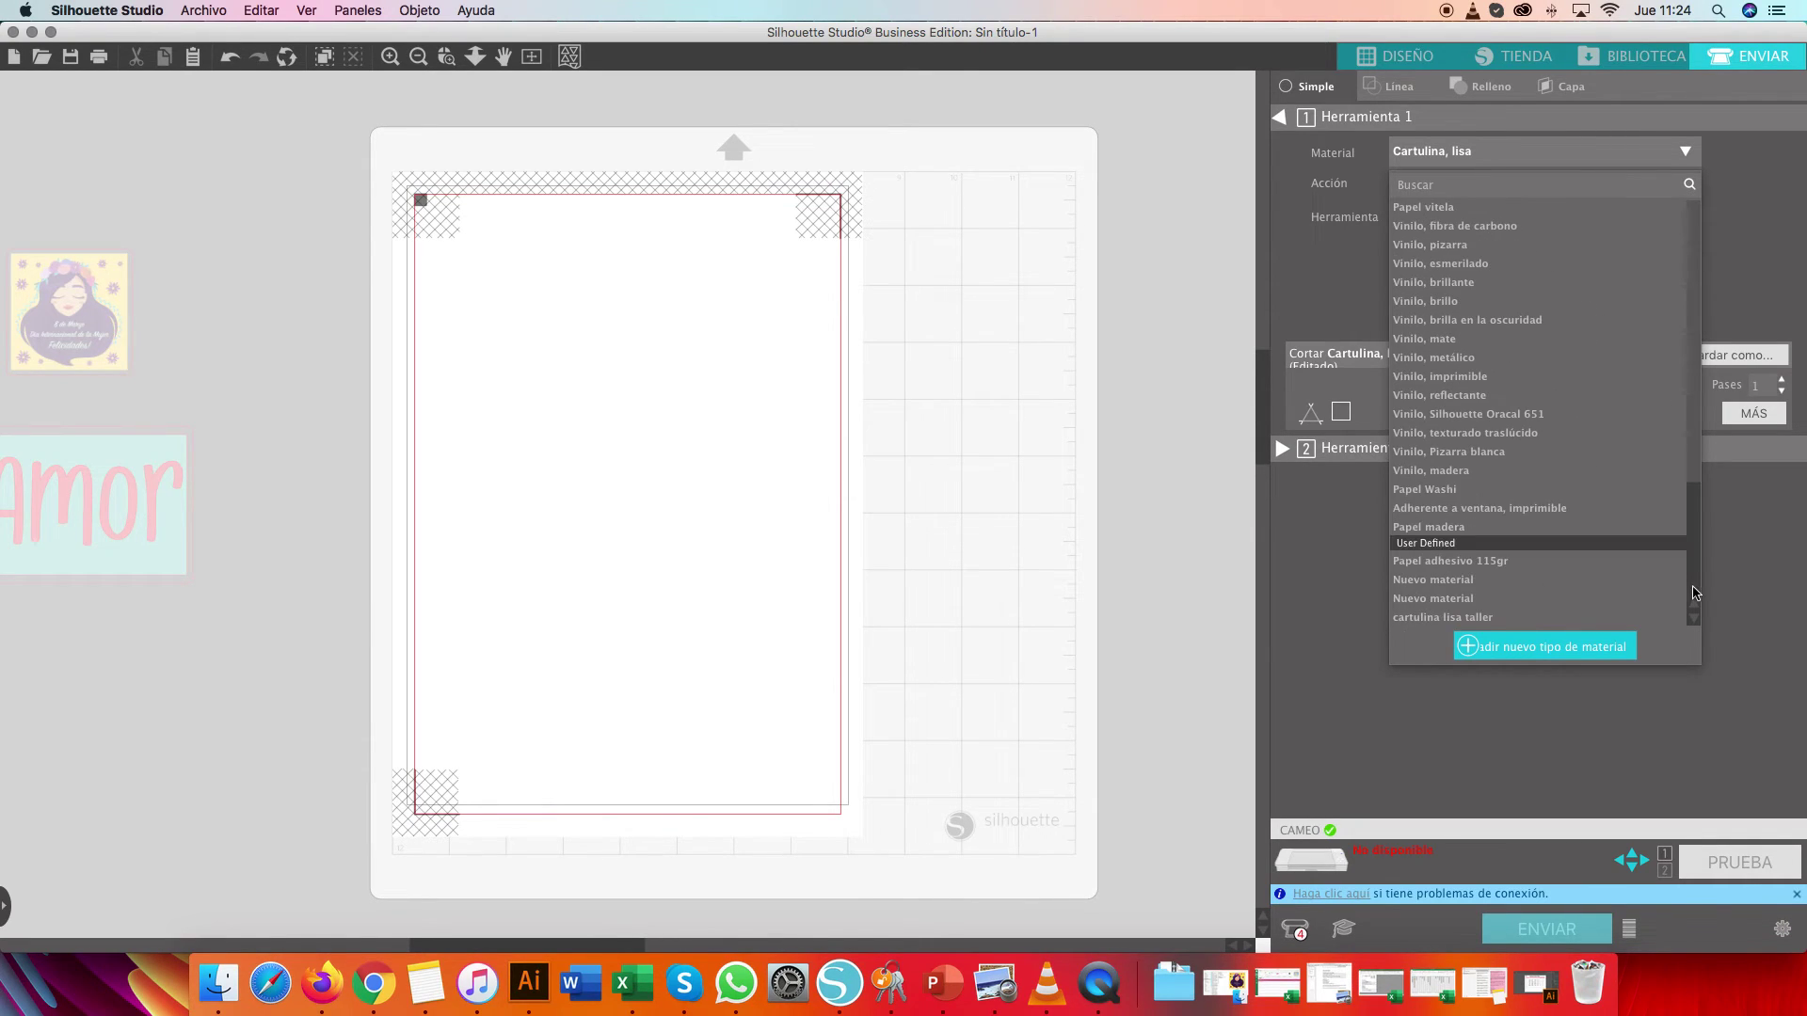
left_click(1466, 618)
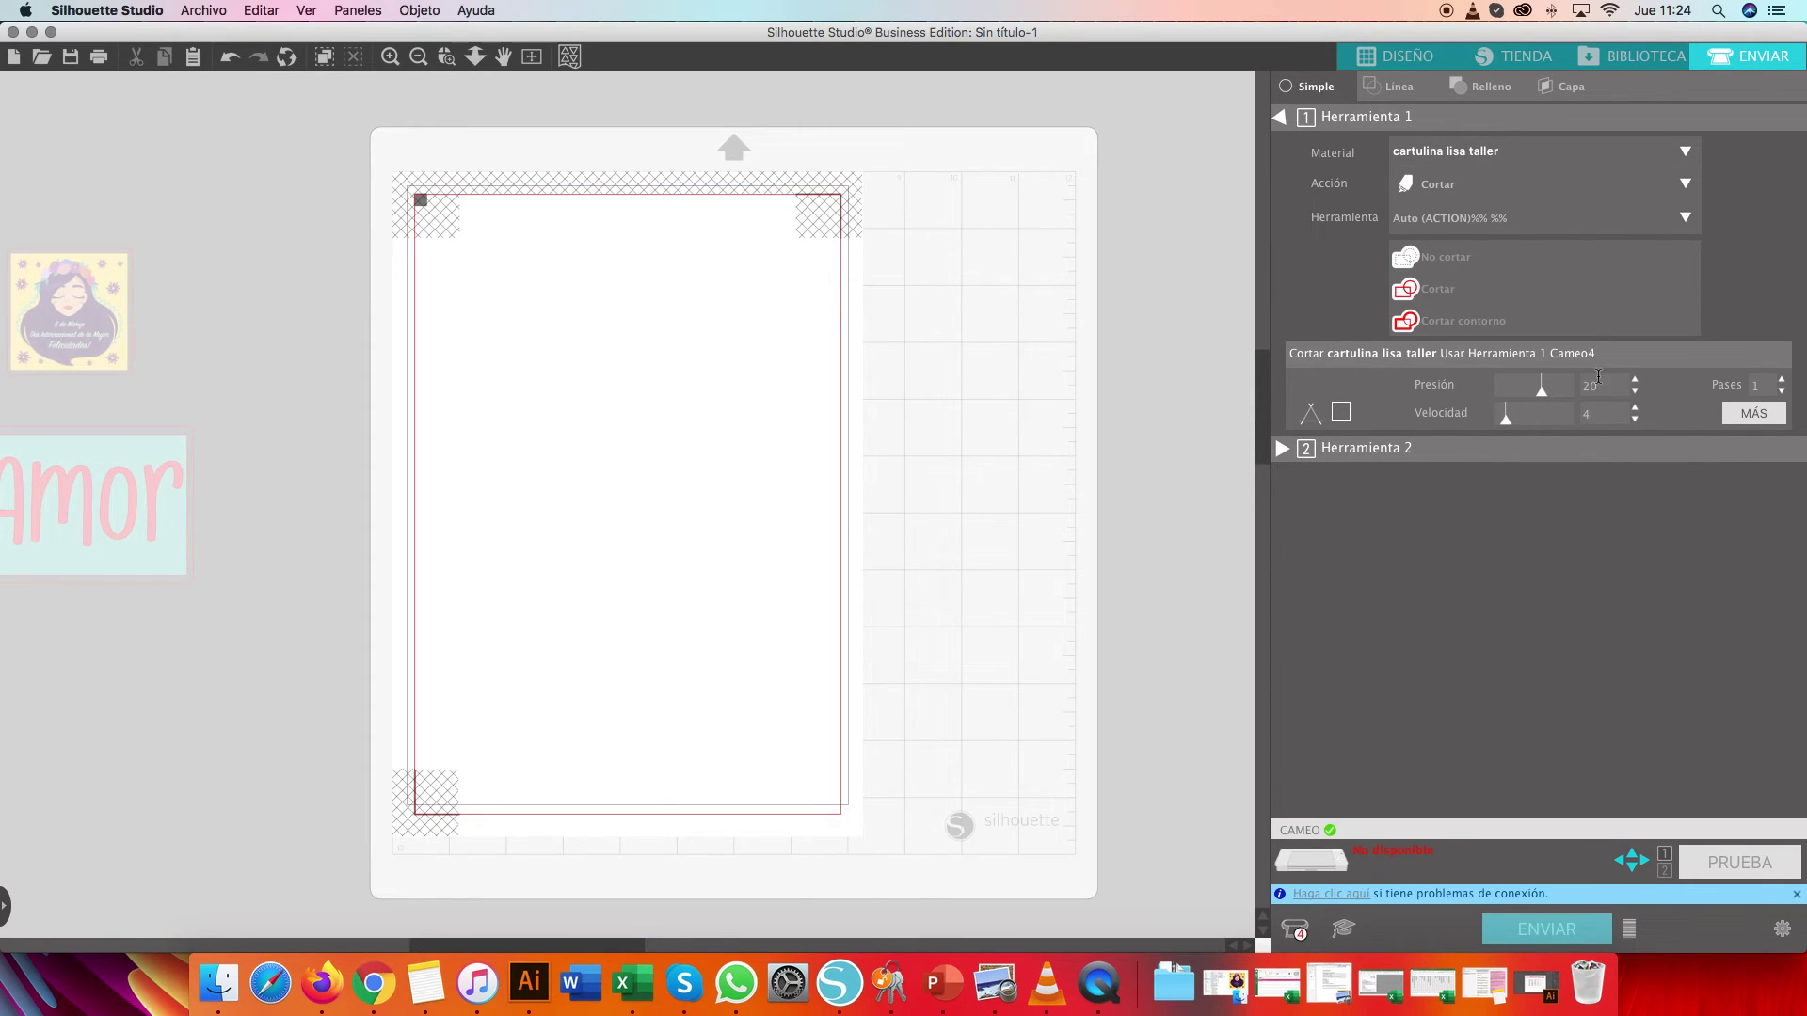
Set tool 1's pressure to 28 and speed to 5 for "cartulina lisa taller", check its material configuration and save the values
left_click(1570, 387)
type("28")
left_click(1603, 415)
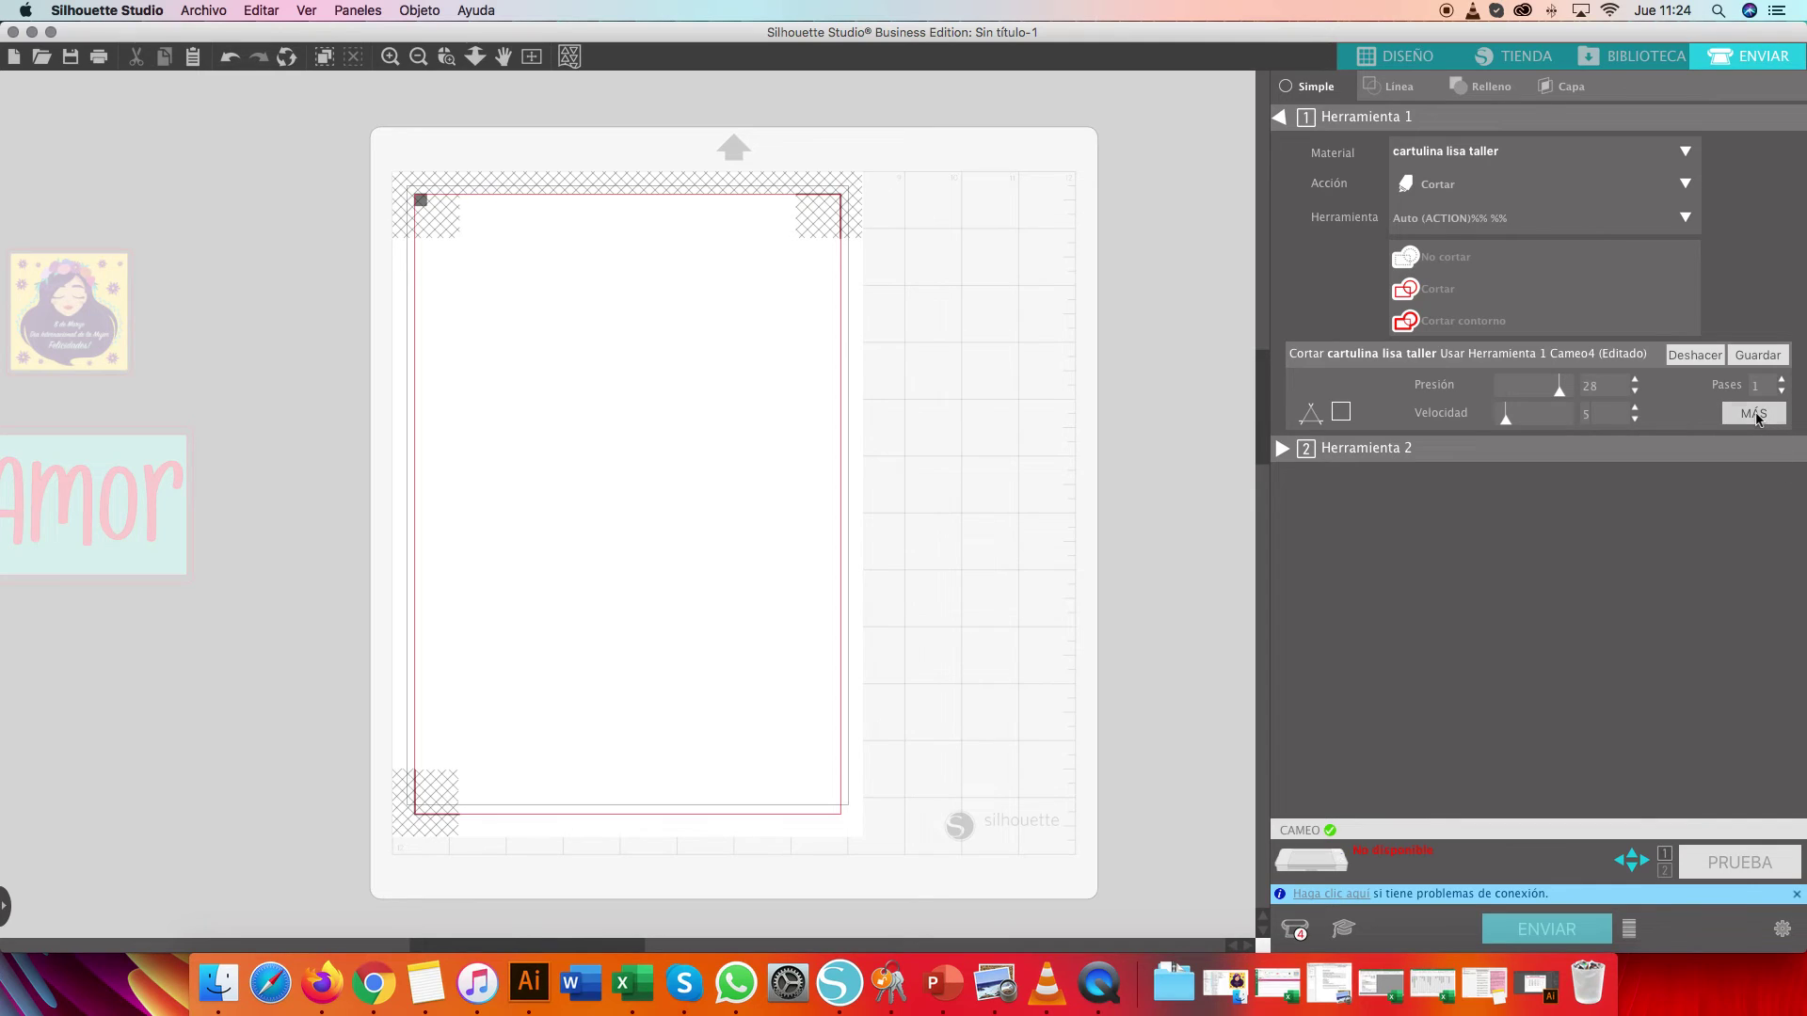
left_click(1754, 414)
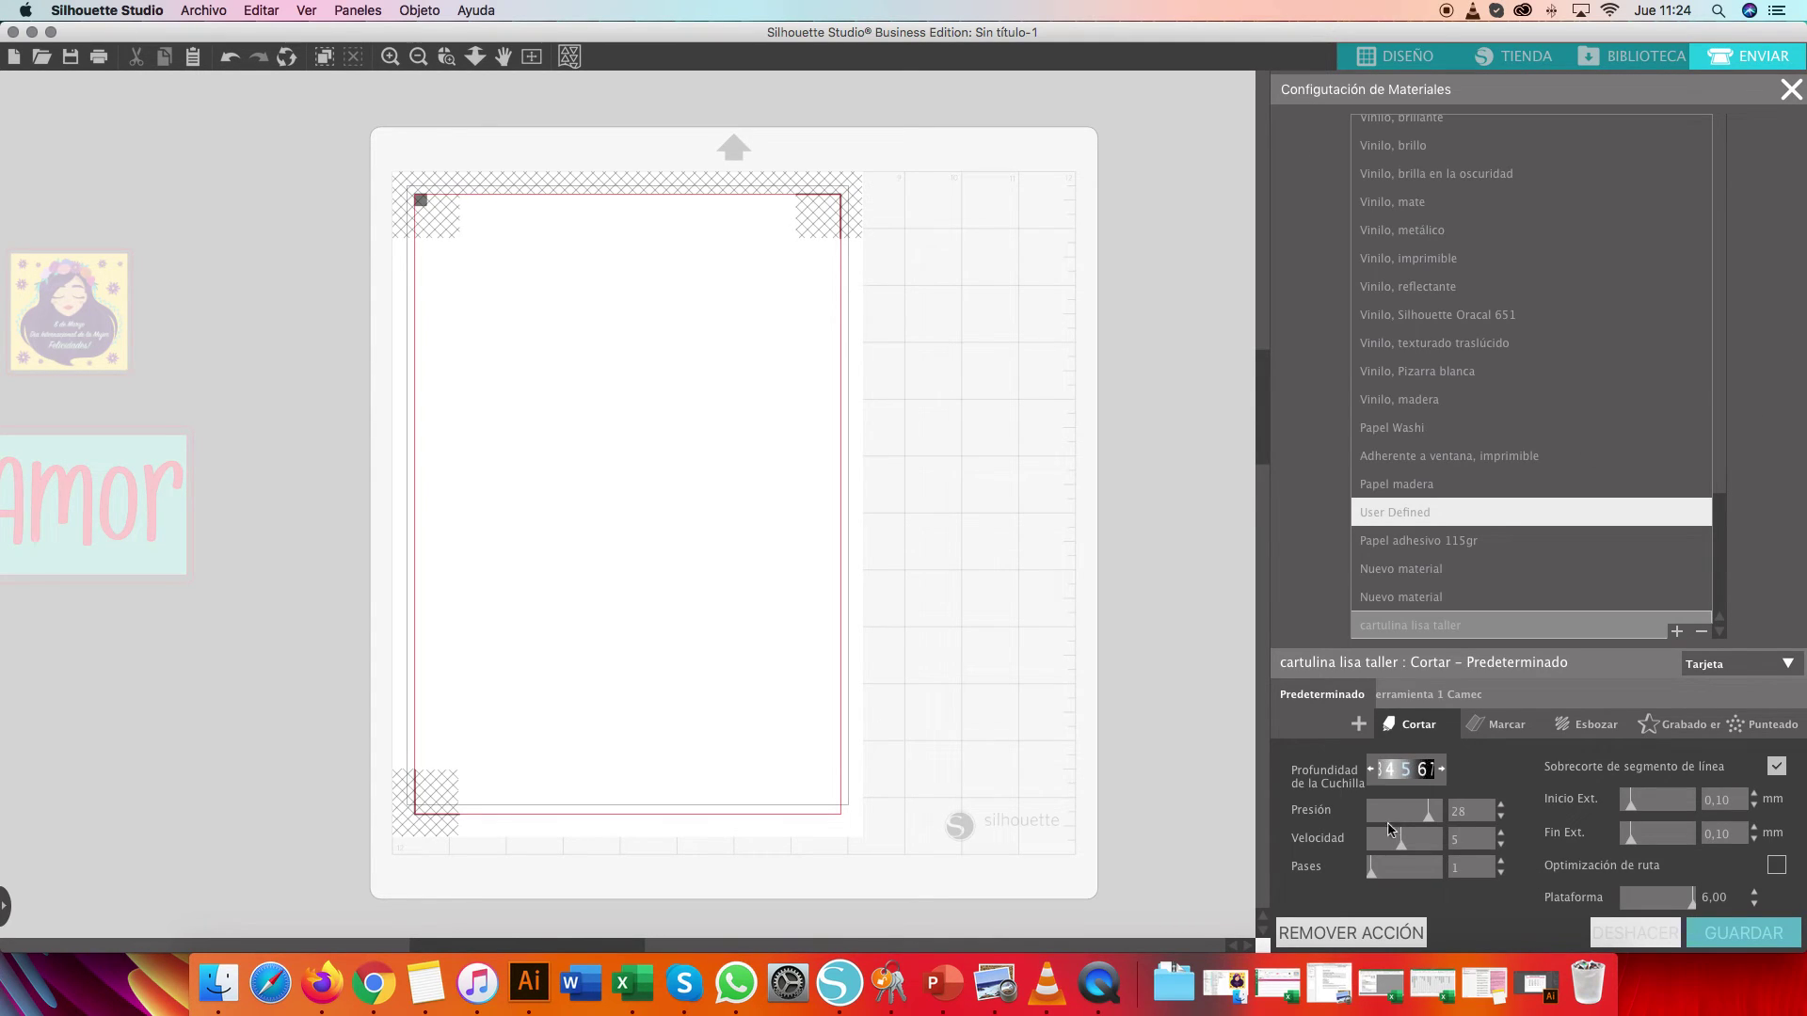
left_click(1791, 89)
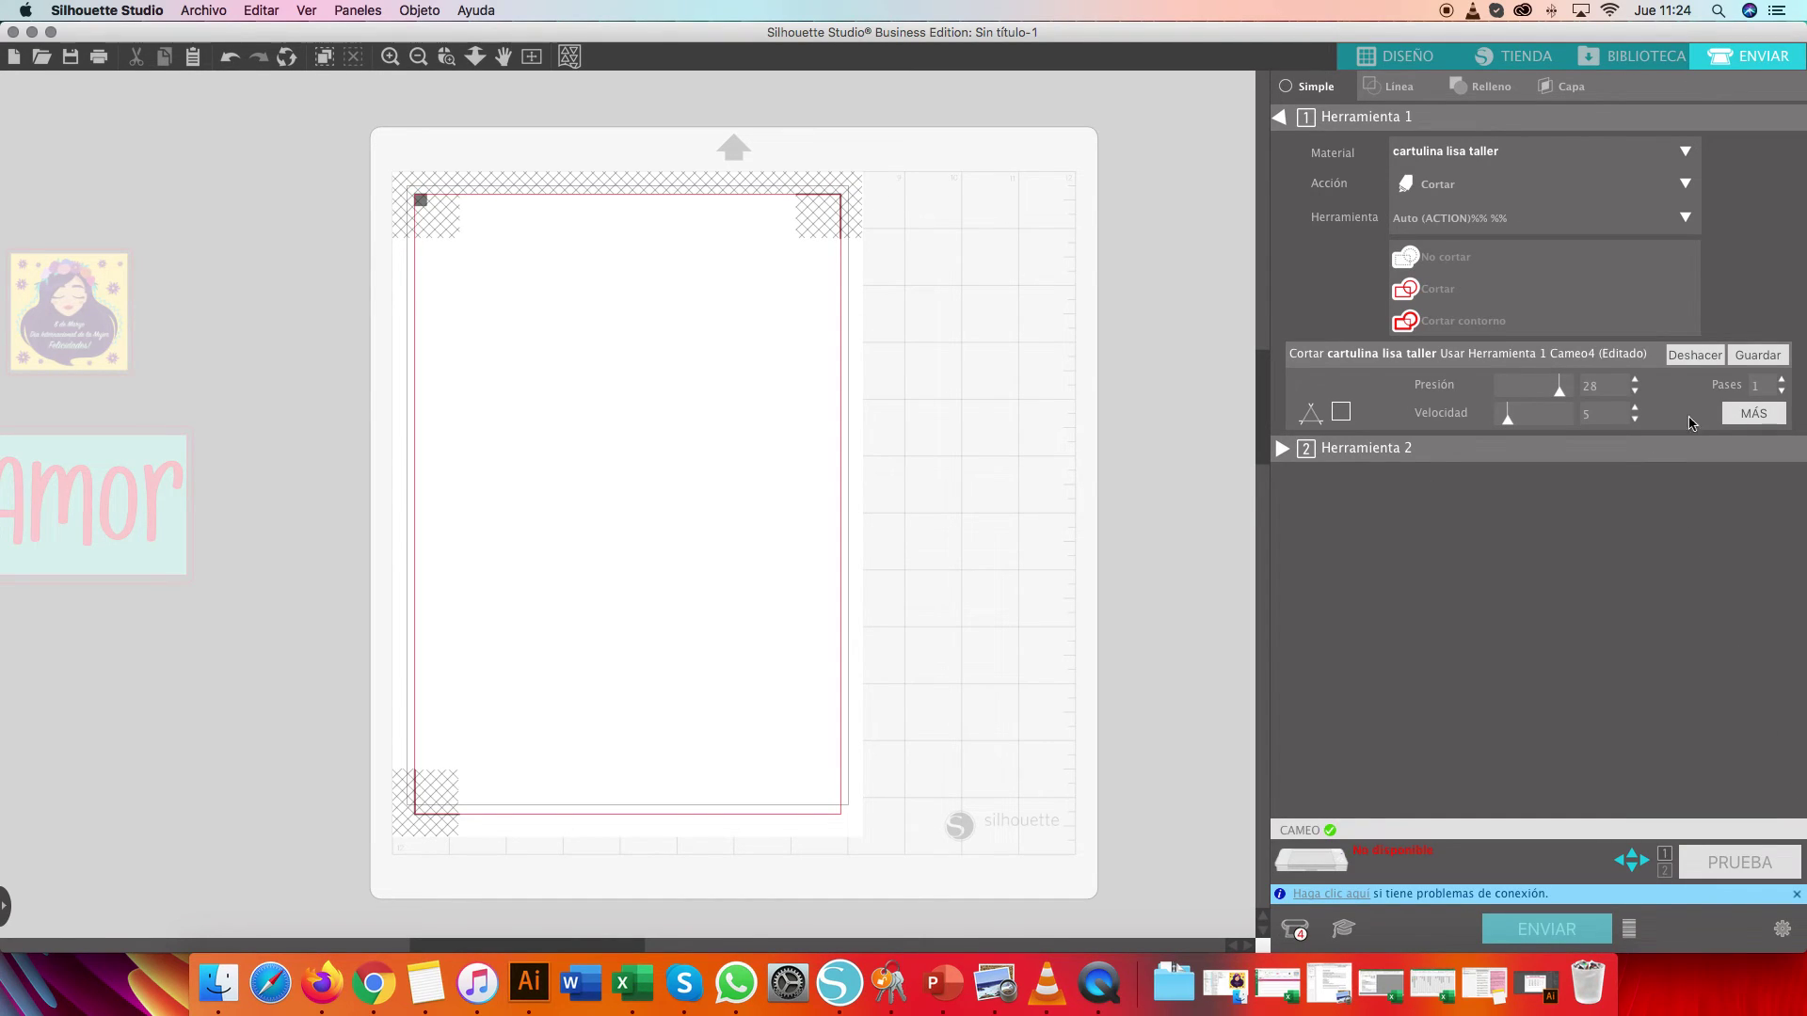
left_click(1756, 355)
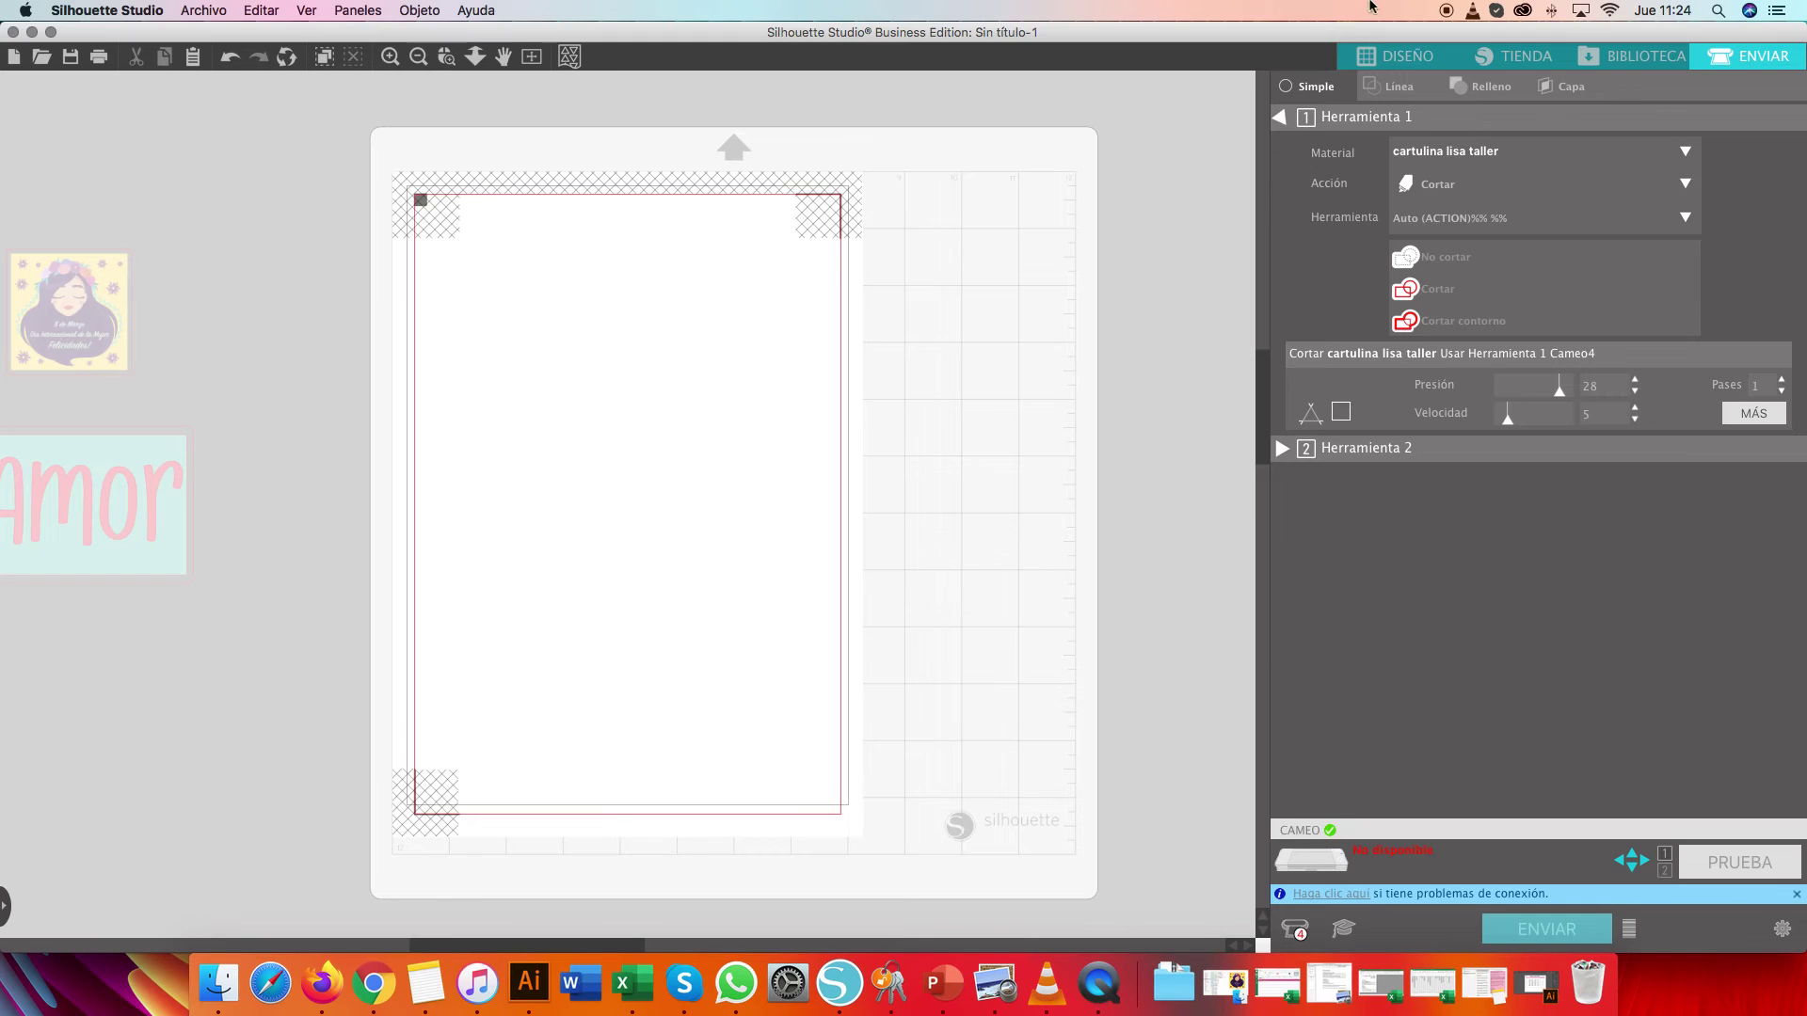
Return to the design, move the second woman illustration onto the page and ungroup it from its outline
left_click(1404, 62)
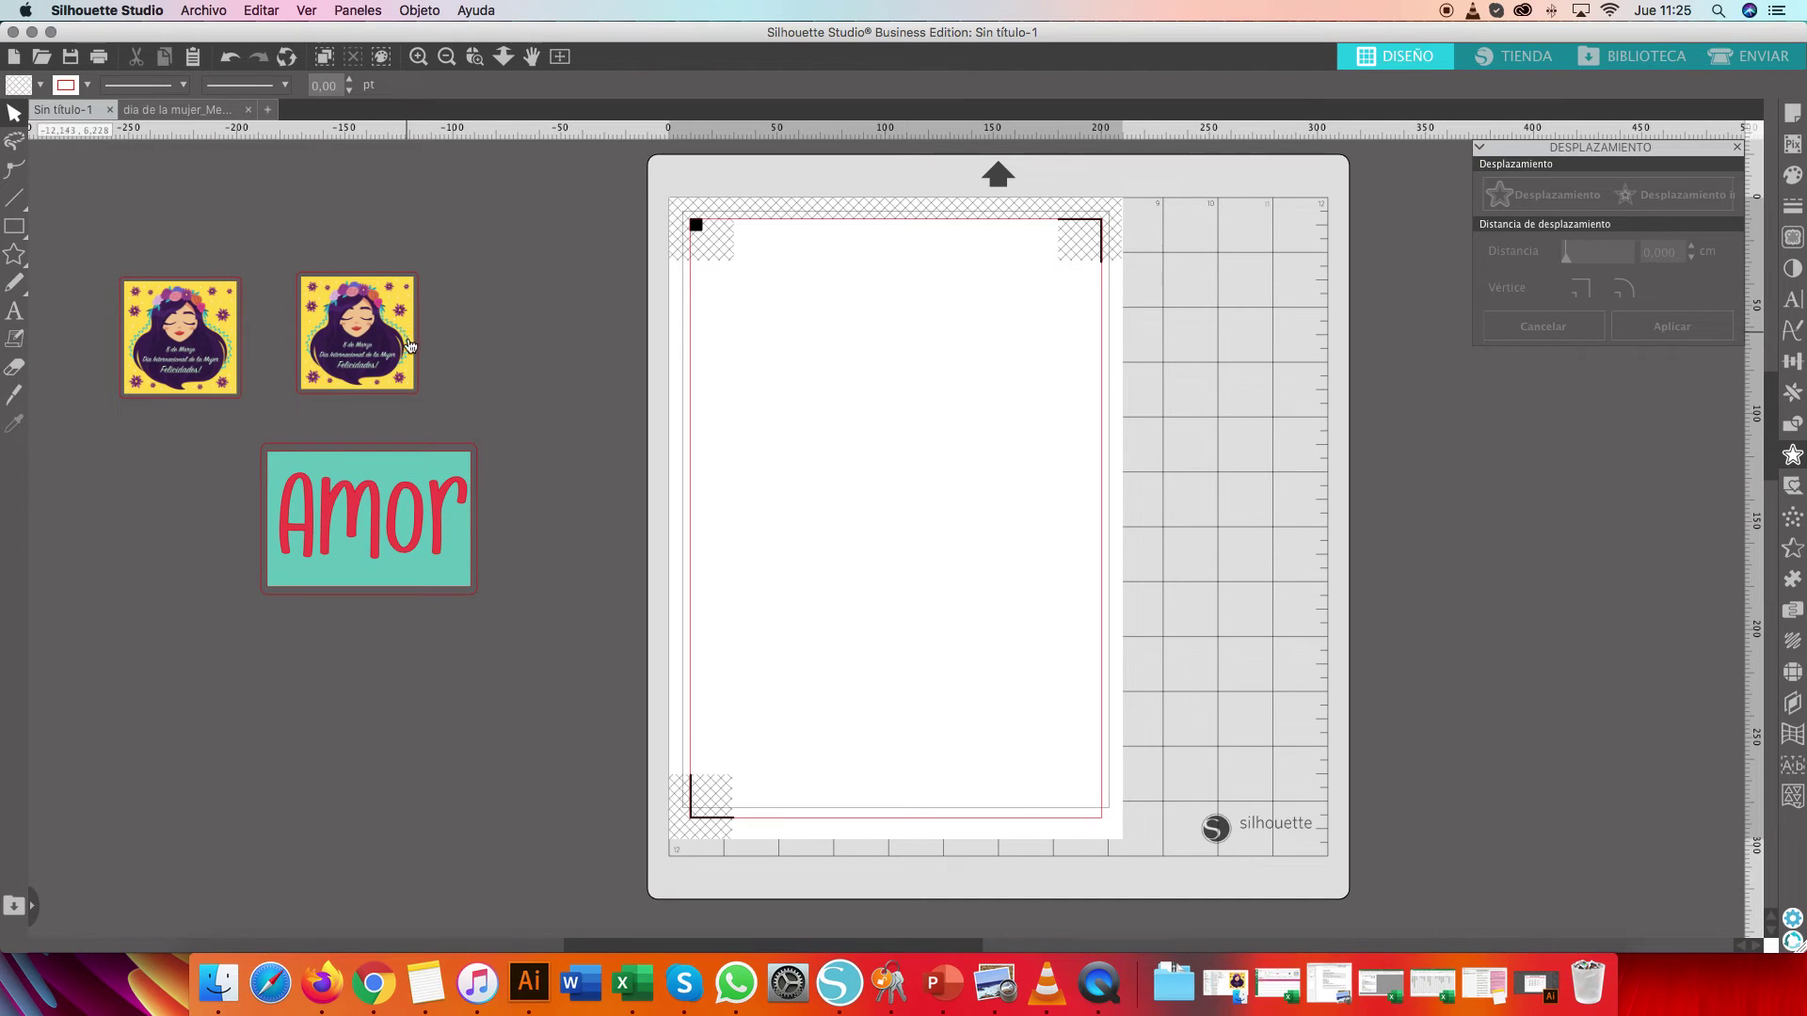
left_click(385, 367)
right_click(373, 351)
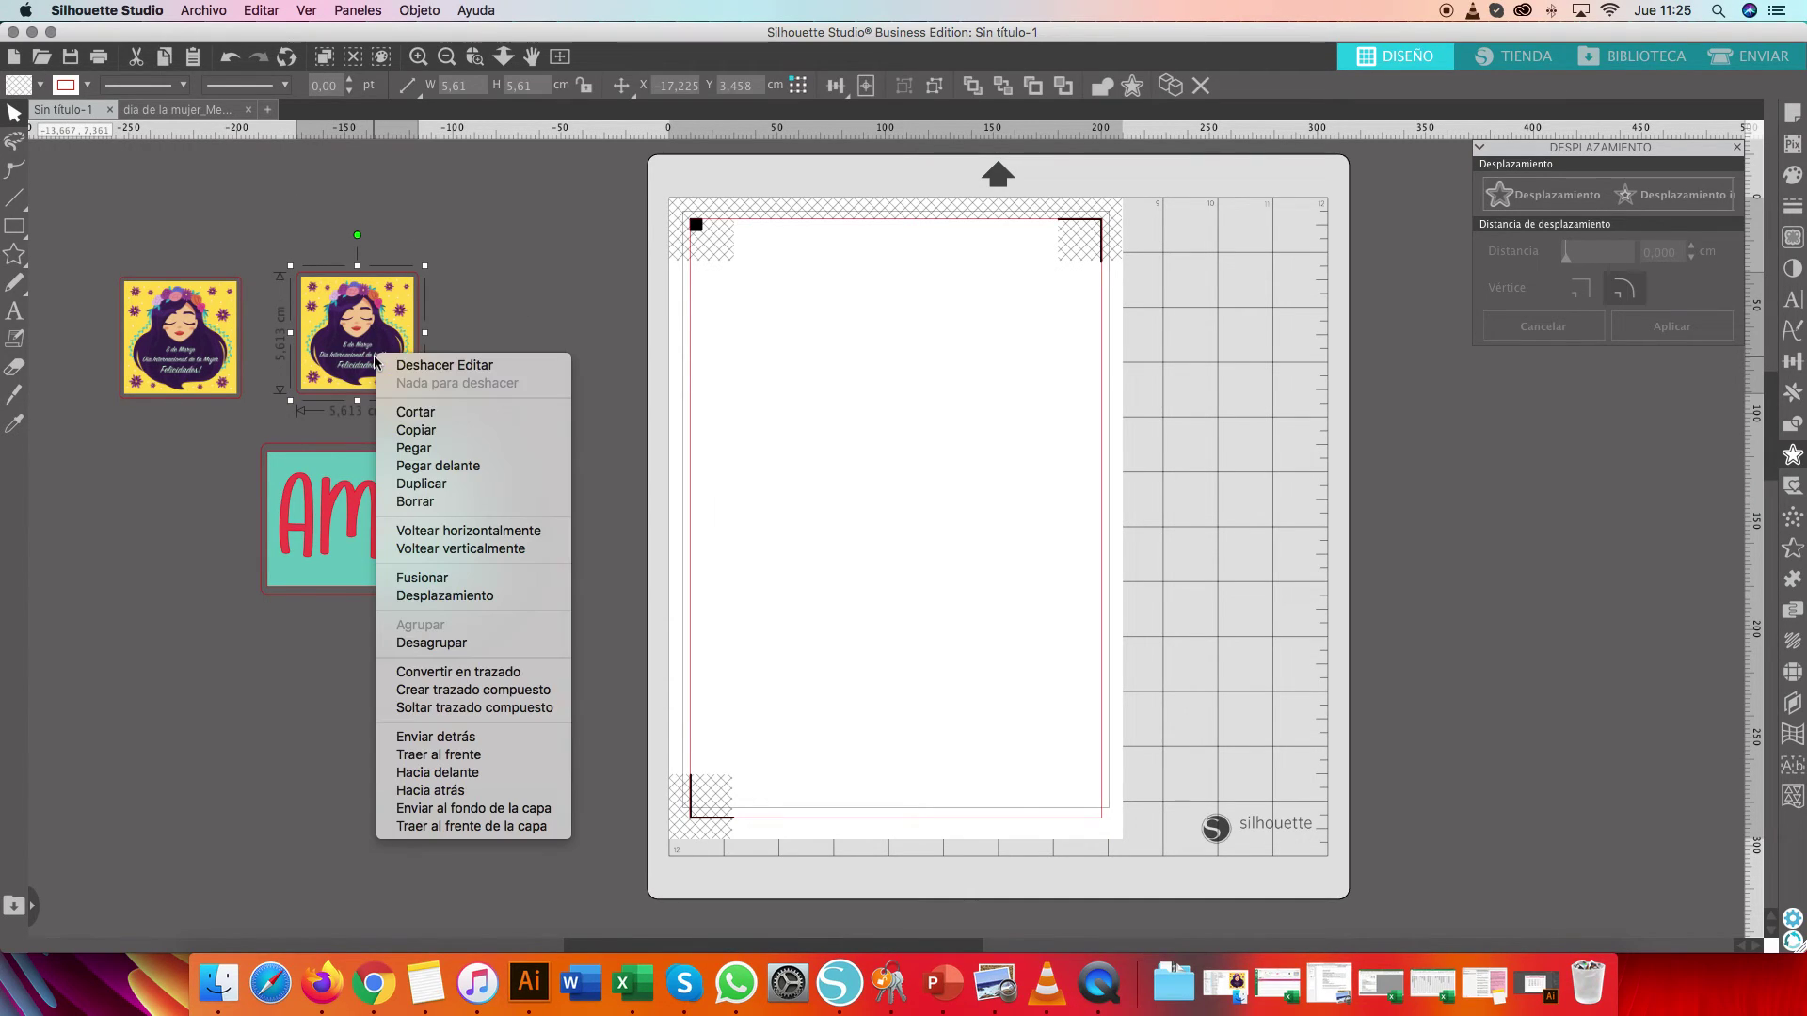
key("Escape")
left_click_drag(417, 333, 850, 374)
right_click(850, 367)
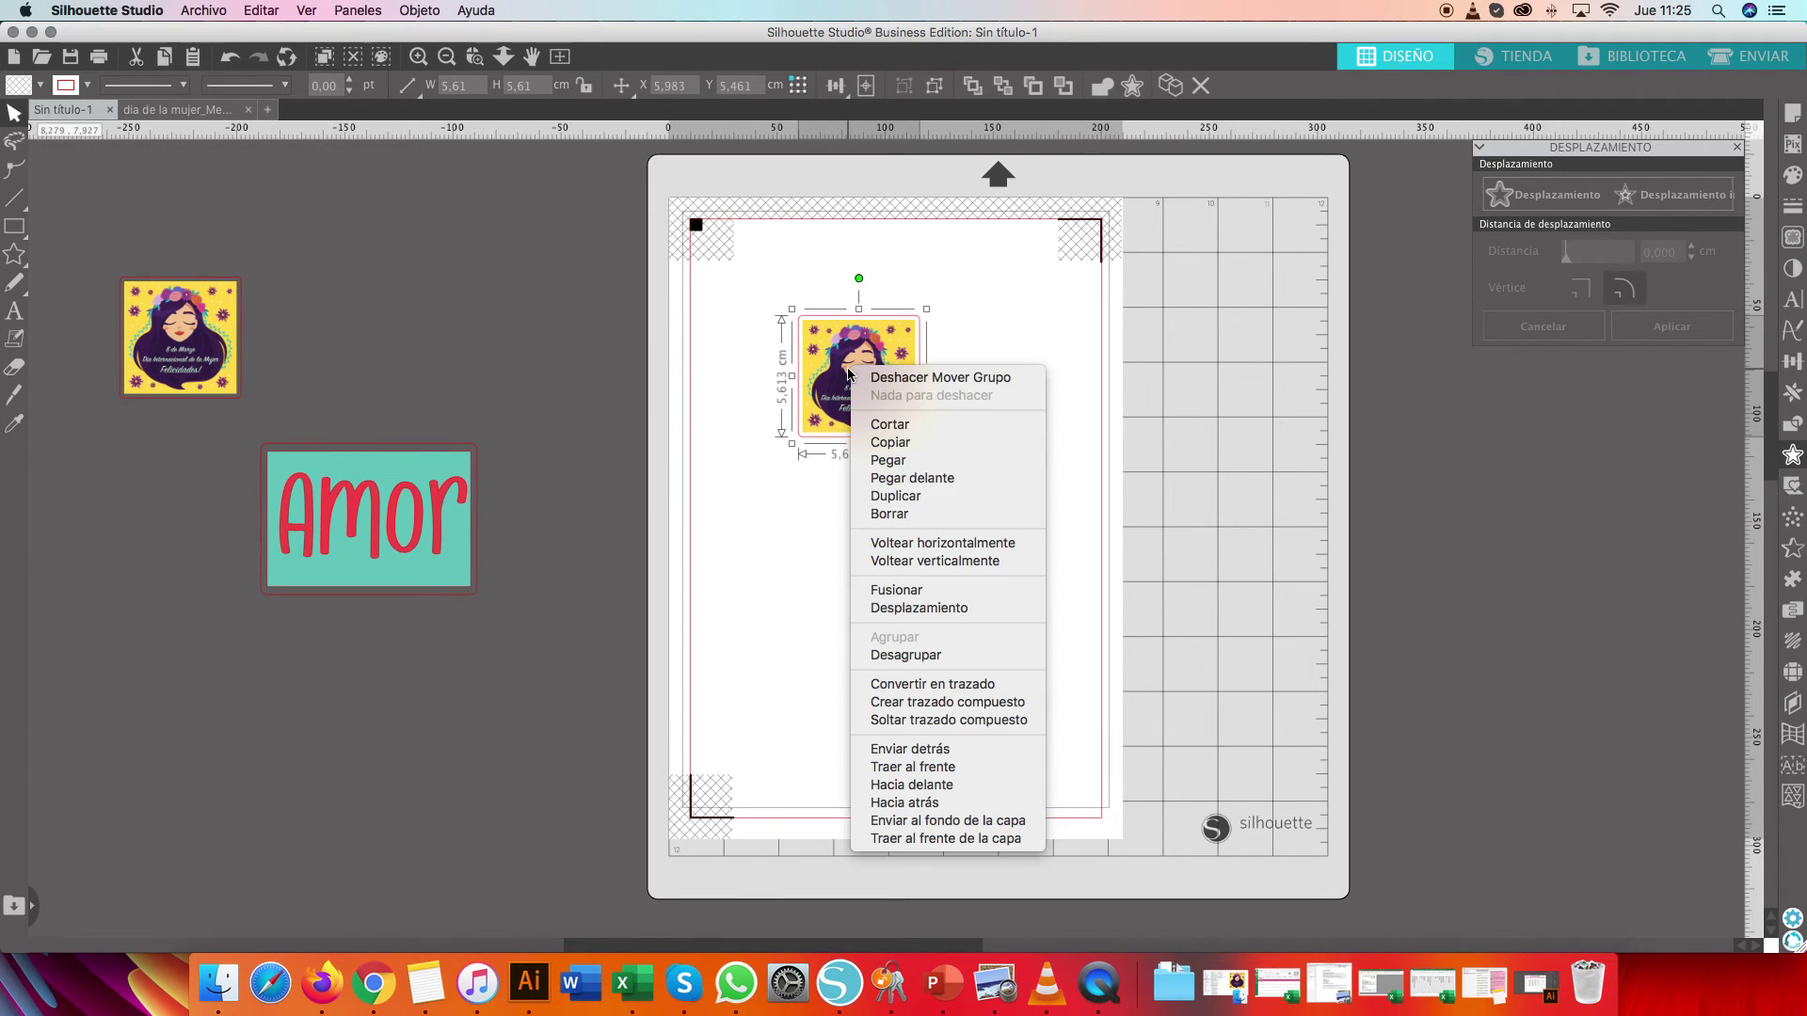
left_click(927, 658)
left_click(834, 625)
Move the illustration's outline off the page and enlarge the illustration to about 12.4 cm square
left_click_drag(868, 416, 835, 746)
left_click_drag(875, 441, 502, 366)
left_click_drag(862, 723, 1045, 627)
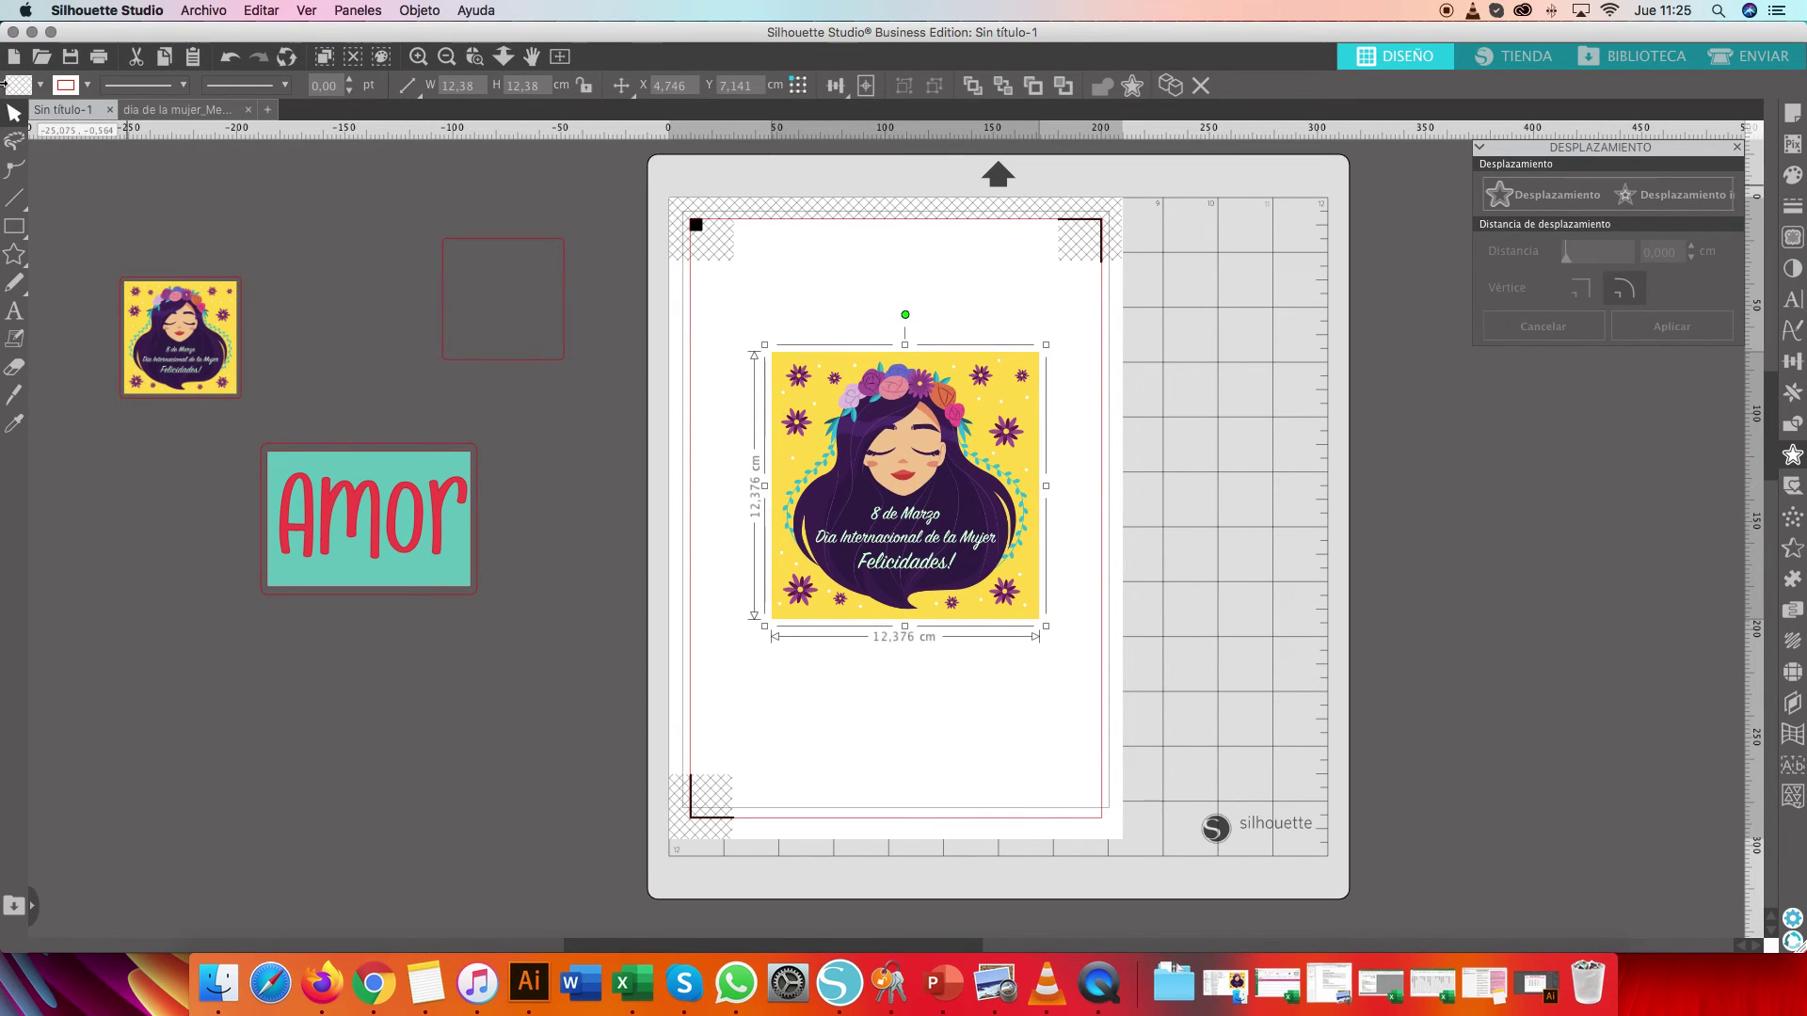
Draw an ellipse about 15 by 14.5 cm beside the page and move it over the illustration
left_click(24, 250)
left_click(25, 231)
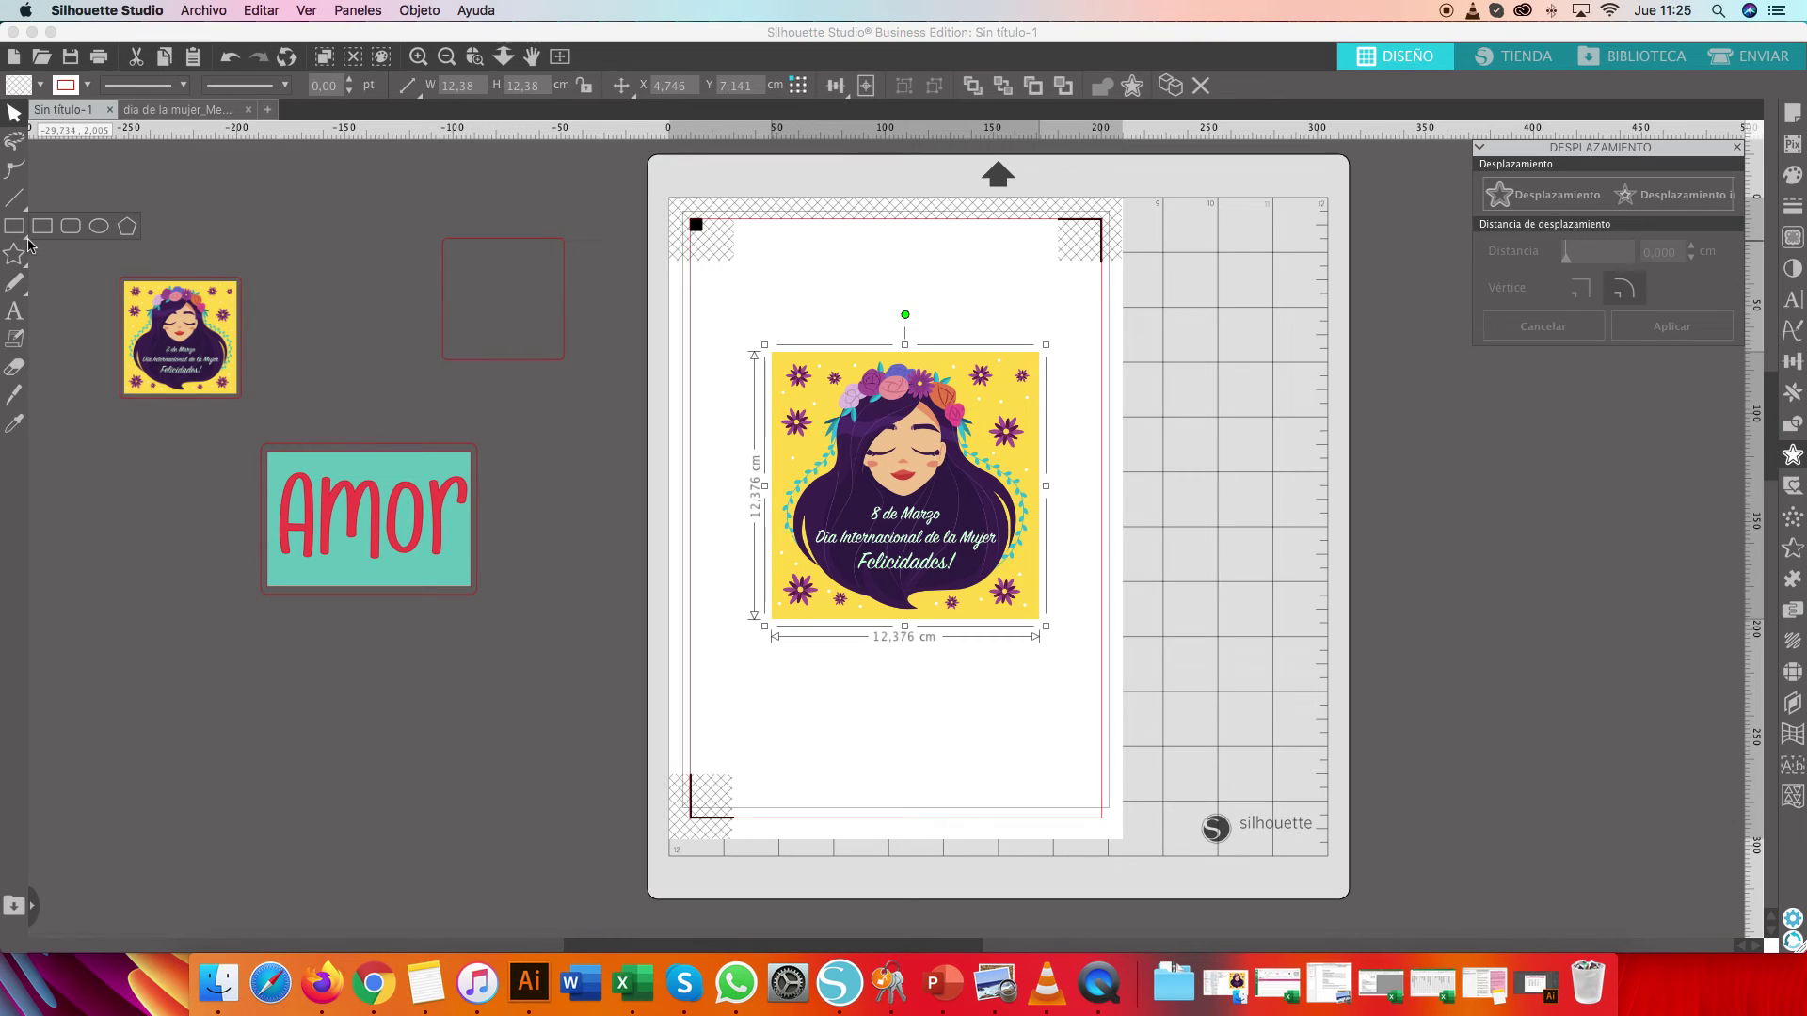
left_click(95, 231)
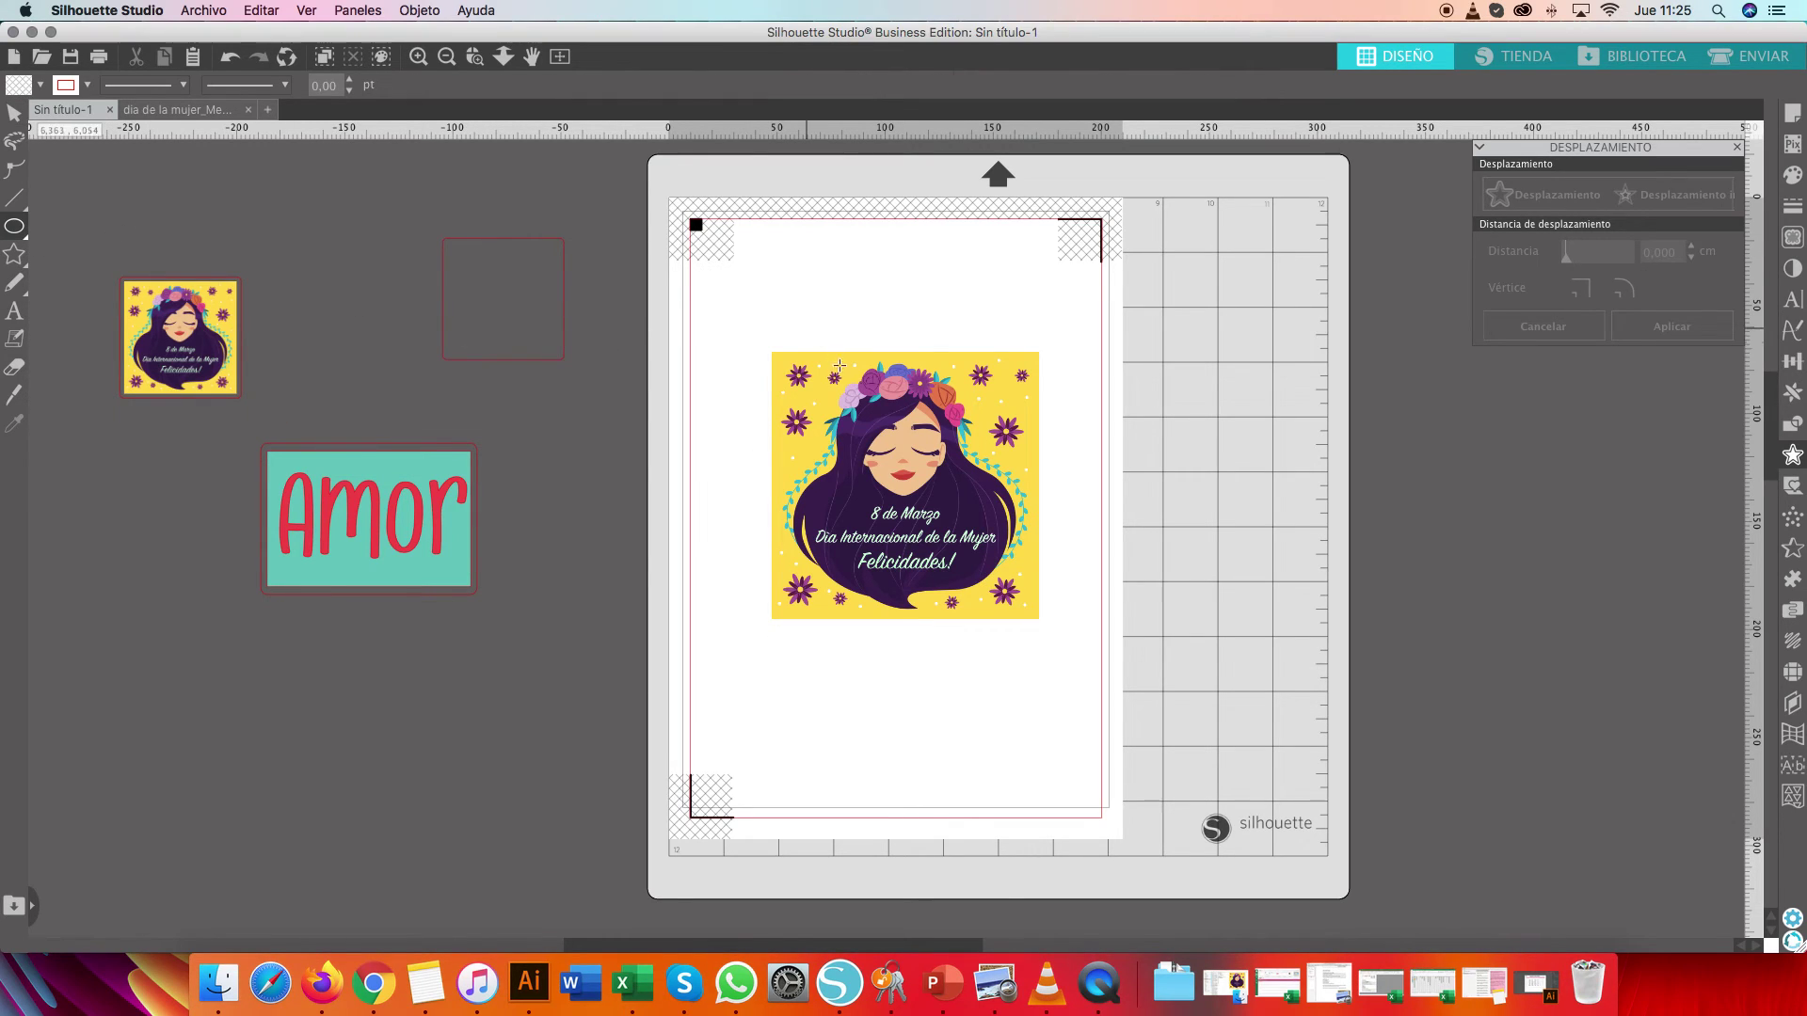
left_click_drag(1146, 287, 1470, 600)
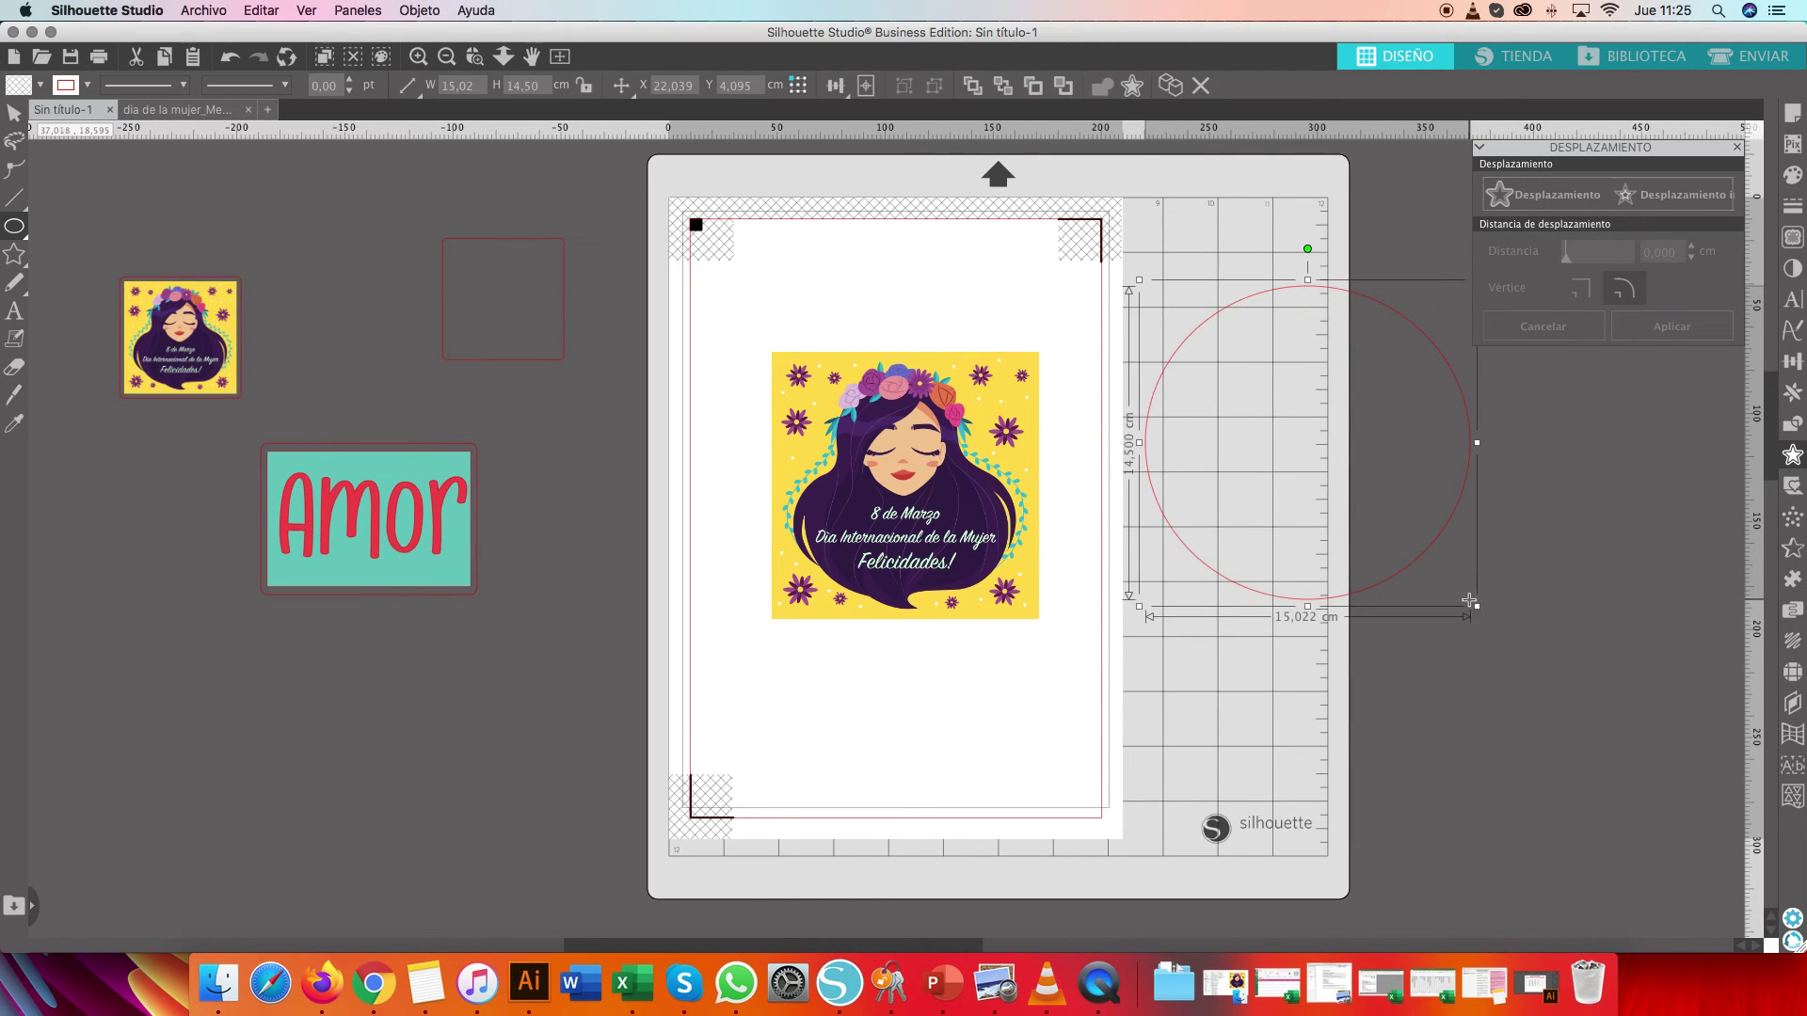
key("Escape")
left_click_drag(1283, 613, 941, 640)
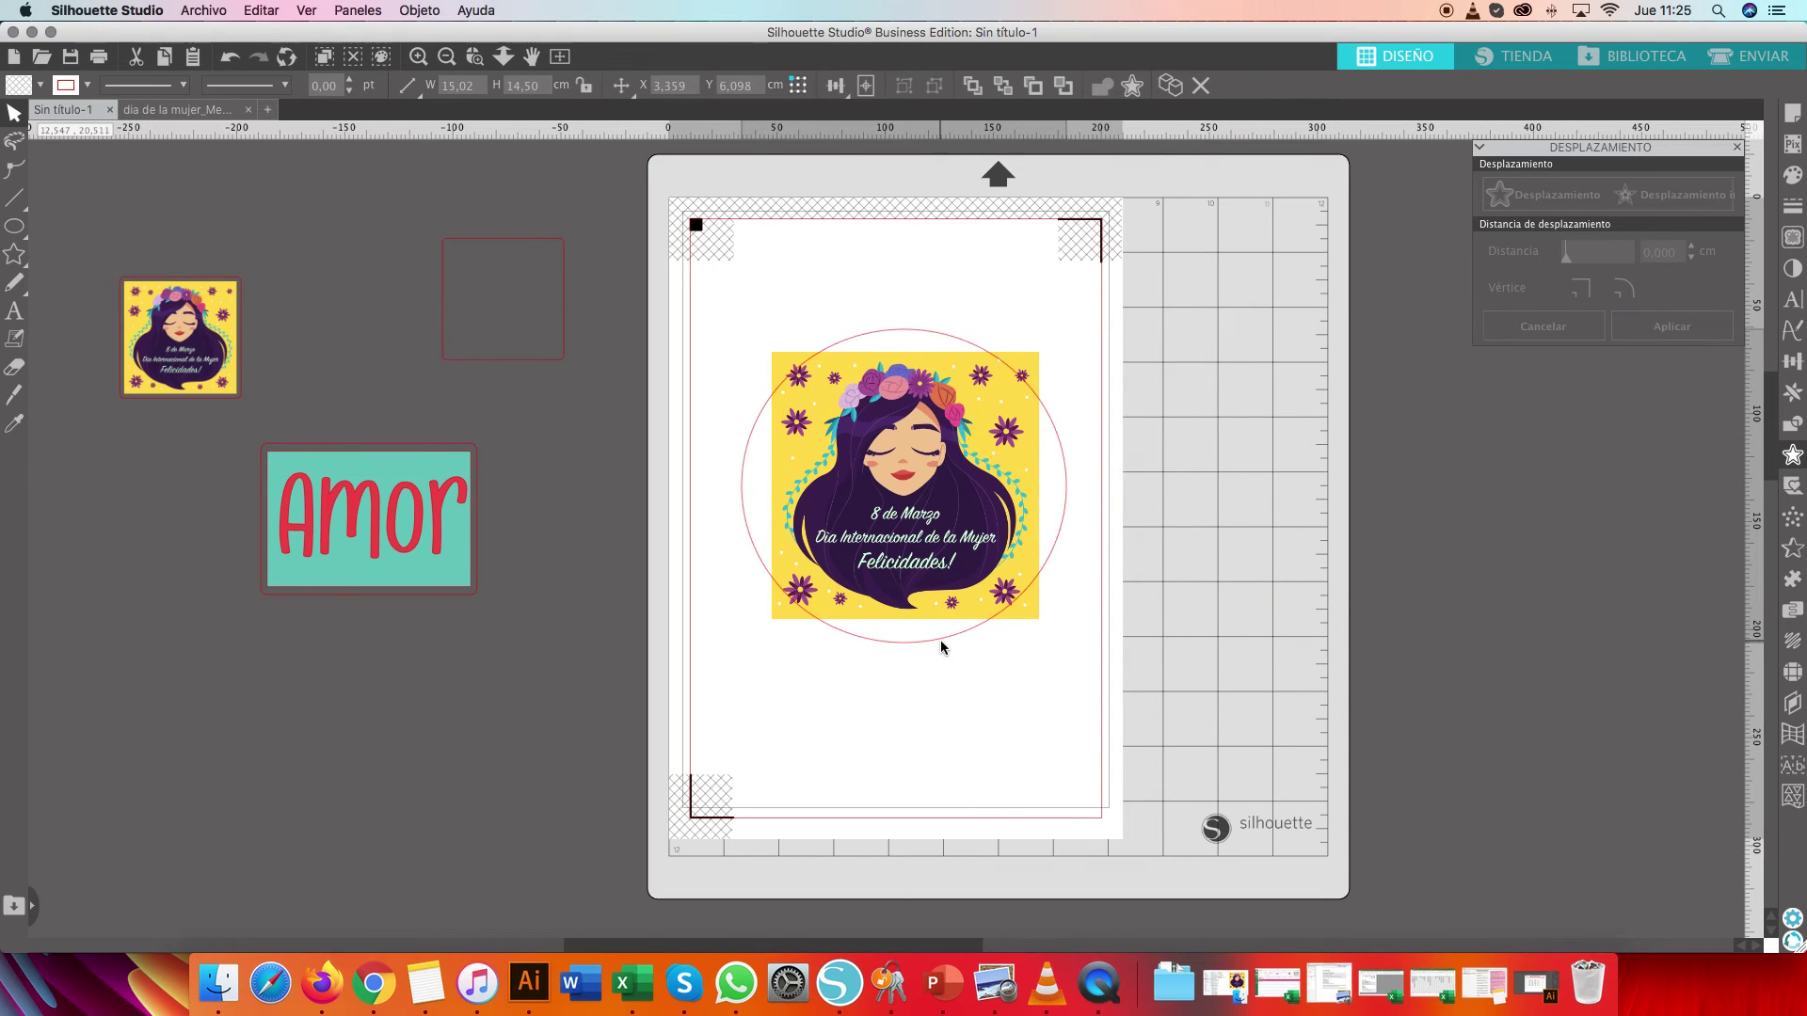
Shrink the ellipse to about 10.3 by 9.9 cm and centre it over the woman illustration
left_click(970, 643)
left_click(962, 641)
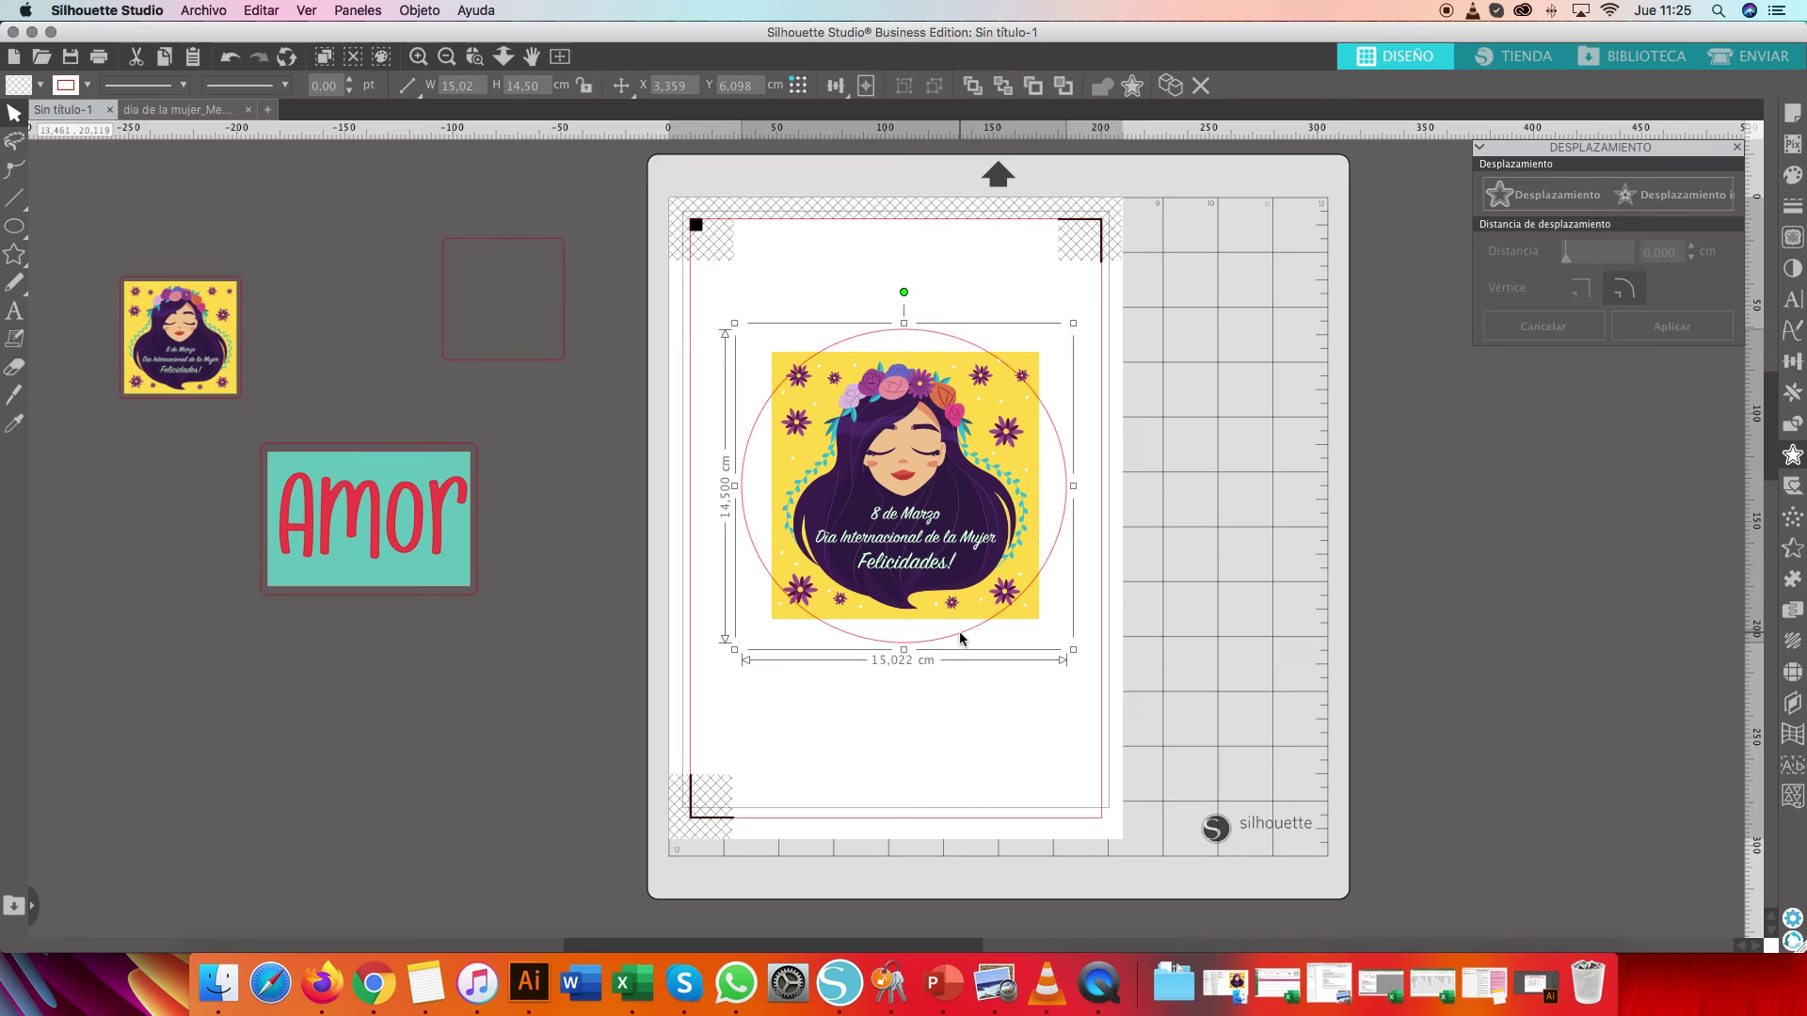
left_click_drag(1073, 650, 970, 551)
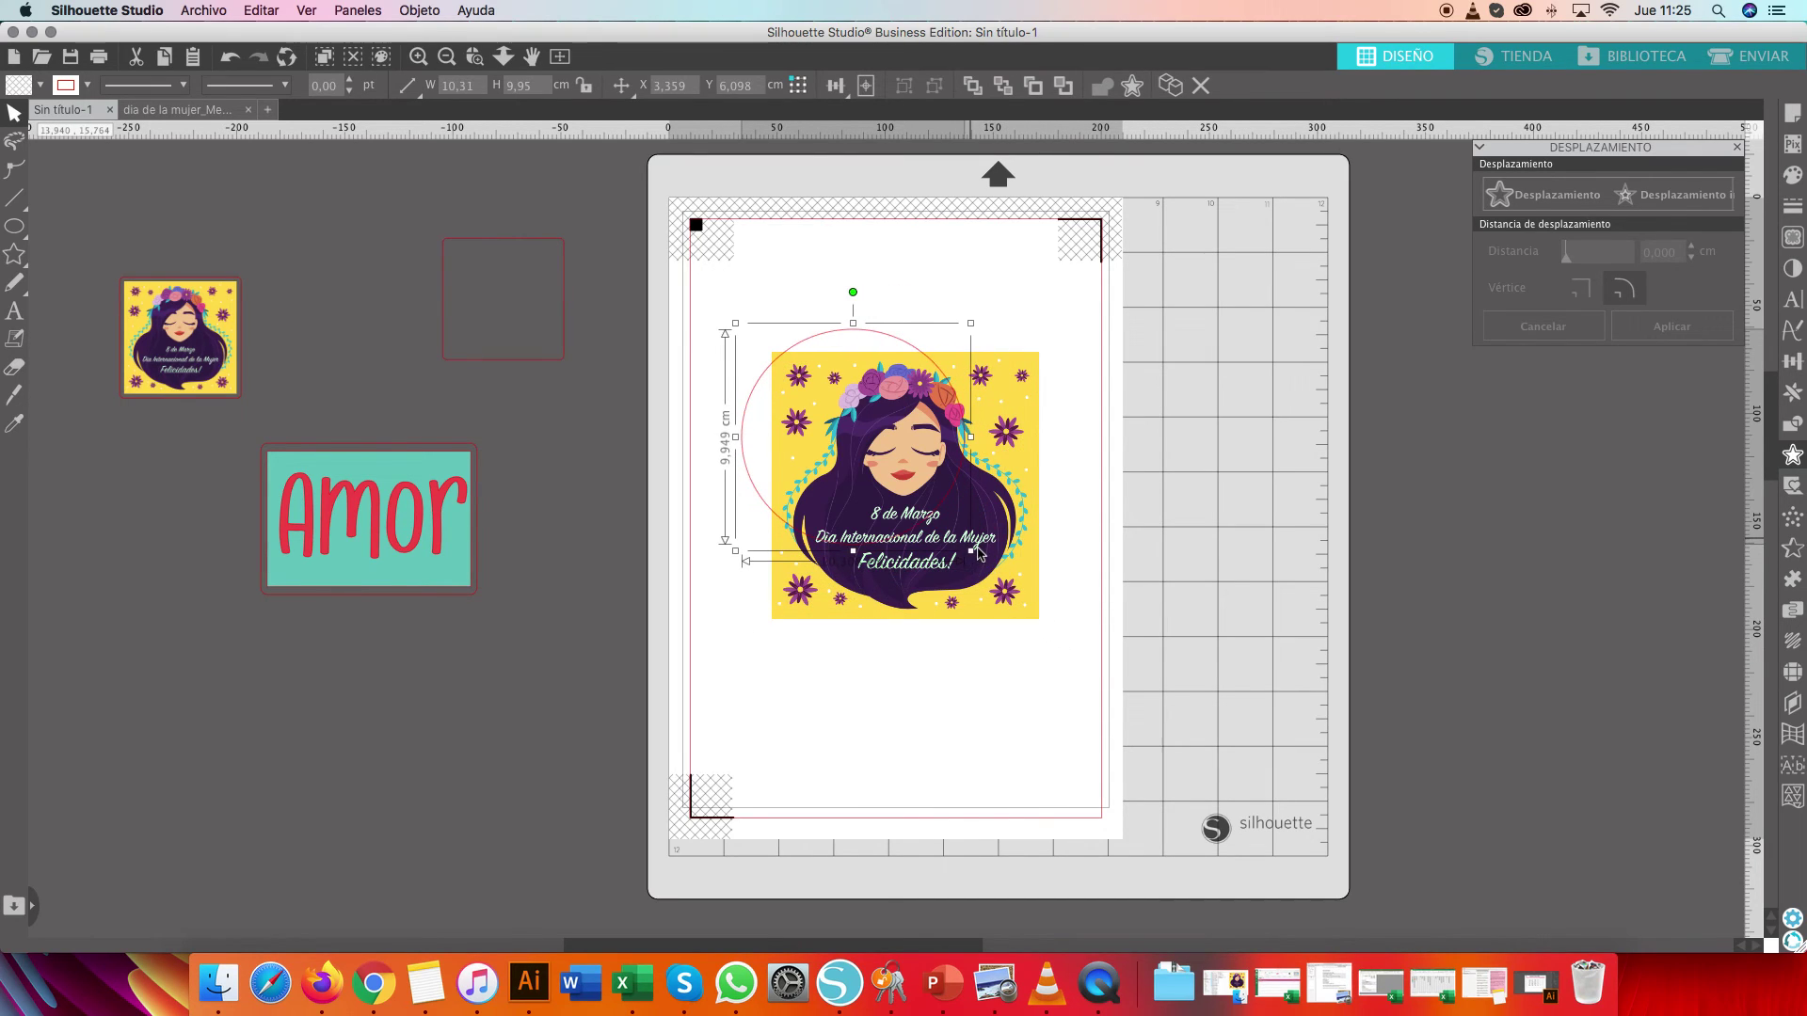
left_click_drag(749, 477, 809, 524)
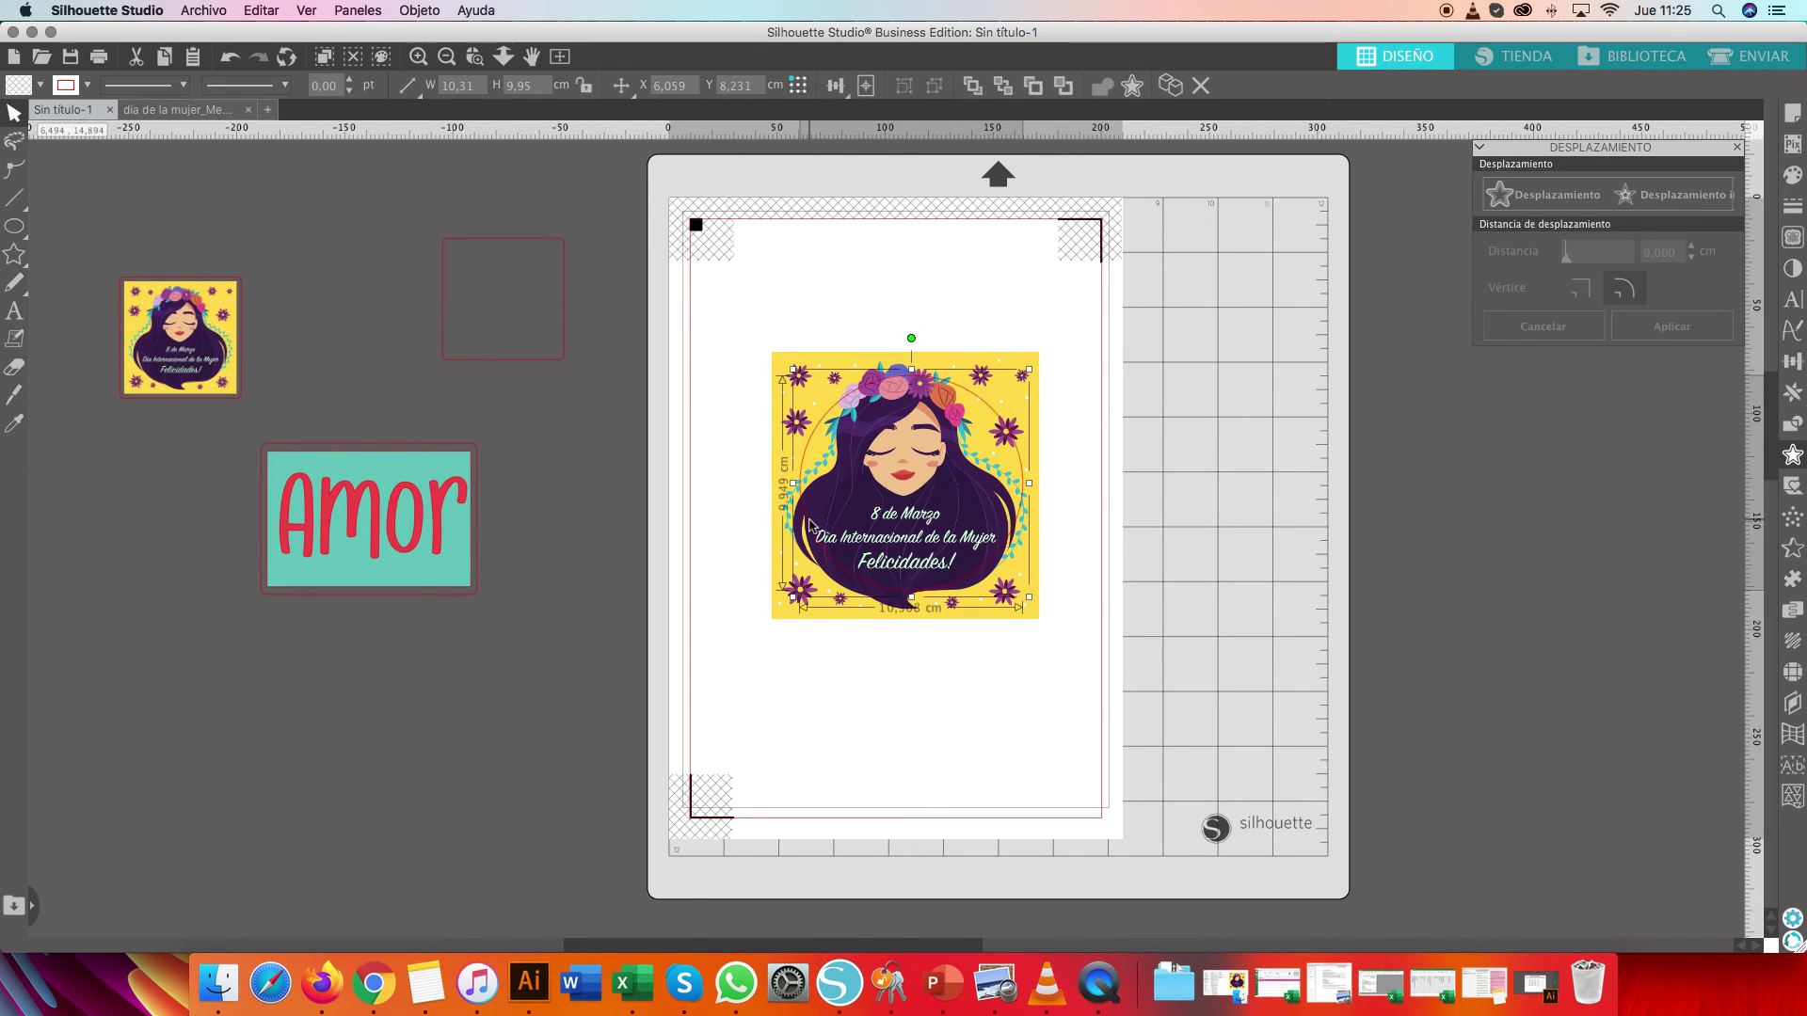
Select the ellipse together with the illustration and crop the image to the round shape with Recortar
left_click_drag(696, 292, 1082, 625)
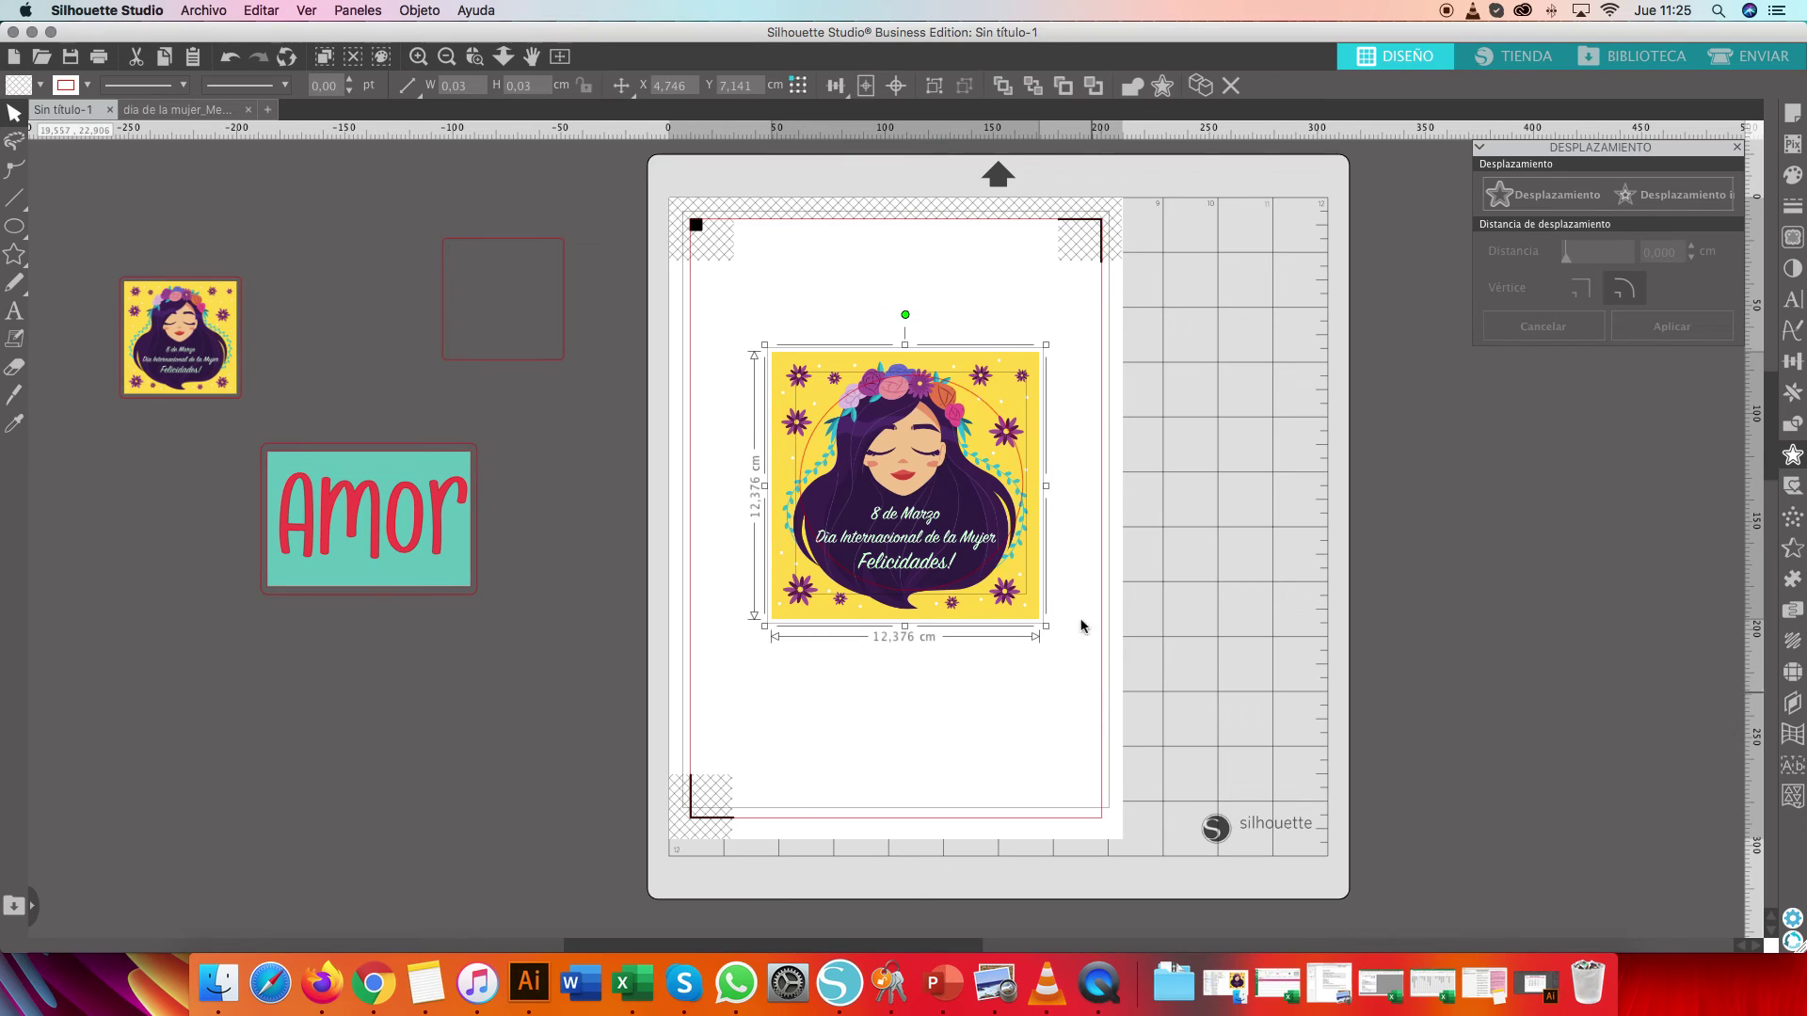
left_click(417, 12)
left_click(431, 125)
left_click(421, 11)
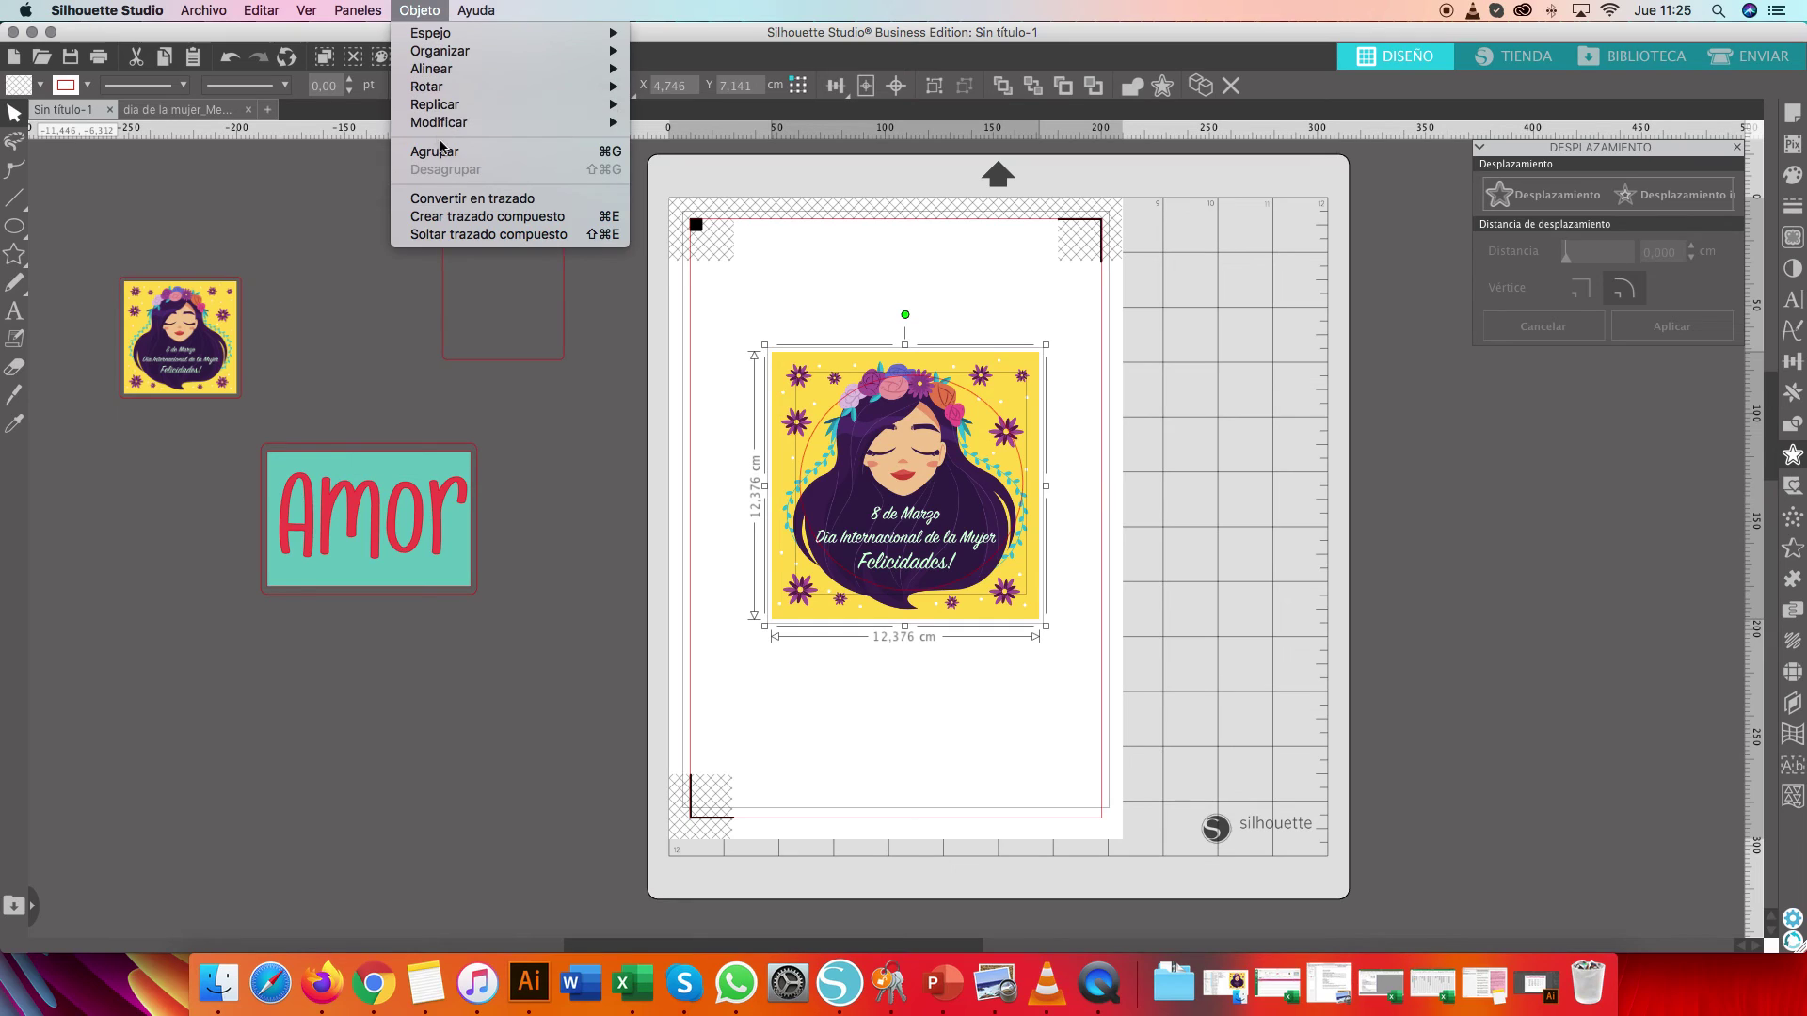
mouse_move(444, 125)
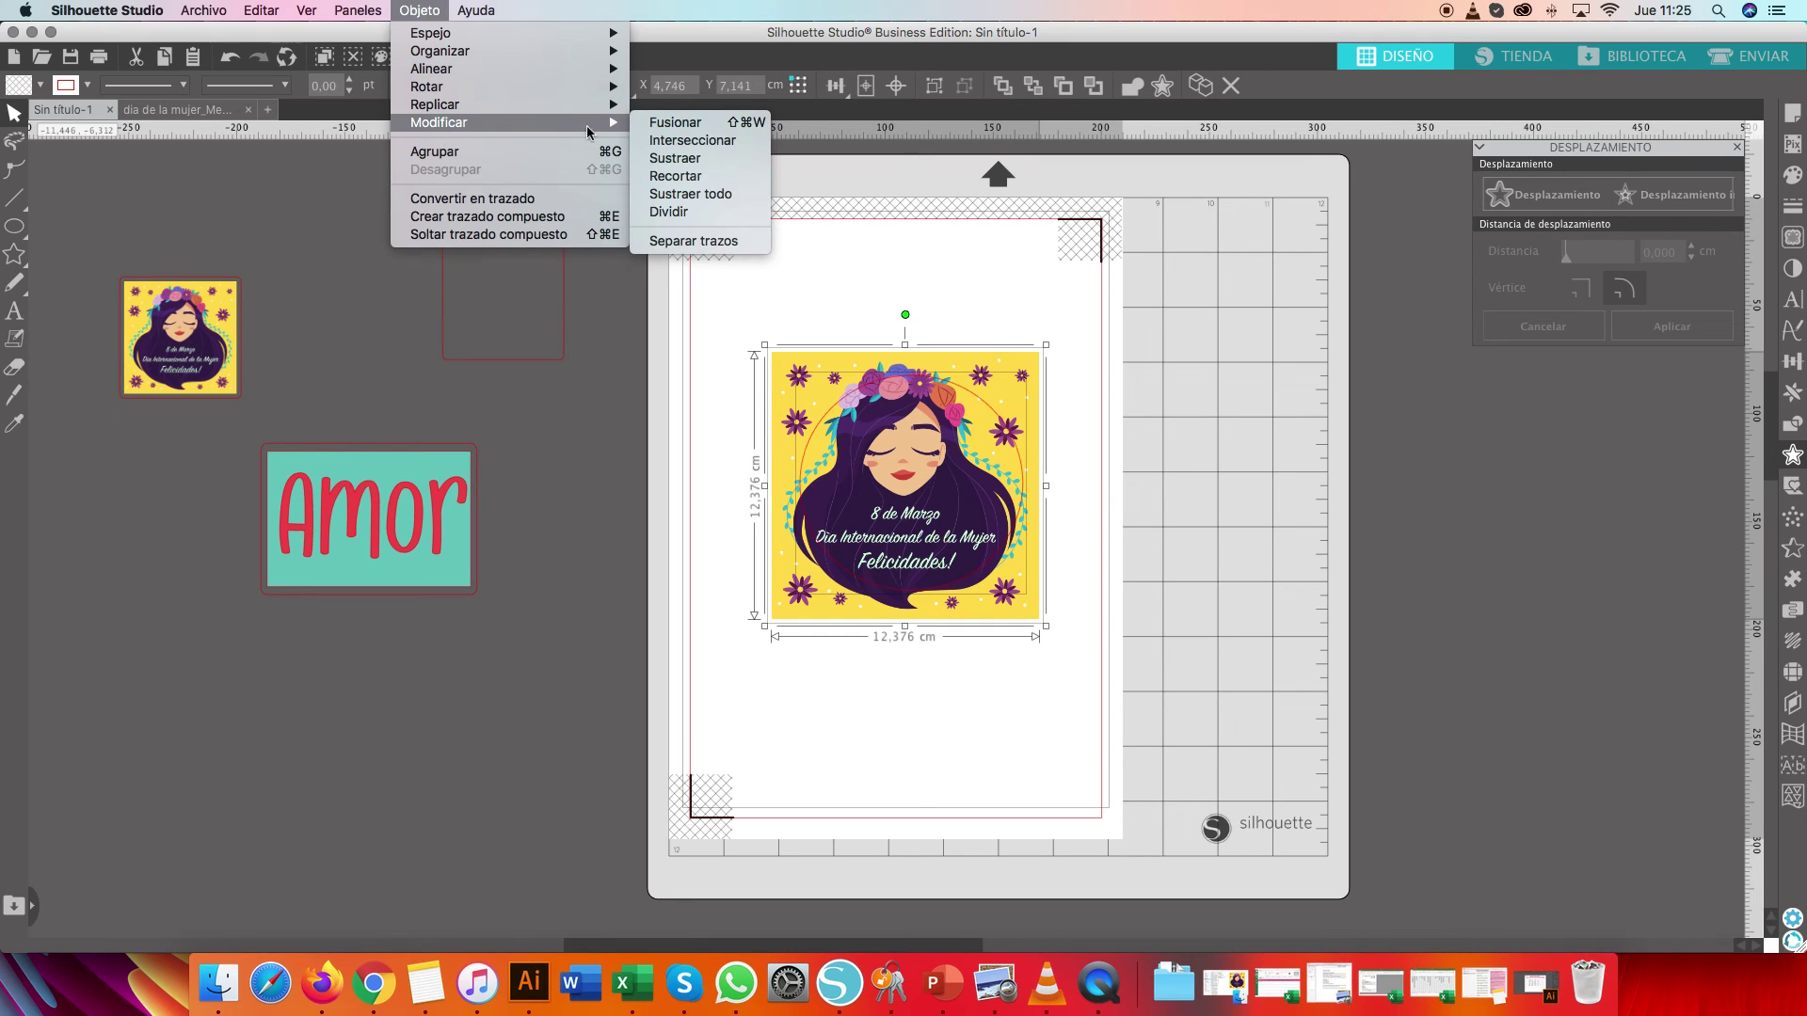
left_click(688, 175)
Move the round cropped illustration off the page, beside the Amor label, and deselect it
left_click_drag(1005, 489, 948, 387)
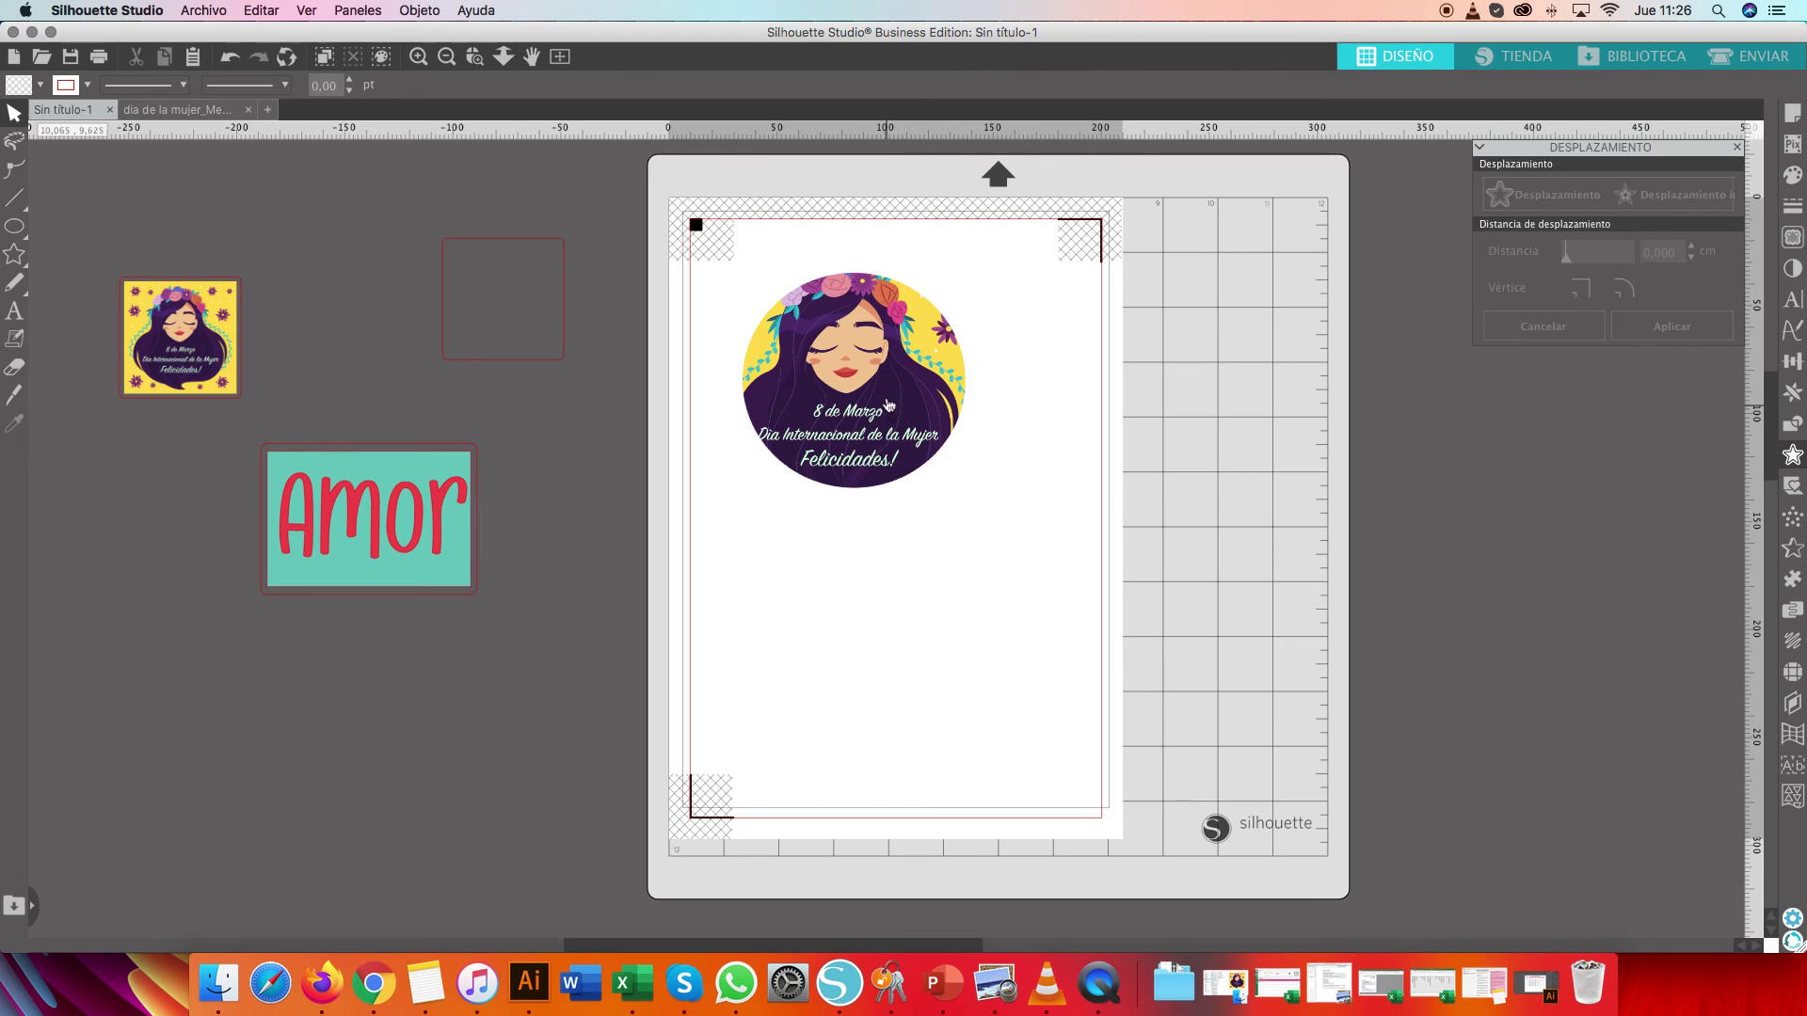
left_click_drag(913, 452, 145, 525)
left_click(188, 715)
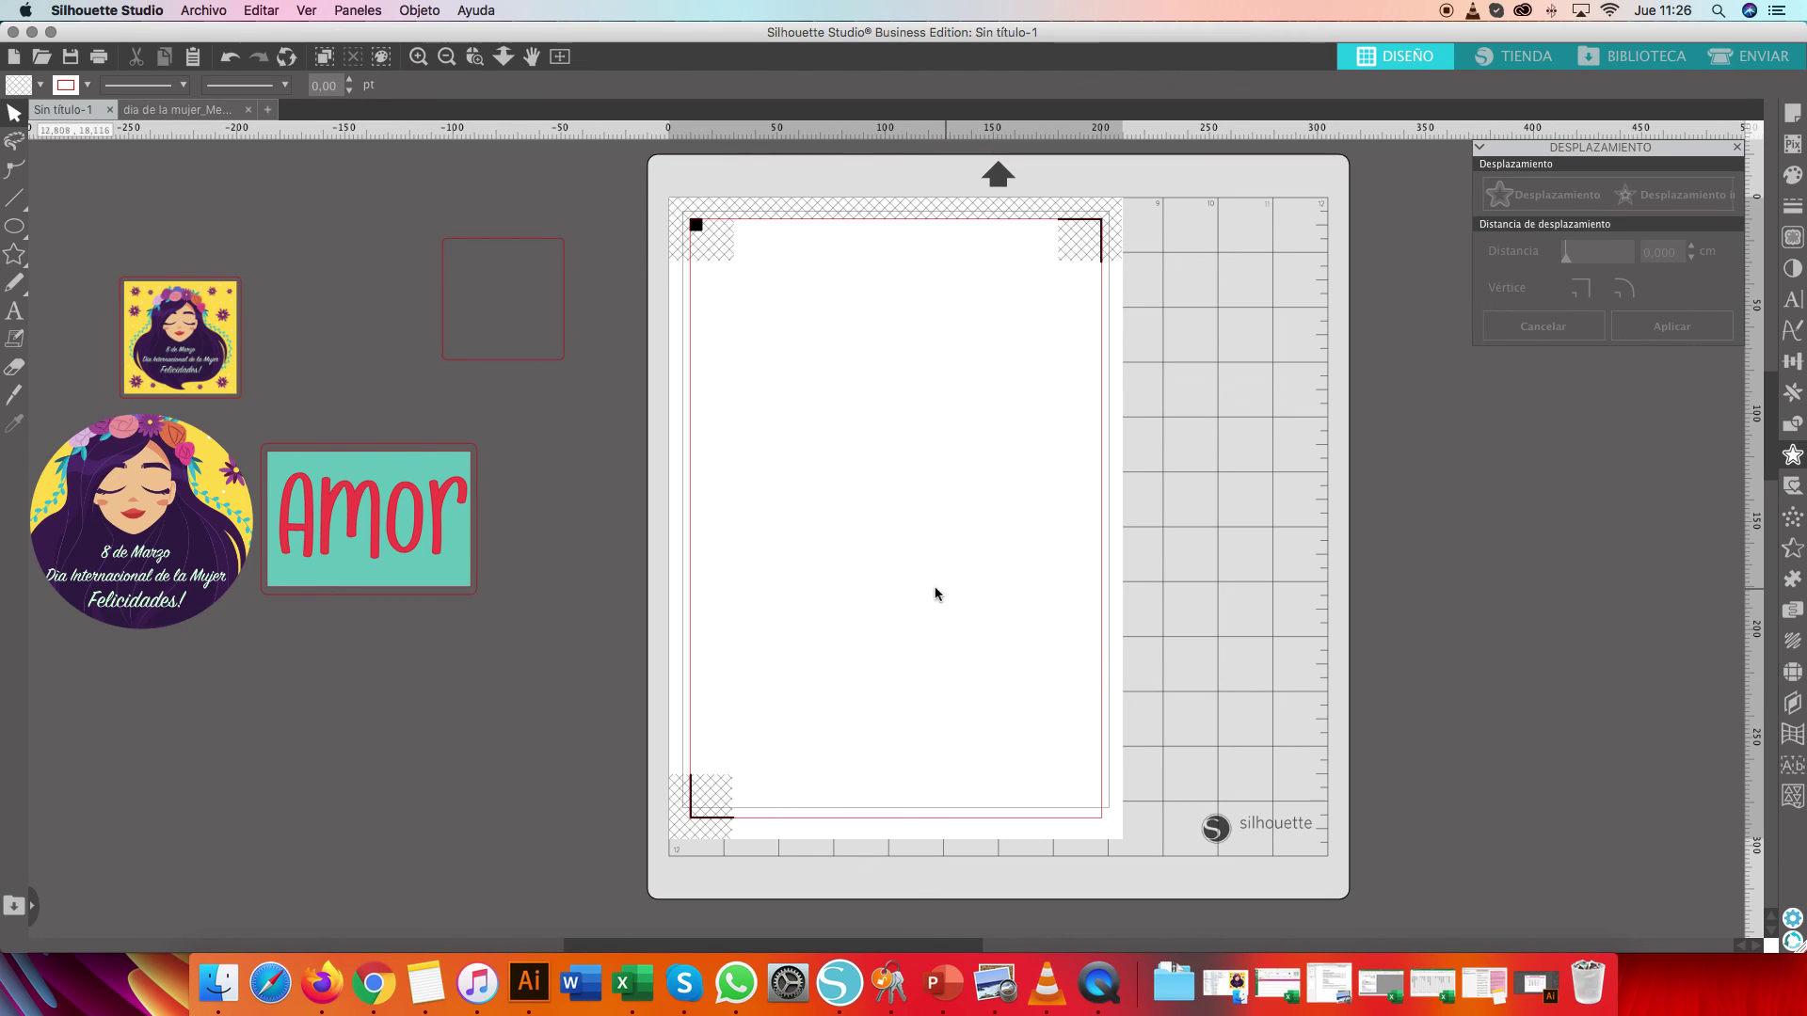
left_click(1099, 984)
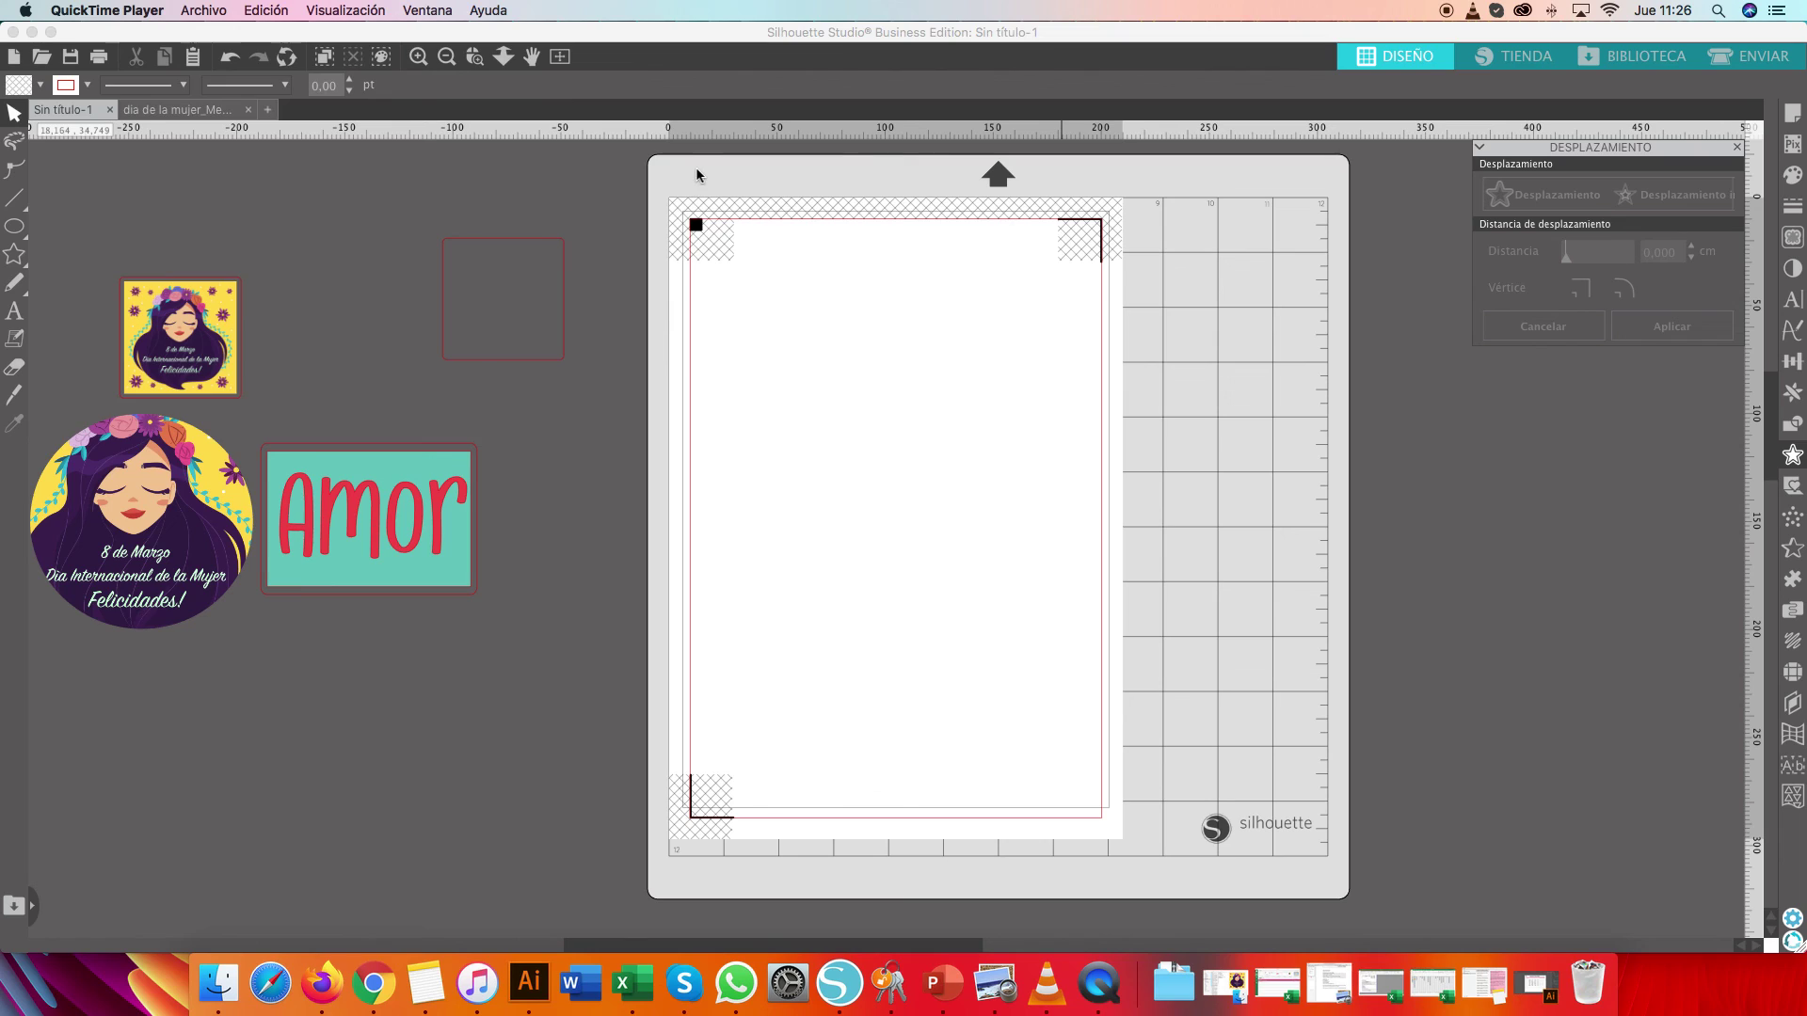
left_click(203, 11)
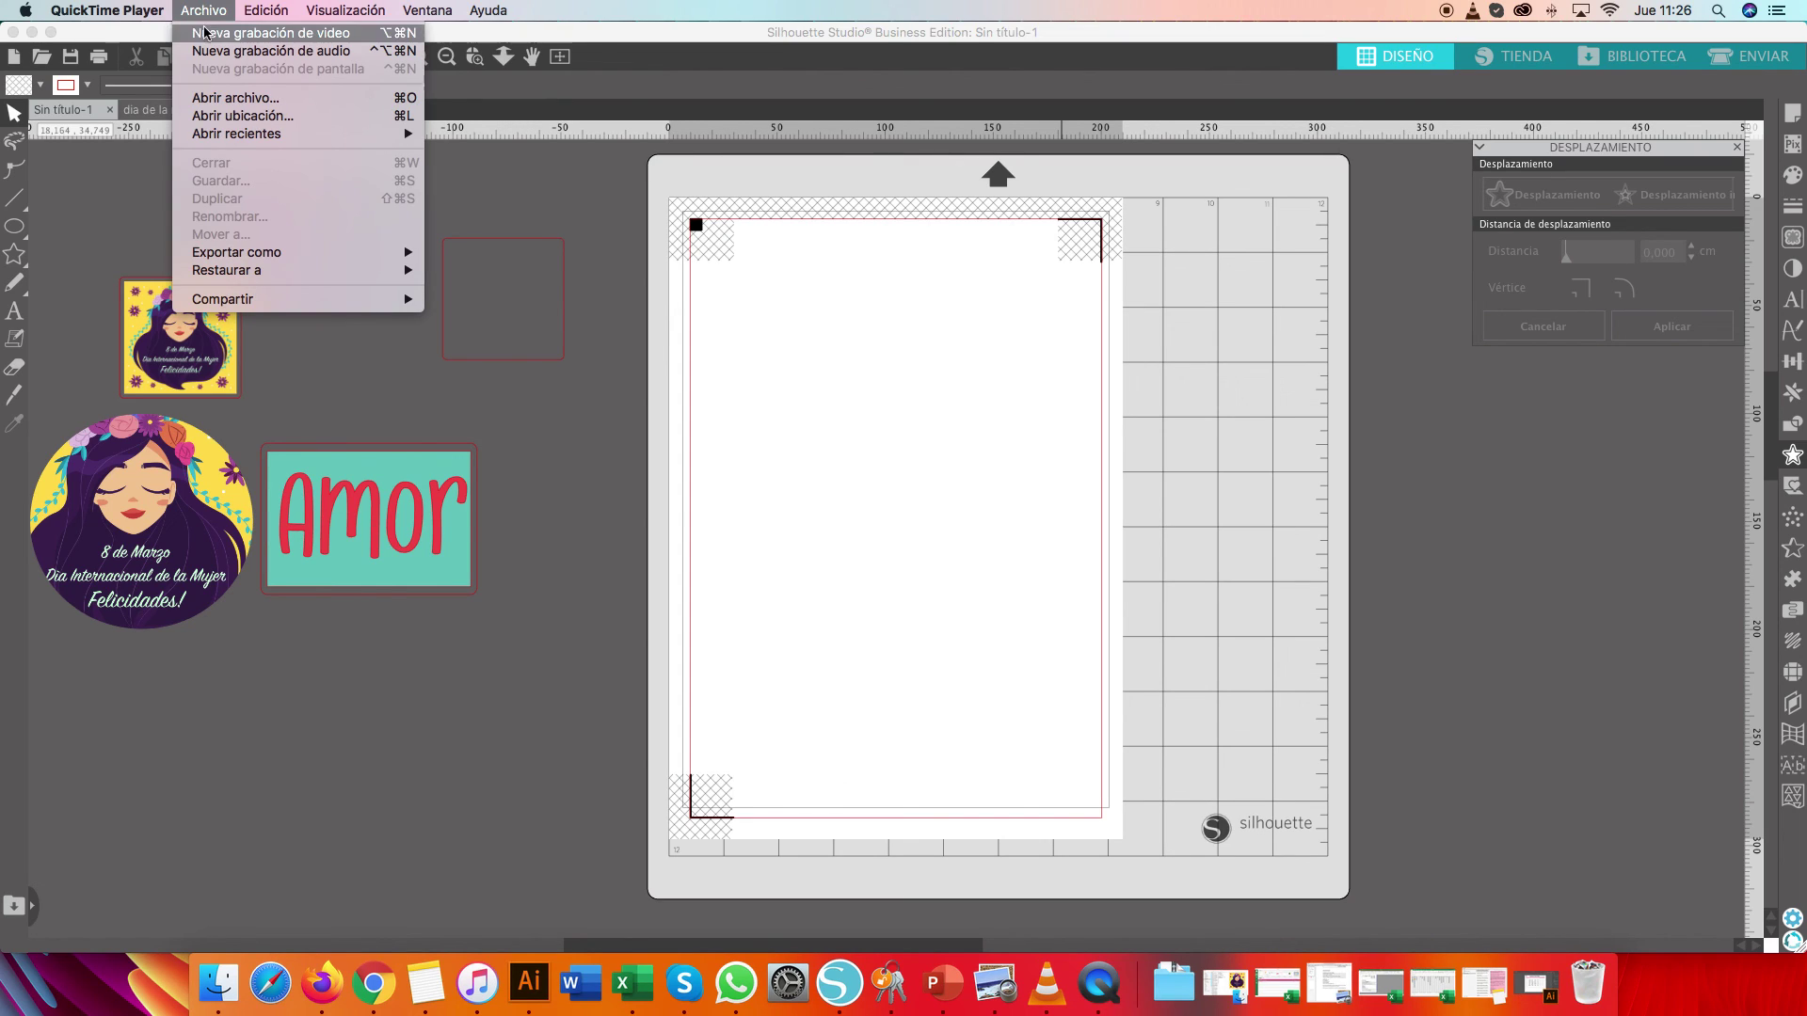
mouse_move(125, 19)
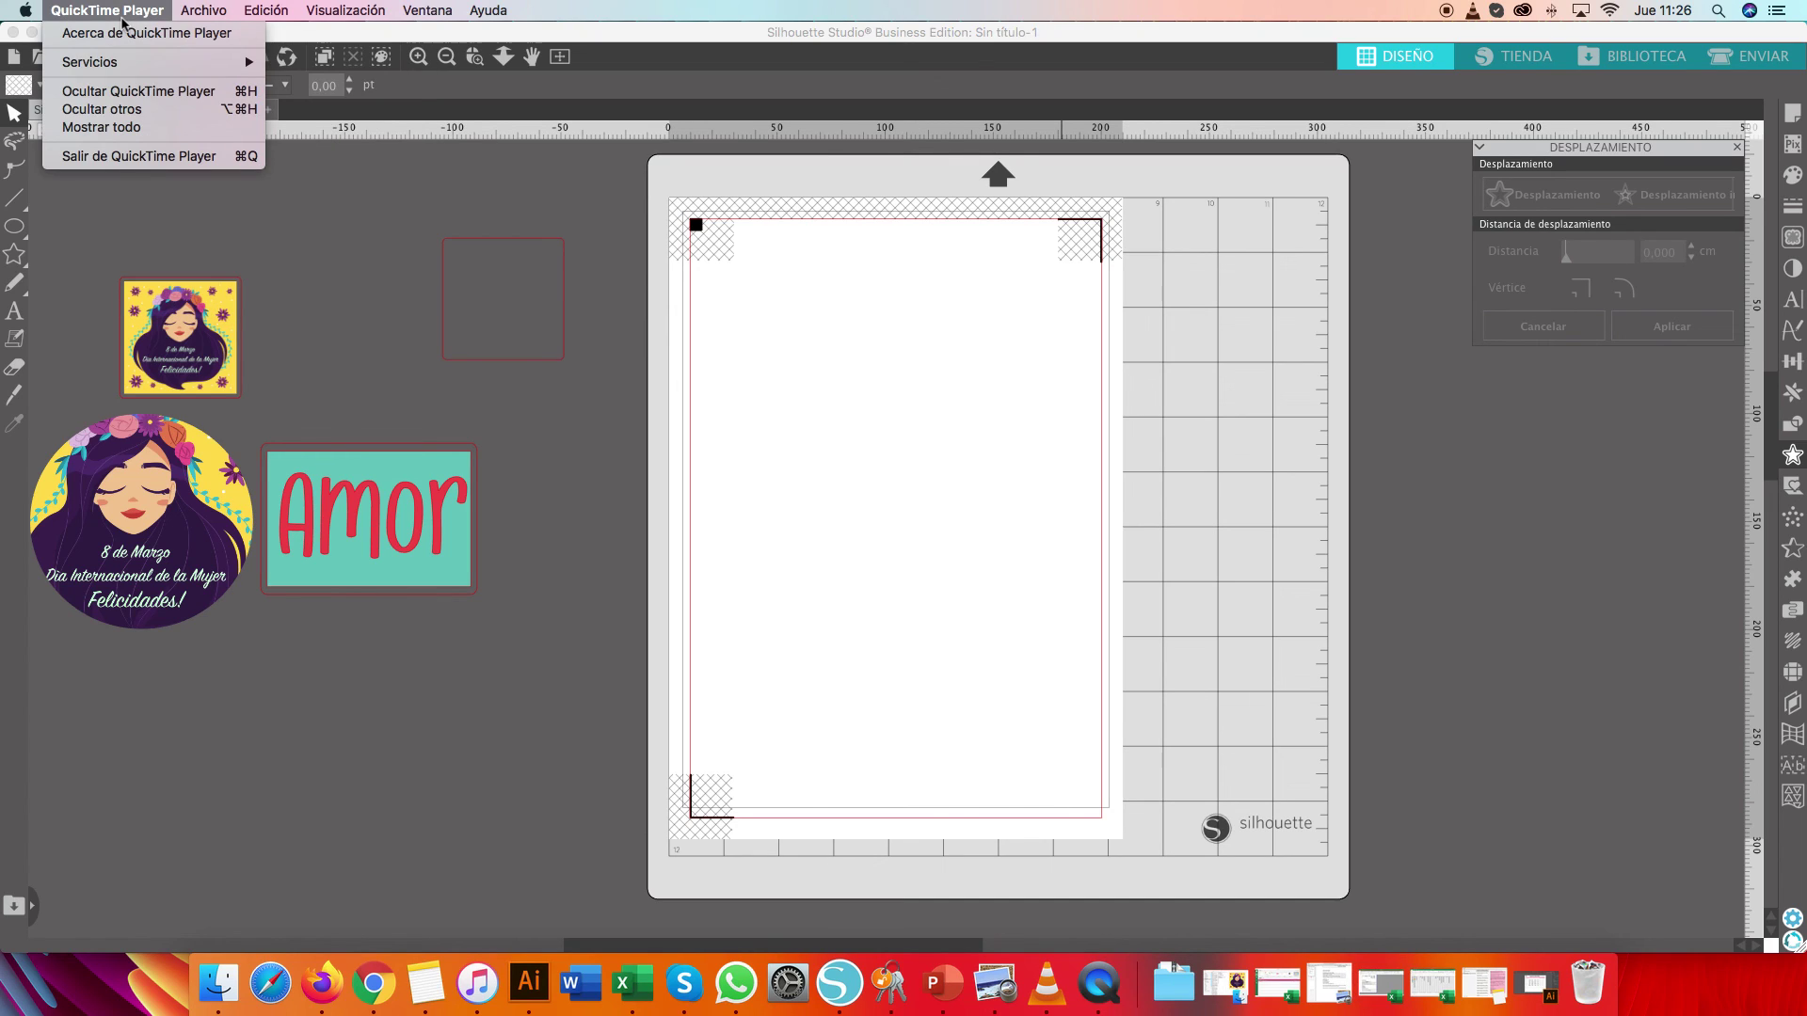
left_click(1497, 29)
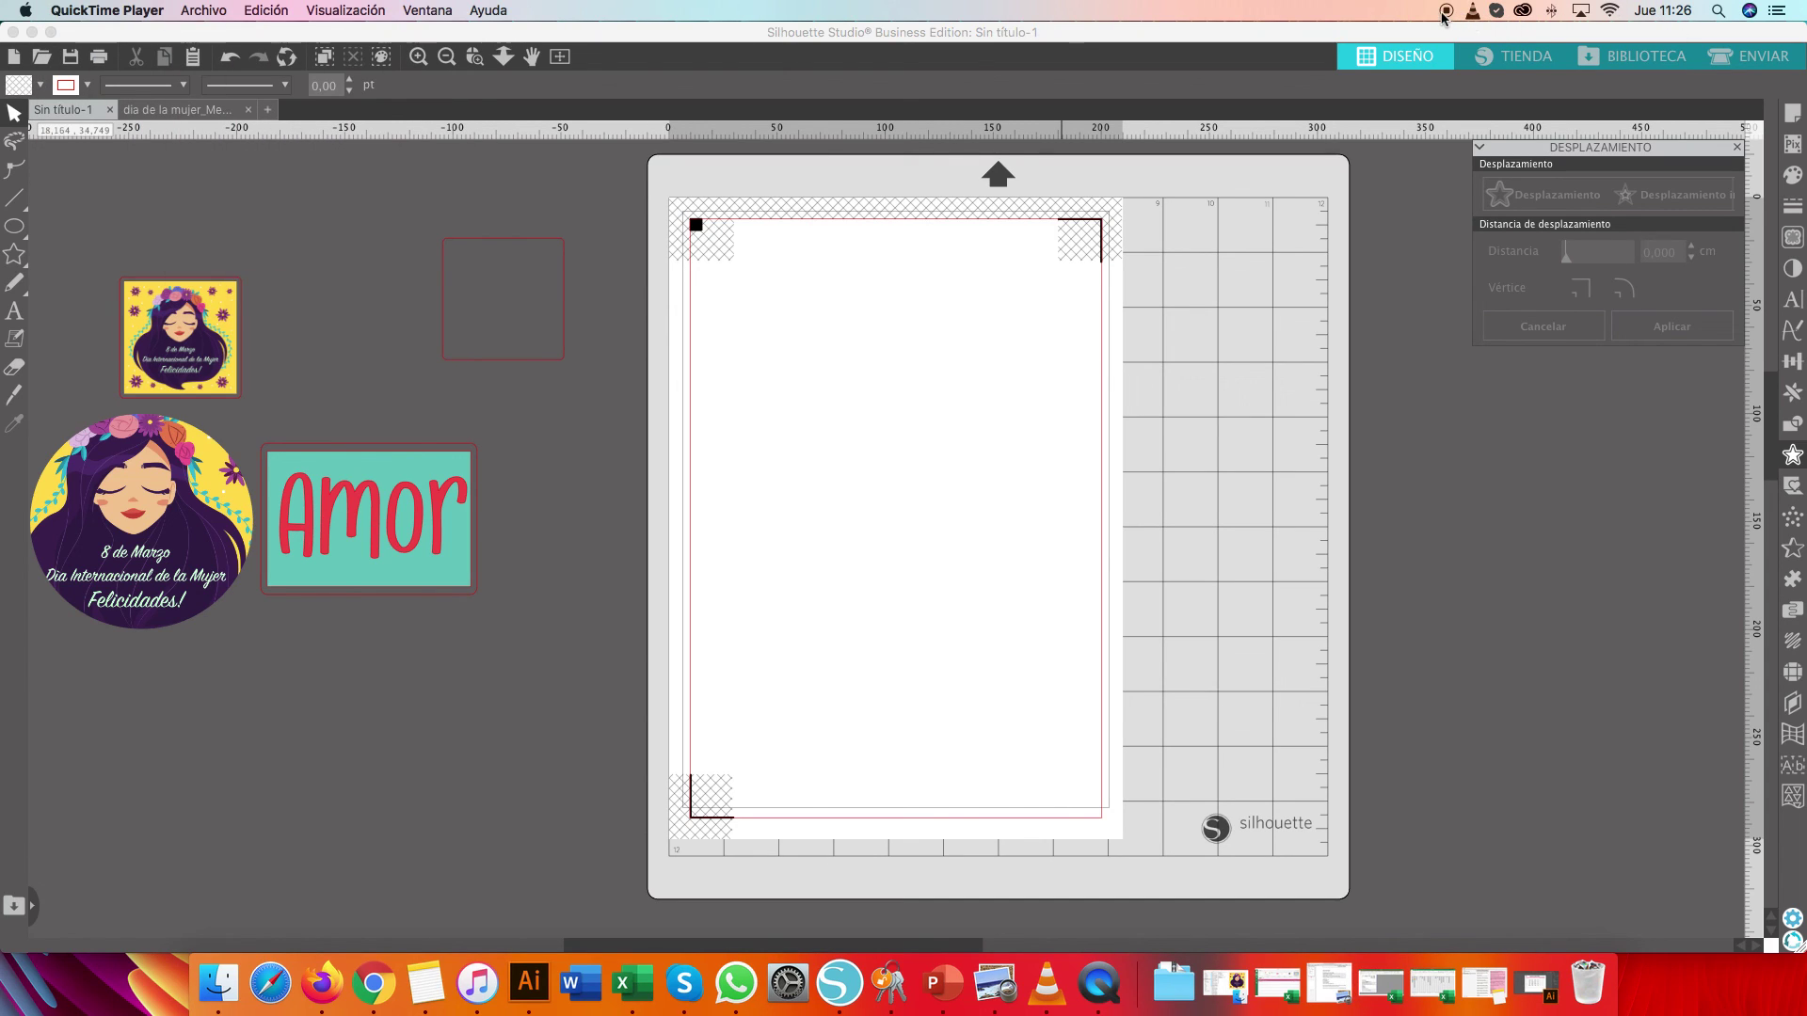